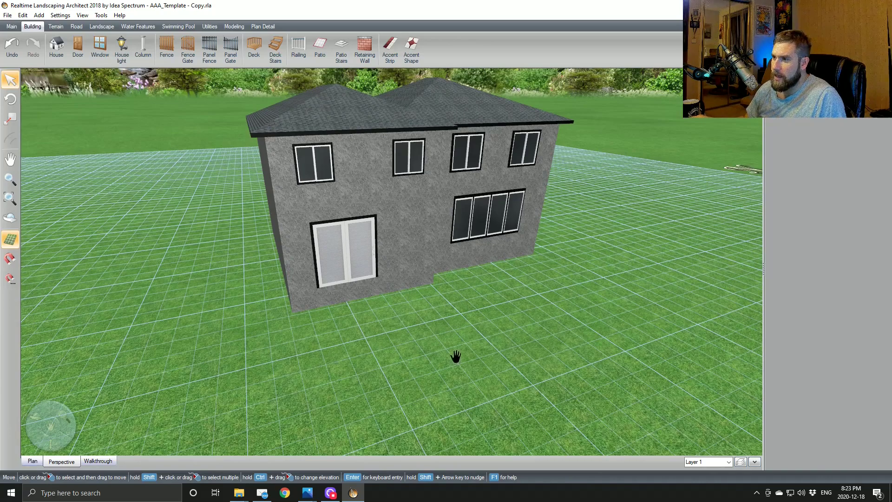
Step: With object snapping enabled, draw a rectangular deck 16' wide and 10' deep against the house wall with the patio door
{"action": "right_click_drag", "start_coordinate": [445, 319], "coordinate": [339, 363]}
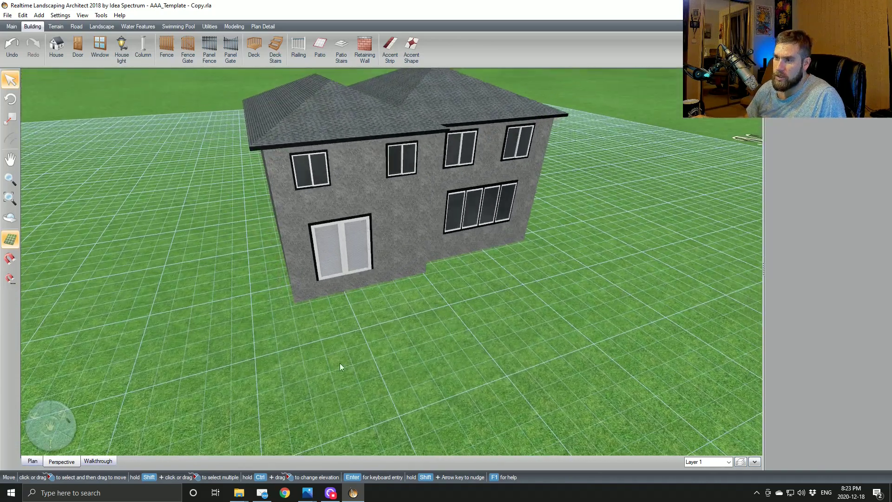
{"action": "left_click", "coordinate": [32, 462]}
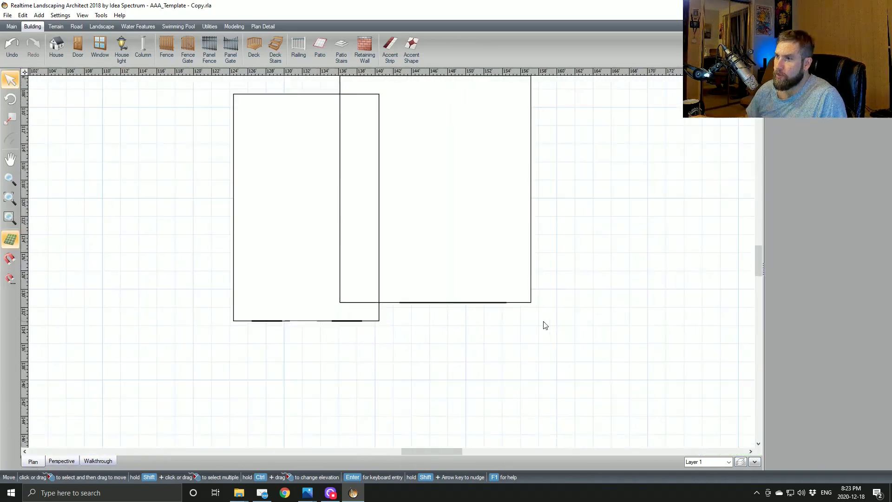
{"action": "middle_click_drag", "start_coordinate": [485, 296], "coordinate": [527, 289]}
{"action": "left_click", "coordinate": [253, 46]}
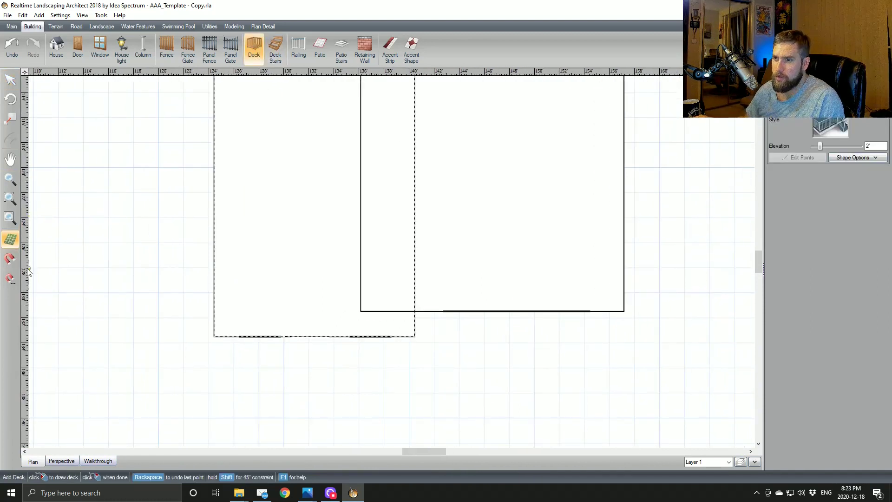
{"action": "left_click", "coordinate": [11, 259]}
{"action": "middle_click_drag", "start_coordinate": [331, 352], "coordinate": [347, 289]}
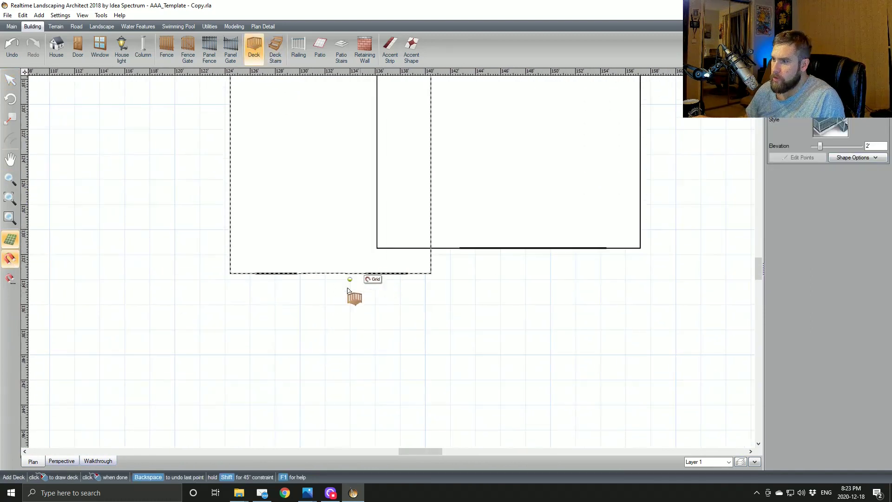
{"action": "left_click", "coordinate": [230, 273]}
{"action": "left_click", "coordinate": [431, 274]}
{"action": "scroll", "coordinate": [444, 325], "scroll_direction": "down", "scroll_amount": 2}
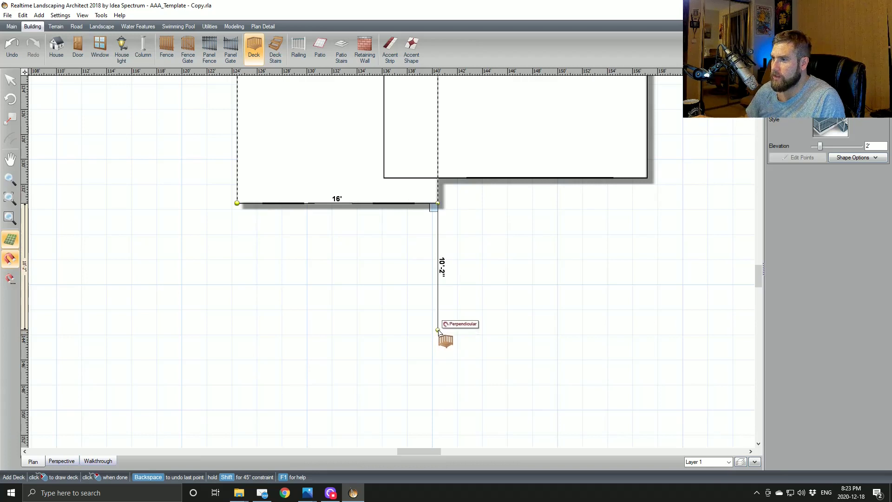
{"action": "left_click", "coordinate": [438, 328]}
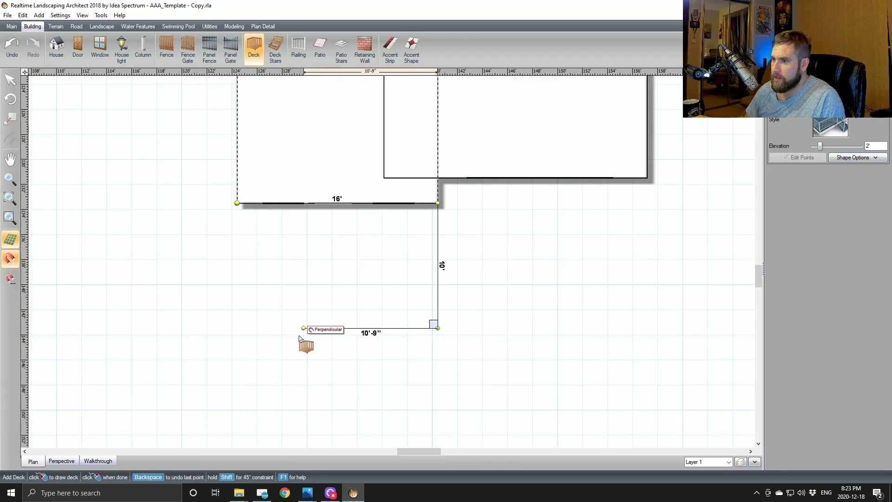
{"action": "left_click", "coordinate": [237, 328]}
{"action": "left_click", "coordinate": [237, 203]}
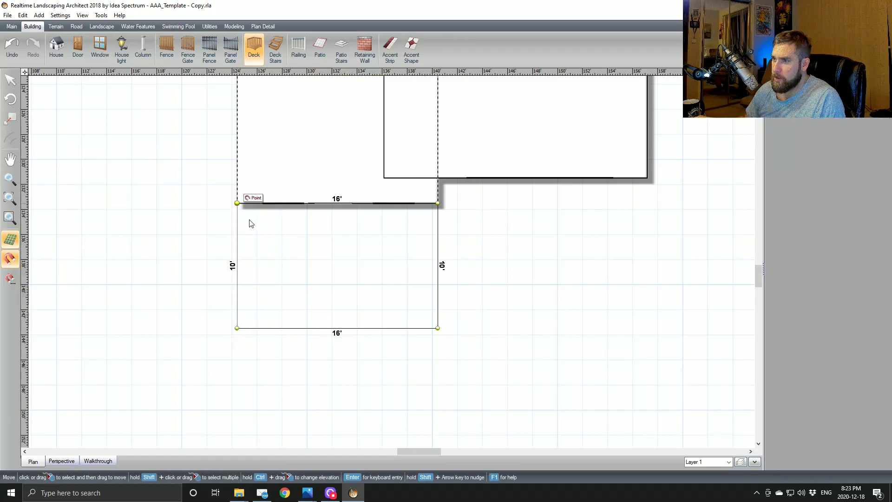
{"action": "middle_click_drag", "start_coordinate": [362, 247], "coordinate": [401, 212]}
Step: Raise the deck's elevation to 2'-2" and check its height against the patio door in 3D
{"action": "left_click", "coordinate": [61, 461]}
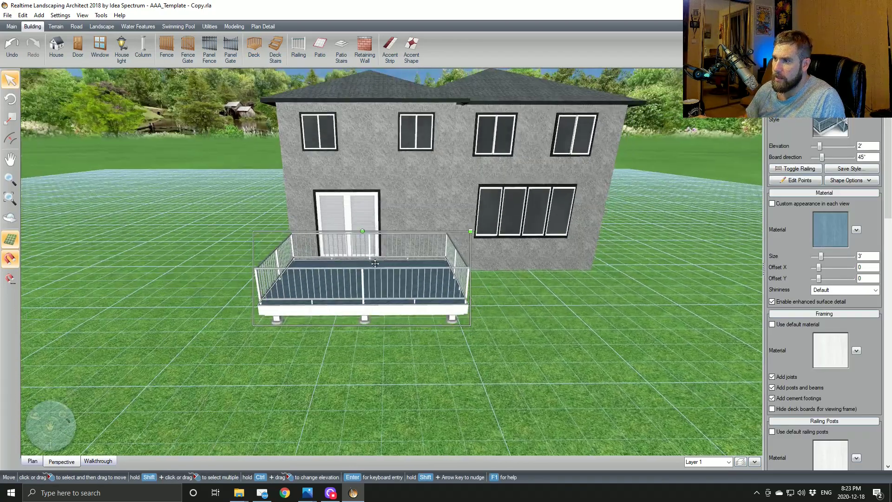
{"action": "scroll", "coordinate": [375, 263], "scroll_direction": "up", "scroll_amount": 2}
{"action": "left_click", "coordinate": [375, 263]}
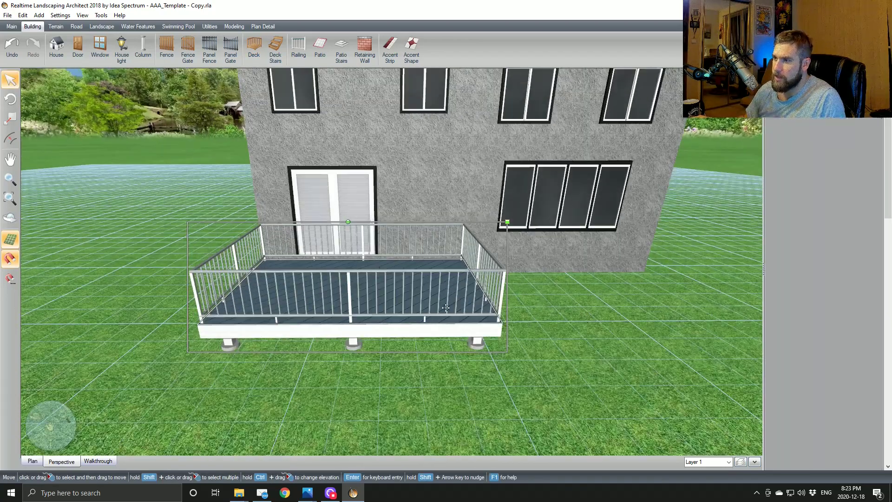
{"action": "middle_click_drag", "start_coordinate": [375, 264], "coordinate": [437, 308]}
{"action": "left_click", "coordinate": [437, 309]}
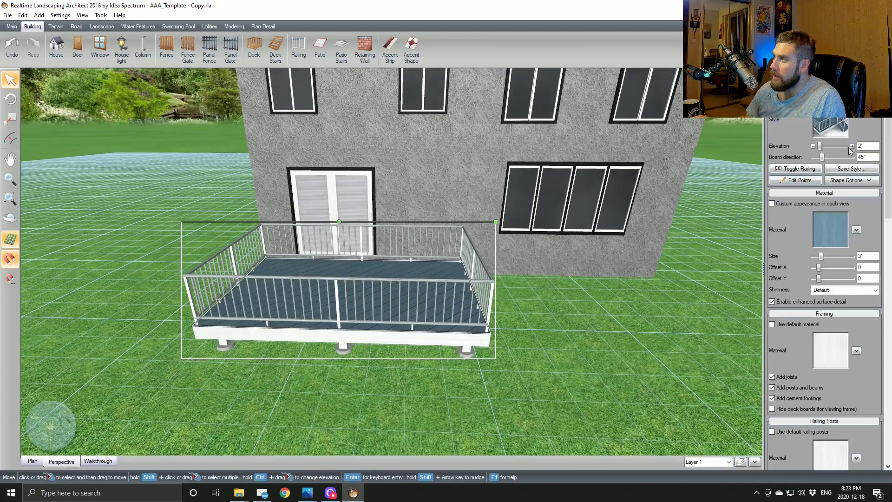
{"action": "left_click", "coordinate": [853, 147]}
{"action": "left_click", "coordinate": [852, 147]}
{"action": "left_click", "coordinate": [650, 246]}
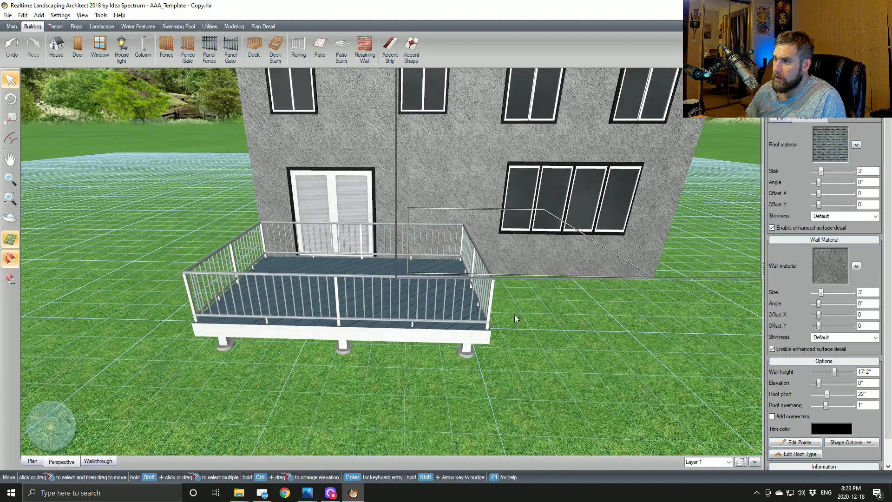
{"action": "left_click", "coordinate": [617, 296]}
{"action": "middle_click_drag", "start_coordinate": [618, 296], "coordinate": [392, 283]}
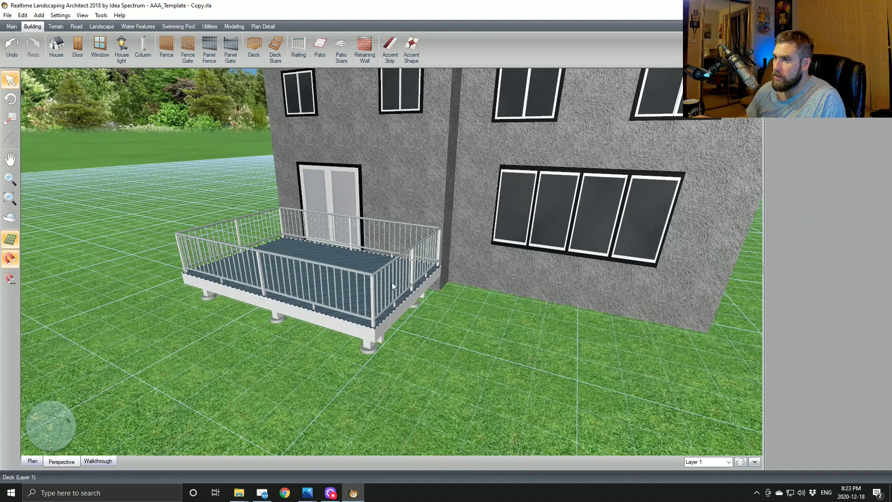
Step: Remove the deck railing along the edge that meets the house wall
{"action": "left_click", "coordinate": [355, 268]}
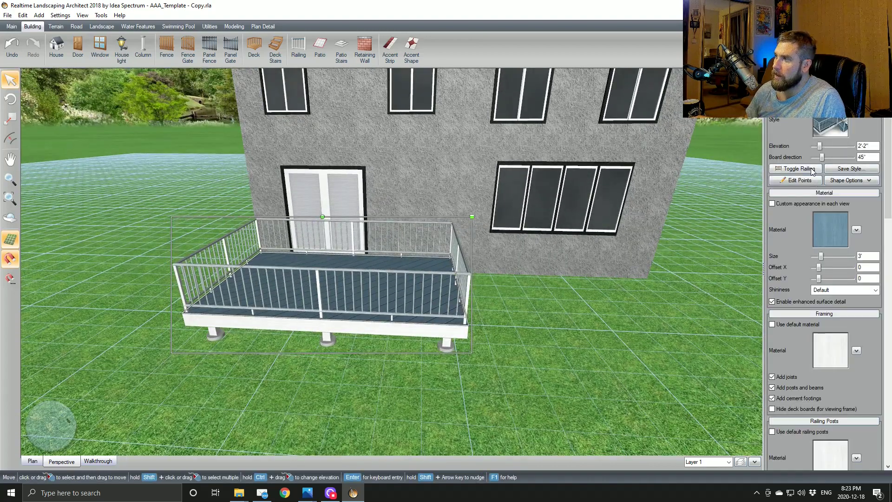
{"action": "left_click", "coordinate": [797, 169]}
{"action": "left_click", "coordinate": [371, 258]}
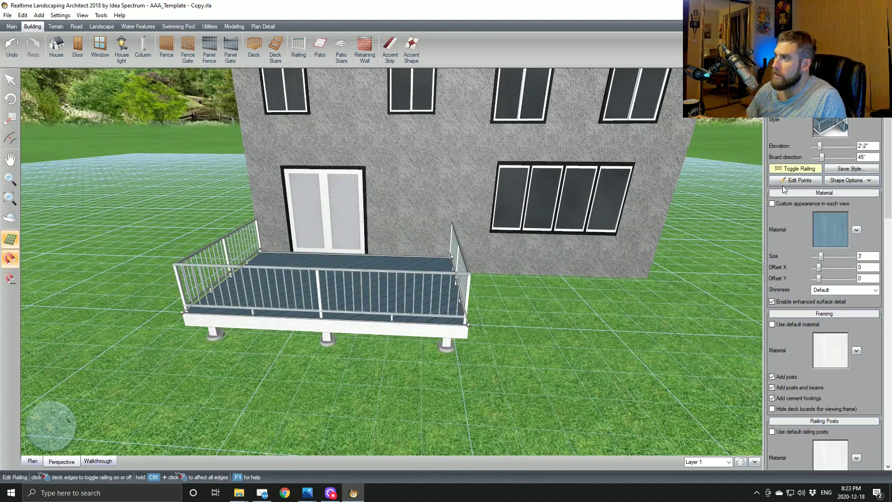
{"action": "left_click", "coordinate": [796, 169]}
Step: Remove the railing from the deck's short side nearest the patio door, keeping the front and opposite side railings
{"action": "middle_click_drag", "start_coordinate": [588, 271], "coordinate": [426, 304]}
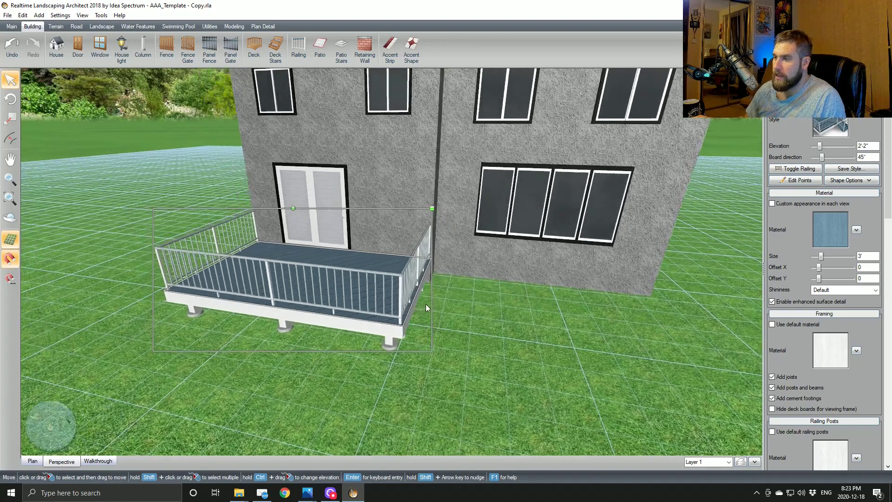
{"action": "scroll", "coordinate": [464, 291], "scroll_direction": "up", "scroll_amount": 1}
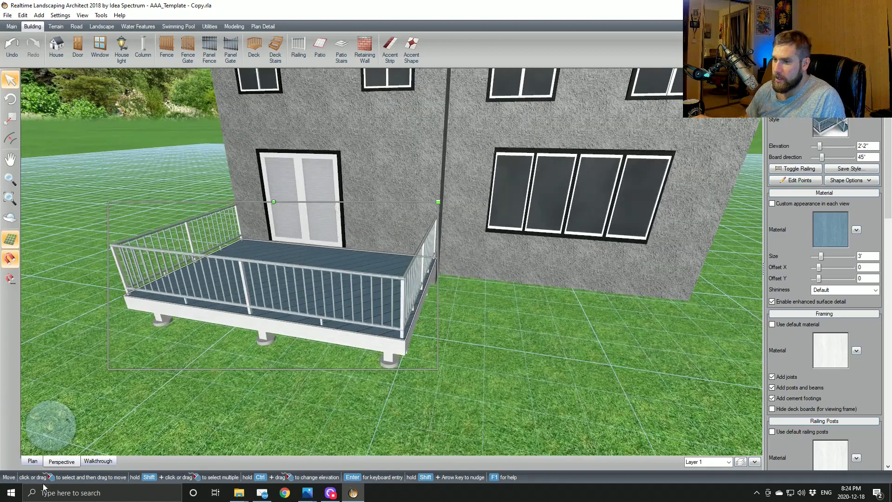
{"action": "middle_click_drag", "start_coordinate": [525, 341], "coordinate": [500, 328]}
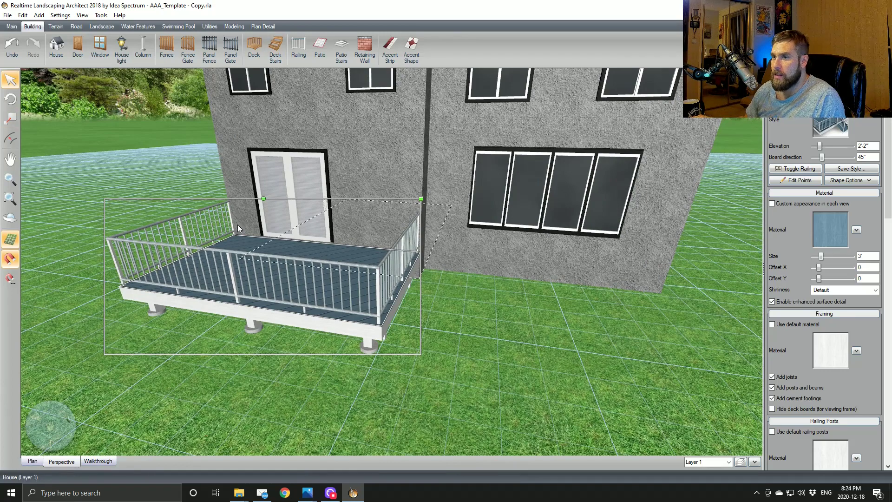
{"action": "right_click_drag", "start_coordinate": [163, 374], "coordinate": [268, 295]}
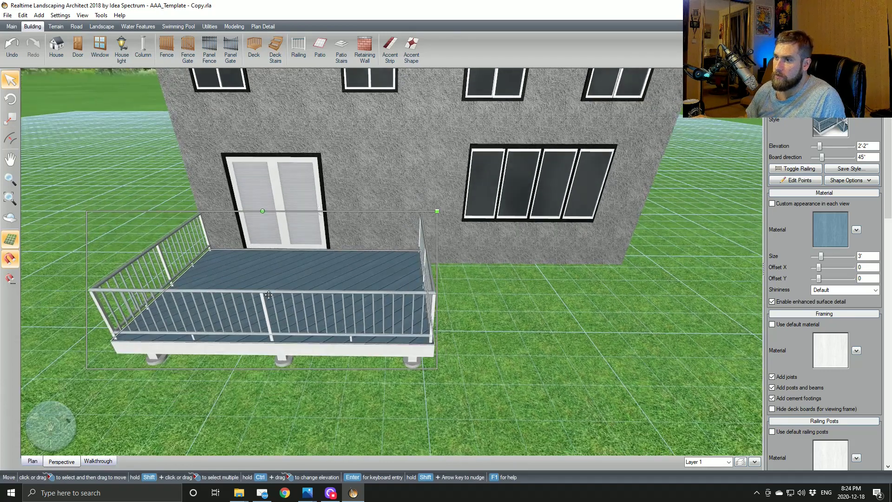
{"action": "left_click", "coordinate": [799, 169]}
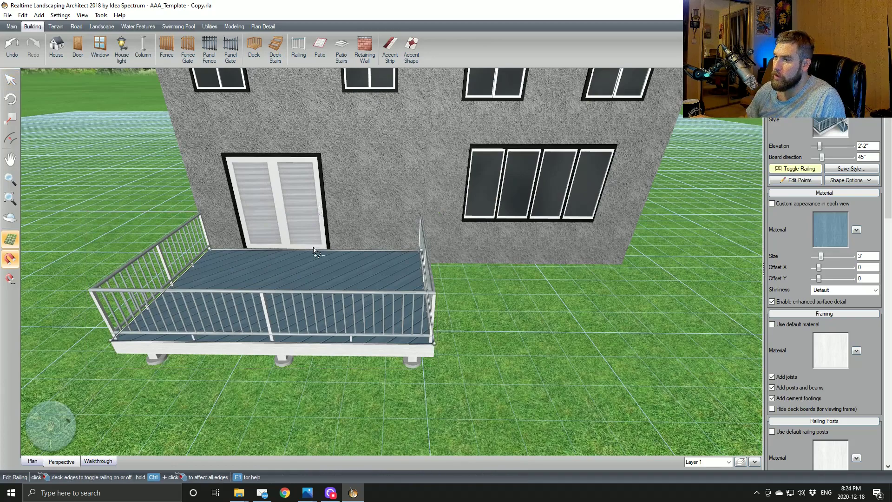
{"action": "left_click", "coordinate": [166, 283]}
{"action": "right_click_drag", "start_coordinate": [167, 284], "coordinate": [335, 265]}
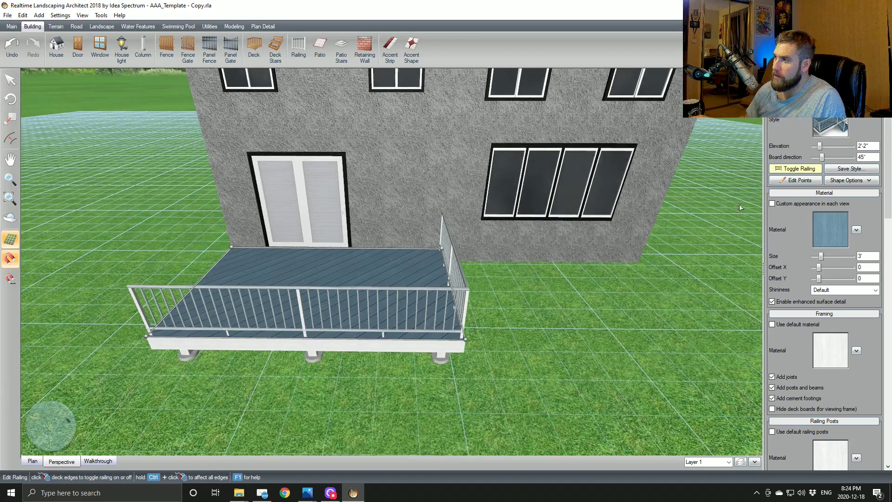
{"action": "left_click", "coordinate": [795, 169]}
{"action": "right_click_drag", "start_coordinate": [602, 246], "coordinate": [378, 303]}
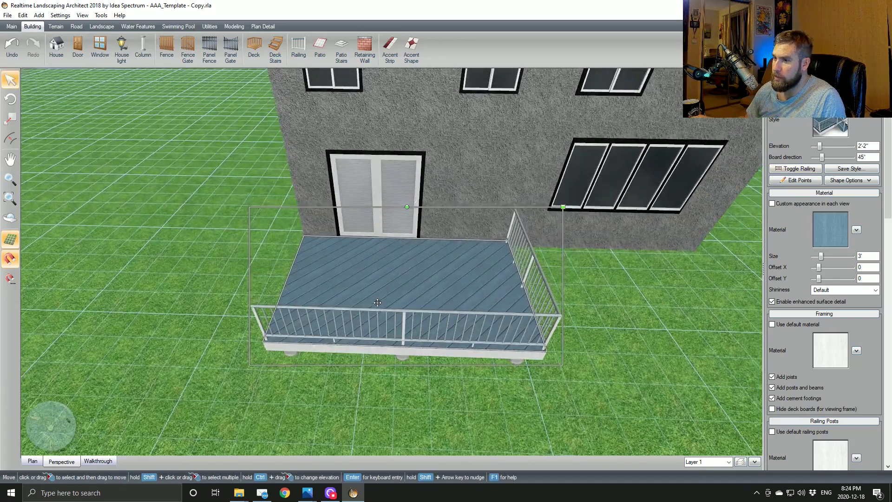
{"action": "left_click", "coordinate": [33, 461]}
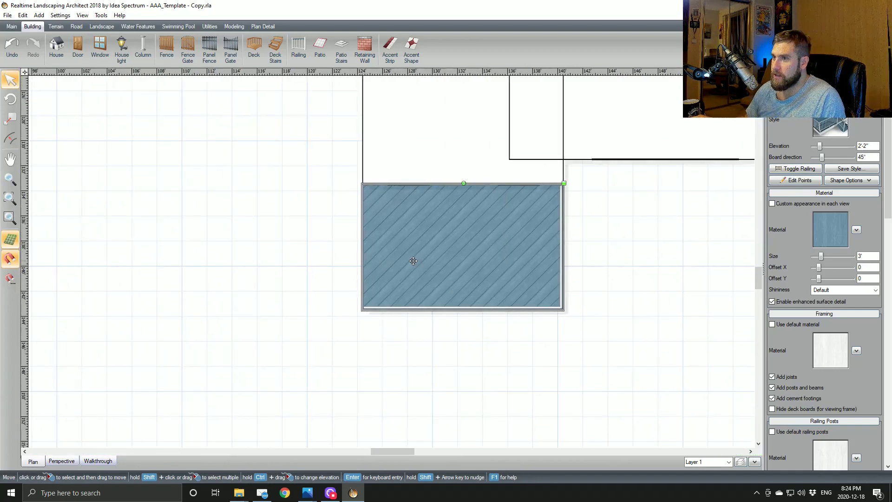
{"action": "middle_click_drag", "start_coordinate": [394, 255], "coordinate": [390, 224]}
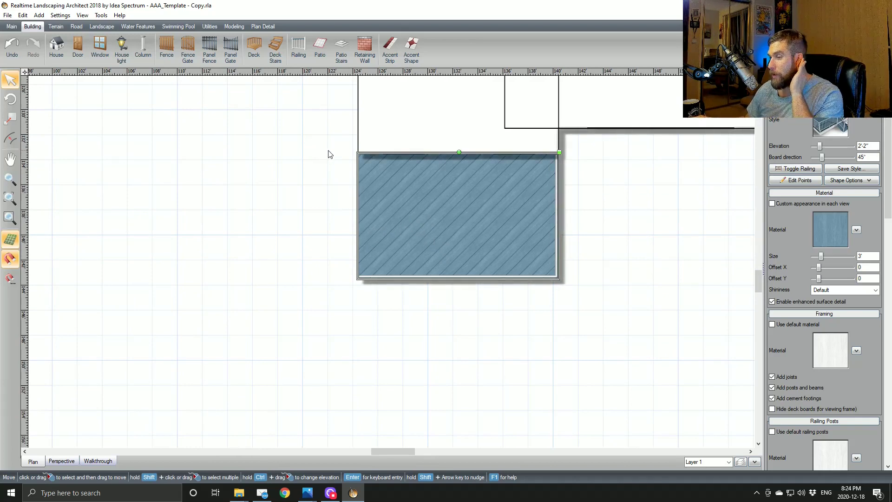
{"action": "middle_click_drag", "start_coordinate": [393, 208], "coordinate": [395, 277]}
{"action": "scroll", "coordinate": [389, 171], "scroll_direction": "up", "scroll_amount": 1}
{"action": "scroll", "coordinate": [426, 278], "scroll_direction": "up", "scroll_amount": 1}
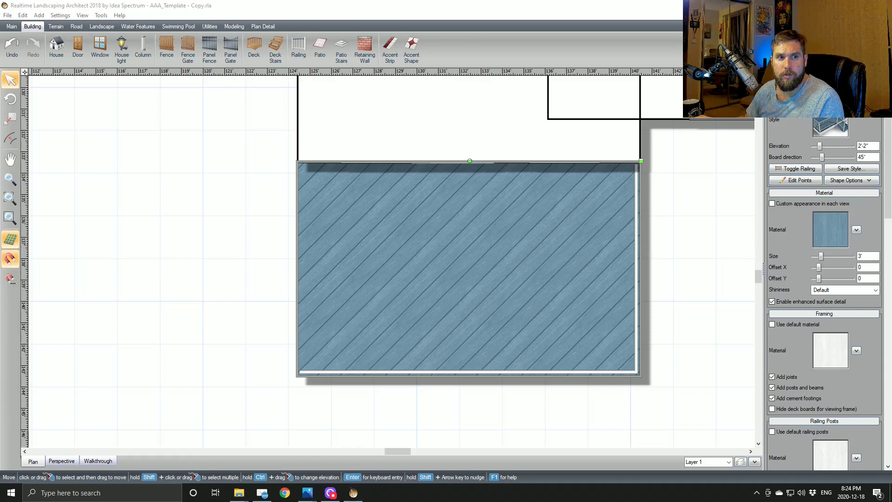
Step: Switch to File Explorer, open the Pergola #1 PDF, examine its design, size and pricing details, and return to the deck plan
{"action": "key", "text": "alt+Tab"}
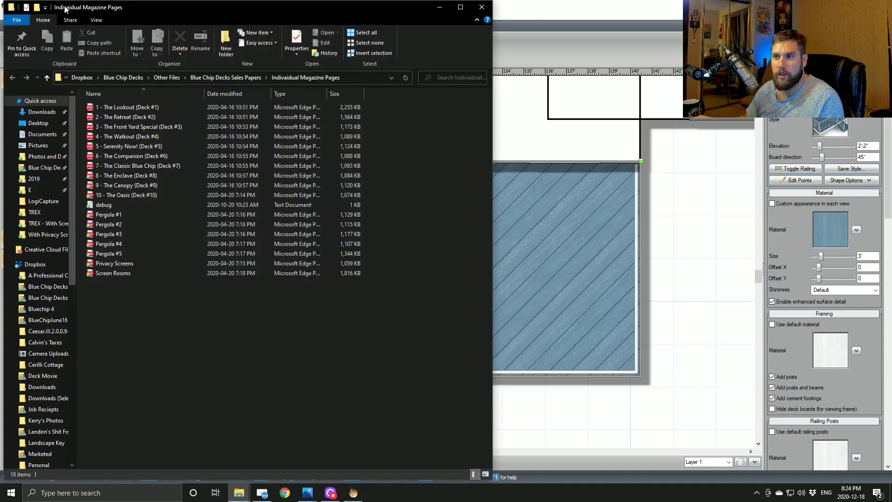
{"action": "key", "text": "alt+Tab"}
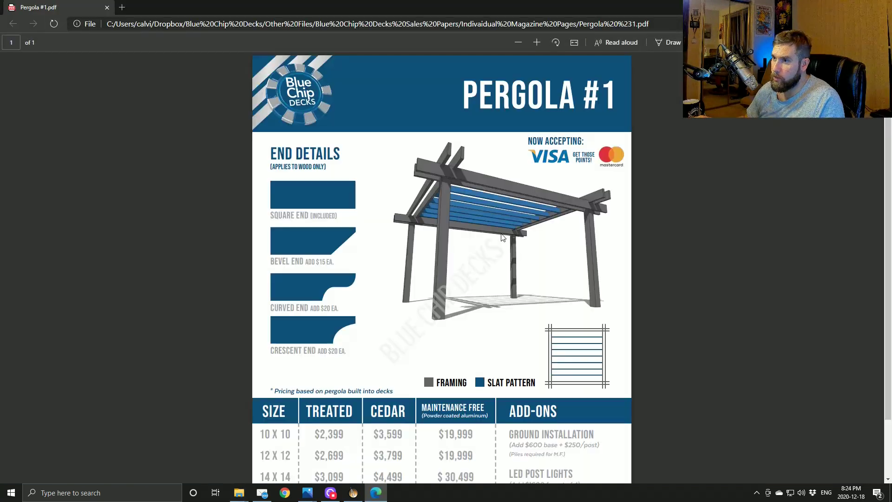
{"action": "scroll", "coordinate": [502, 238], "scroll_direction": "down", "scroll_amount": 3}
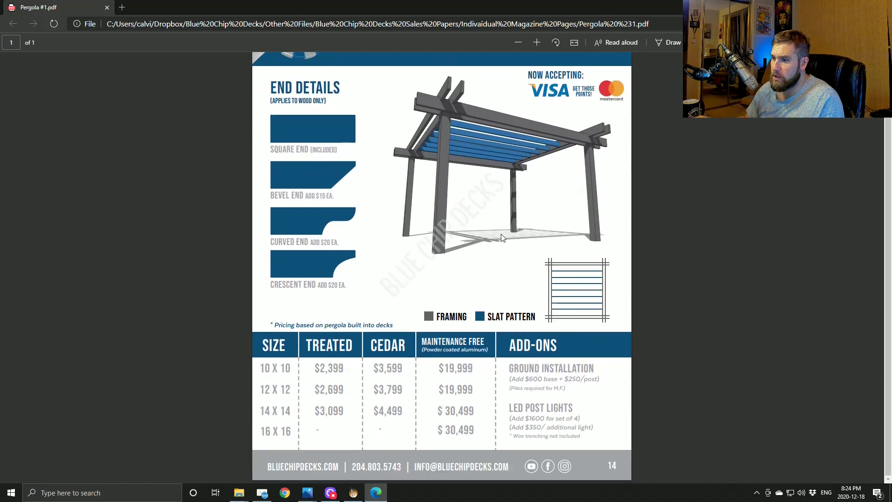
{"action": "scroll", "coordinate": [503, 238], "scroll_direction": "up", "scroll_amount": 3}
{"action": "scroll", "coordinate": [503, 237], "scroll_direction": "down", "scroll_amount": 3}
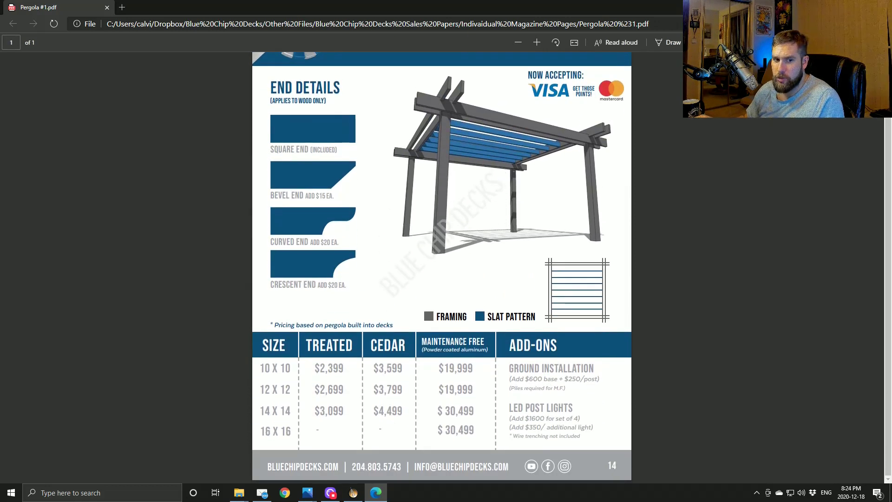
{"action": "key", "text": "alt+Tab"}
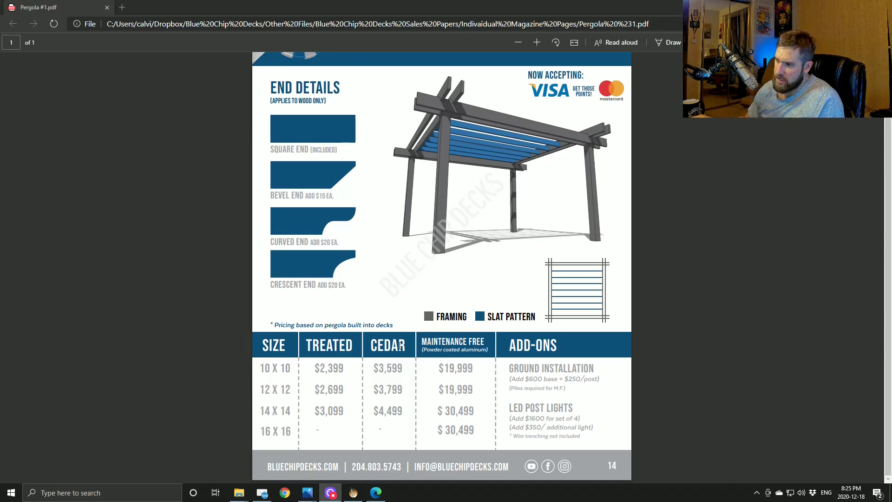
{"action": "left_click_drag", "start_coordinate": [481, 345], "coordinate": [495, 363]}
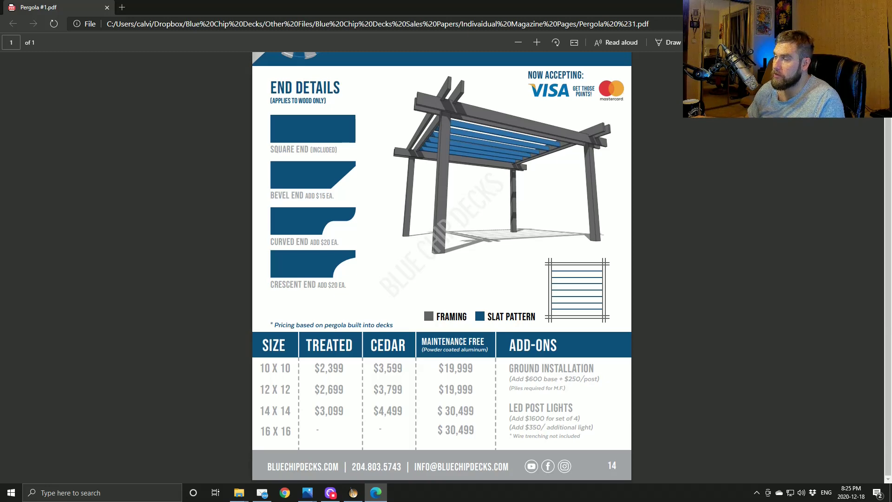
{"action": "key", "text": "ctrl+w"}
{"action": "left_click", "coordinate": [395, 374]}
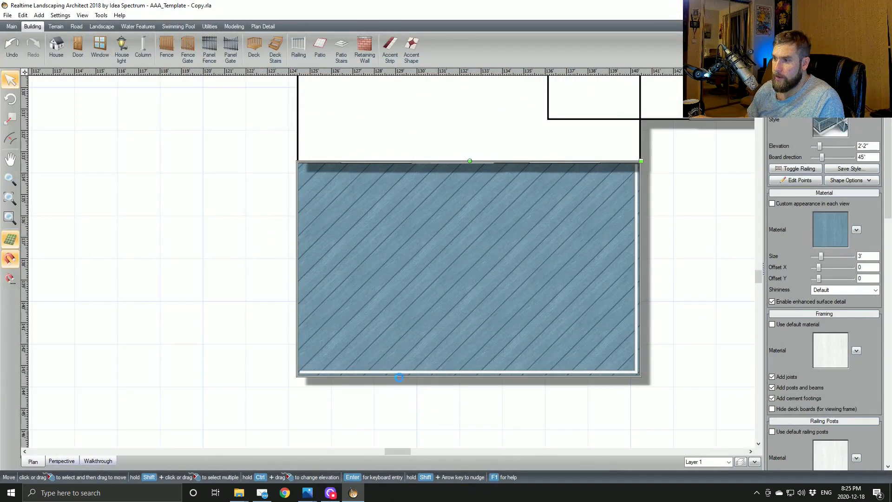
Step: Check the deck in 3D, then start a panel fence in the plan using the horizontal-slat privacy model Fence74
{"action": "middle_click_drag", "start_coordinate": [415, 403], "coordinate": [401, 342]}
{"action": "scroll", "coordinate": [402, 342], "scroll_direction": "down", "scroll_amount": 1}
{"action": "left_click", "coordinate": [61, 461]}
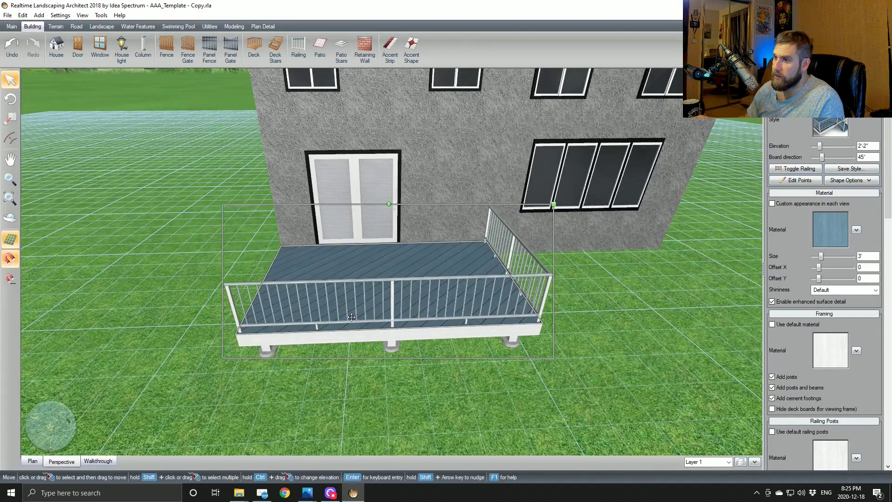
{"action": "left_click", "coordinate": [33, 461]}
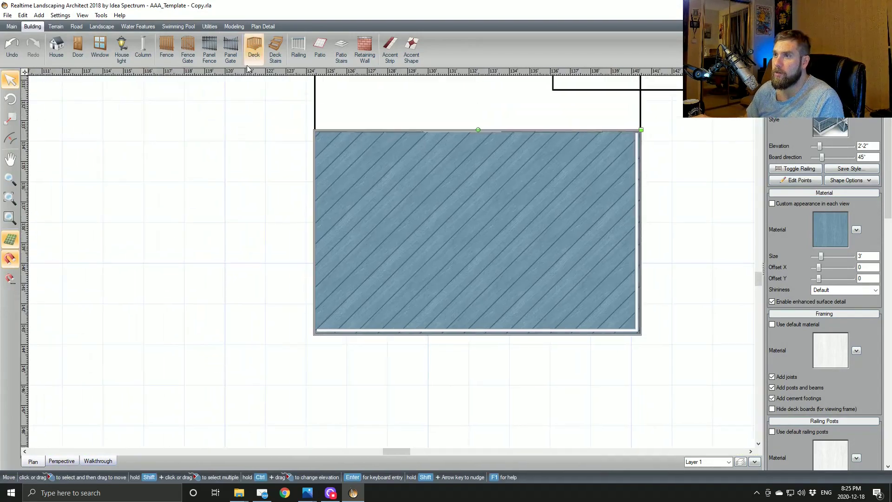
{"action": "left_click", "coordinate": [209, 48]}
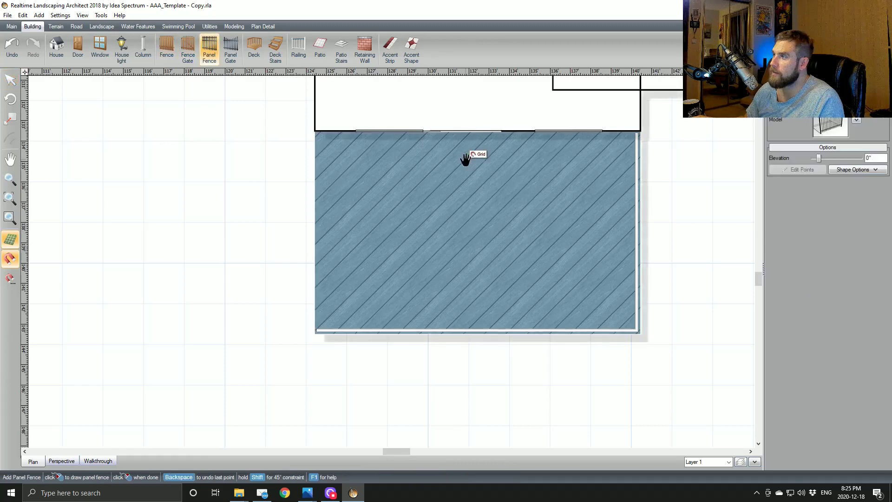
{"action": "left_click", "coordinate": [824, 129]}
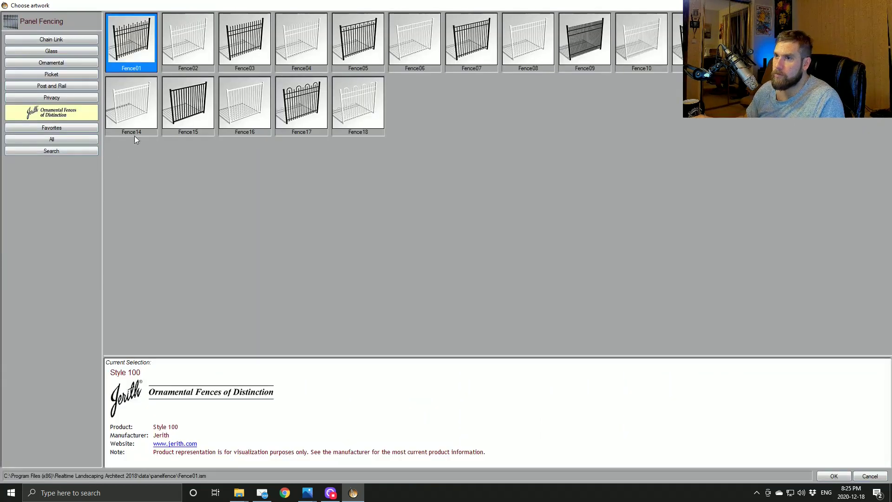
{"action": "left_click", "coordinate": [51, 97]}
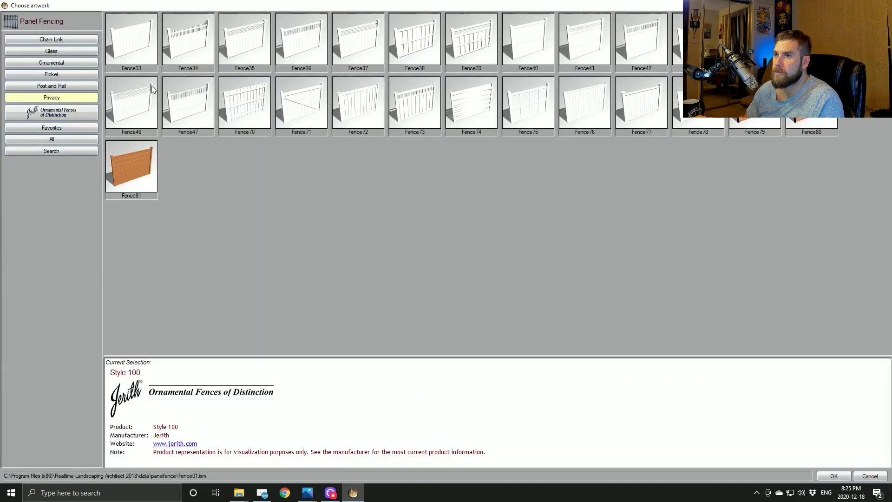
{"action": "left_click", "coordinate": [461, 105]}
{"action": "double_click", "coordinate": [461, 105]}
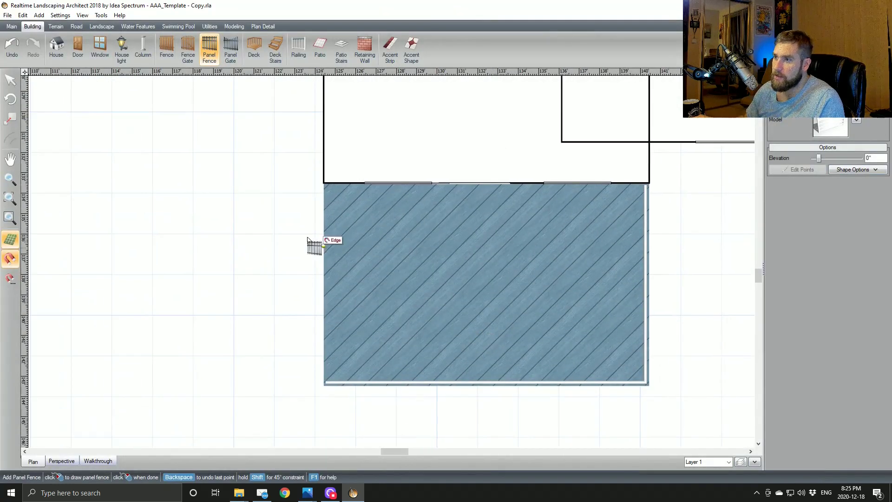
Step: Draw the panel fence about 9'-8" long on the deck's railing-free short side and align it with the deck edge
{"action": "scroll", "coordinate": [104, 305], "scroll_direction": "up", "scroll_amount": 3}
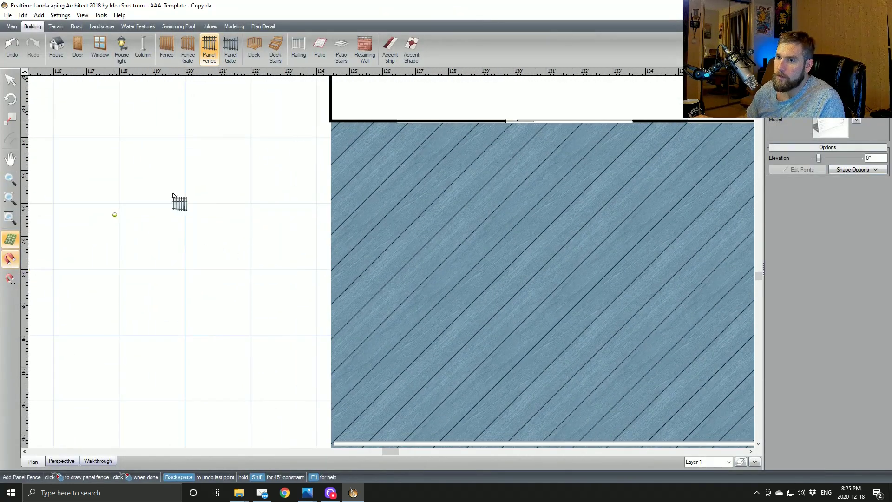
{"action": "left_click", "coordinate": [340, 126]}
{"action": "left_click", "coordinate": [340, 443]}
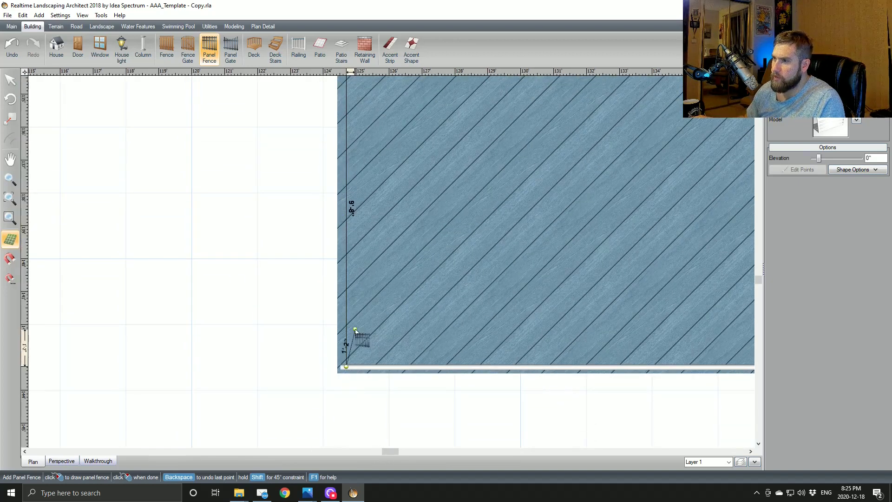
{"action": "right_click", "coordinate": [346, 367]}
{"action": "middle_click_drag", "start_coordinate": [375, 315], "coordinate": [372, 364]}
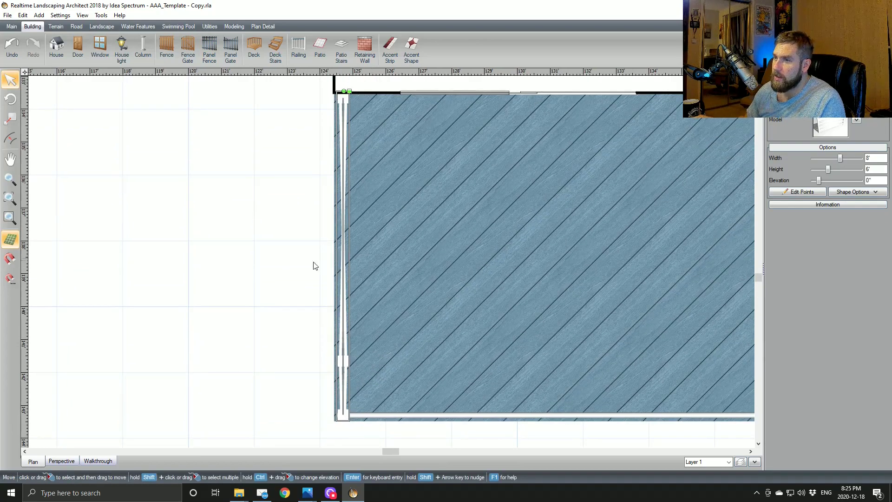
{"action": "left_click_drag", "start_coordinate": [345, 255], "coordinate": [341, 254]}
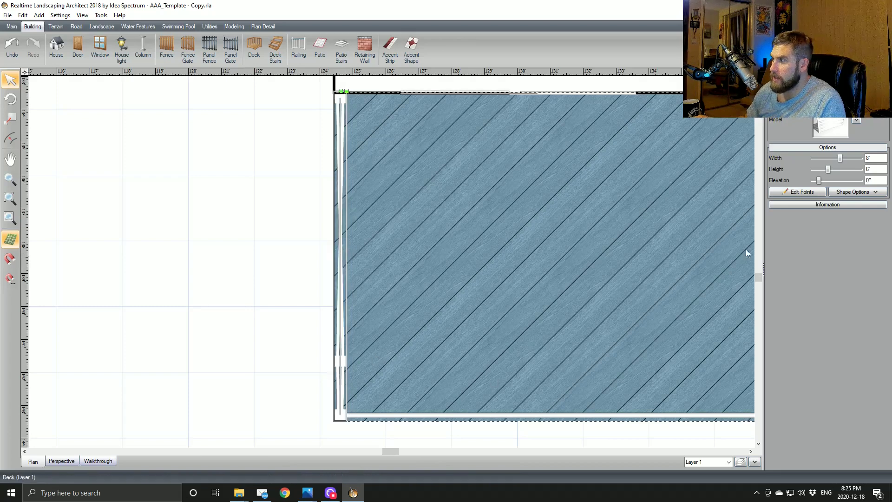
Step: Set the fence's height to 5'-5" and its panel width to 4'-10"
{"action": "left_click_drag", "start_coordinate": [828, 169], "coordinate": [831, 170]}
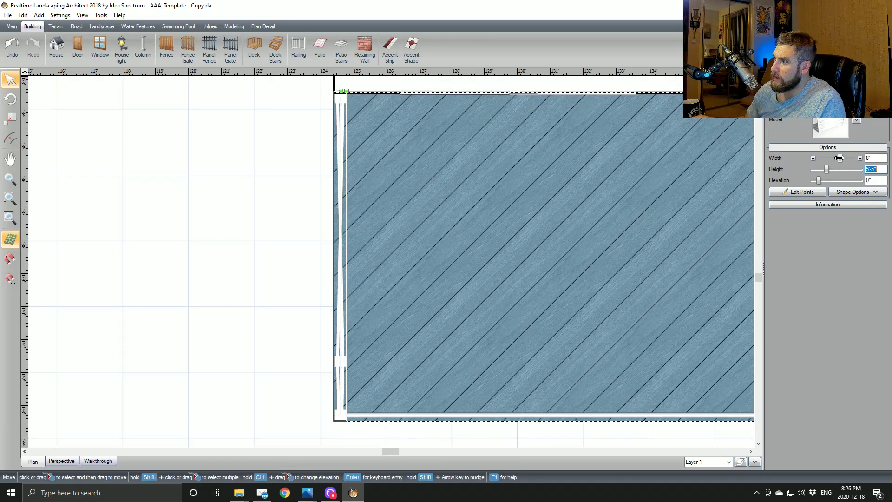
{"action": "left_click_drag", "start_coordinate": [839, 158], "coordinate": [827, 158]}
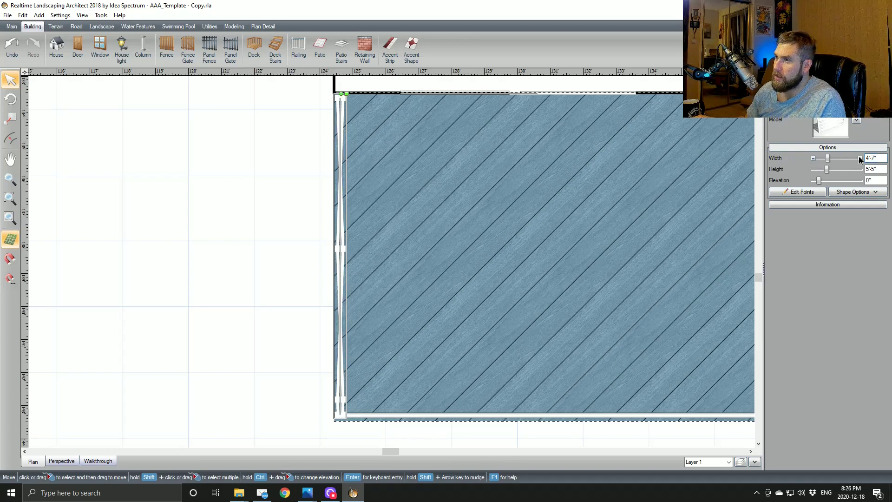
{"action": "left_click", "coordinate": [859, 158]}
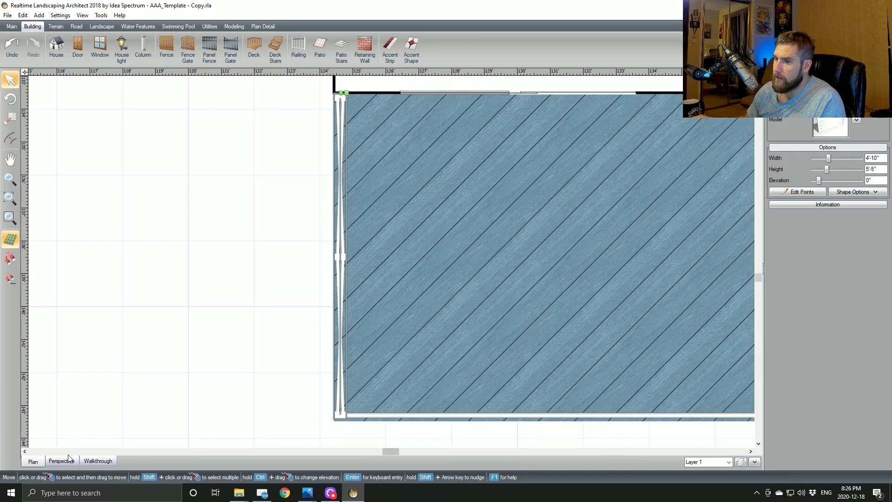
Step: Raise the panel fence's elevation to 2'-1" in 3D so it stands on the deck surface
{"action": "left_click", "coordinate": [65, 461]}
{"action": "middle_click_drag", "start_coordinate": [277, 332], "coordinate": [248, 268]}
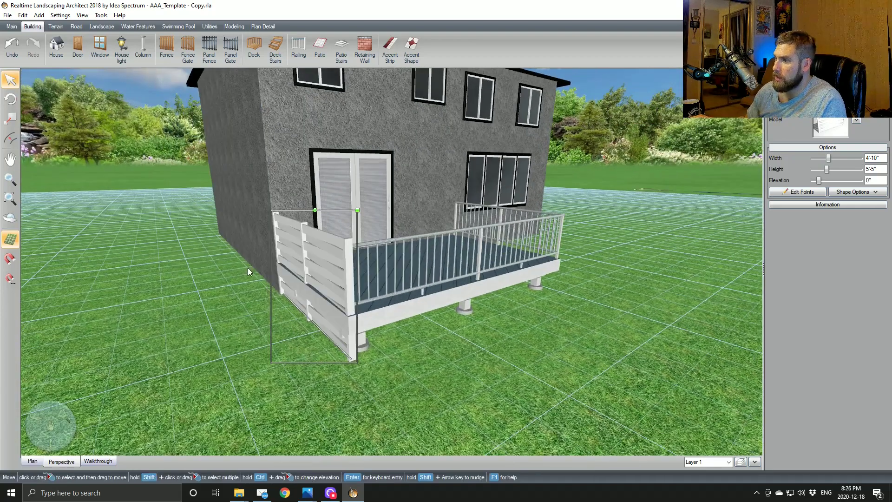
{"action": "left_click", "coordinate": [860, 181]}
{"action": "left_click", "coordinate": [859, 181]}
{"action": "left_click", "coordinate": [859, 181]}
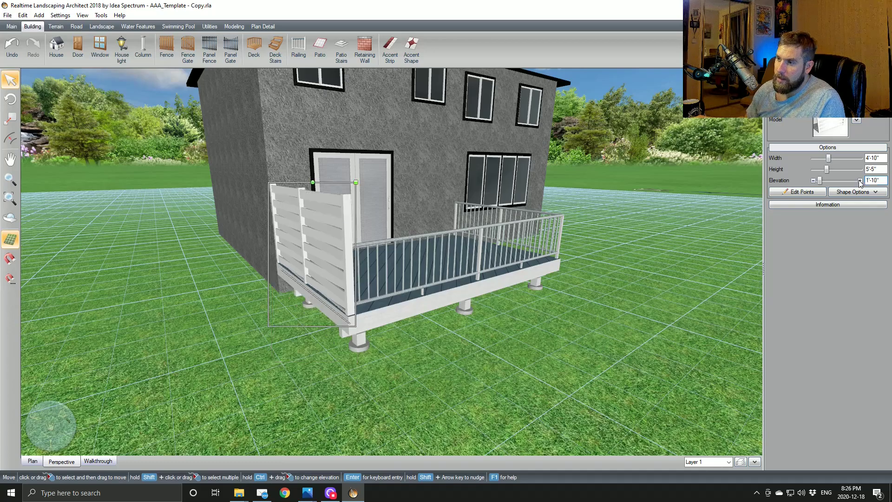
{"action": "left_click", "coordinate": [860, 181]}
{"action": "left_click", "coordinate": [859, 181]}
Step: Examine the fenced deck from several angles in 3D, including the privacy fence, railings and patio door
{"action": "right_click_drag", "start_coordinate": [589, 319], "coordinate": [480, 336]}
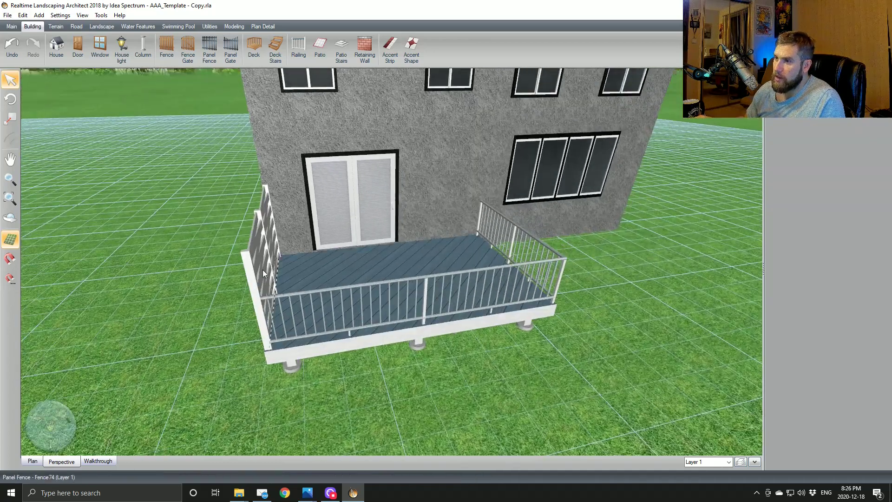
{"action": "middle_click_drag", "start_coordinate": [344, 291], "coordinate": [386, 298]}
{"action": "right_click_drag", "start_coordinate": [387, 297], "coordinate": [362, 268]}
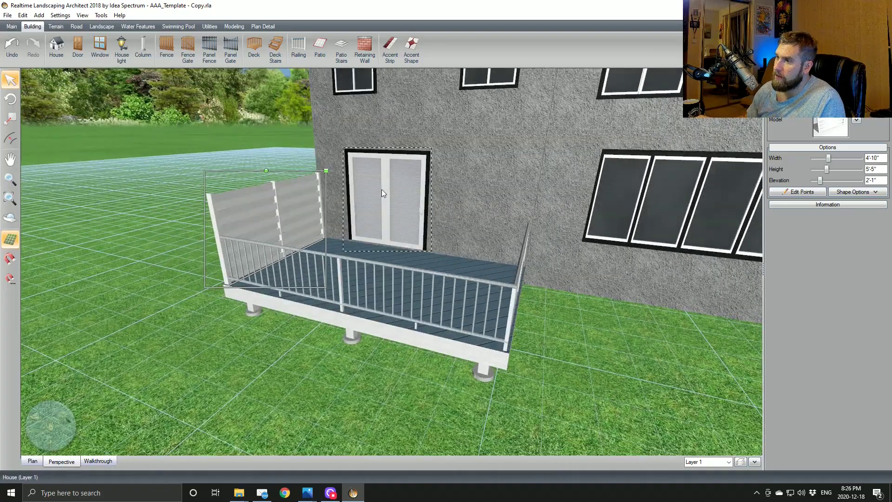
{"action": "right_click_drag", "start_coordinate": [325, 242], "coordinate": [342, 236]}
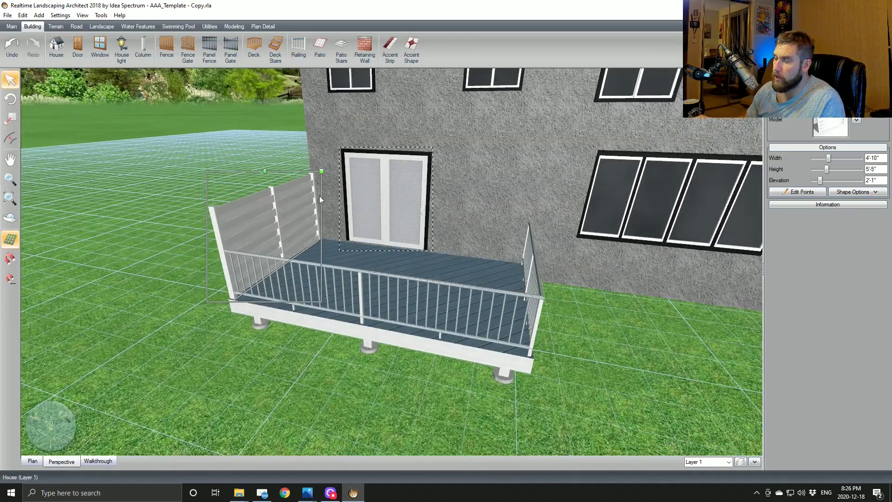
{"action": "right_click_drag", "start_coordinate": [382, 330], "coordinate": [331, 255]}
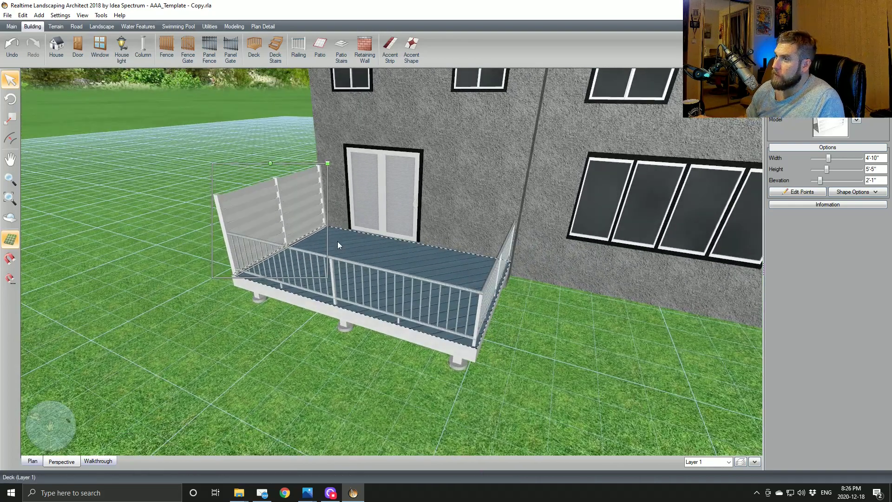
{"action": "right_click_drag", "start_coordinate": [359, 255], "coordinate": [375, 316]}
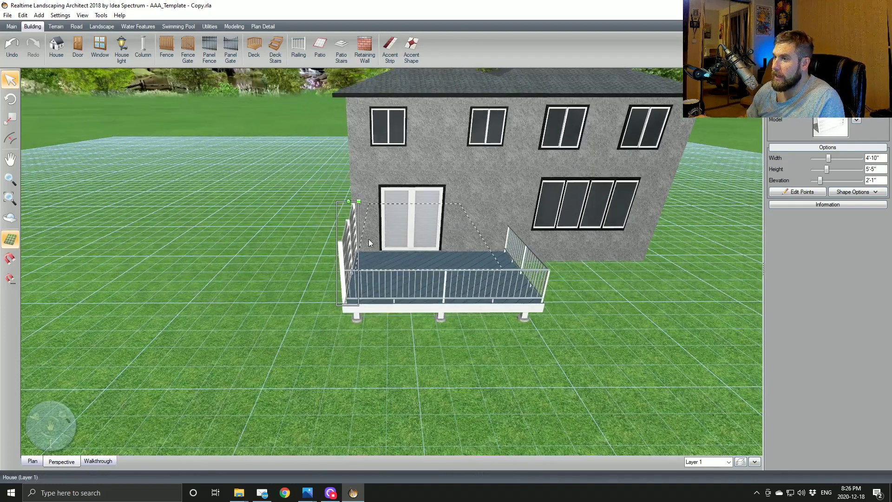
{"action": "right_click_drag", "start_coordinate": [458, 297], "coordinate": [409, 305]}
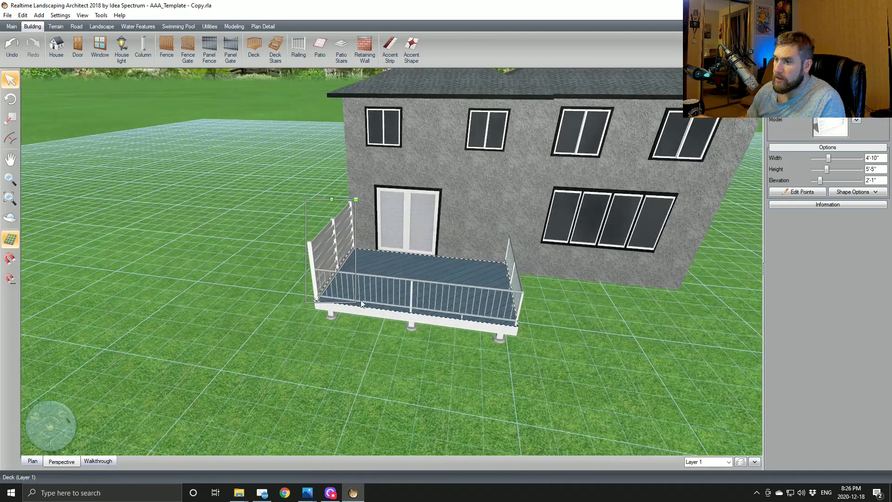
{"action": "right_click_drag", "start_coordinate": [445, 368], "coordinate": [428, 330]}
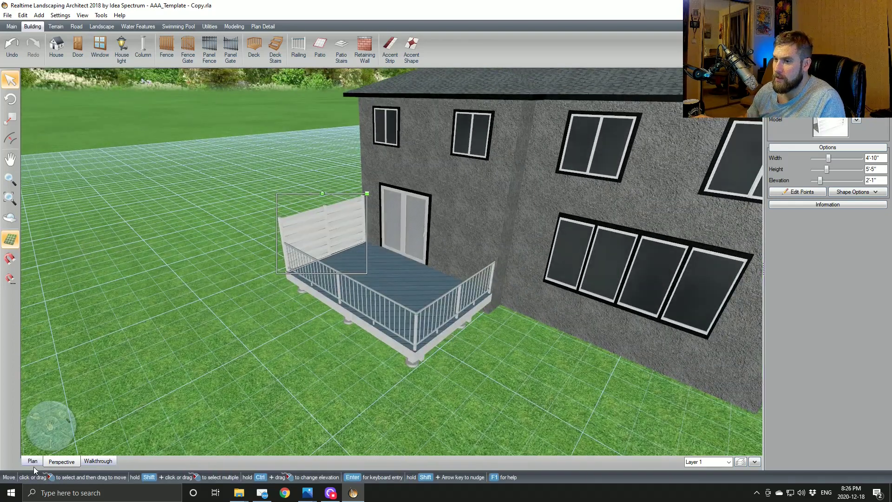
Step: Return to the plan and turn on snapping for drawing a second deck
{"action": "left_click", "coordinate": [33, 461]}
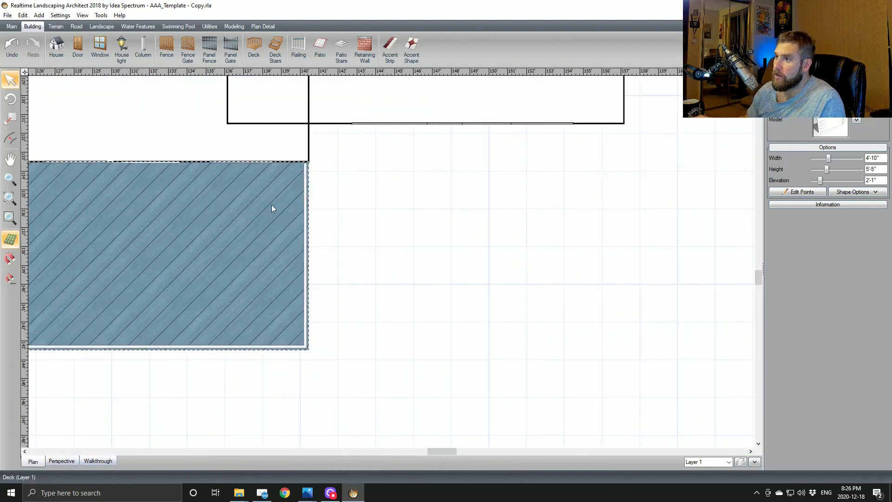
{"action": "left_click", "coordinate": [254, 47]}
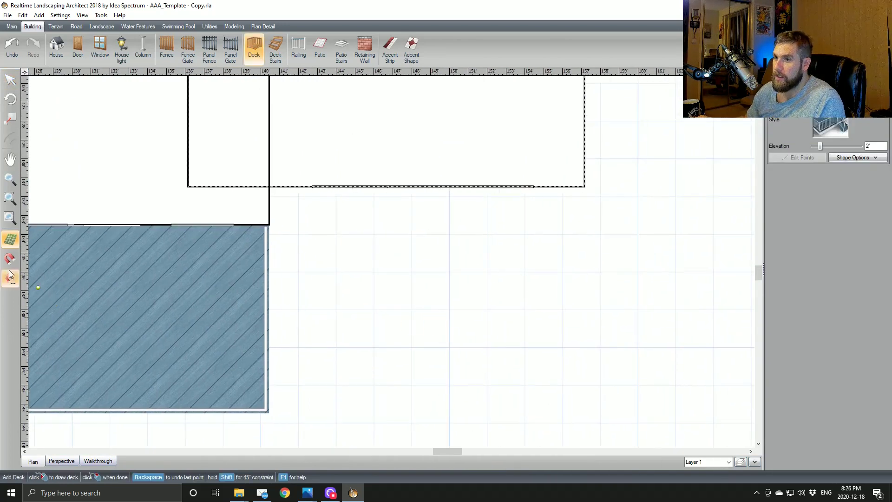
{"action": "left_click", "coordinate": [10, 258]}
{"action": "left_click", "coordinate": [584, 186]}
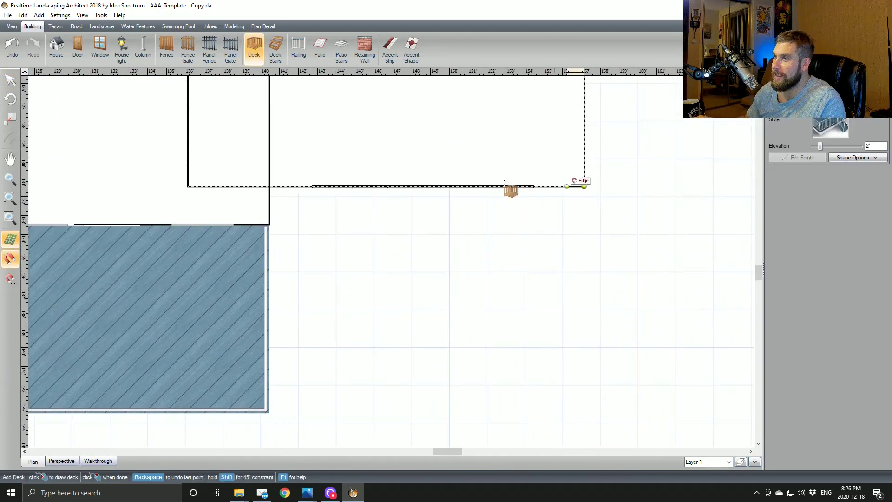
{"action": "left_click", "coordinate": [267, 187]}
{"action": "right_click", "coordinate": [262, 251]}
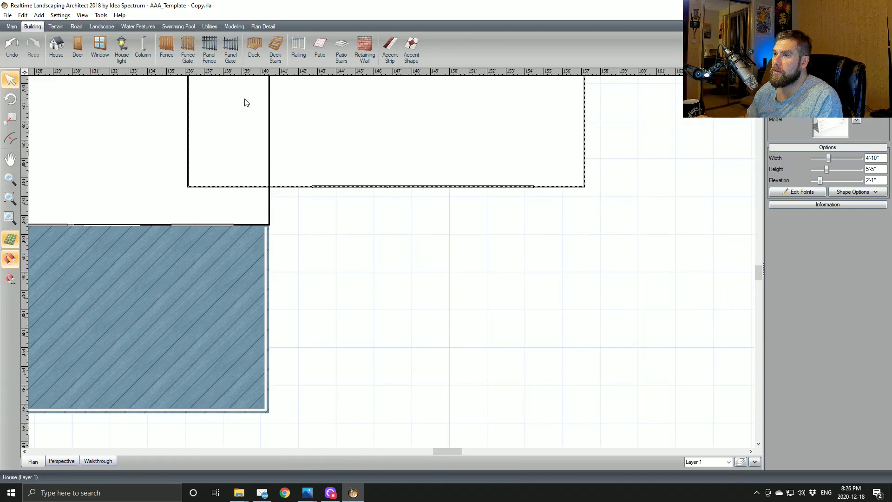
Step: Draw a 16'-9" by 16' rectangular deck against the house's rear wall, directly beside the first deck
{"action": "left_click", "coordinate": [254, 47]}
{"action": "left_click", "coordinate": [584, 186]}
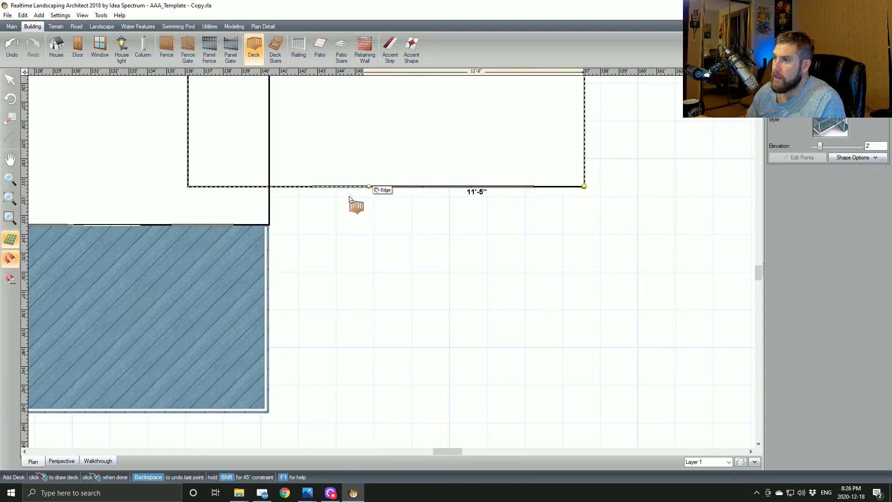
{"action": "left_click", "coordinate": [268, 186]}
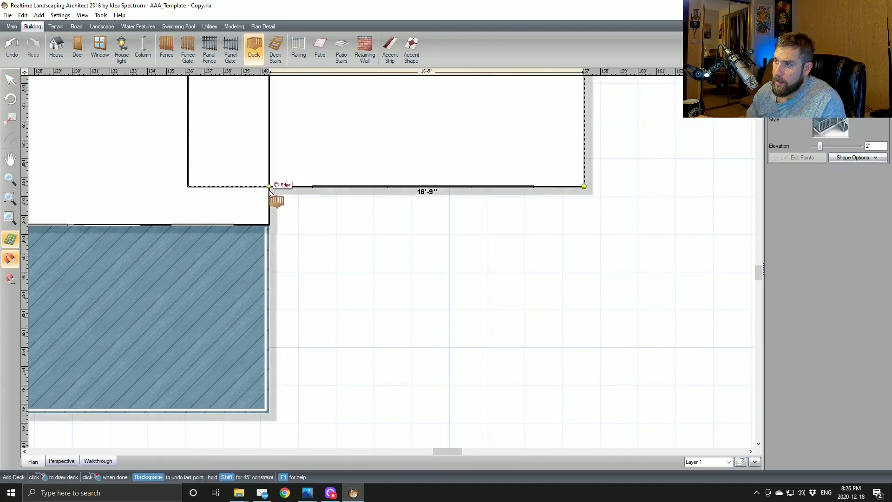
{"action": "middle_click_drag", "start_coordinate": [284, 333], "coordinate": [275, 178]}
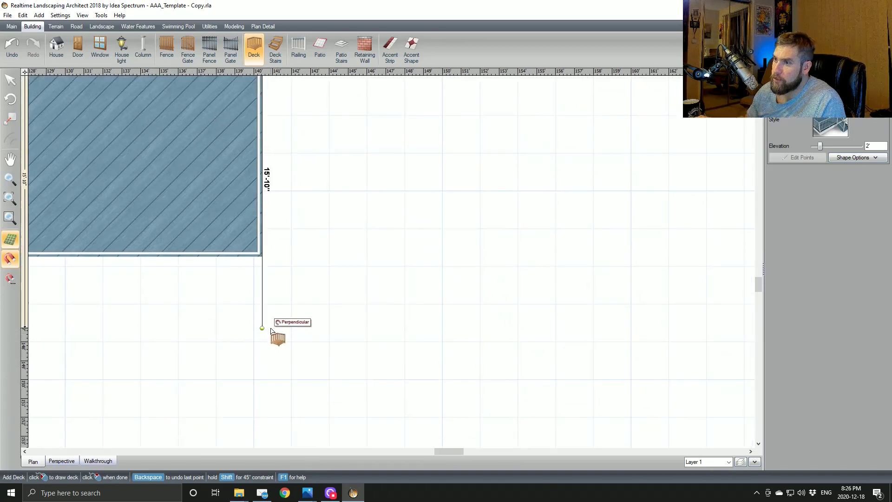
{"action": "middle_click_drag", "start_coordinate": [272, 330], "coordinate": [275, 385]}
{"action": "scroll", "coordinate": [274, 386], "scroll_direction": "down", "scroll_amount": 1}
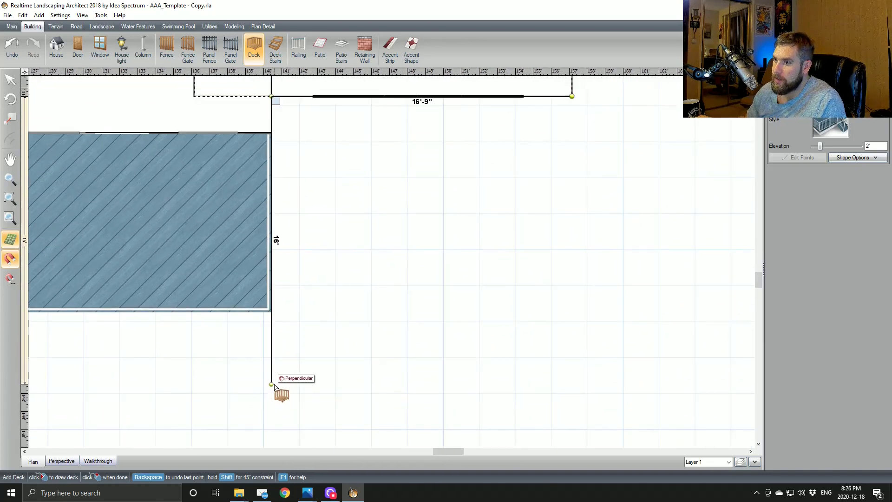
{"action": "left_click", "coordinate": [272, 385]}
{"action": "left_click", "coordinate": [567, 396]}
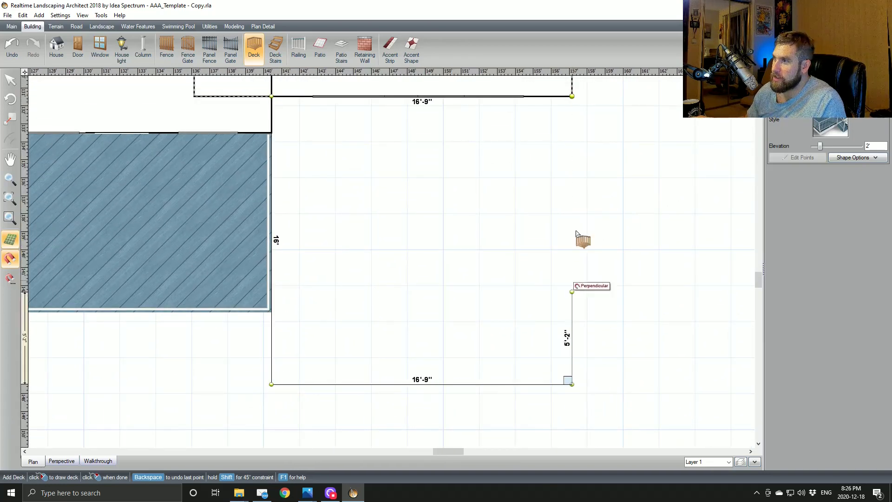
{"action": "left_click", "coordinate": [575, 98]}
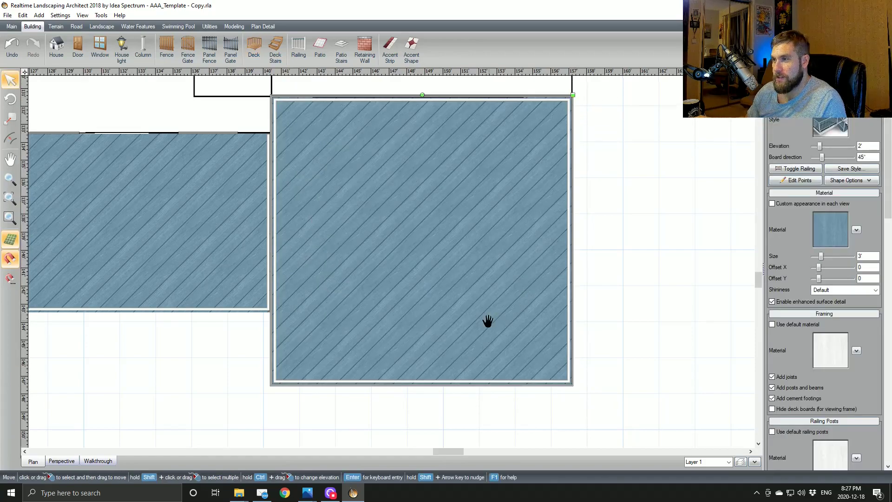
Step: View both decks in 3D and lower the second deck's elevation to 1'-5"
{"action": "left_click", "coordinate": [61, 461]}
{"action": "middle_click_drag", "start_coordinate": [227, 379], "coordinate": [416, 276]}
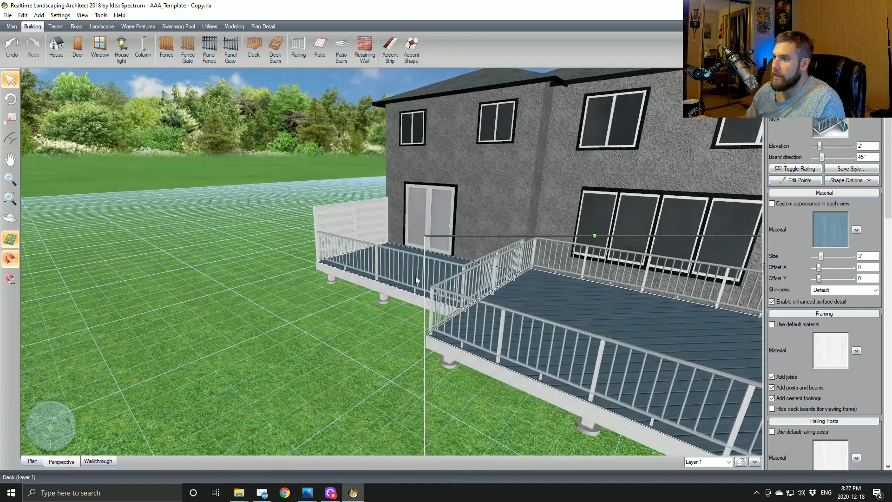
{"action": "middle_click_drag", "start_coordinate": [570, 312], "coordinate": [658, 150]}
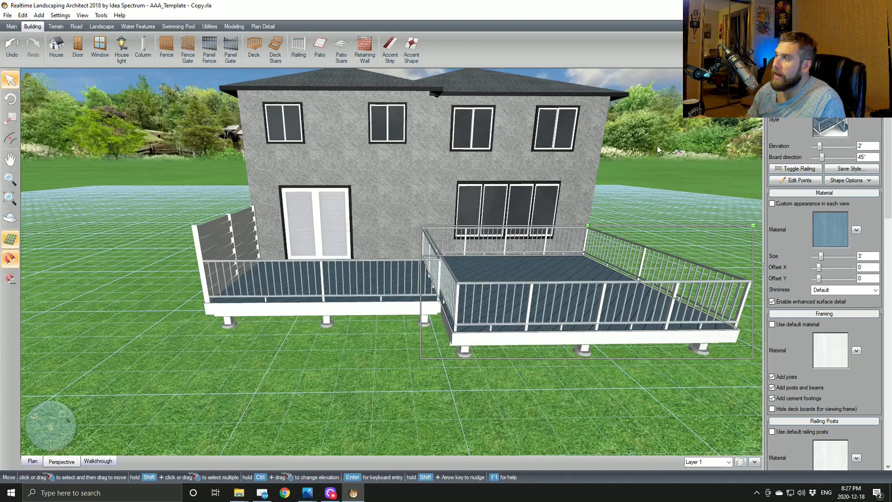
{"action": "left_click", "coordinate": [813, 147]}
{"action": "left_click", "coordinate": [813, 147]}
{"action": "left_click", "coordinate": [813, 146]}
{"action": "left_click", "coordinate": [814, 147]}
{"action": "left_click", "coordinate": [814, 147]}
{"action": "left_click", "coordinate": [813, 147]}
{"action": "left_click", "coordinate": [813, 147]}
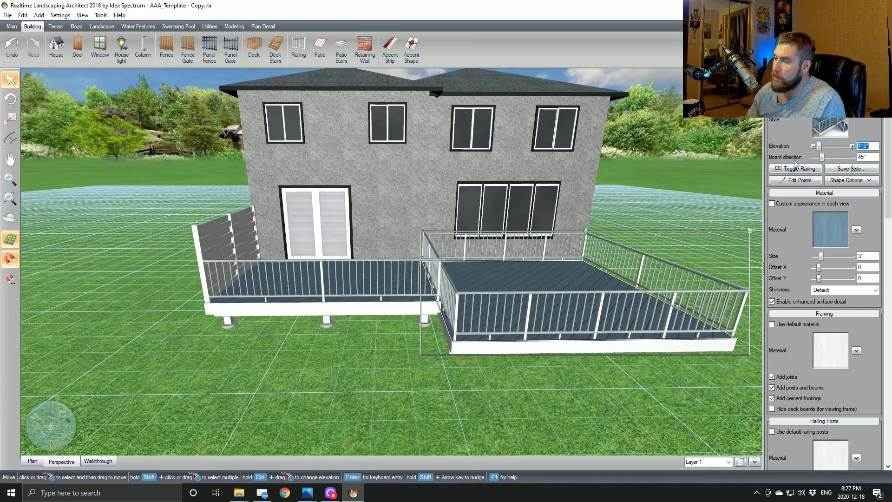
Step: Lower the second deck's elevation to 1'-4" and compare its height with the first deck in 3D
{"action": "middle_click_drag", "start_coordinate": [464, 352], "coordinate": [314, 339]}
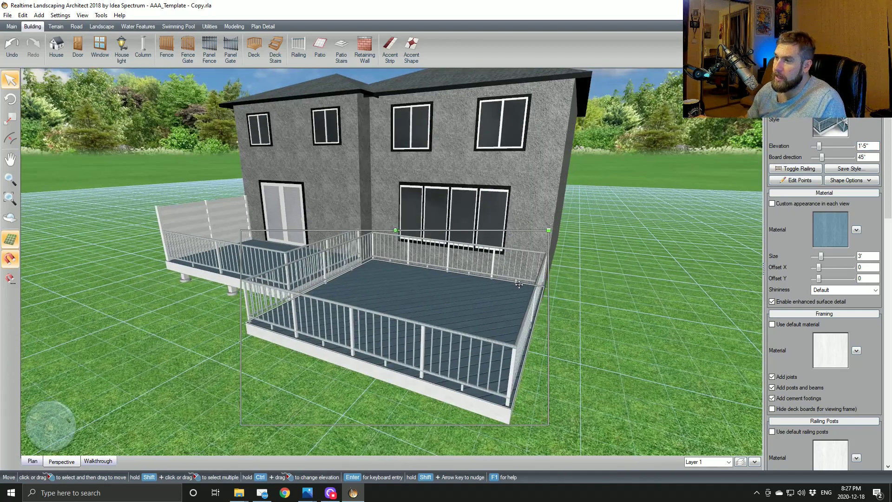
{"action": "left_click", "coordinate": [813, 146]}
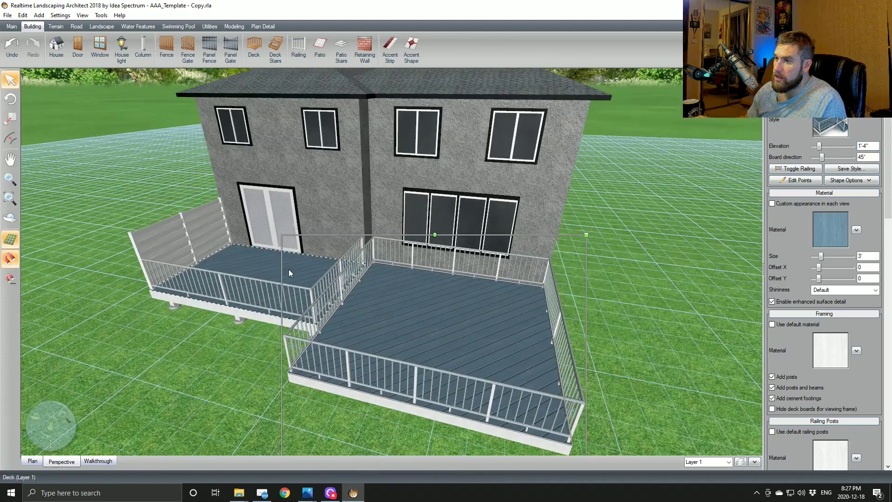
{"action": "left_click", "coordinate": [288, 270]}
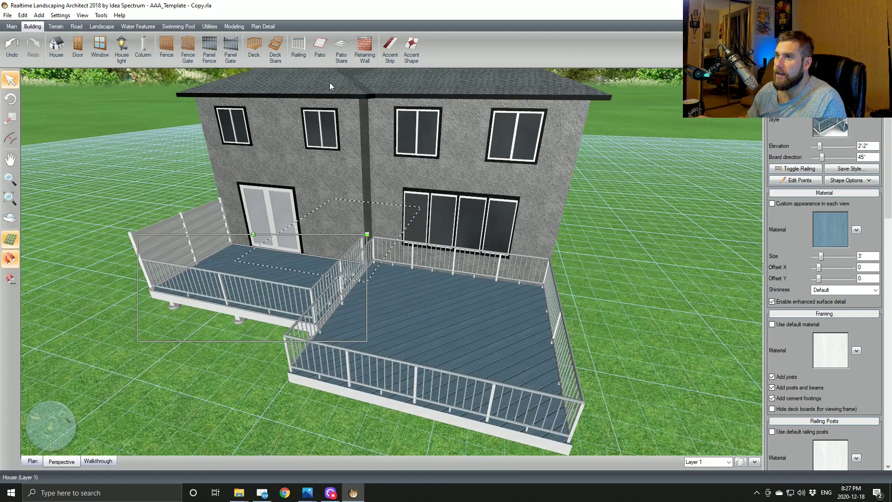
{"action": "middle_click_drag", "start_coordinate": [309, 307], "coordinate": [289, 285]}
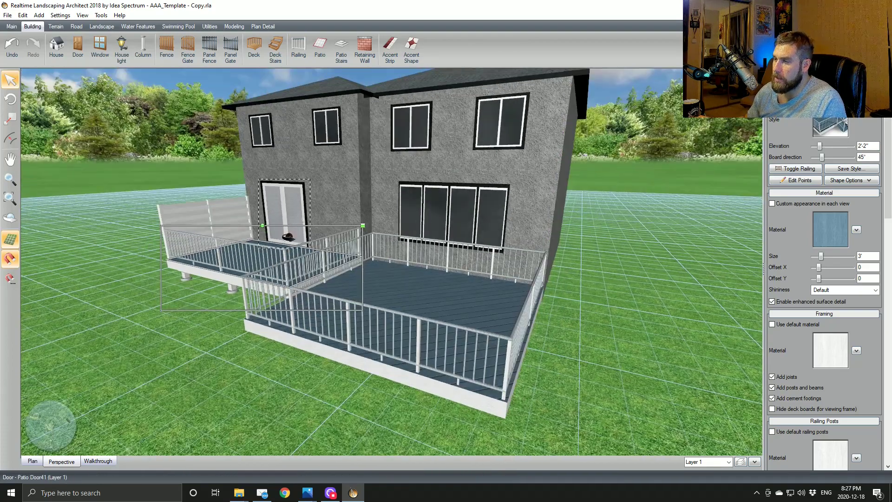
{"action": "middle_click_drag", "start_coordinate": [289, 236], "coordinate": [345, 259]}
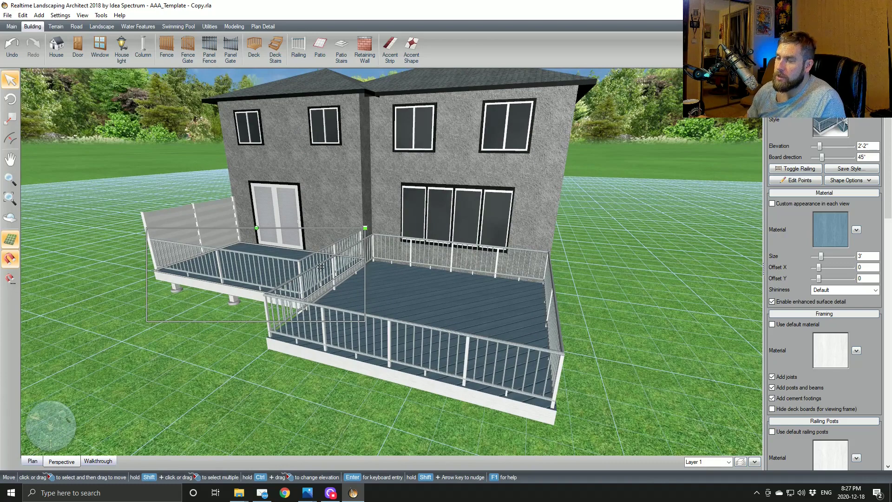
{"action": "middle_click_drag", "start_coordinate": [283, 278], "coordinate": [341, 293]}
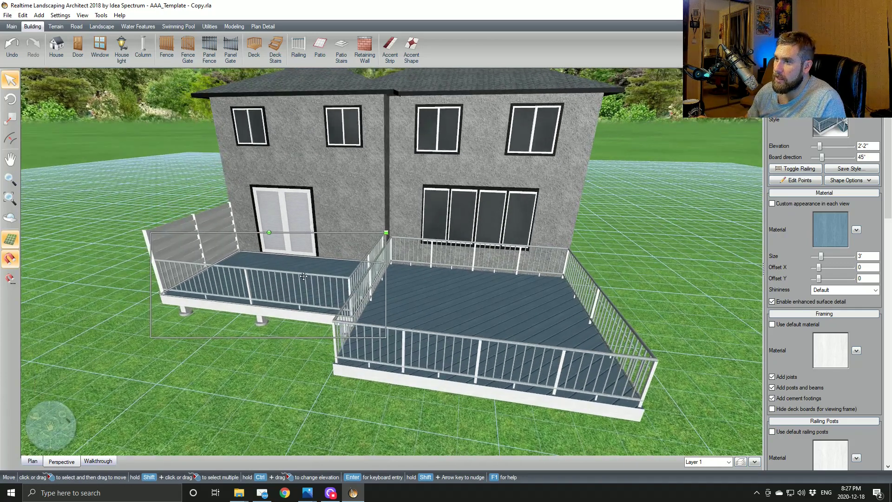
{"action": "scroll", "coordinate": [314, 283], "scroll_direction": "up", "scroll_amount": 1}
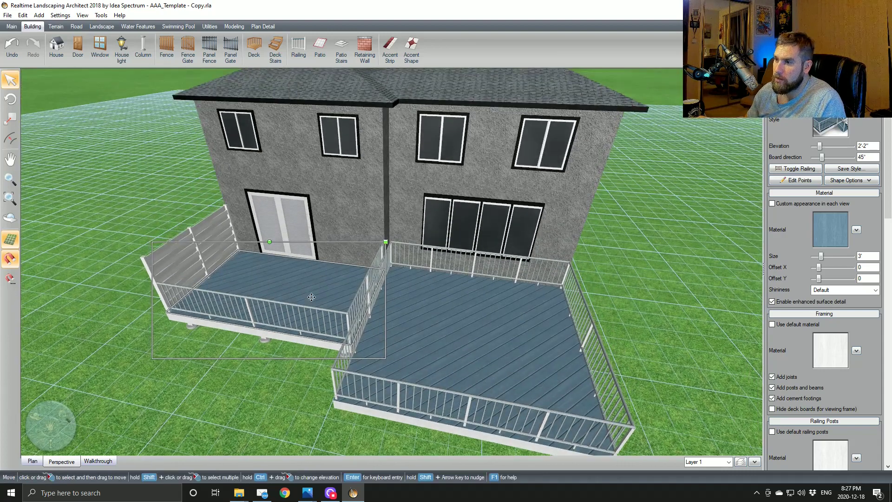
Step: Apply the custom Cedar deck style to both decks
{"action": "left_click", "coordinate": [432, 328]}
{"action": "left_click", "coordinate": [827, 127]}
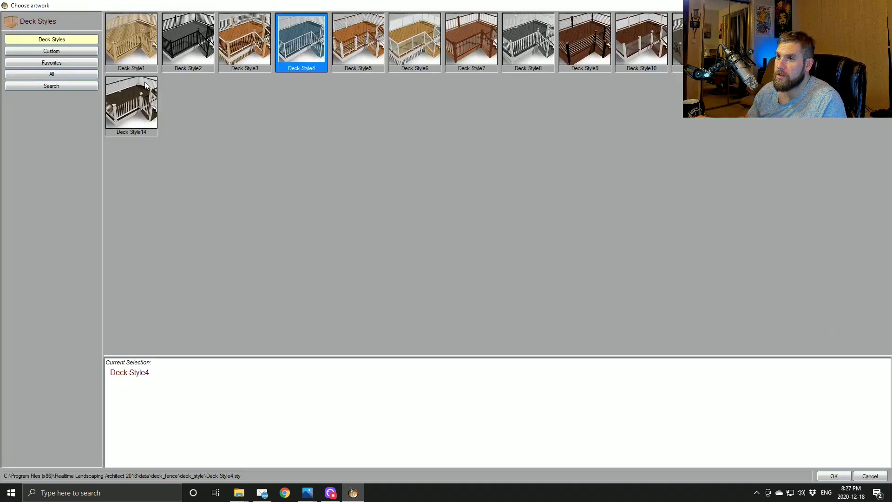
{"action": "left_click", "coordinate": [53, 51]}
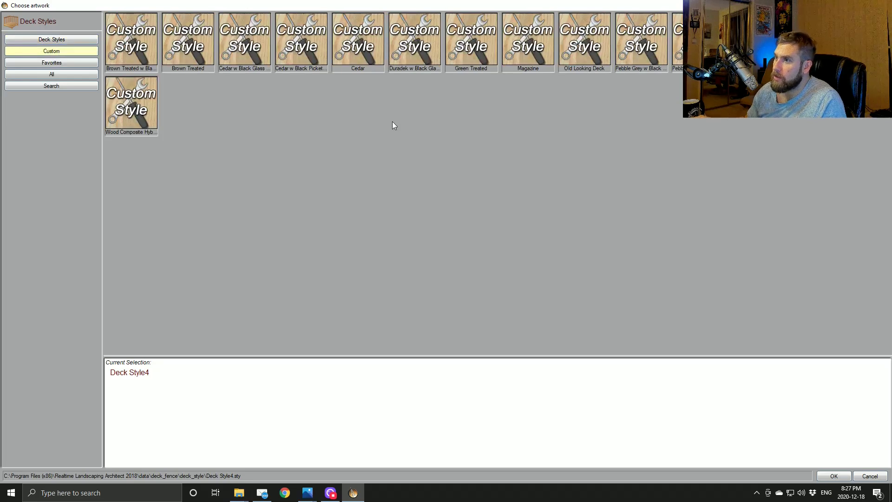
{"action": "double_click", "coordinate": [348, 57]}
{"action": "middle_click_drag", "start_coordinate": [475, 378], "coordinate": [414, 334]}
{"action": "left_click", "coordinate": [409, 302]}
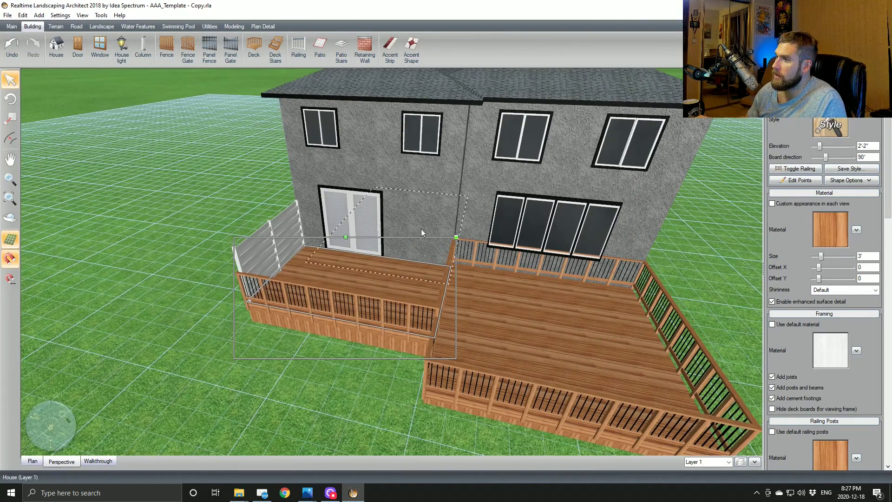
Step: Select the privacy panel fence on the upper deck and look through the alternative privacy fence models
{"action": "left_click", "coordinate": [297, 247]}
{"action": "left_click", "coordinate": [281, 240]}
{"action": "middle_click_drag", "start_coordinate": [437, 284], "coordinate": [576, 275]}
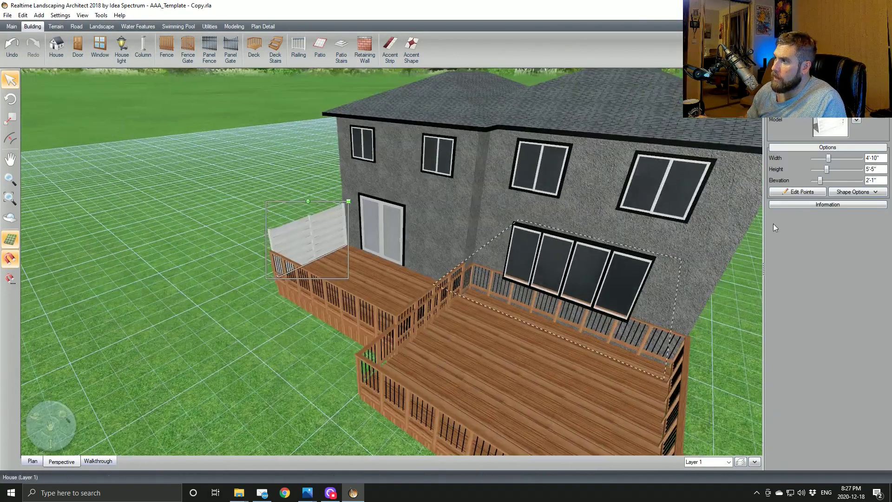
{"action": "left_click", "coordinate": [857, 120]}
{"action": "left_click", "coordinate": [844, 129]}
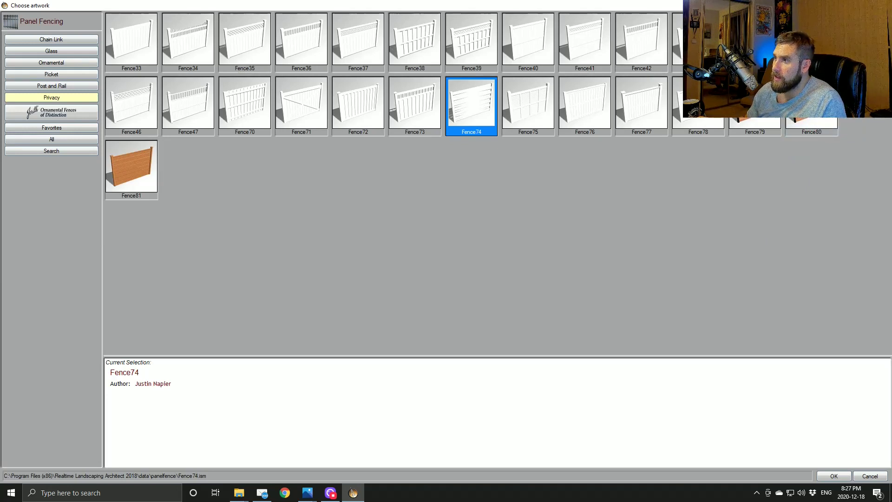
{"action": "key", "text": "Escape"}
Step: Replace the privacy fence's solid color with the Wood116 picture texture from the Deck & Fence materials
{"action": "left_click", "coordinate": [857, 120]}
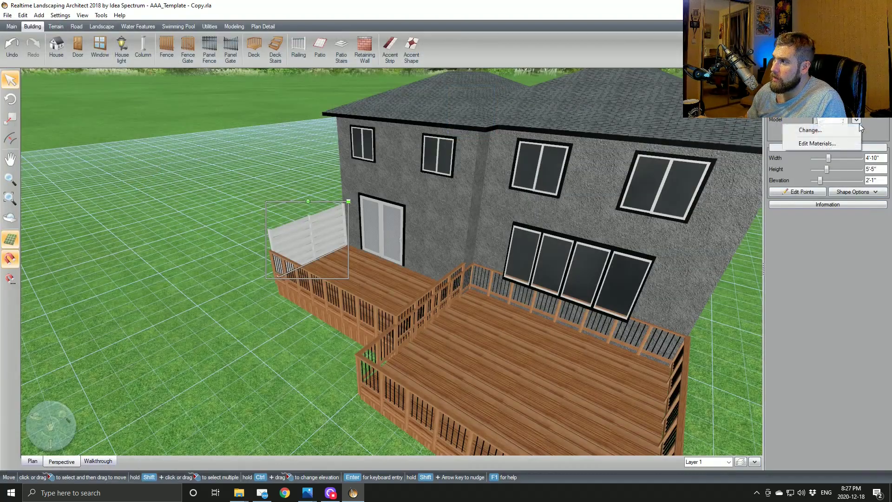
{"action": "left_click", "coordinate": [840, 141]}
{"action": "left_click", "coordinate": [540, 226]}
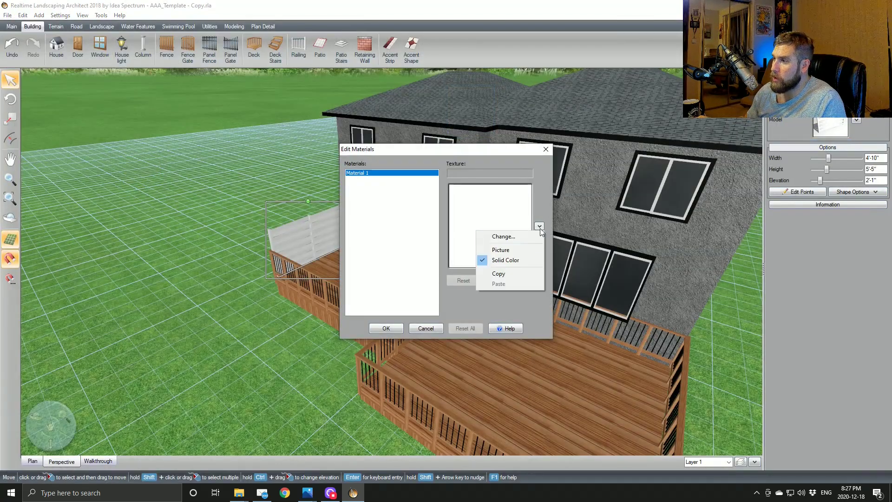
{"action": "left_click", "coordinate": [525, 251]}
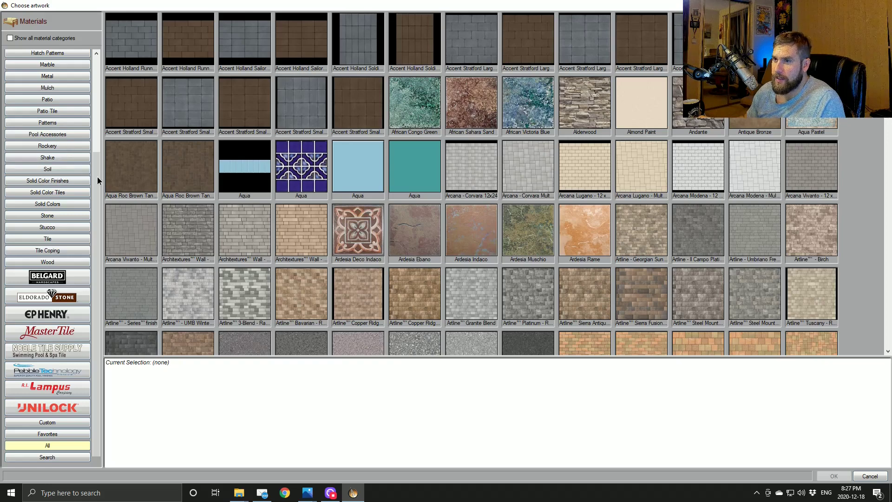
{"action": "scroll", "coordinate": [100, 61], "scroll_direction": "up", "scroll_amount": 4}
{"action": "left_click", "coordinate": [67, 125]}
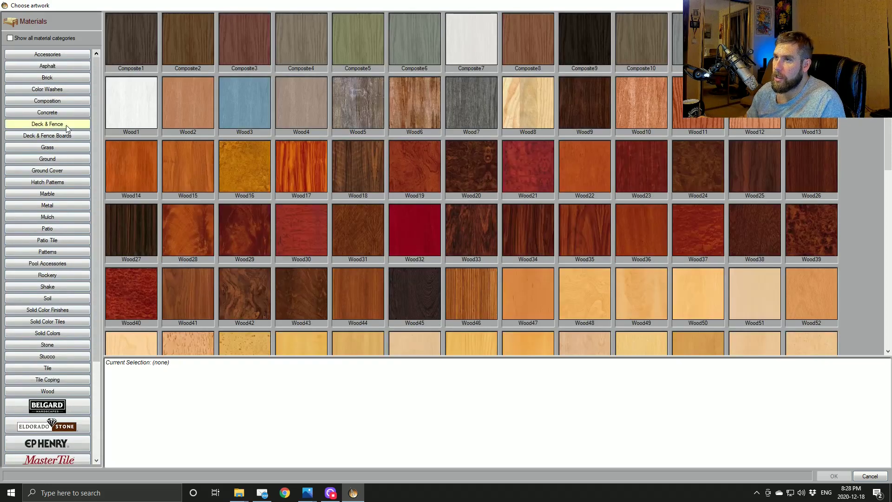
{"action": "scroll", "coordinate": [227, 175], "scroll_direction": "down", "scroll_amount": 7}
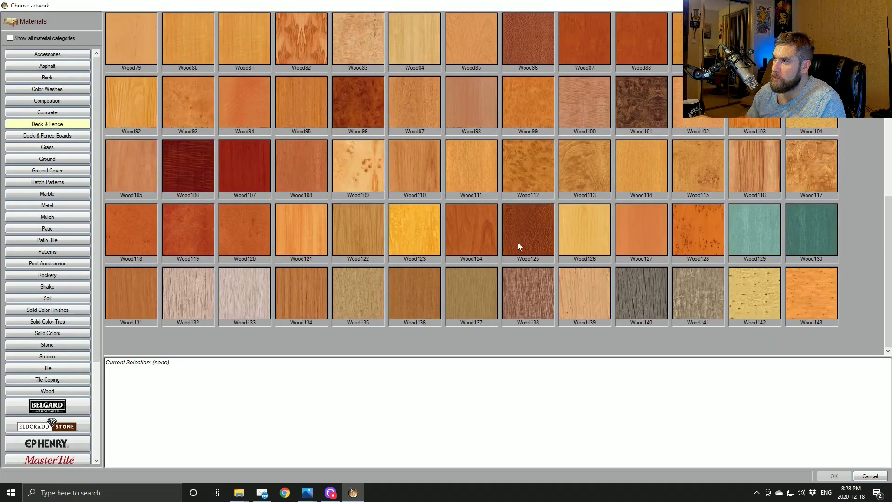
{"action": "double_click", "coordinate": [747, 174]}
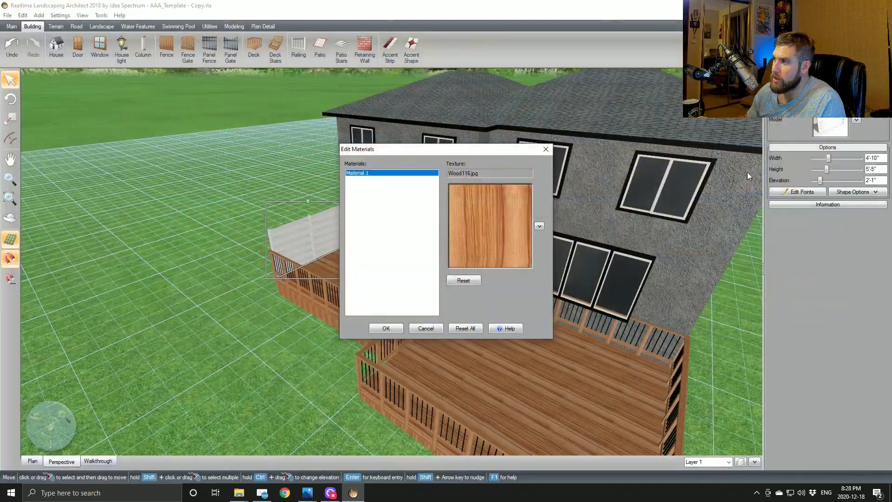
{"action": "left_click", "coordinate": [389, 327]}
Step: Remove the upper deck's railing along the edge it shares with the lower deck
{"action": "middle_click_drag", "start_coordinate": [322, 339], "coordinate": [446, 279]}
{"action": "scroll", "coordinate": [369, 332], "scroll_direction": "up", "scroll_amount": 3}
{"action": "left_click", "coordinate": [369, 325]}
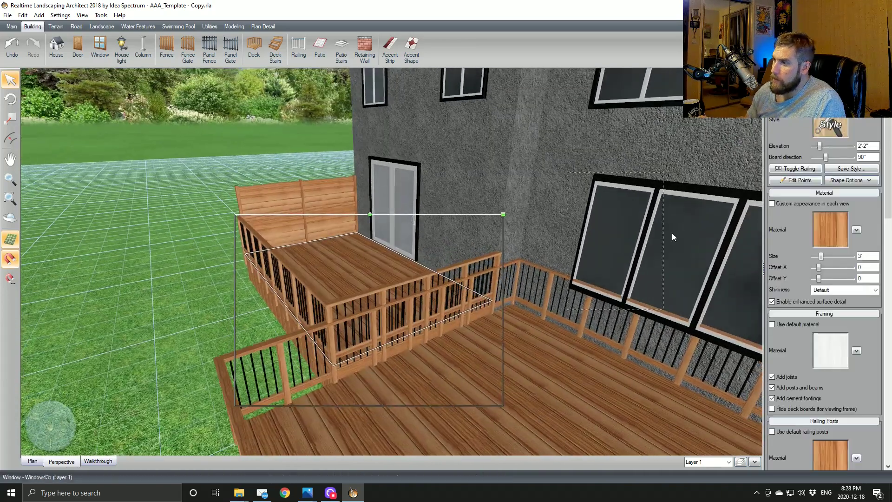
{"action": "left_click", "coordinate": [804, 168]}
{"action": "left_click", "coordinate": [422, 331]}
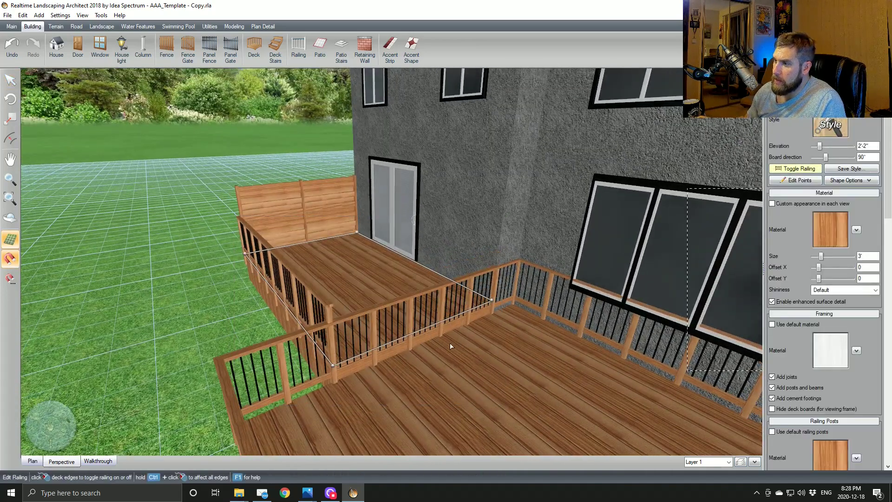
{"action": "left_click", "coordinate": [803, 169]}
{"action": "scroll", "coordinate": [494, 225], "scroll_direction": "down", "scroll_amount": 3}
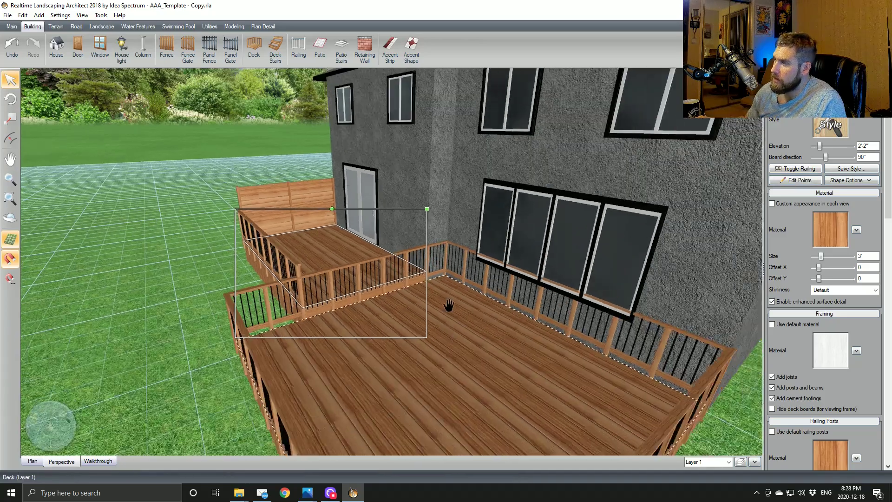
{"action": "left_click", "coordinate": [790, 169]}
{"action": "middle_click_drag", "start_coordinate": [442, 265], "coordinate": [469, 240]}
{"action": "left_click", "coordinate": [776, 171]}
{"action": "middle_click_drag", "start_coordinate": [442, 339], "coordinate": [406, 283]}
{"action": "left_click", "coordinate": [785, 172]}
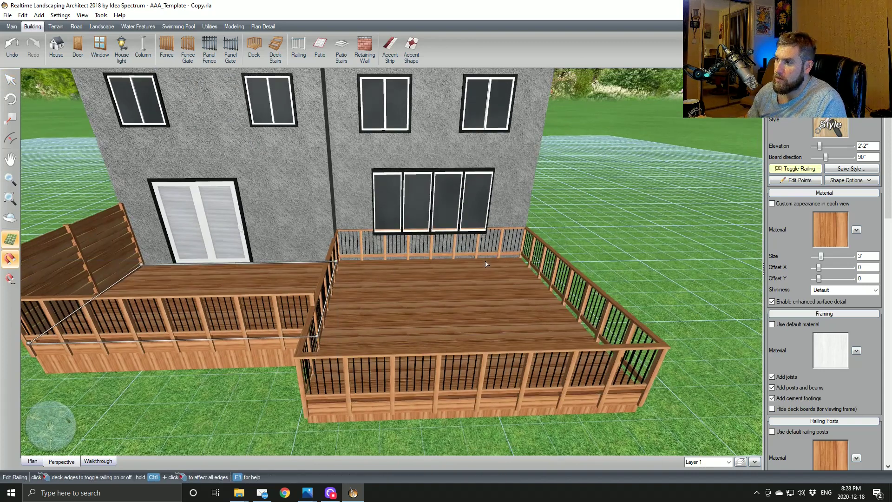
{"action": "right_click_drag", "start_coordinate": [420, 276], "coordinate": [312, 308]}
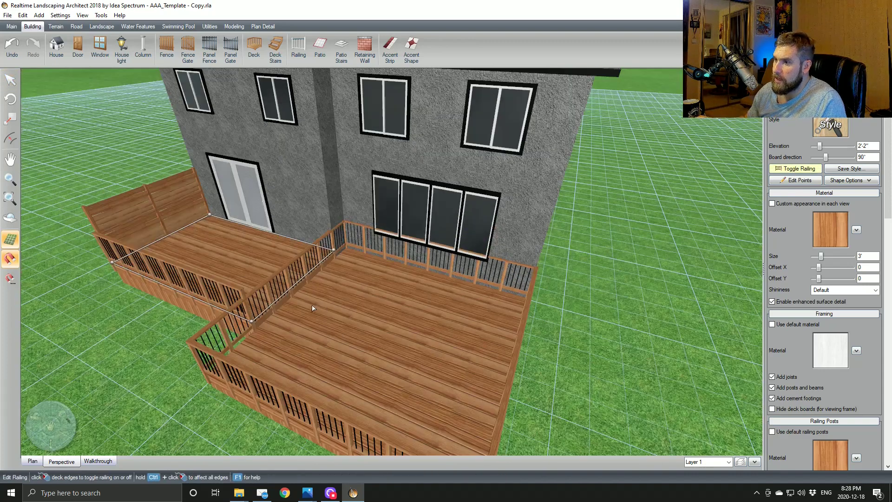
Step: Remove the lower deck's railings along the house wall and along the edge next to the upper deck
{"action": "left_click", "coordinate": [283, 335]}
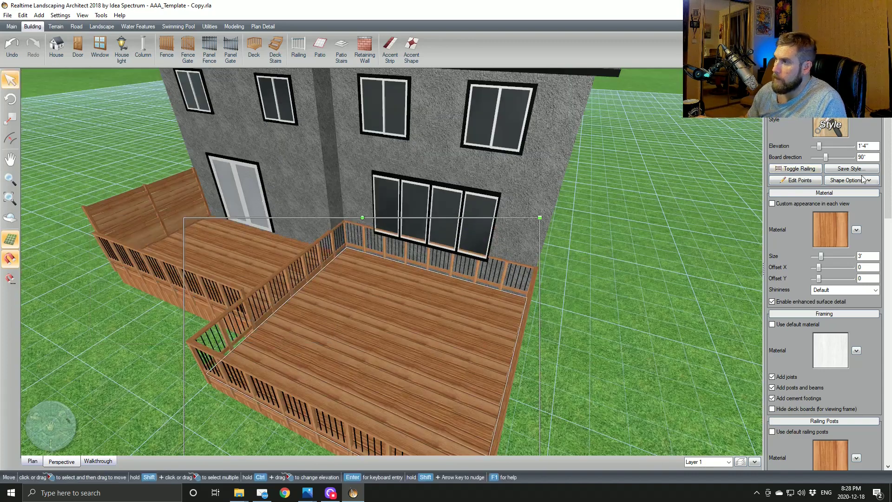
{"action": "left_click", "coordinate": [415, 266]}
{"action": "left_click", "coordinate": [298, 291]}
{"action": "right_click_drag", "start_coordinate": [253, 335], "coordinate": [413, 264]}
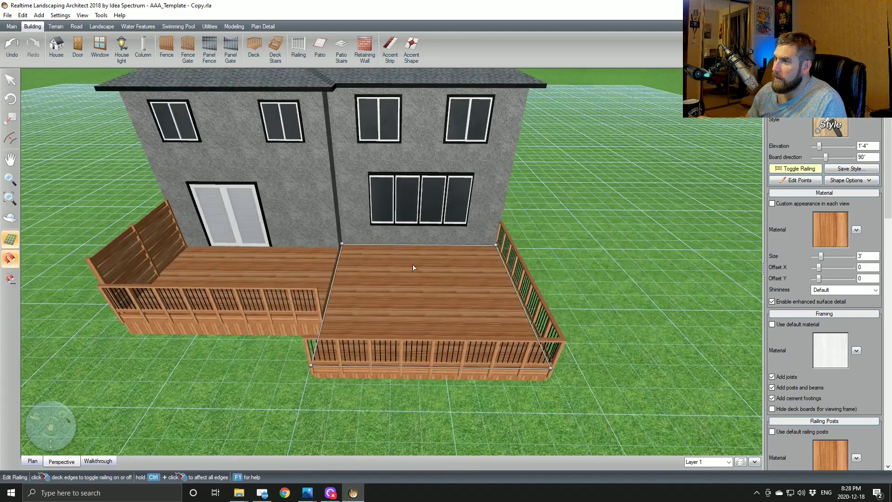
Step: Remove the railing along the lower deck's front edge, facing away from the house
{"action": "right_click_drag", "start_coordinate": [560, 272], "coordinate": [744, 199]}
{"action": "left_click", "coordinate": [801, 171]}
{"action": "right_click_drag", "start_coordinate": [586, 274], "coordinate": [287, 268]}
{"action": "left_click", "coordinate": [795, 169]}
{"action": "left_click", "coordinate": [437, 322]}
{"action": "left_click", "coordinate": [782, 171]}
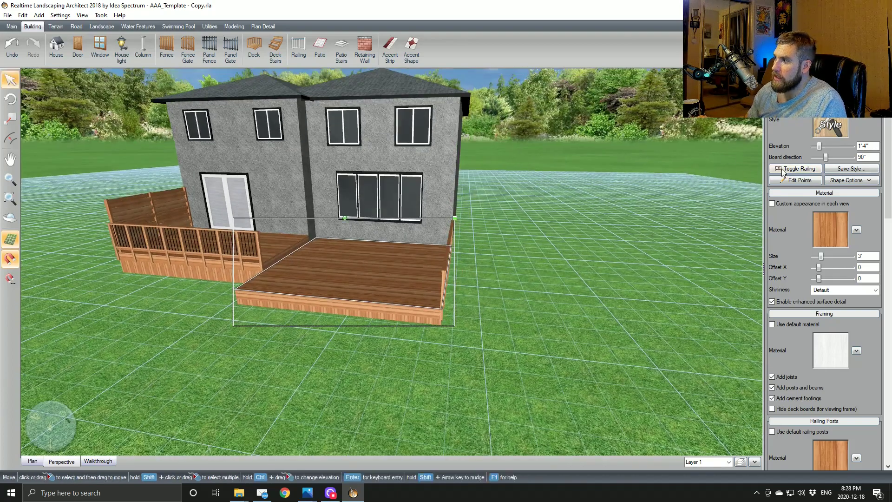
Step: Set the lower deck's elevation to 1'-3"
{"action": "left_click", "coordinate": [814, 147]}
{"action": "right_click_drag", "start_coordinate": [299, 277], "coordinate": [337, 308]}
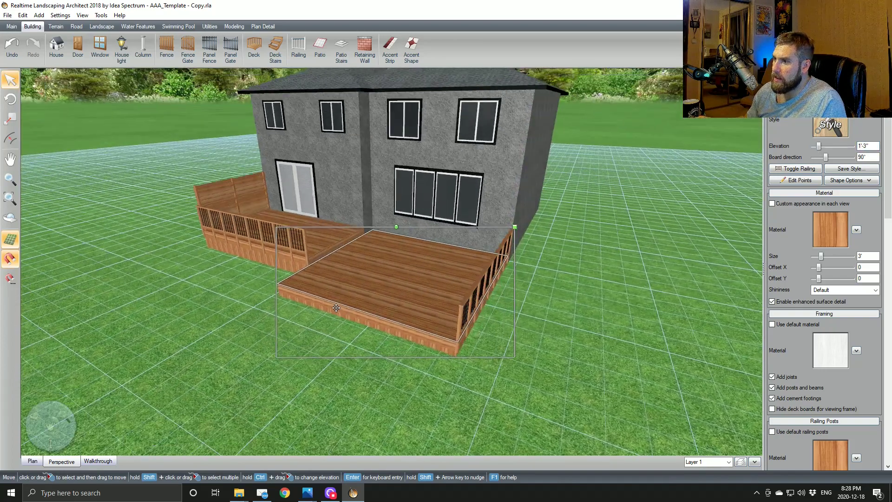
{"action": "scroll", "coordinate": [336, 307], "scroll_direction": "up", "scroll_amount": 3}
Step: Set the railing posts' max spacing to 4'-3" on the upper deck and 4'-2" on the lower deck
{"action": "left_click", "coordinate": [368, 248]}
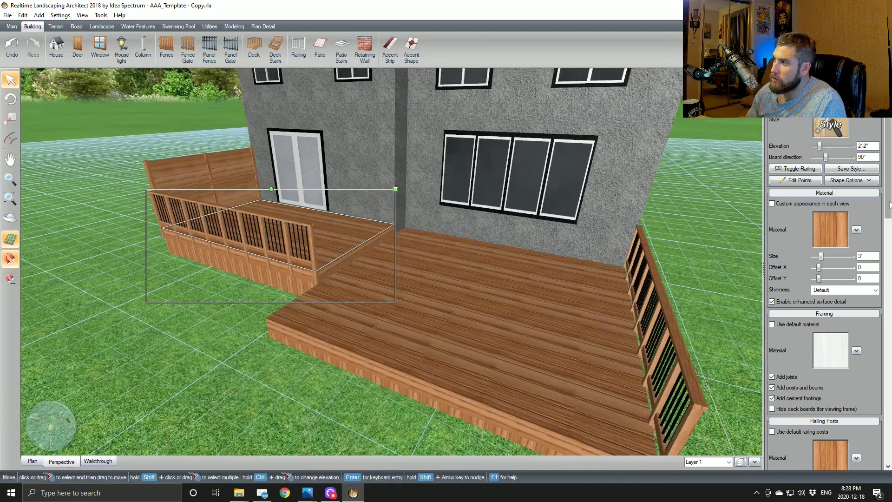
{"action": "left_click_drag", "start_coordinate": [890, 204], "coordinate": [889, 282]}
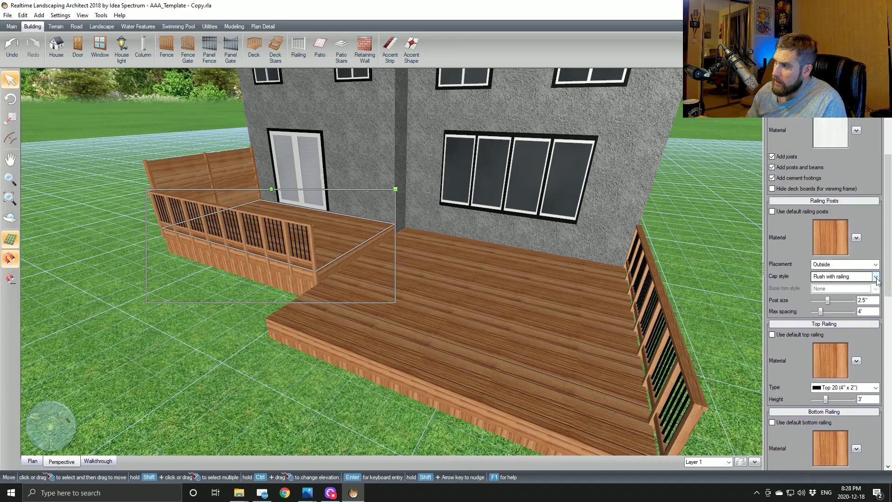
{"action": "left_click", "coordinate": [852, 312]}
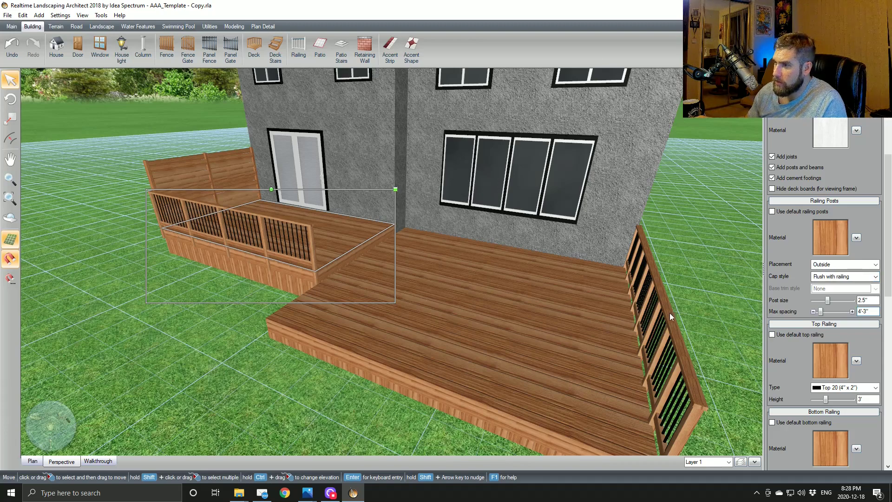
{"action": "middle_click_drag", "start_coordinate": [670, 317], "coordinate": [571, 260]}
{"action": "left_click", "coordinate": [552, 281]}
{"action": "left_click", "coordinate": [851, 313]}
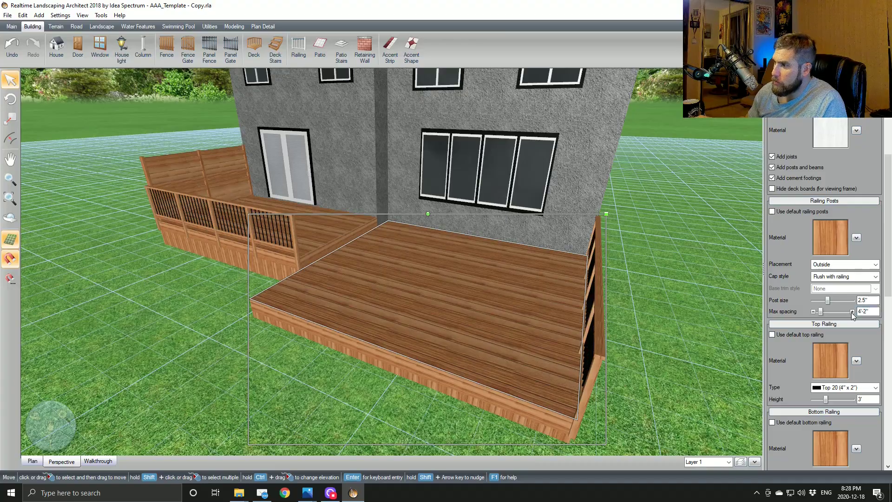
{"action": "middle_click_drag", "start_coordinate": [613, 321], "coordinate": [634, 326]}
Step: Inspect both decks and their railings up close in 3D and return to the plan view
{"action": "middle_click_drag", "start_coordinate": [301, 287], "coordinate": [472, 303]}
{"action": "scroll", "coordinate": [456, 300], "scroll_direction": "up", "scroll_amount": 1}
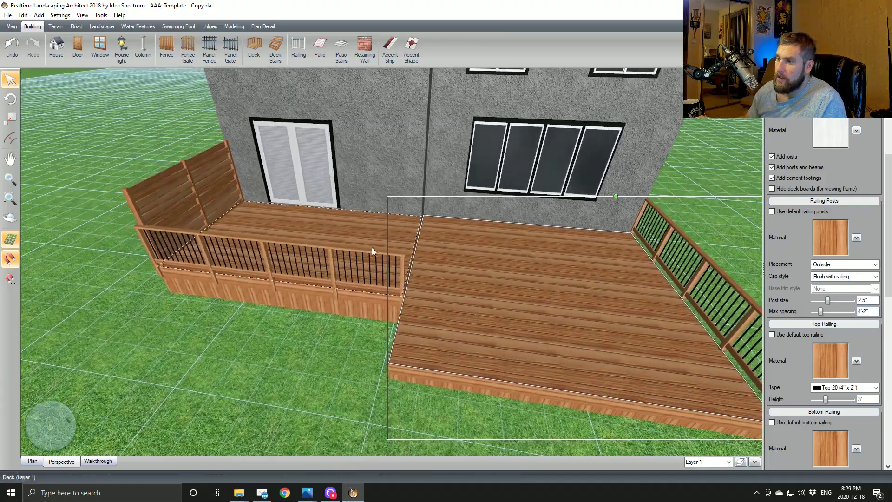
{"action": "middle_click_drag", "start_coordinate": [365, 243], "coordinate": [470, 251]}
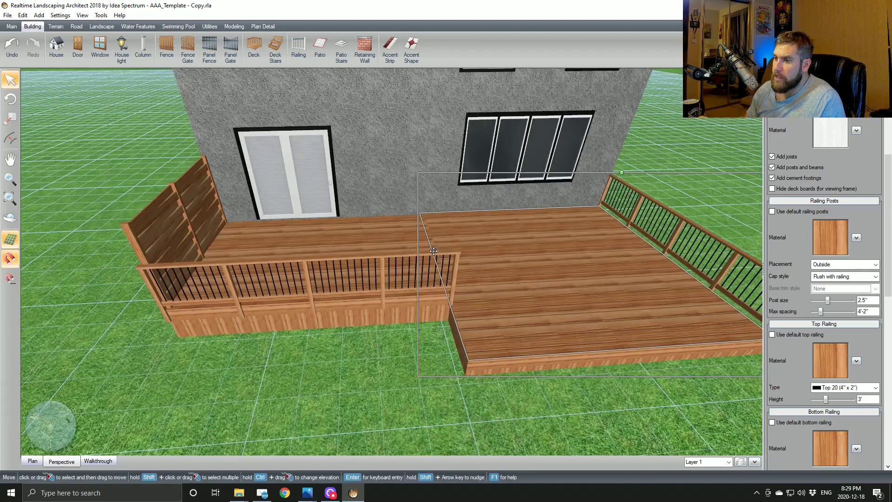
{"action": "left_click", "coordinate": [31, 461]}
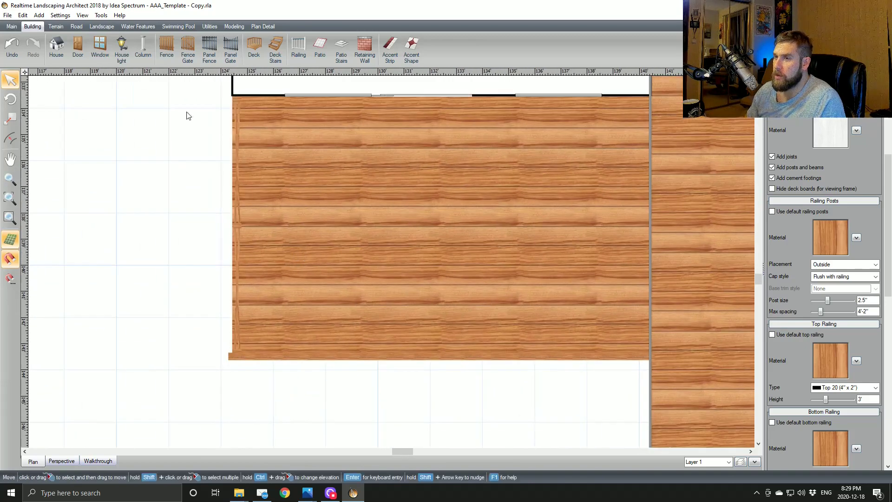
{"action": "left_click", "coordinate": [56, 27]}
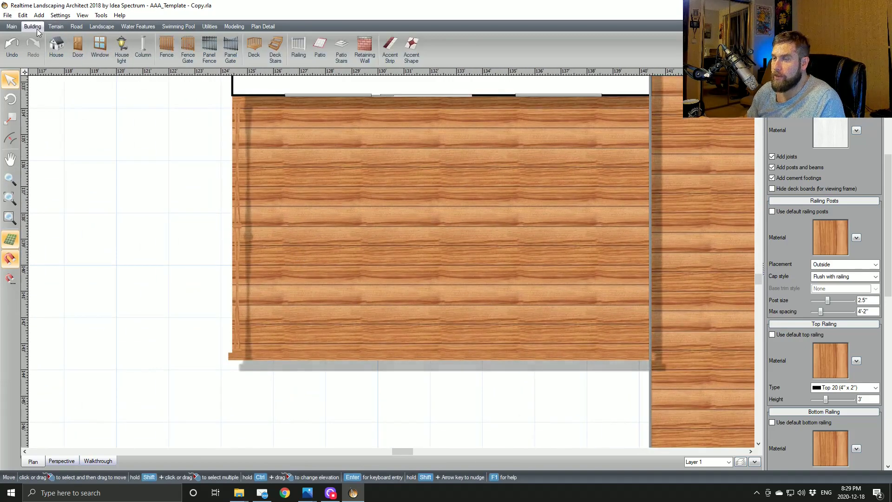
Step: Place the Barbecue6 accessory from the favorites on the upper deck near the privacy fence
{"action": "left_click", "coordinate": [37, 28]}
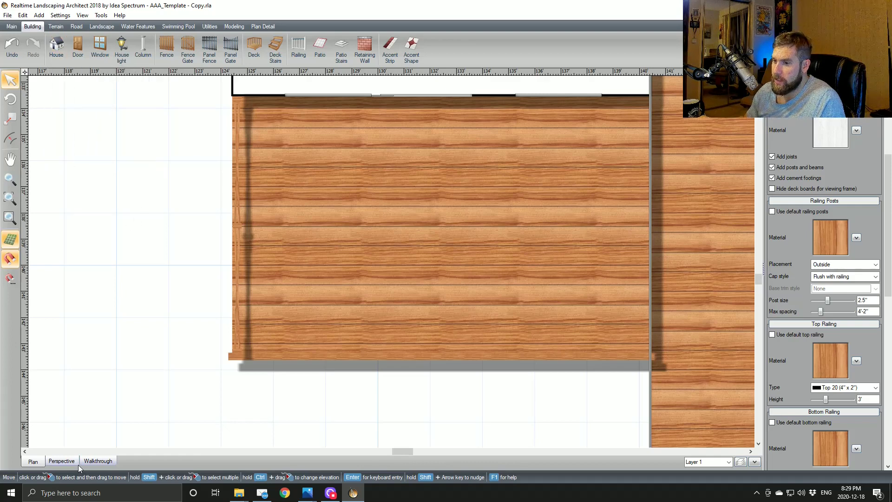
{"action": "left_click", "coordinate": [61, 461]}
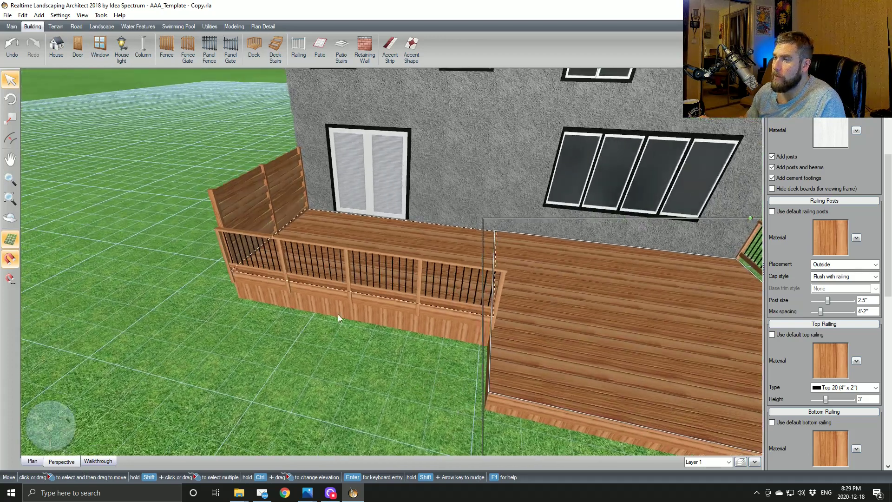
{"action": "left_click", "coordinate": [102, 26]}
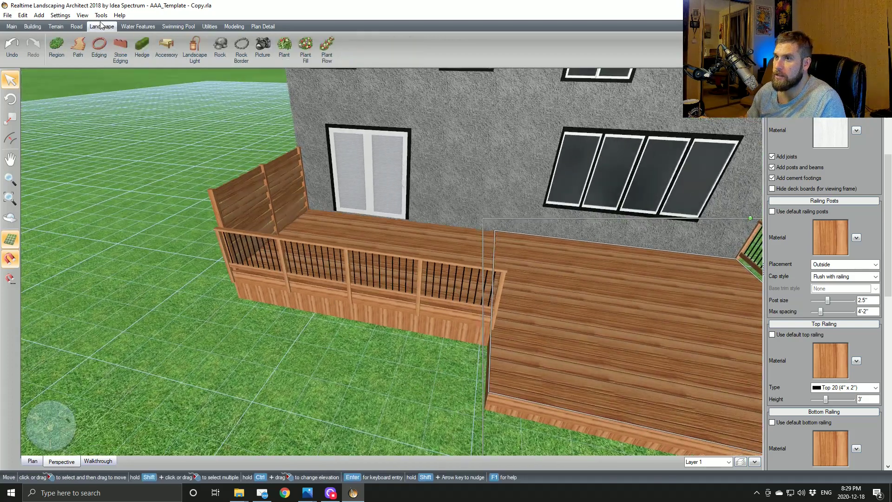
{"action": "left_click", "coordinate": [166, 49]}
{"action": "left_click", "coordinate": [856, 120]}
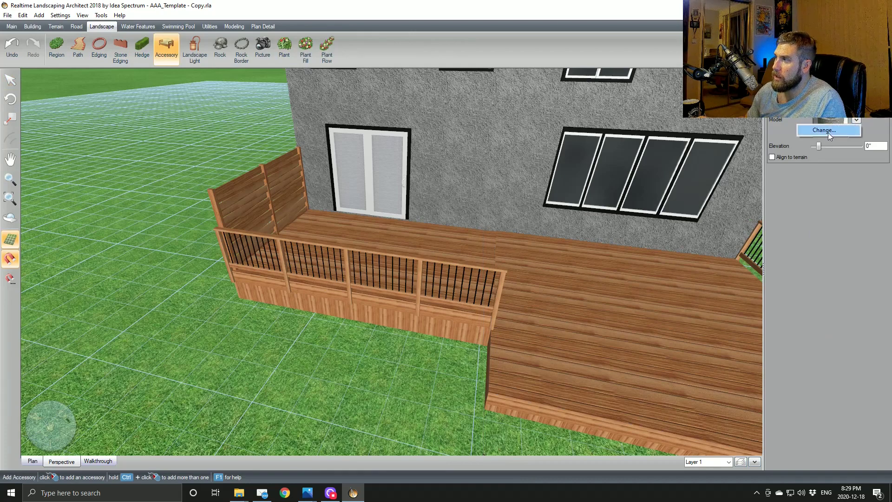
{"action": "left_click", "coordinate": [825, 132]}
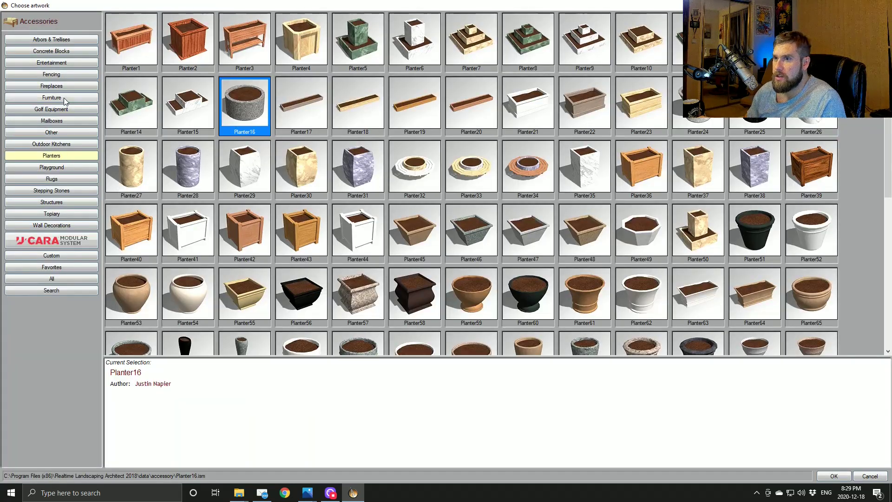
{"action": "left_click", "coordinate": [61, 98]}
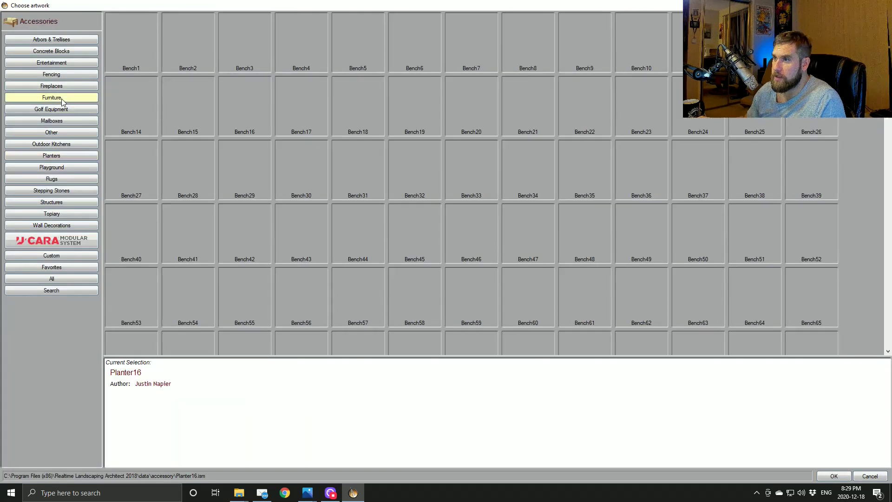
{"action": "left_click", "coordinate": [48, 268]}
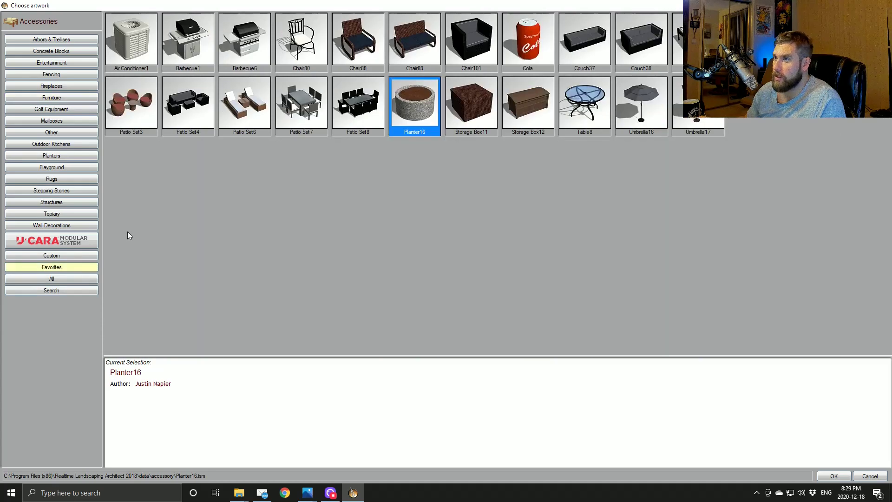
{"action": "double_click", "coordinate": [254, 62]}
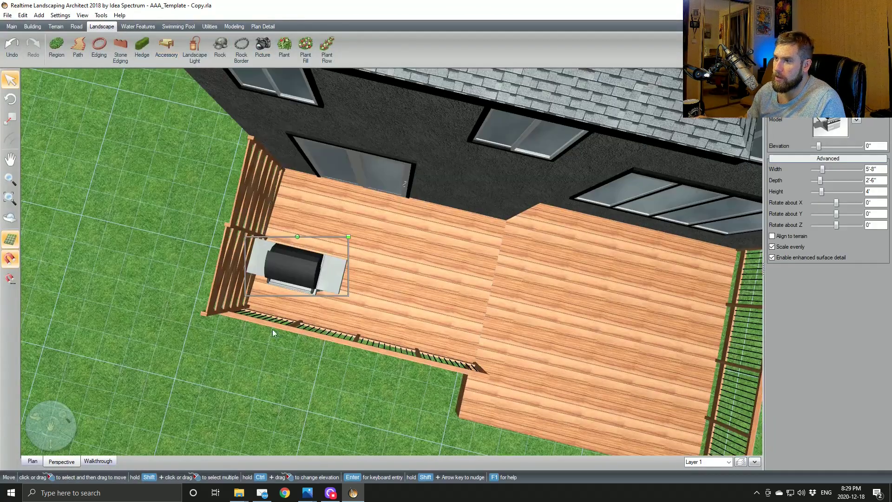
Step: Rotate the barbecue 90° and scale it evenly to 4'-9" wide on the upper deck beside the privacy fence
{"action": "left_click", "coordinate": [32, 461]}
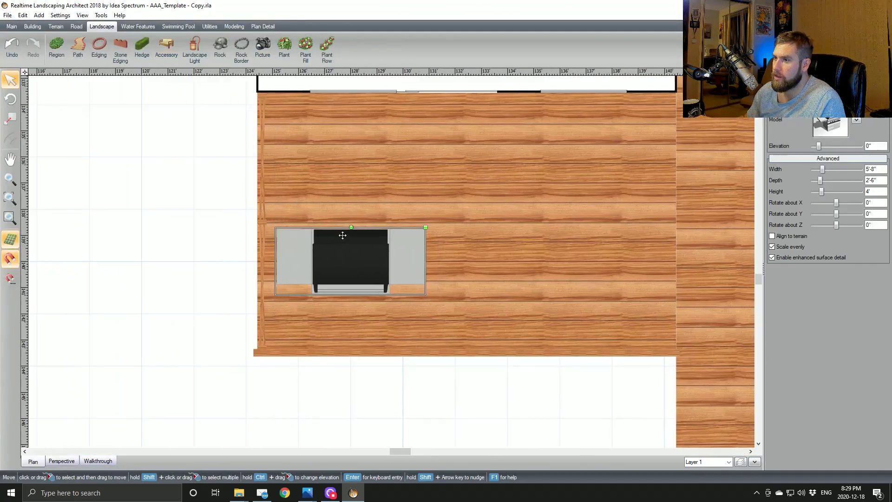
{"action": "left_click_drag", "start_coordinate": [351, 226], "coordinate": [383, 185]}
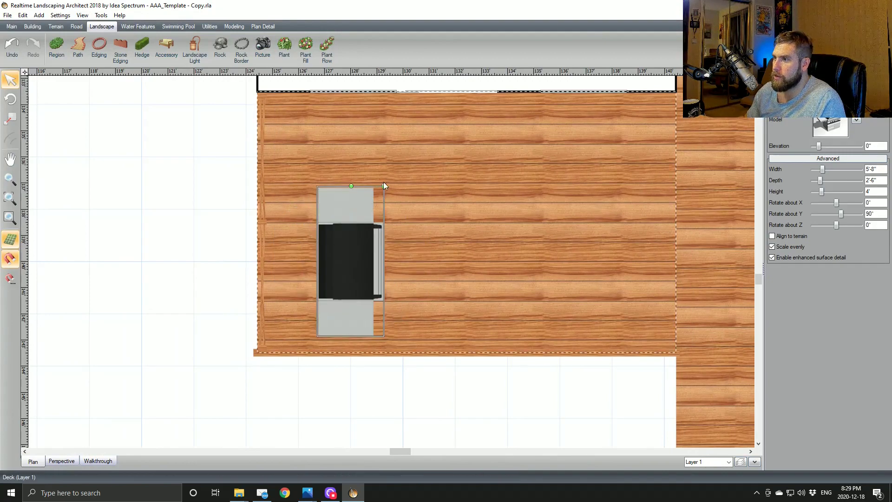
{"action": "left_click_drag", "start_coordinate": [330, 251], "coordinate": [96, 172]}
{"action": "middle_click_drag", "start_coordinate": [311, 236], "coordinate": [153, 199]}
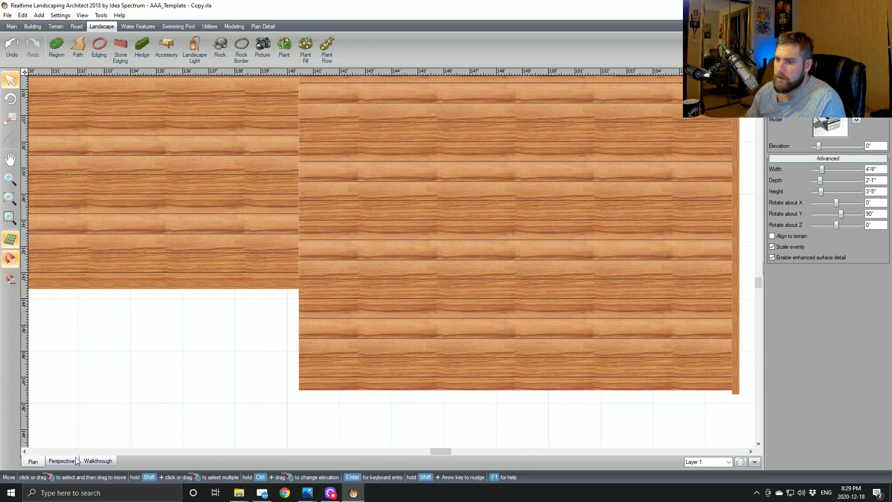
Step: Add deck stairs on the upper deck's edge leading down to the lower deck
{"action": "left_click", "coordinate": [73, 461]}
{"action": "right_click_drag", "start_coordinate": [223, 334], "coordinate": [418, 344]}
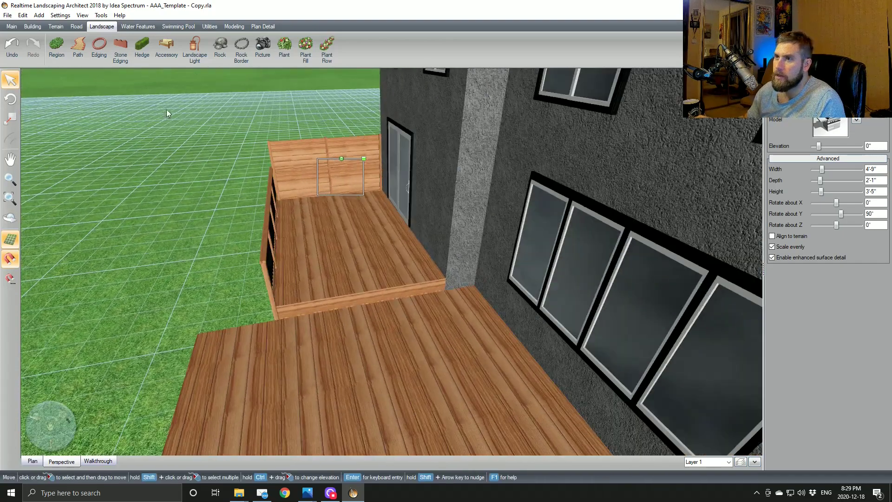
{"action": "left_click", "coordinate": [32, 26]}
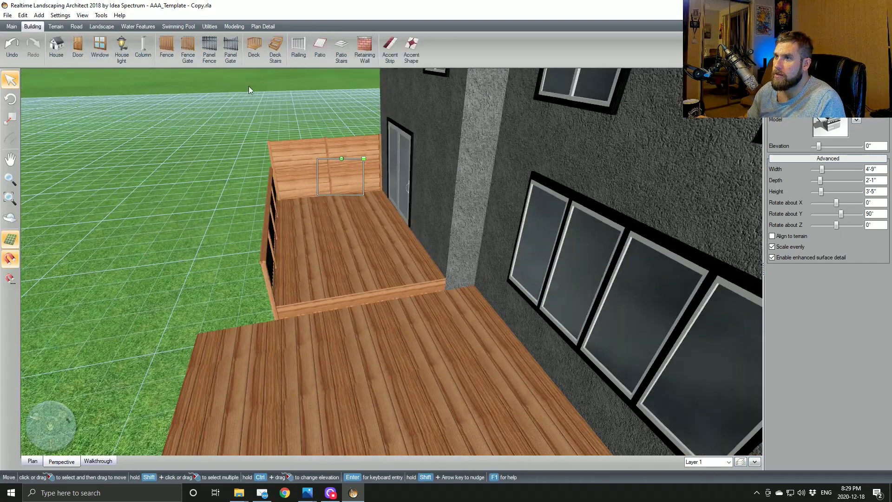
{"action": "left_click", "coordinate": [275, 52]}
{"action": "left_click", "coordinate": [376, 279]}
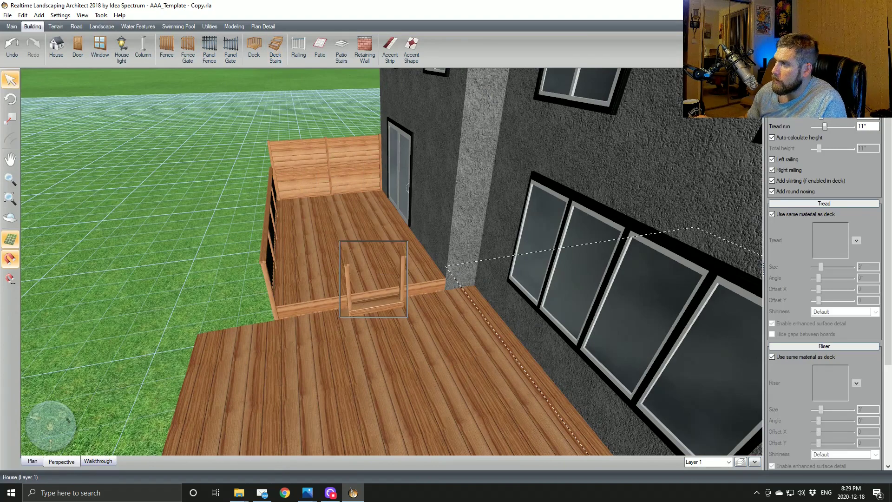
Step: Widen the stairs between the decks and slide them along the upper deck's edge toward the house wall
{"action": "left_click_drag", "start_coordinate": [820, 104], "coordinate": [826, 105]}
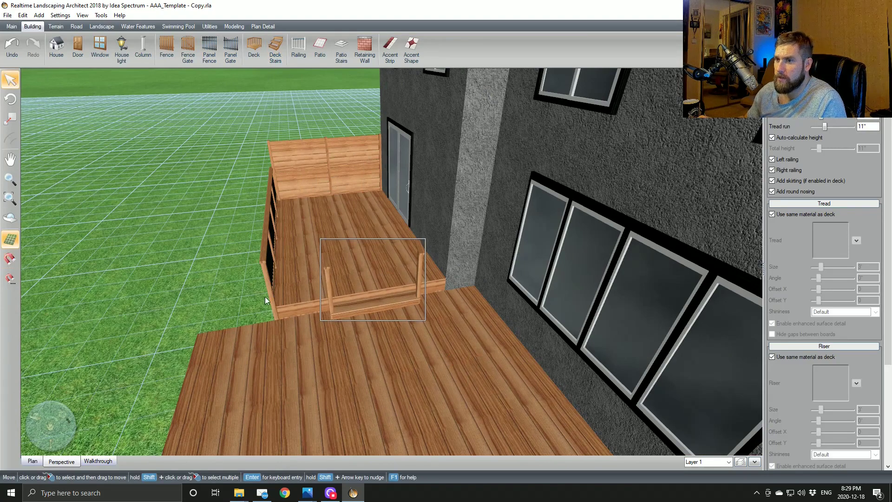
{"action": "left_click_drag", "start_coordinate": [381, 305], "coordinate": [409, 301]}
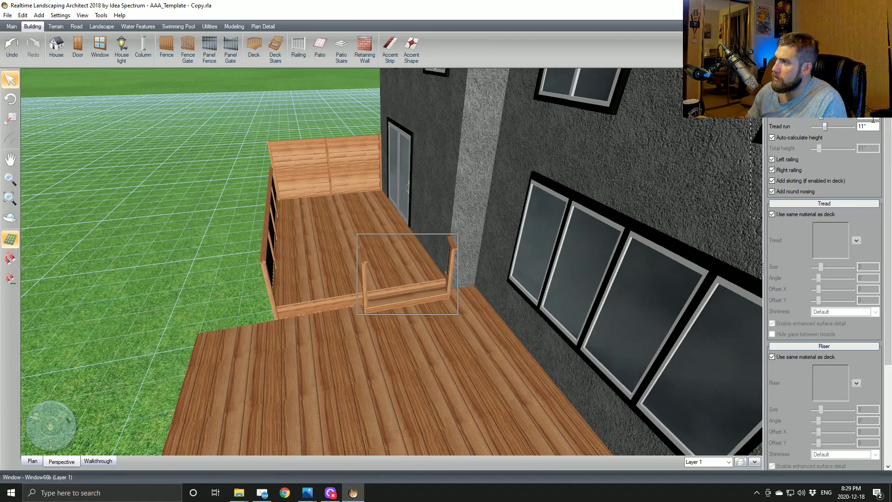
{"action": "left_click", "coordinate": [873, 121]}
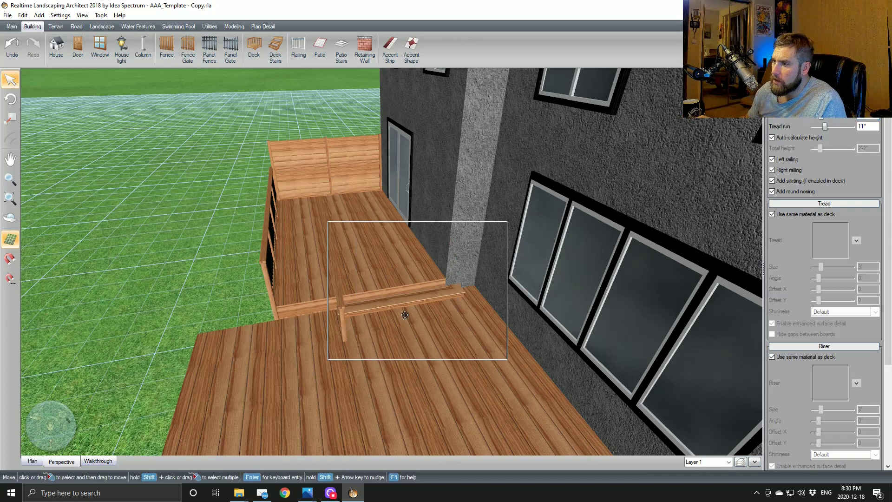
{"action": "left_click_drag", "start_coordinate": [405, 313], "coordinate": [408, 305]}
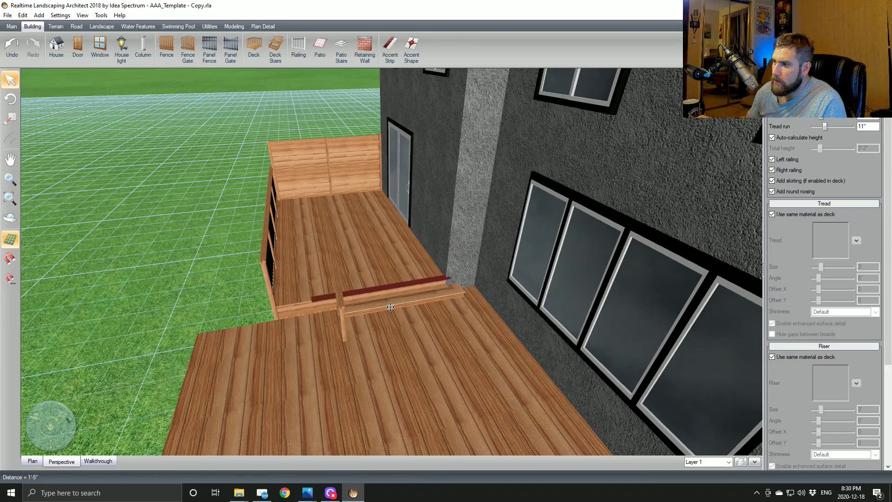
{"action": "left_click_drag", "start_coordinate": [389, 307], "coordinate": [367, 332]}
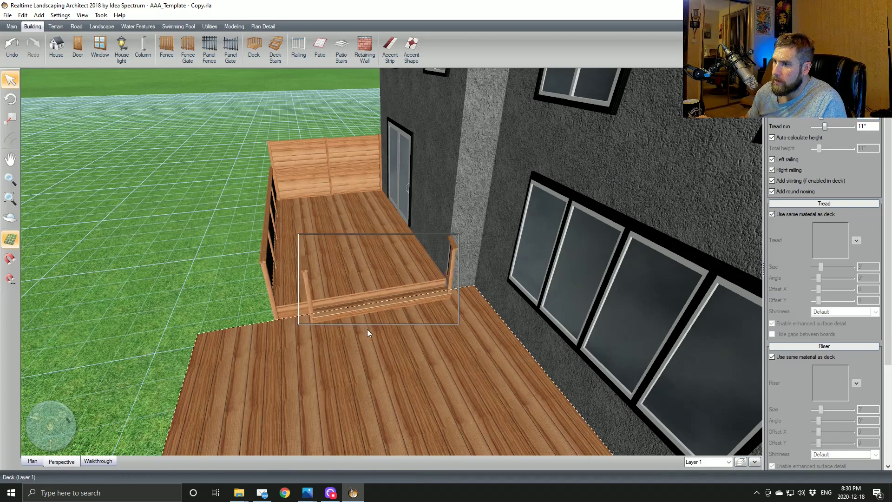
Step: Insert a point on the upper deck's edge 1'-11" from the outer corner and add railing to that short section beside the stairs
{"action": "left_click", "coordinate": [358, 245]}
{"action": "left_click", "coordinate": [788, 180]}
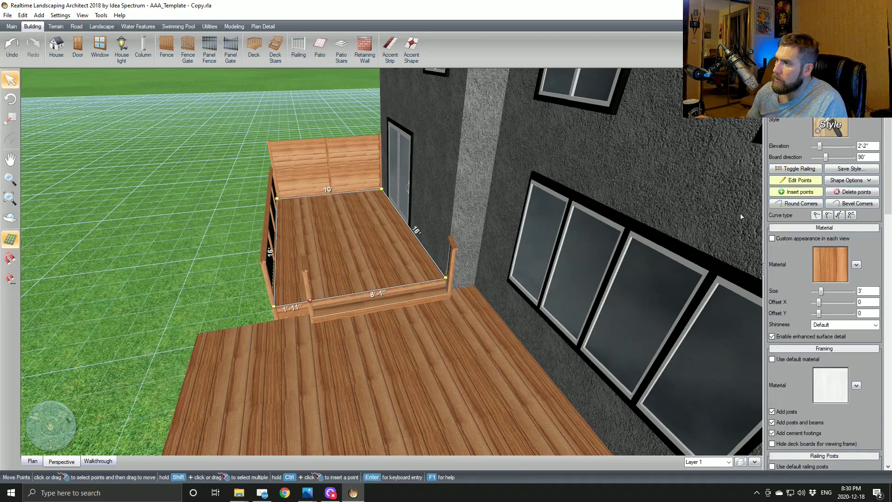
{"action": "left_click", "coordinate": [782, 170]}
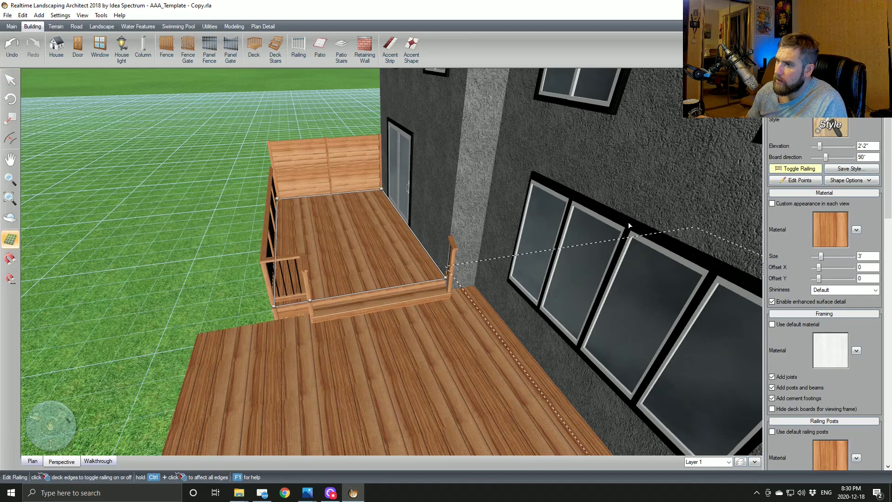
{"action": "left_click", "coordinate": [808, 169]}
Step: Remove the left and right railings from the stairs between the two decks
{"action": "middle_click_drag", "start_coordinate": [461, 321], "coordinate": [481, 311]}
{"action": "left_click", "coordinate": [481, 310]}
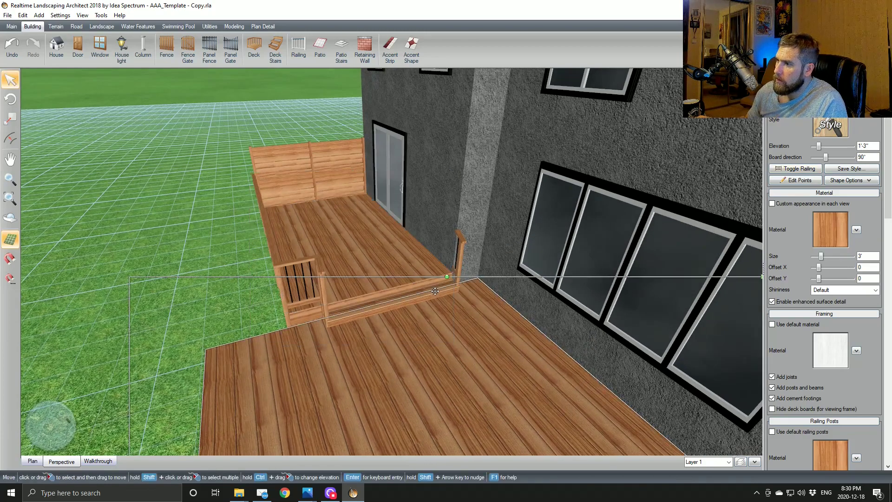
{"action": "left_click", "coordinate": [440, 290]}
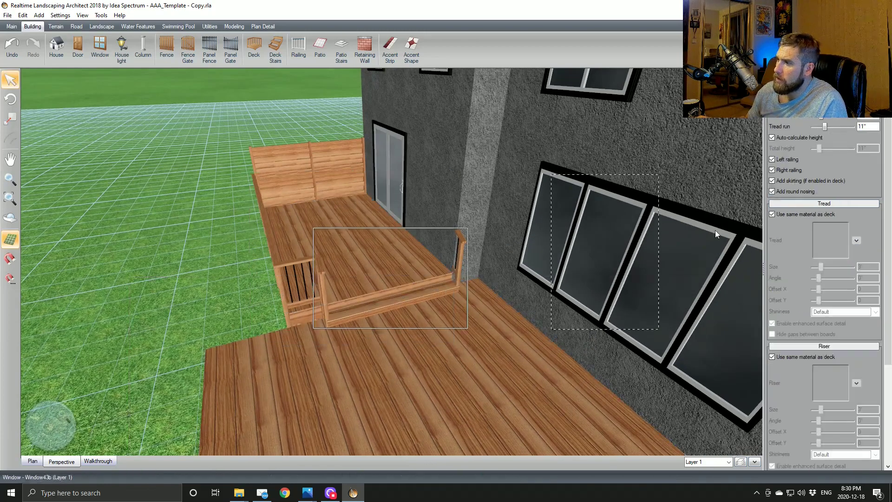
{"action": "left_click", "coordinate": [771, 159]}
{"action": "middle_click_drag", "start_coordinate": [298, 409], "coordinate": [412, 335]}
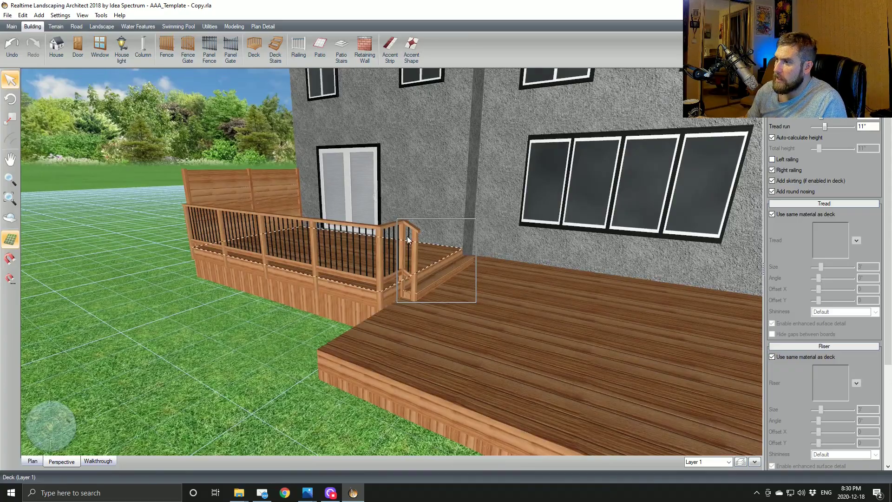
{"action": "right_click_drag", "start_coordinate": [408, 240], "coordinate": [326, 357]}
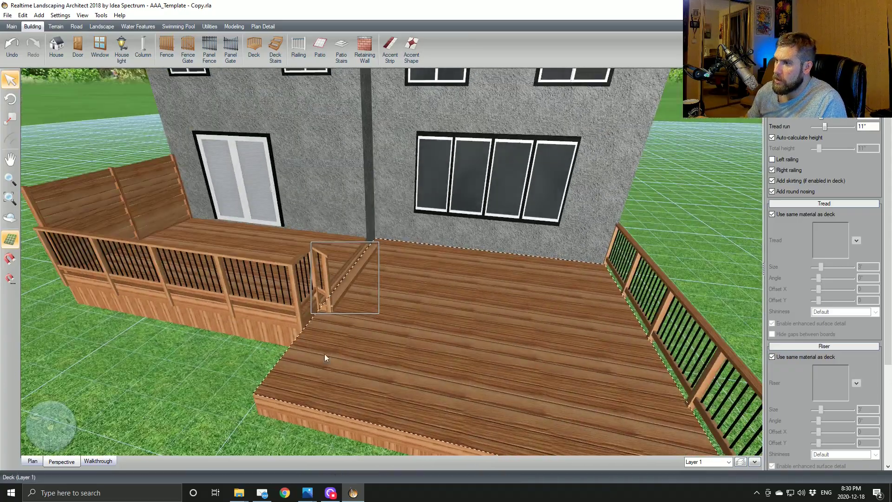
{"action": "left_click", "coordinate": [773, 170]}
Step: Add wraparound deck stairs at the lower deck's front corner nearest the upper deck, extending along most of the front edge
{"action": "right_click_drag", "start_coordinate": [558, 329], "coordinate": [393, 330]}
{"action": "left_click", "coordinate": [393, 330]}
{"action": "right_click_drag", "start_coordinate": [477, 338], "coordinate": [472, 308]}
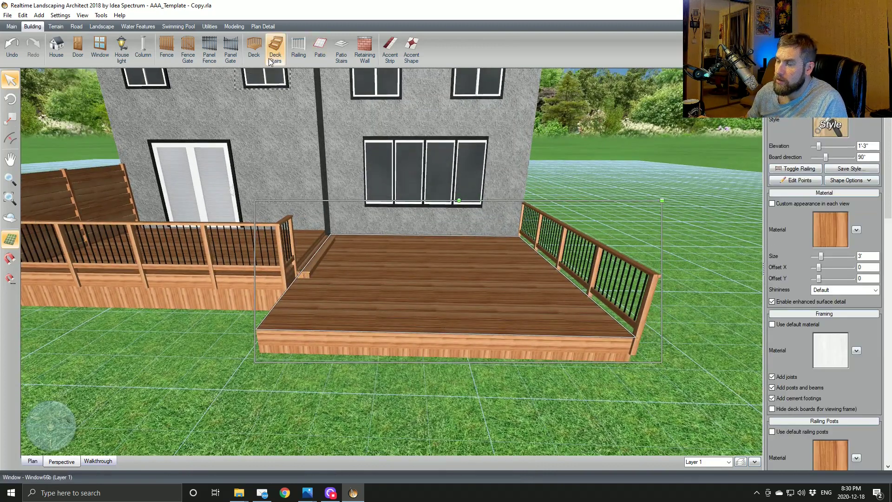
{"action": "left_click", "coordinate": [275, 51]}
{"action": "left_click", "coordinate": [276, 333]}
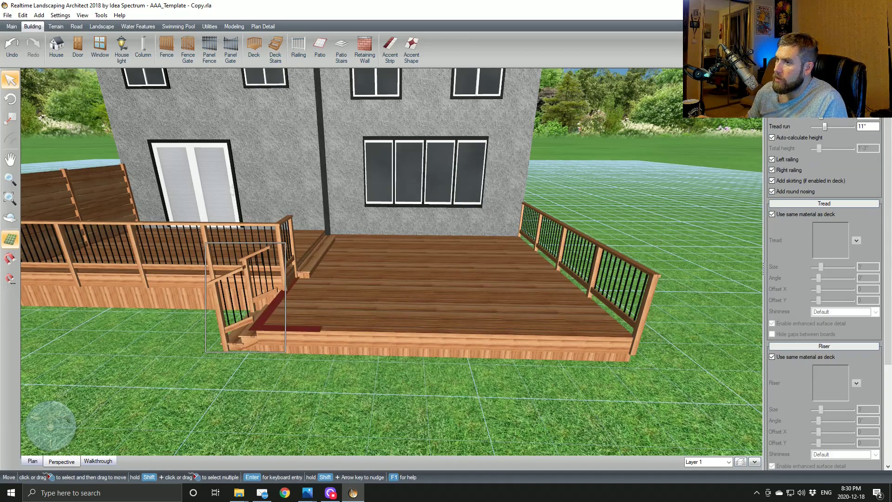
{"action": "middle_click_drag", "start_coordinate": [499, 317], "coordinate": [463, 308]}
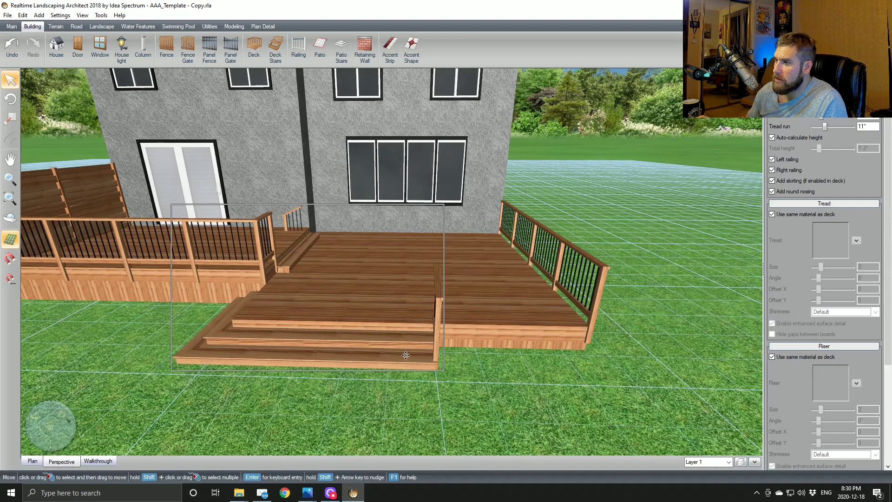
Step: Reposition the wraparound stairs in plan view so they fit around the lower deck's front corner
{"action": "left_click_drag", "start_coordinate": [408, 356], "coordinate": [435, 363]}
{"action": "left_click", "coordinate": [32, 461]}
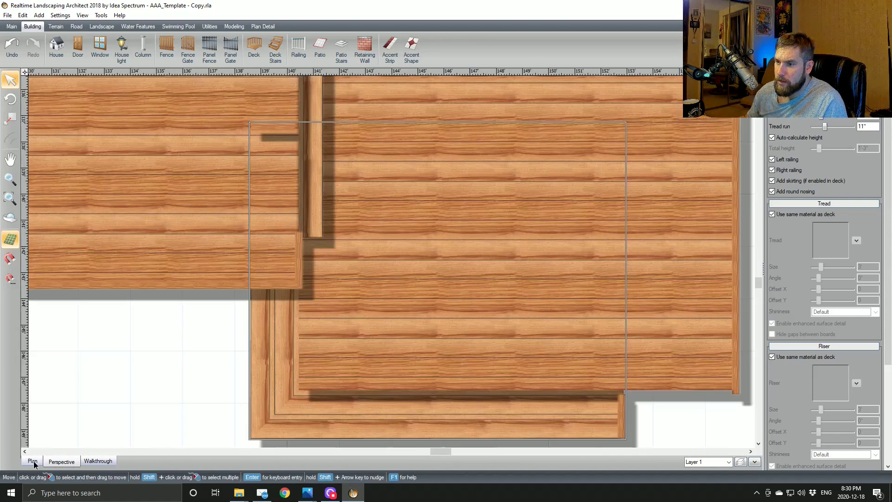
{"action": "middle_click_drag", "start_coordinate": [461, 333], "coordinate": [377, 262]}
{"action": "scroll", "coordinate": [378, 261], "scroll_direction": "down", "scroll_amount": 1}
{"action": "middle_click_drag", "start_coordinate": [478, 263], "coordinate": [455, 264]}
{"action": "left_click_drag", "start_coordinate": [431, 329], "coordinate": [362, 338]}
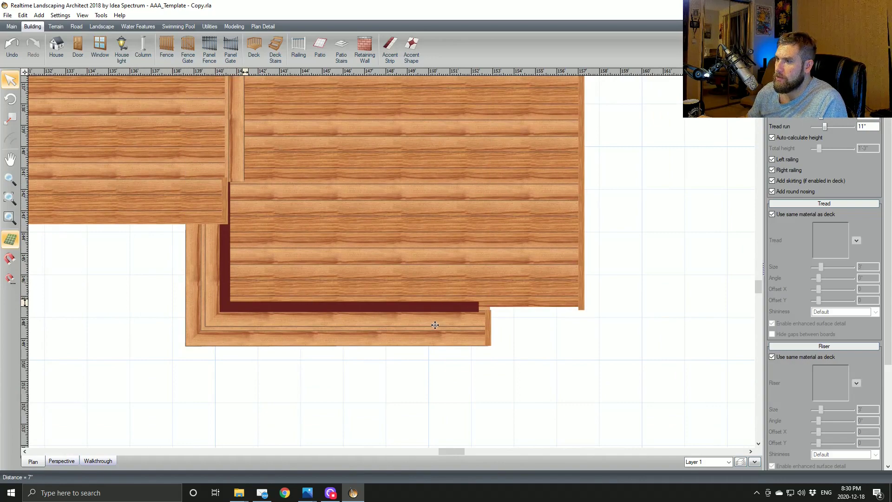
{"action": "left_click_drag", "start_coordinate": [440, 325], "coordinate": [438, 326]}
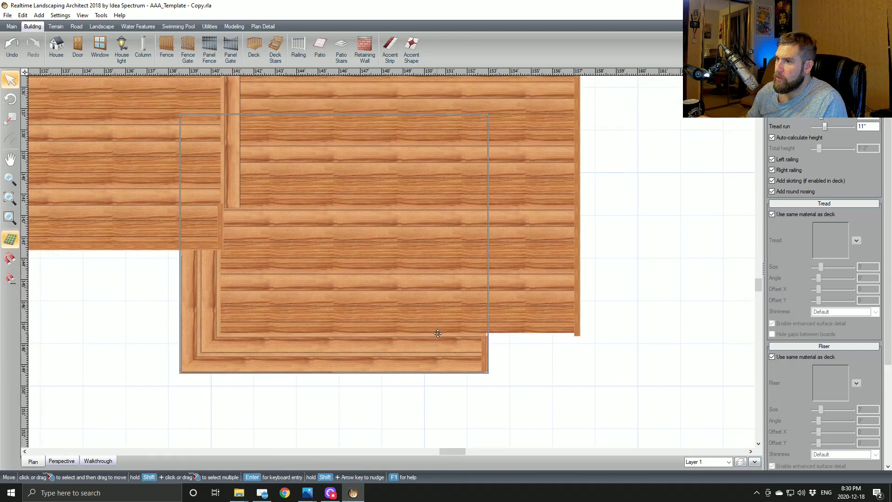
{"action": "middle_click_drag", "start_coordinate": [438, 332], "coordinate": [486, 405]}
{"action": "middle_click_drag", "start_coordinate": [538, 294], "coordinate": [466, 330]}
Step: Move the lower deck's front edge toward the house to reduce the deck's depth to 15', and check the stairs in perspective
{"action": "left_click", "coordinate": [533, 196]}
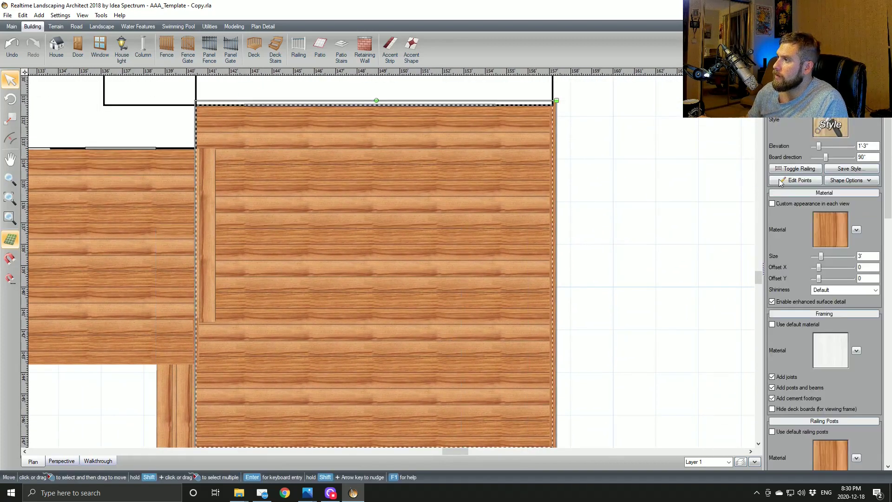
{"action": "left_click", "coordinate": [795, 180]}
{"action": "scroll", "coordinate": [558, 274], "scroll_direction": "down", "scroll_amount": 1}
{"action": "middle_click_drag", "start_coordinate": [468, 263], "coordinate": [461, 230]}
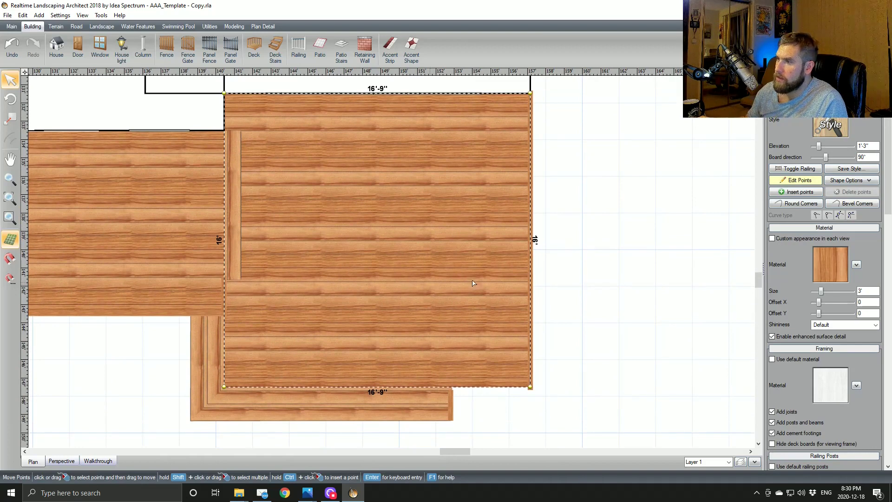
{"action": "left_click", "coordinate": [800, 181]}
{"action": "left_click", "coordinate": [792, 182]}
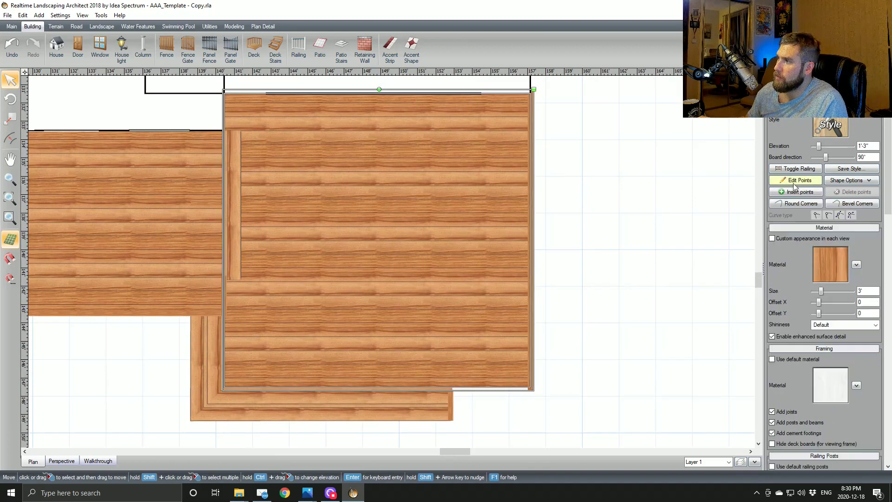
{"action": "left_click_drag", "start_coordinate": [630, 339], "coordinate": [157, 437]}
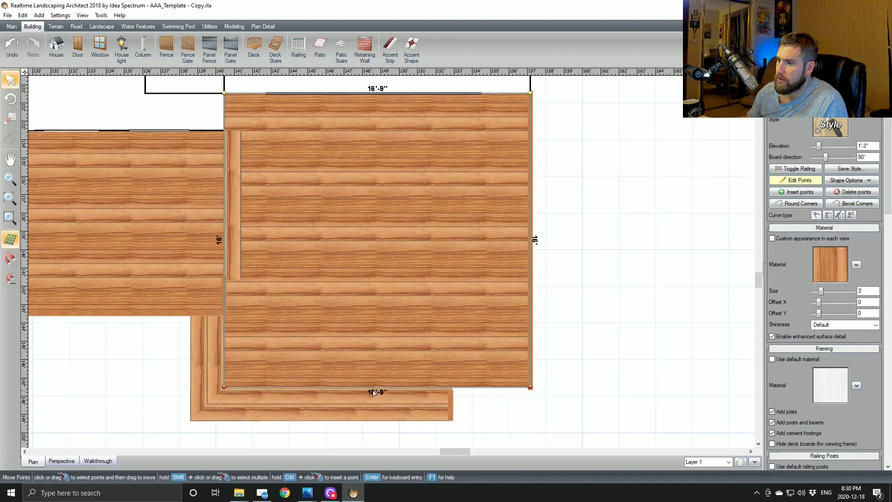
{"action": "left_click_drag", "start_coordinate": [373, 388], "coordinate": [373, 373]}
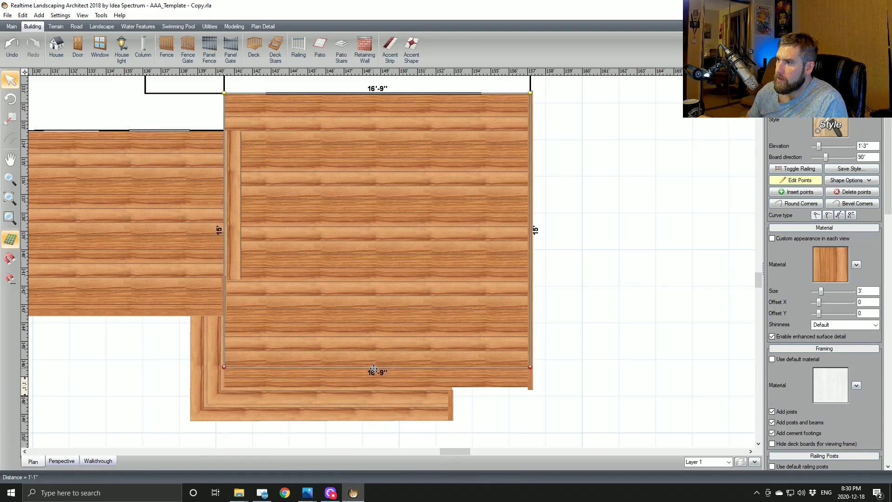
{"action": "left_click_drag", "start_coordinate": [374, 368], "coordinate": [374, 368]}
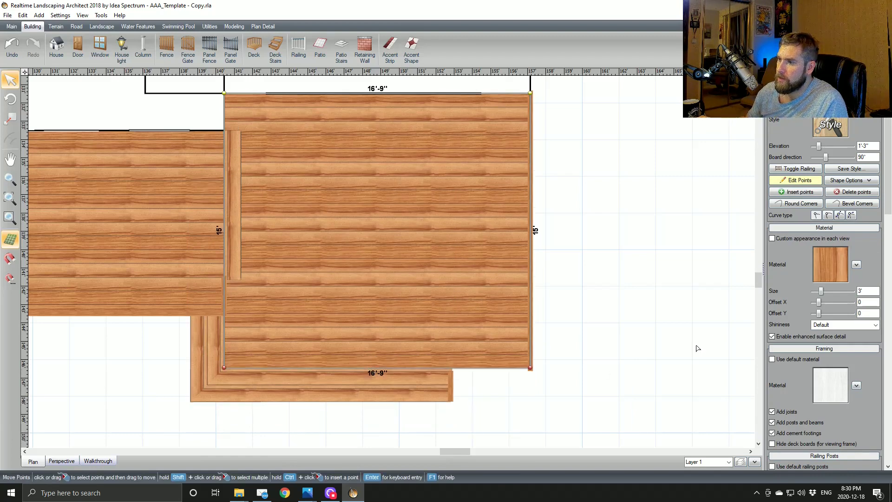
{"action": "left_click", "coordinate": [791, 182]}
{"action": "middle_click_drag", "start_coordinate": [695, 279], "coordinate": [674, 275]}
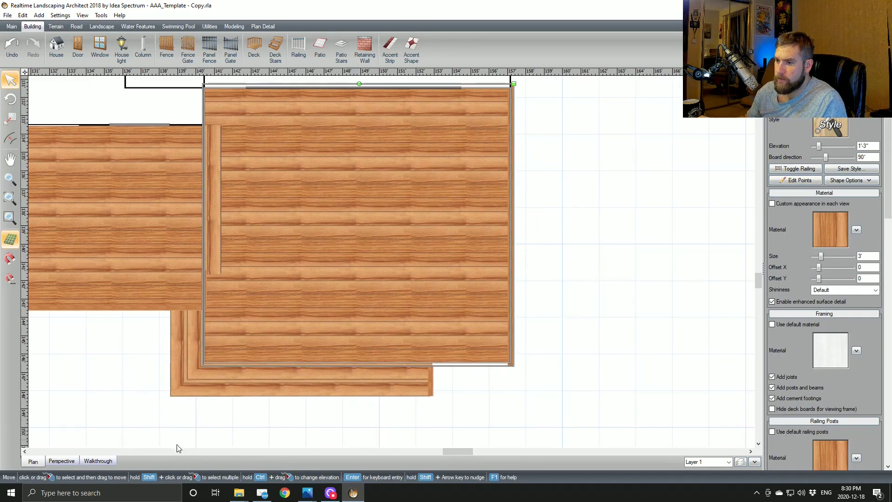
{"action": "left_click", "coordinate": [62, 461]}
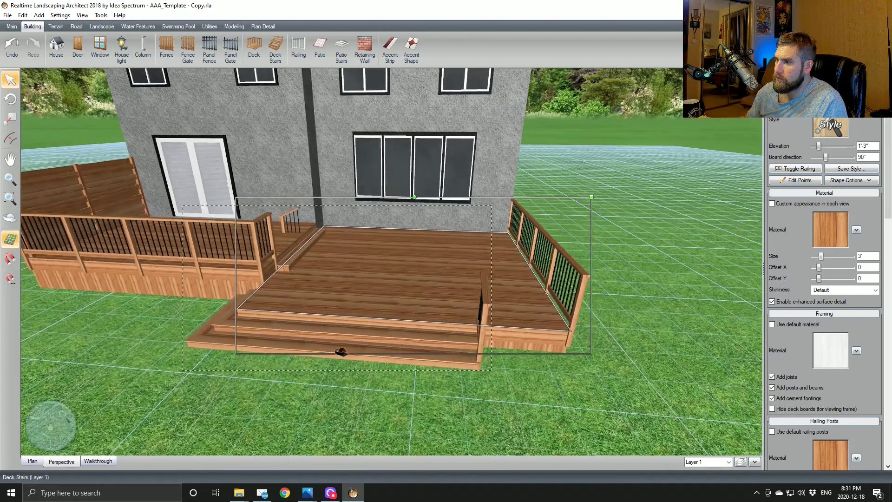
{"action": "left_click", "coordinate": [451, 346]}
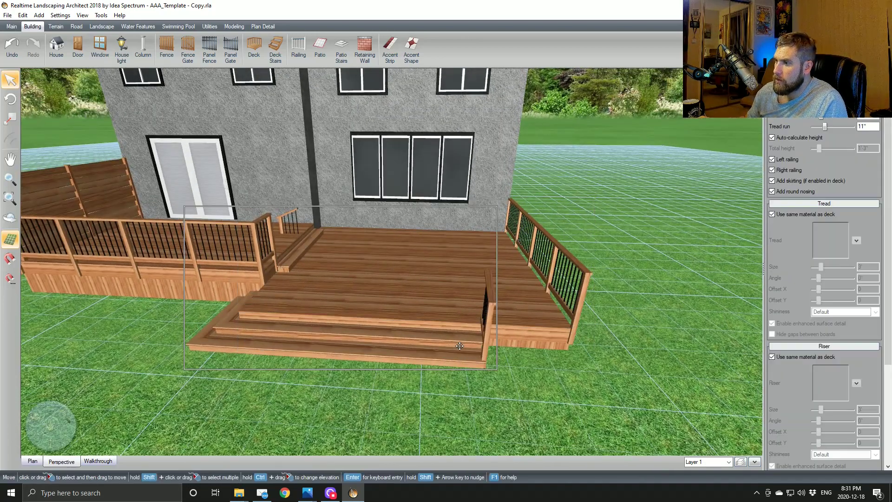
Step: Add a linear dimension of about 8'-4" along the house wall from the lower deck's inner corner to its midpoint
{"action": "left_click", "coordinate": [32, 461]}
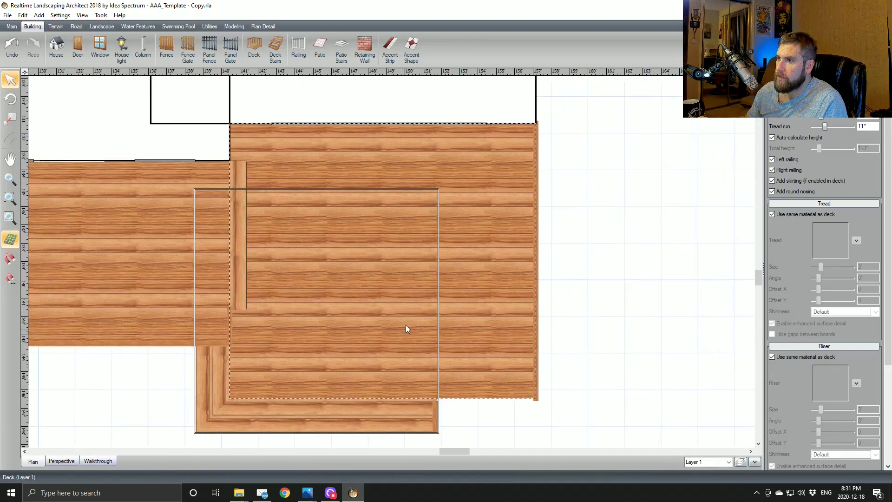
{"action": "left_click", "coordinate": [263, 27]}
{"action": "left_click", "coordinate": [287, 47]}
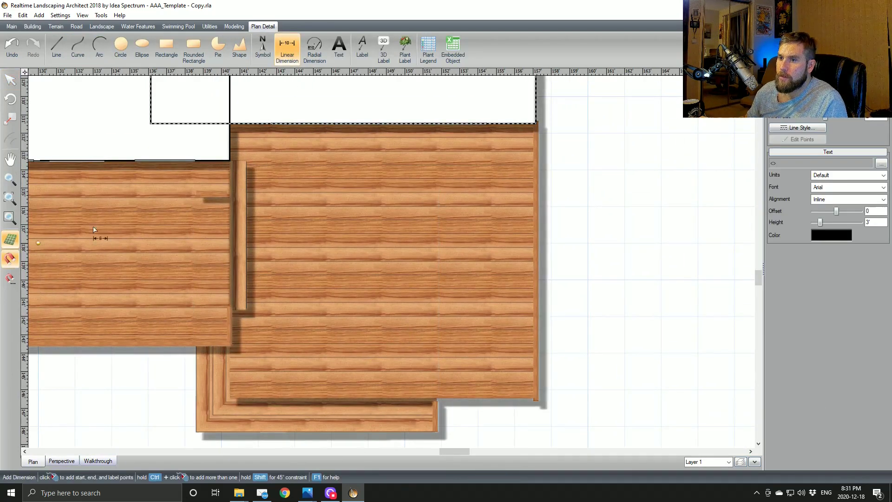
{"action": "left_click", "coordinate": [231, 124]}
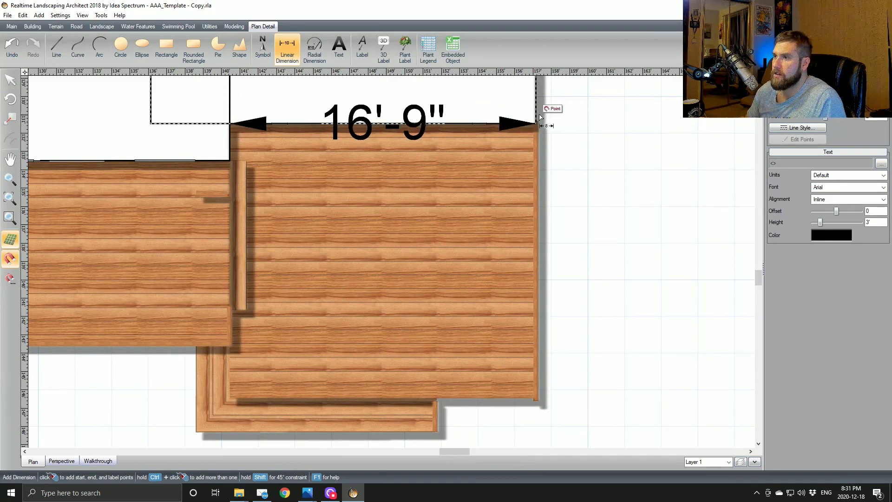
{"action": "middle_click_drag", "start_coordinate": [393, 145], "coordinate": [417, 262]}
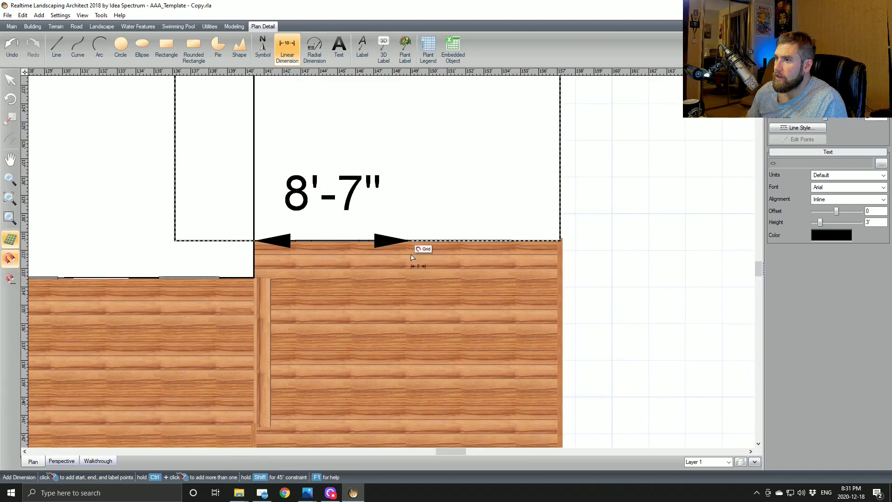
{"action": "left_click", "coordinate": [407, 230]}
{"action": "left_click", "coordinate": [407, 194]}
{"action": "middle_click_drag", "start_coordinate": [325, 131], "coordinate": [321, 23]}
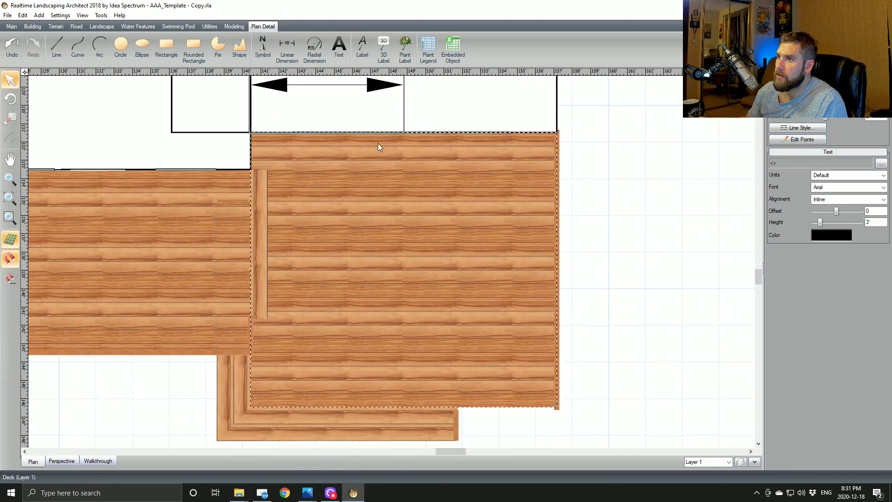
Step: Move the dimension line's points so the dimension sits in front of the wraparound stairs, with its extension lines crossing the deck
{"action": "left_click", "coordinate": [372, 91]}
{"action": "middle_click_drag", "start_coordinate": [372, 91], "coordinate": [381, 133]}
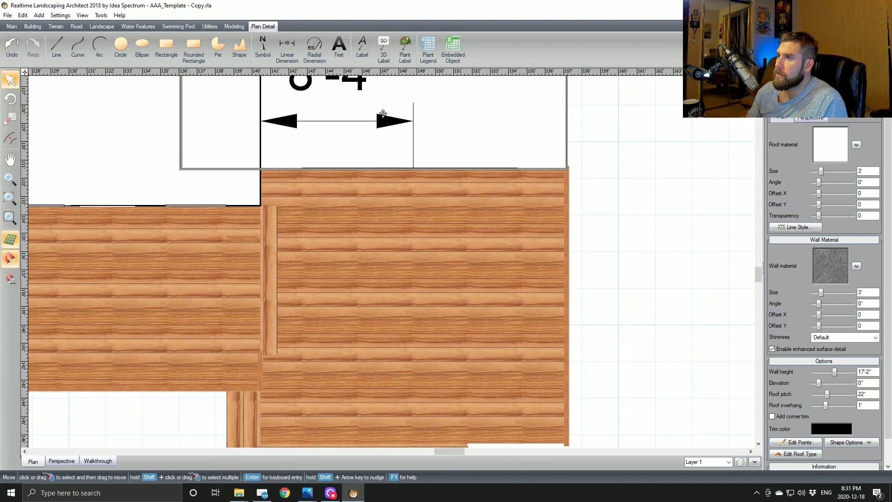
{"action": "left_click", "coordinate": [383, 113]}
{"action": "left_click", "coordinate": [785, 139]}
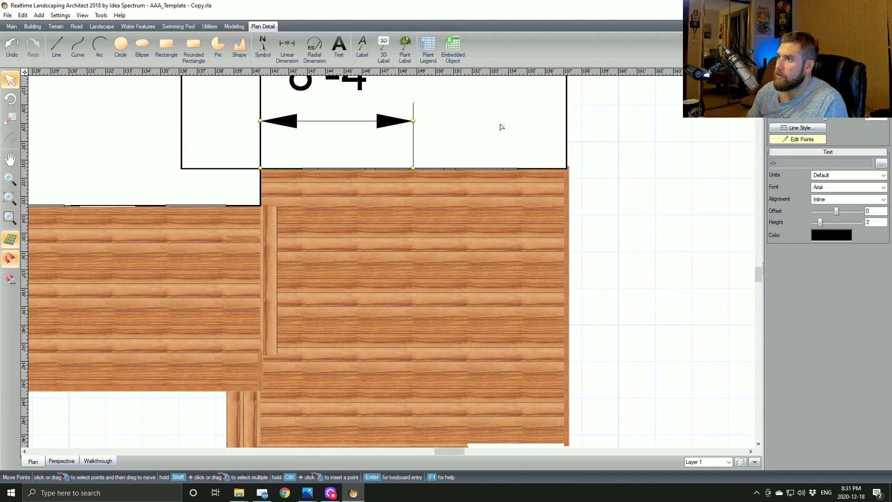
{"action": "left_click_drag", "start_coordinate": [269, 132], "coordinate": [291, 426]}
{"action": "middle_click_drag", "start_coordinate": [346, 354], "coordinate": [351, 388]}
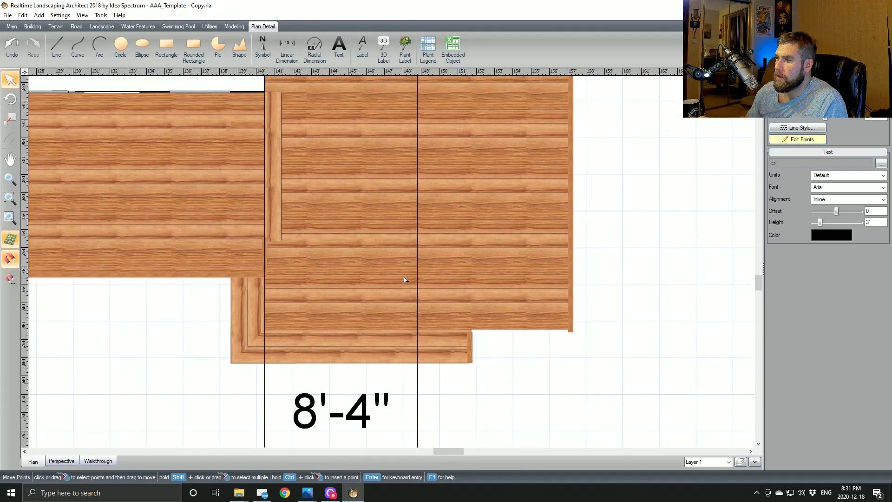
{"action": "middle_click_drag", "start_coordinate": [407, 276], "coordinate": [428, 309]}
{"action": "scroll", "coordinate": [389, 243], "scroll_direction": "up", "scroll_amount": 1}
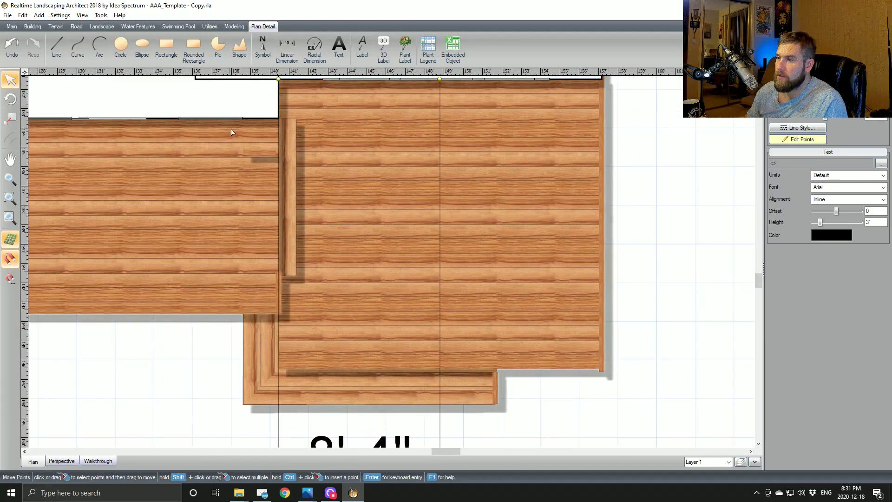
{"action": "middle_click_drag", "start_coordinate": [498, 220], "coordinate": [478, 285]}
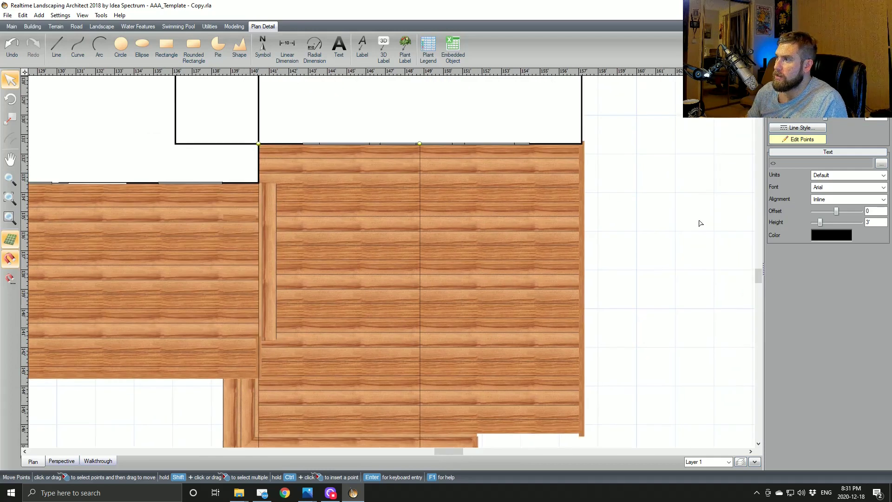
{"action": "left_click", "coordinate": [790, 140]}
{"action": "left_click", "coordinate": [569, 179]}
{"action": "left_click", "coordinate": [791, 181]}
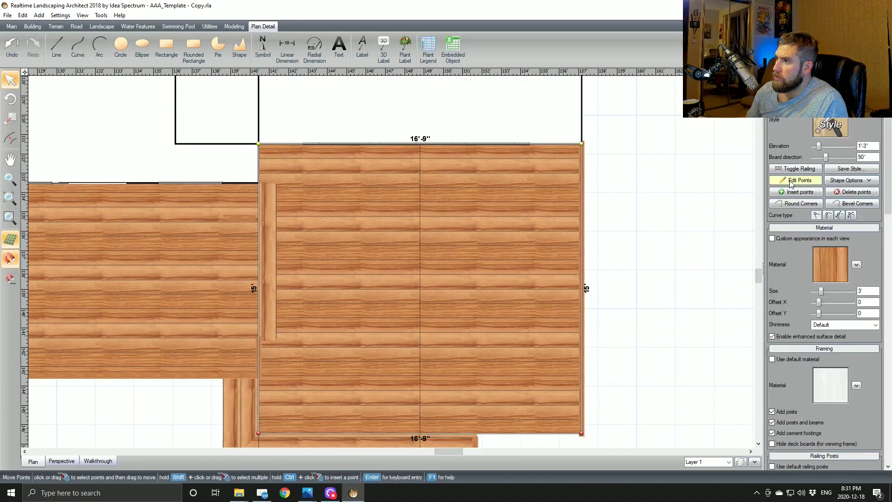
{"action": "left_click", "coordinate": [792, 181]}
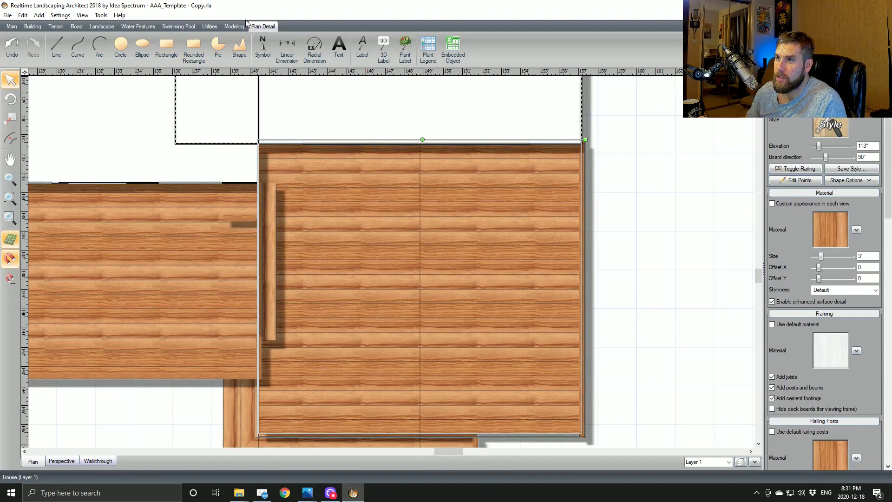
Step: Draw a 6" by 6" box beside the lower deck and move it onto the deck near the outer front corner
{"action": "left_click", "coordinate": [233, 26]}
{"action": "left_click", "coordinate": [77, 48]}
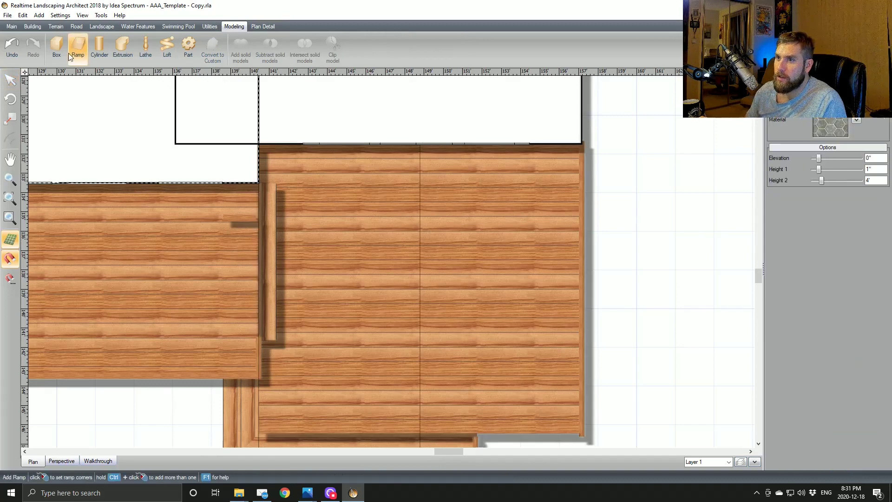
{"action": "left_click", "coordinate": [56, 48]}
{"action": "middle_click_drag", "start_coordinate": [603, 310], "coordinate": [362, 200]}
{"action": "scroll", "coordinate": [362, 200], "scroll_direction": "up", "scroll_amount": 3}
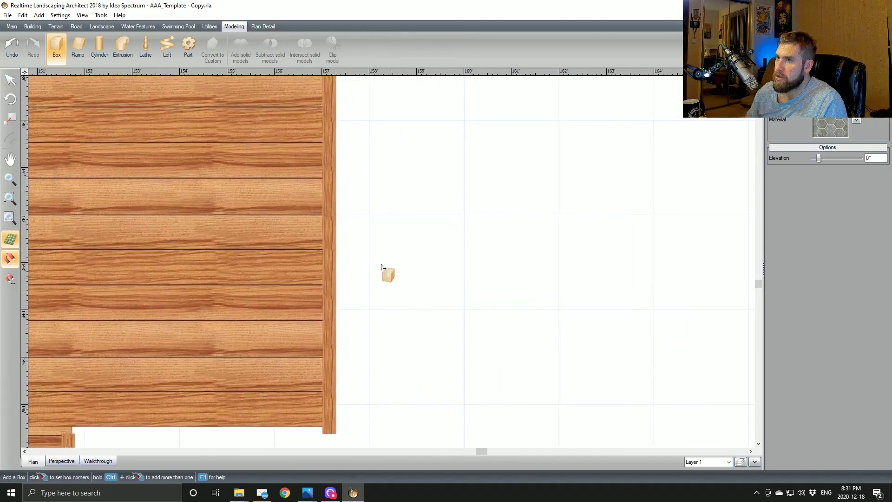
{"action": "scroll", "coordinate": [395, 275], "scroll_direction": "up", "scroll_amount": 1}
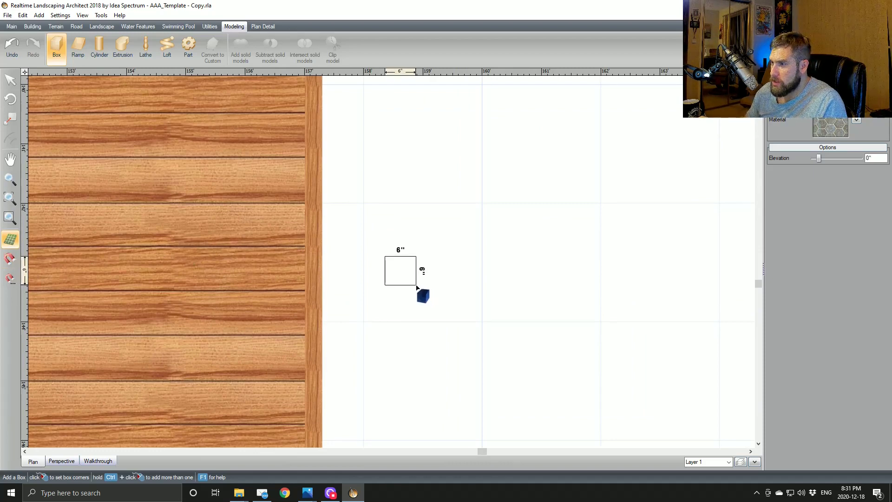
{"action": "left_click", "coordinate": [417, 285]}
{"action": "left_click_drag", "start_coordinate": [401, 277], "coordinate": [306, 344]}
{"action": "middle_click_drag", "start_coordinate": [334, 315], "coordinate": [376, 219]}
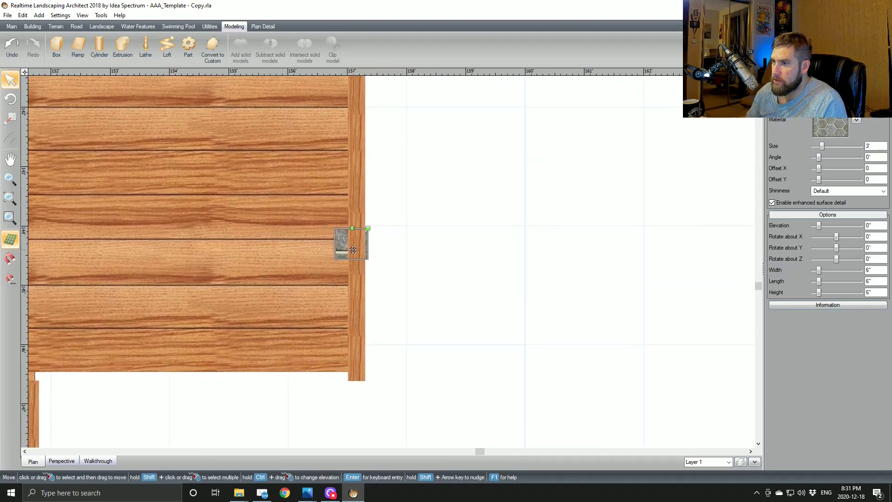
{"action": "left_click_drag", "start_coordinate": [351, 246], "coordinate": [274, 308]}
Step: Remove the railing from the lower deck's side edge farthest from the upper deck
{"action": "left_click", "coordinate": [298, 263]}
{"action": "left_click", "coordinate": [793, 168]}
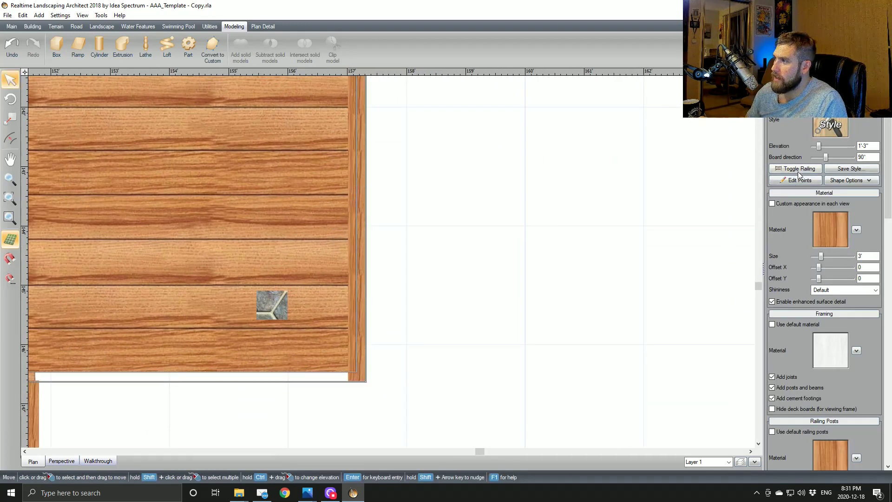
{"action": "left_click", "coordinate": [799, 172]}
{"action": "left_click", "coordinate": [362, 226]}
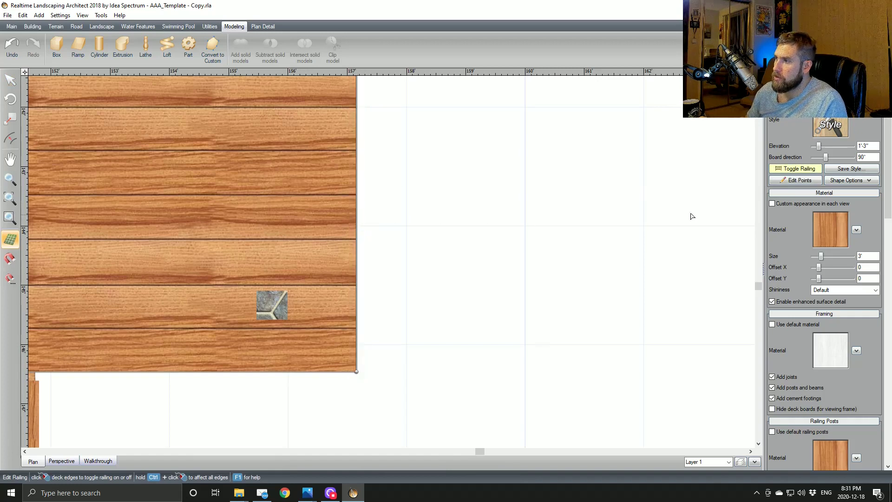
{"action": "left_click", "coordinate": [796, 171]}
Step: Place the 6" box flush in the lower deck's front corner farthest from the upper deck
{"action": "middle_click_drag", "start_coordinate": [494, 266], "coordinate": [564, 264]}
{"action": "left_click", "coordinate": [342, 300]}
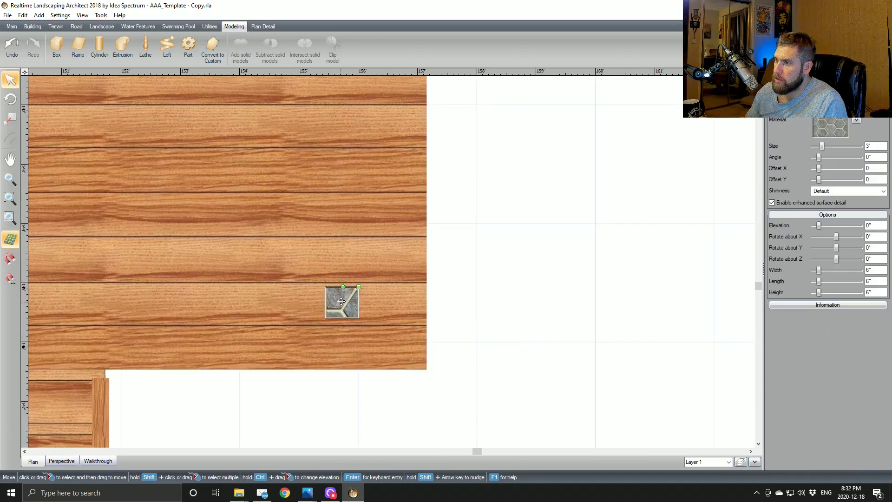
{"action": "left_click_drag", "start_coordinate": [344, 301], "coordinate": [410, 351]}
Step: Paste a copy of the 6" box and fit it flush inside the lower deck's front corner by the wraparound stairs
{"action": "key", "text": "ctrl+v"}
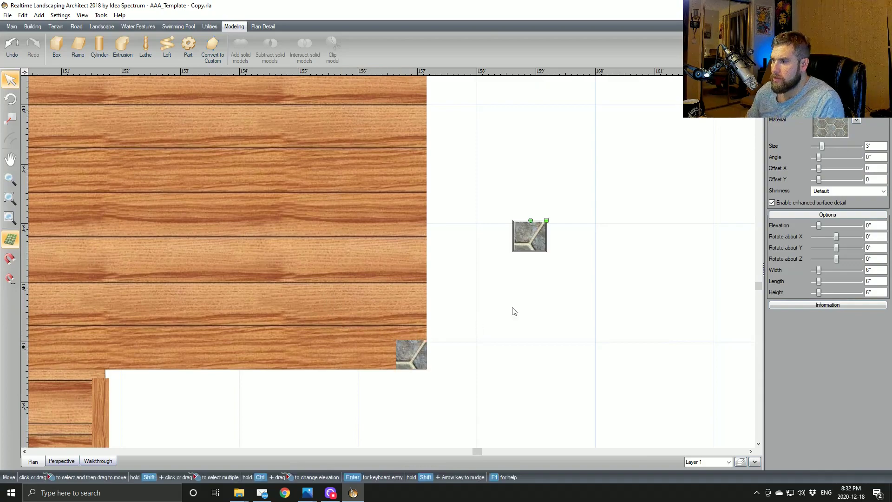
{"action": "middle_click_drag", "start_coordinate": [513, 309], "coordinate": [566, 365]}
{"action": "scroll", "coordinate": [566, 364], "scroll_direction": "down", "scroll_amount": 3}
{"action": "left_click_drag", "start_coordinate": [481, 273], "coordinate": [232, 325]}
{"action": "middle_click_drag", "start_coordinate": [233, 324], "coordinate": [357, 277]}
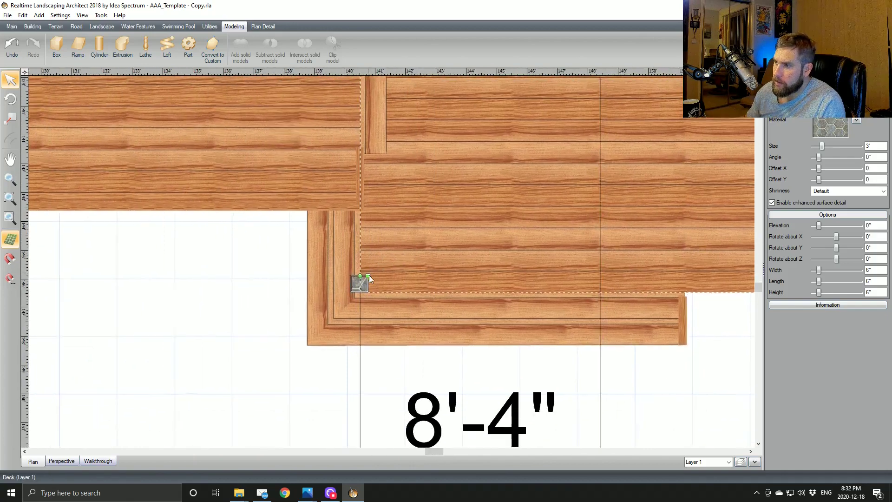
{"action": "scroll", "coordinate": [353, 319], "scroll_direction": "up", "scroll_amount": 7}
{"action": "middle_click_drag", "start_coordinate": [371, 328], "coordinate": [528, 261]}
{"action": "left_click_drag", "start_coordinate": [362, 300], "coordinate": [424, 300]}
{"action": "scroll", "coordinate": [424, 302], "scroll_direction": "down", "scroll_amount": 6}
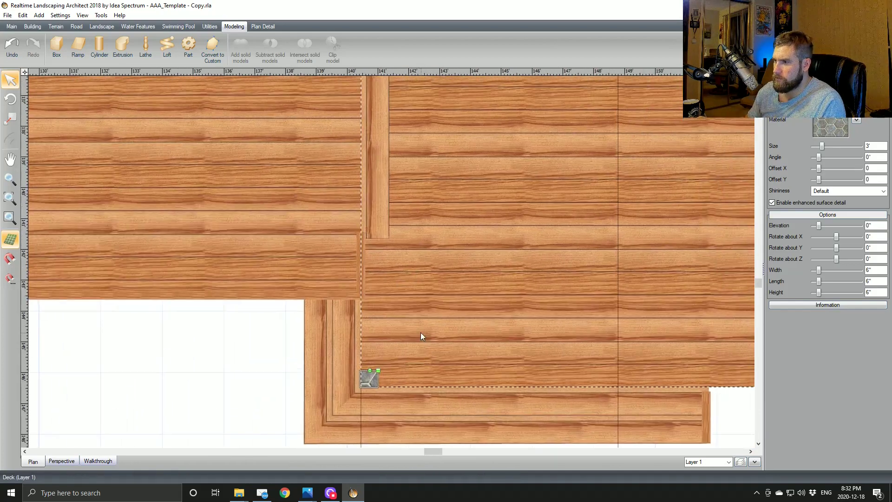
{"action": "key", "text": "ctrl+v"}
{"action": "middle_click_drag", "start_coordinate": [495, 240], "coordinate": [461, 350]}
{"action": "left_click_drag", "start_coordinate": [393, 425], "coordinate": [355, 182]}
{"action": "middle_click_drag", "start_coordinate": [388, 223], "coordinate": [269, 276]}
{"action": "right_click", "coordinate": [205, 200]}
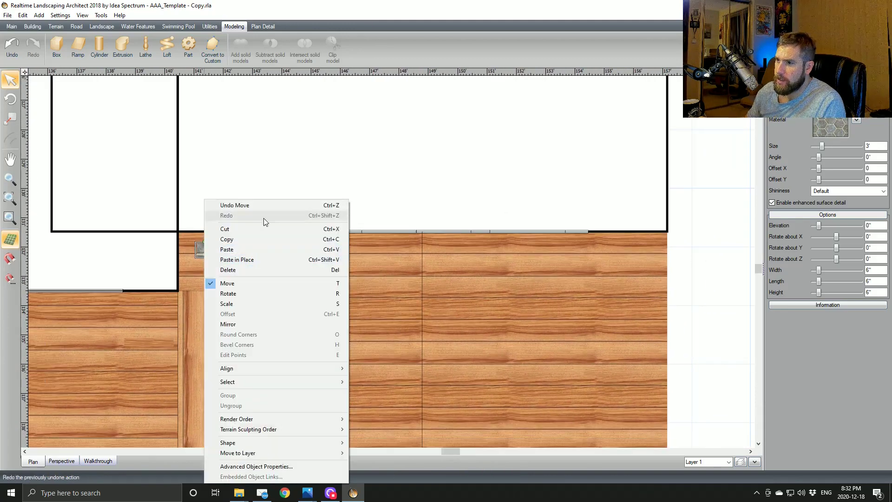
{"action": "left_click", "coordinate": [245, 273]}
Step: Paste another copy of the 6" box and place it on the lower deck's surface, away from the corner boxes
{"action": "middle_click_drag", "start_coordinate": [276, 409], "coordinate": [250, 252]}
{"action": "scroll", "coordinate": [239, 292], "scroll_direction": "down", "scroll_amount": 3}
{"action": "middle_click_drag", "start_coordinate": [246, 293], "coordinate": [245, 202]}
{"action": "left_click", "coordinate": [65, 465]}
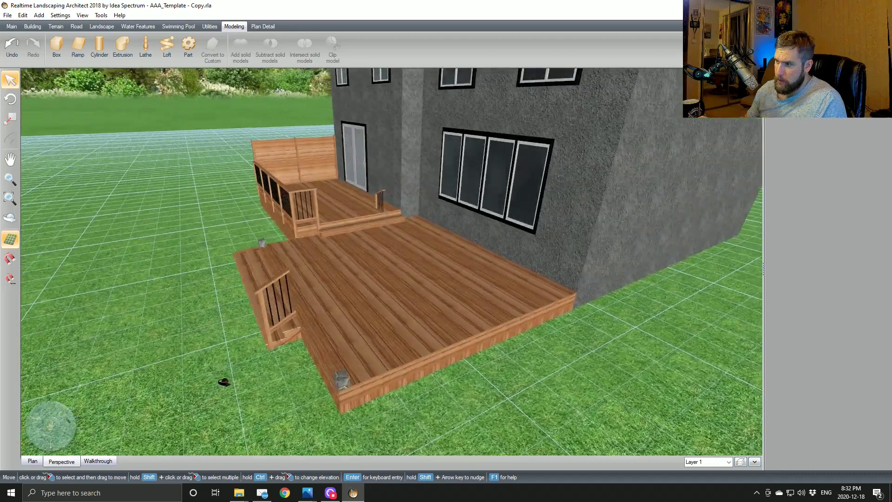
{"action": "left_click", "coordinate": [33, 461]}
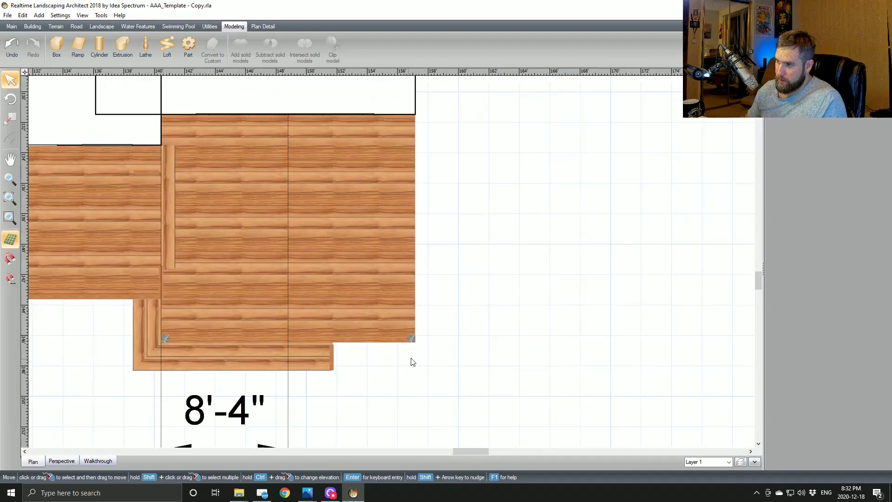
{"action": "left_click", "coordinate": [412, 339]}
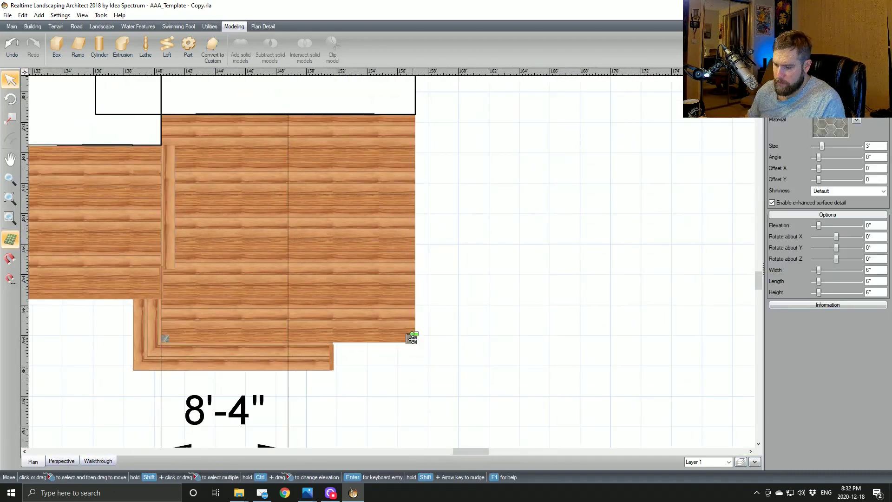
{"action": "key", "text": "ctrl+v"}
{"action": "middle_click_drag", "start_coordinate": [440, 306], "coordinate": [437, 277]}
{"action": "scroll", "coordinate": [443, 282], "scroll_direction": "down", "scroll_amount": 1}
{"action": "left_click_drag", "start_coordinate": [436, 277], "coordinate": [366, 187]}
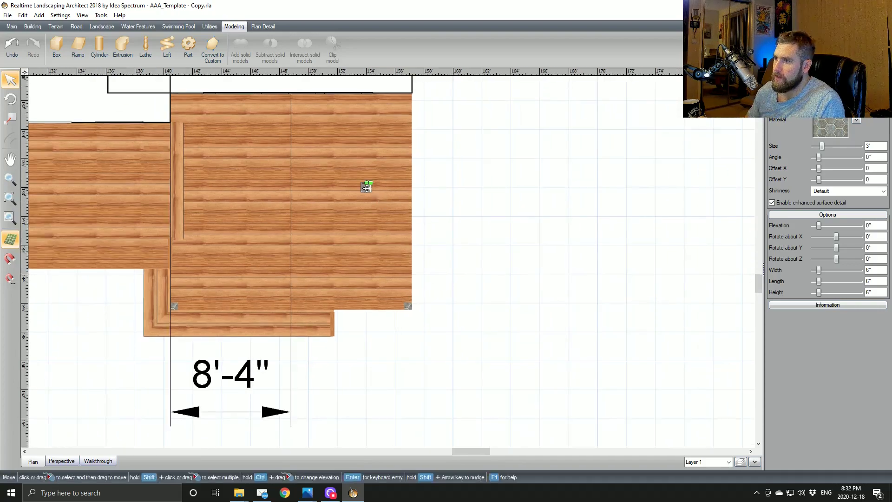
Step: Add a 7'-6" linear dimension along the lower deck's outer side edge, measured from the house wall
{"action": "middle_click_drag", "start_coordinate": [368, 190], "coordinate": [432, 251]}
{"action": "scroll", "coordinate": [442, 257], "scroll_direction": "up", "scroll_amount": 2}
{"action": "scroll", "coordinate": [449, 267], "scroll_direction": "up", "scroll_amount": 1}
{"action": "left_click", "coordinate": [263, 26]}
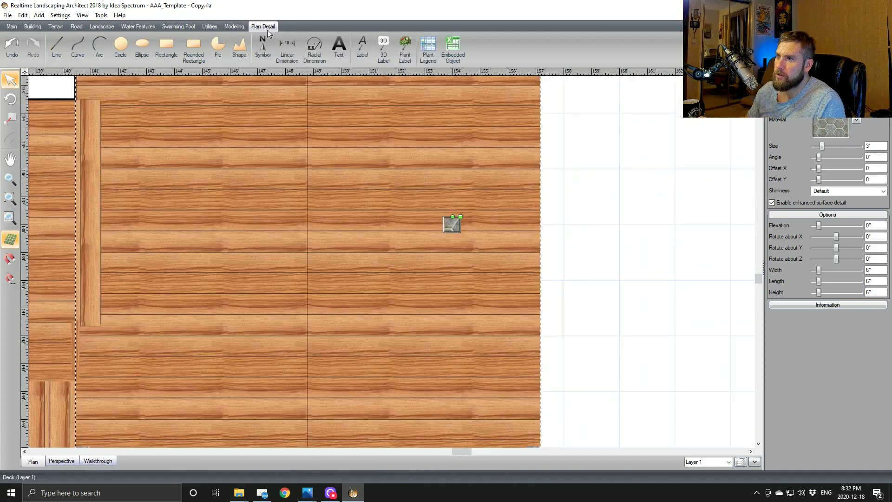
{"action": "left_click", "coordinate": [287, 47]}
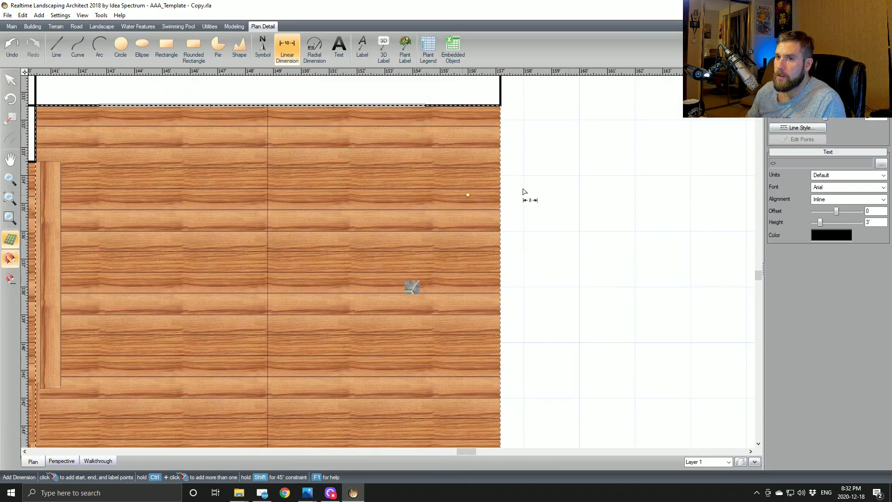
{"action": "left_click", "coordinate": [498, 106]}
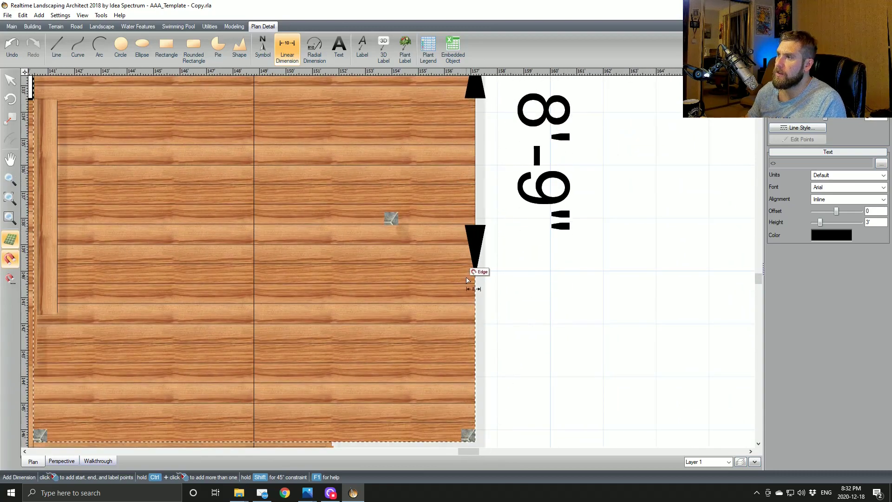
{"action": "middle_click_drag", "start_coordinate": [467, 269], "coordinate": [467, 302]}
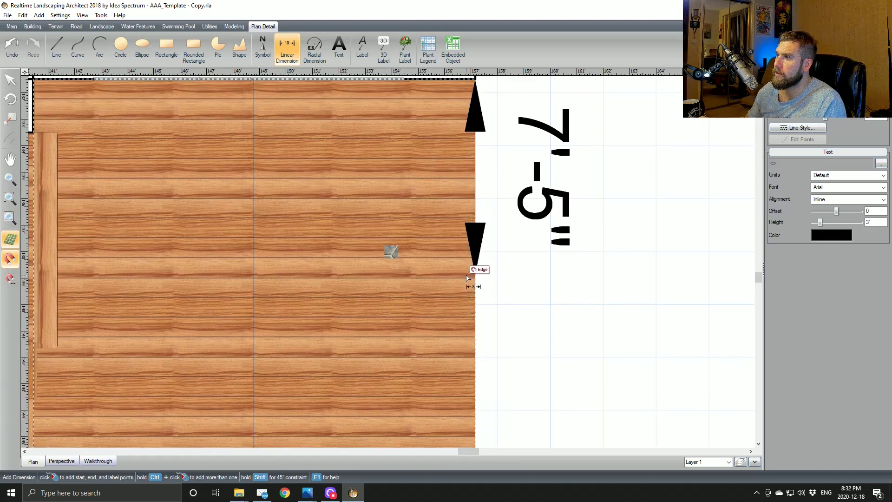
{"action": "left_click", "coordinate": [473, 269]}
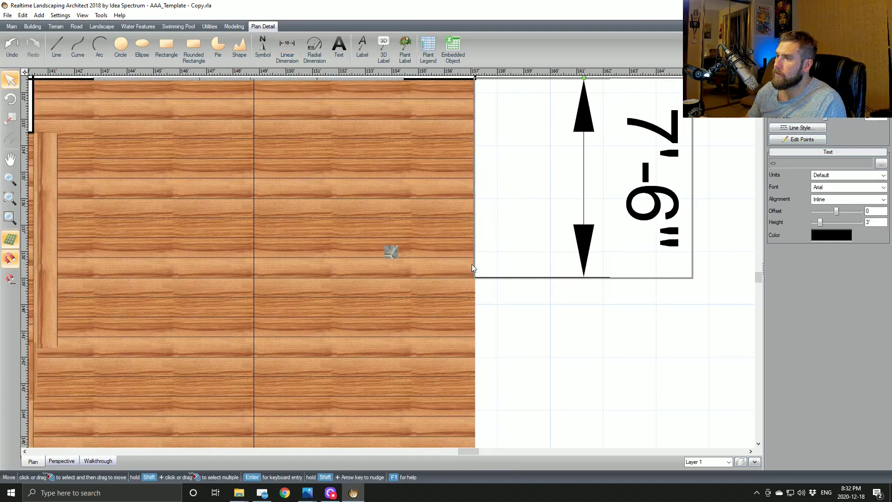
Step: Move the third 6" box flush against the lower deck's outer side edge at the end of the 7'-6" dimension
{"action": "left_click", "coordinate": [390, 252]}
{"action": "left_click_drag", "start_coordinate": [392, 251], "coordinate": [460, 271]}
{"action": "middle_click_drag", "start_coordinate": [453, 242], "coordinate": [402, 160]}
{"action": "scroll", "coordinate": [405, 213], "scroll_direction": "up", "scroll_amount": 2}
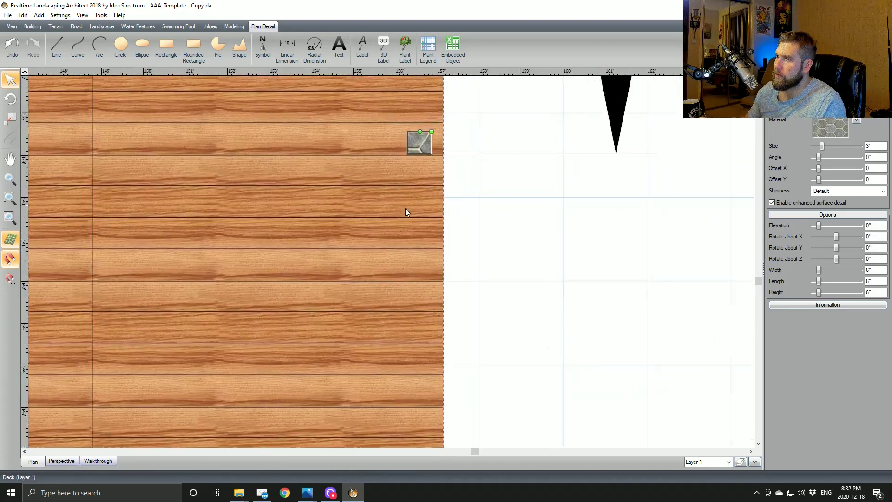
{"action": "scroll", "coordinate": [406, 212], "scroll_direction": "up", "scroll_amount": 3}
{"action": "middle_click_drag", "start_coordinate": [469, 222], "coordinate": [462, 406]}
{"action": "left_click_drag", "start_coordinate": [426, 239], "coordinate": [454, 261]}
{"action": "scroll", "coordinate": [392, 262], "scroll_direction": "down", "scroll_amount": 1}
Step: Set the height of all three 6" boxes to 9'-1" to form tall posts on the lower deck
{"action": "left_click", "coordinate": [62, 461]}
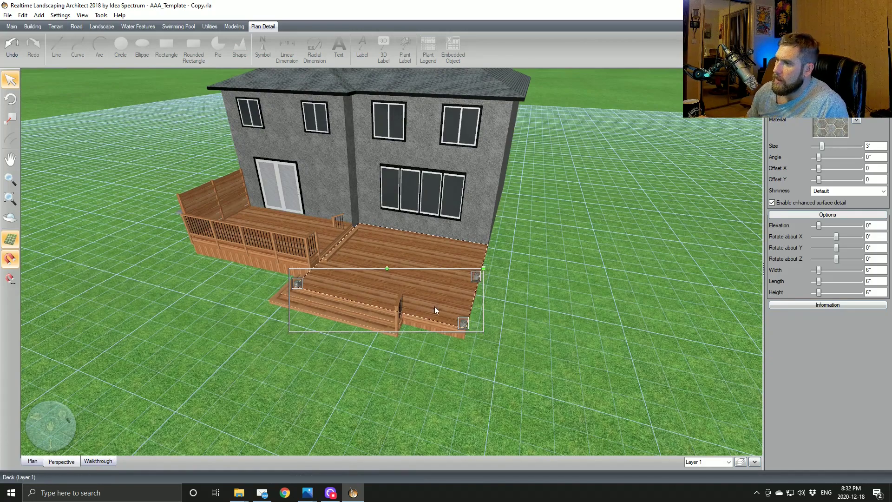
{"action": "mouse_move", "coordinate": [434, 306]}
{"action": "middle_mouse_down"}
{"action": "mouse_move", "coordinate": [379, 288]}
{"action": "mouse_move", "coordinate": [429, 307]}
{"action": "middle_mouse_up"}
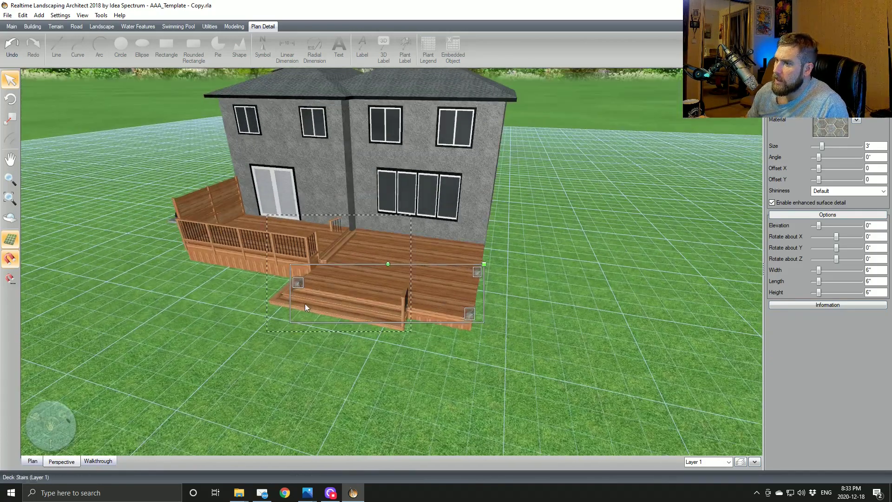
{"action": "middle_click_drag", "start_coordinate": [539, 301], "coordinate": [485, 296]}
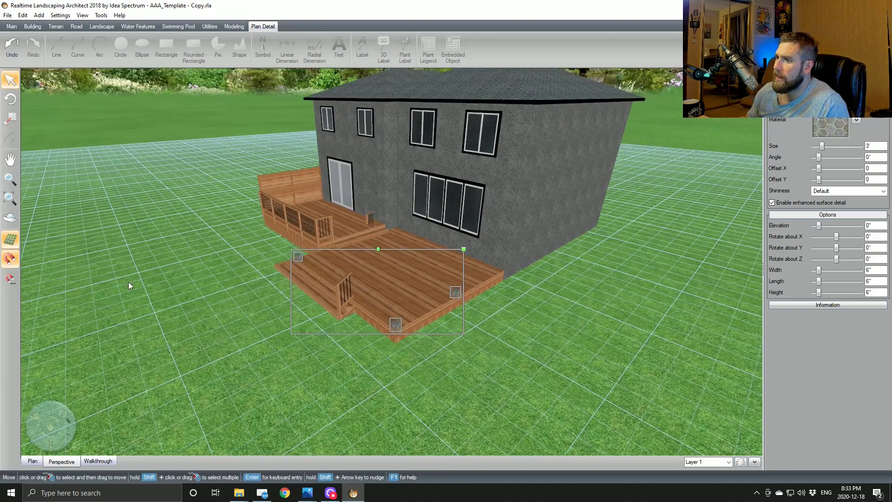
{"action": "middle_click_drag", "start_coordinate": [315, 302], "coordinate": [319, 281]}
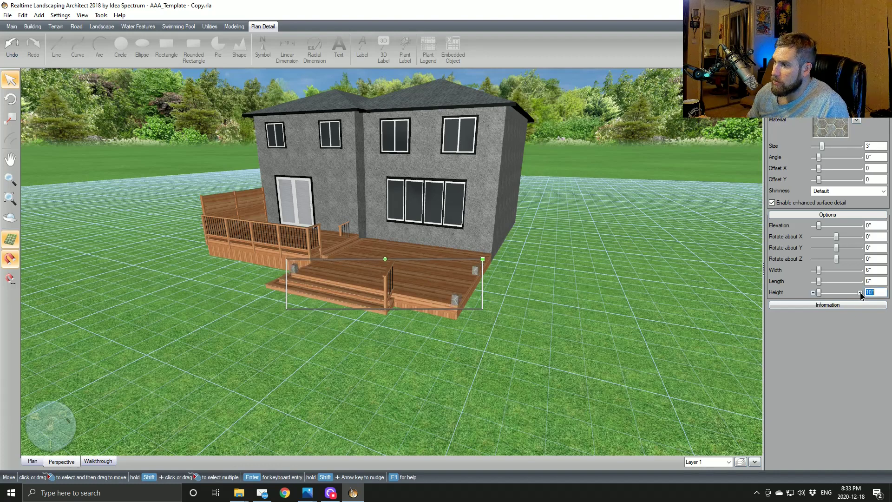
{"action": "left_click_drag", "start_coordinate": [860, 292], "coordinate": [860, 291]}
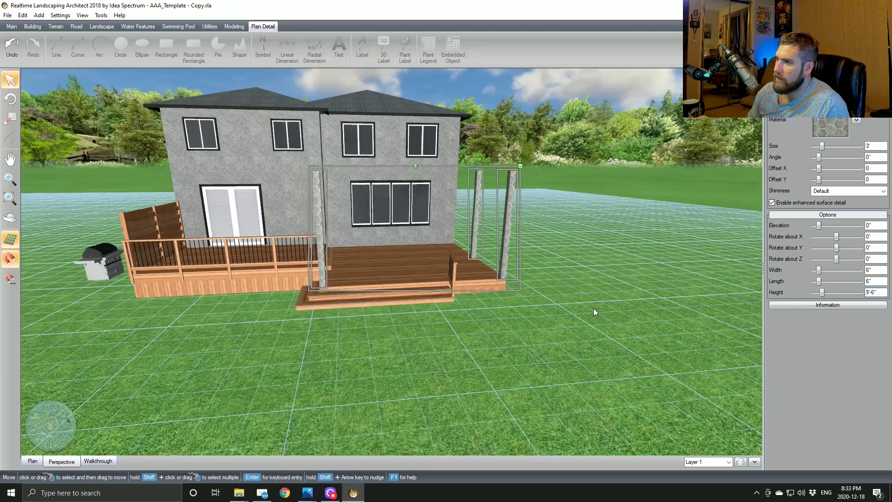
{"action": "middle_click_drag", "start_coordinate": [502, 305], "coordinate": [490, 305]}
{"action": "middle_click_drag", "start_coordinate": [463, 294], "coordinate": [437, 287]}
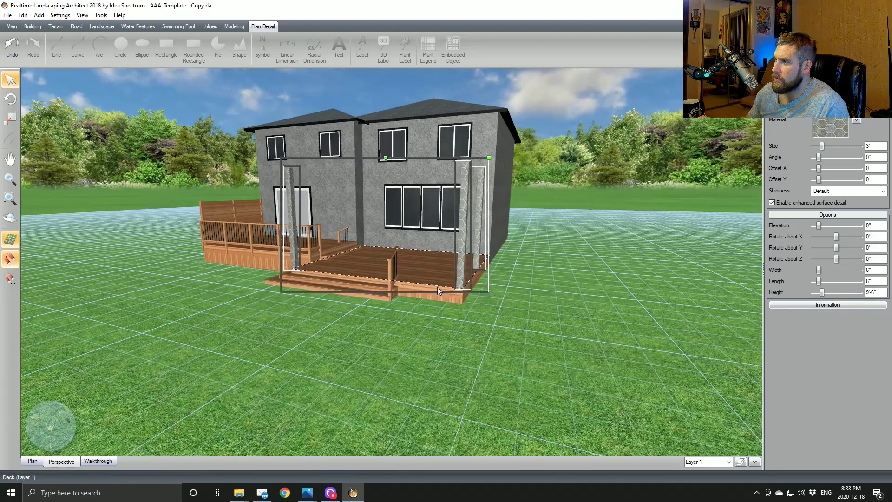
{"action": "left_click", "coordinate": [813, 293]}
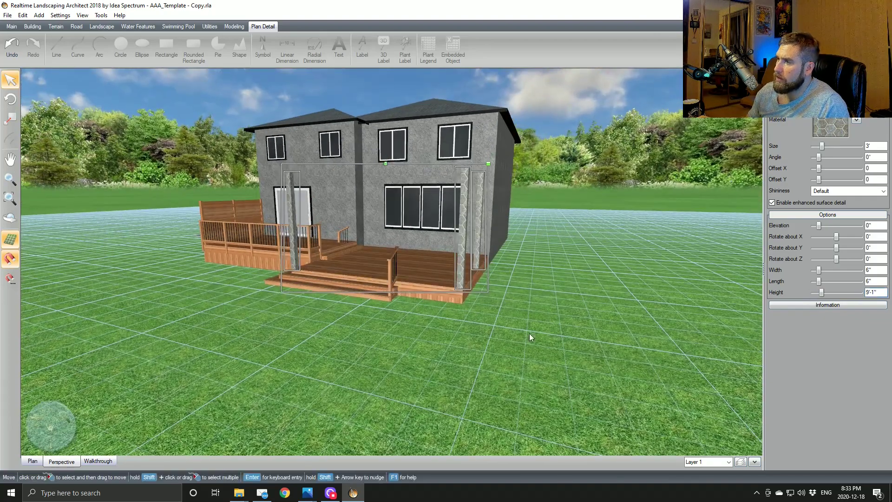
{"action": "right_click_drag", "start_coordinate": [529, 333], "coordinate": [398, 306]}
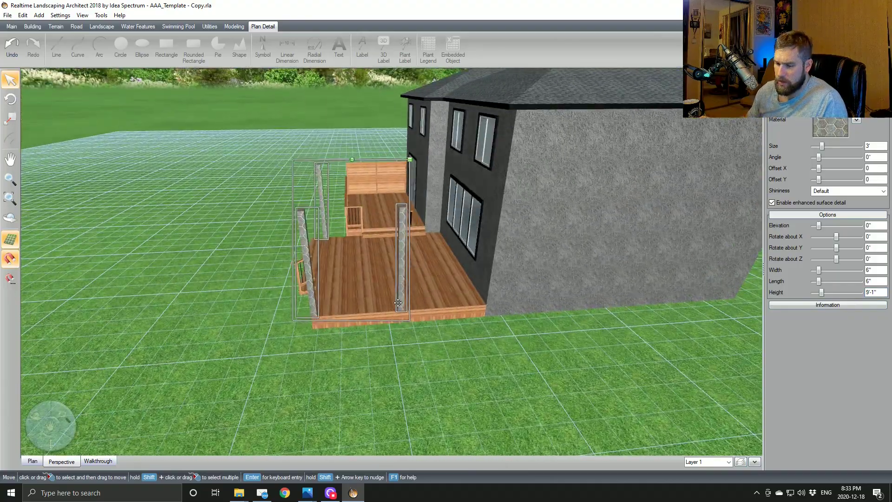
Step: Delete the stray copies of the three posts and copy only the middle side post to the house corner
{"action": "left_click_drag", "start_coordinate": [398, 303], "coordinate": [424, 301]}
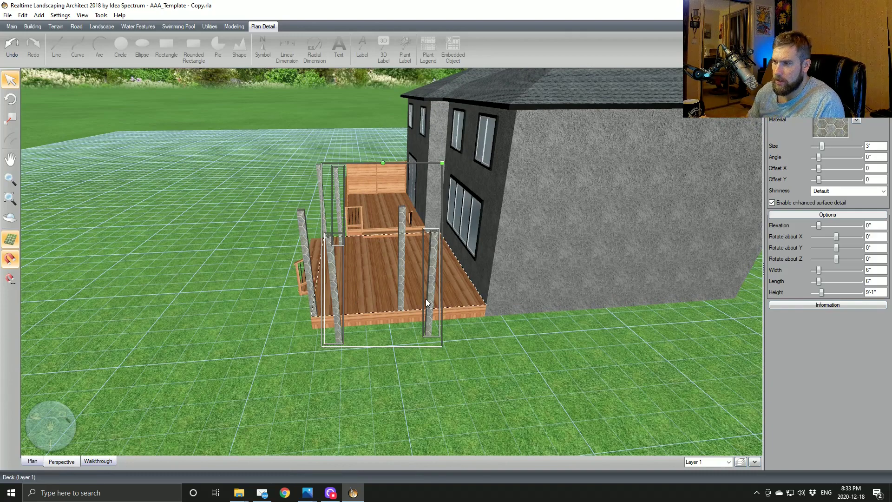
{"action": "key", "text": "Delete"}
{"action": "left_click", "coordinate": [400, 279]}
{"action": "left_click_drag", "start_coordinate": [400, 279], "coordinate": [481, 277]}
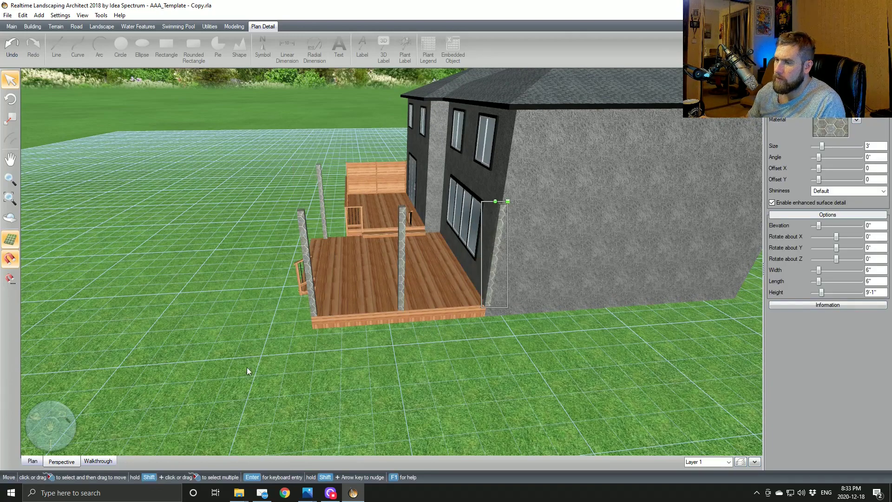
Step: Fit the copied post flush inside the lower deck's outer corner against the house wall
{"action": "left_click", "coordinate": [32, 460]}
{"action": "scroll", "coordinate": [399, 279], "scroll_direction": "up", "scroll_amount": 5}
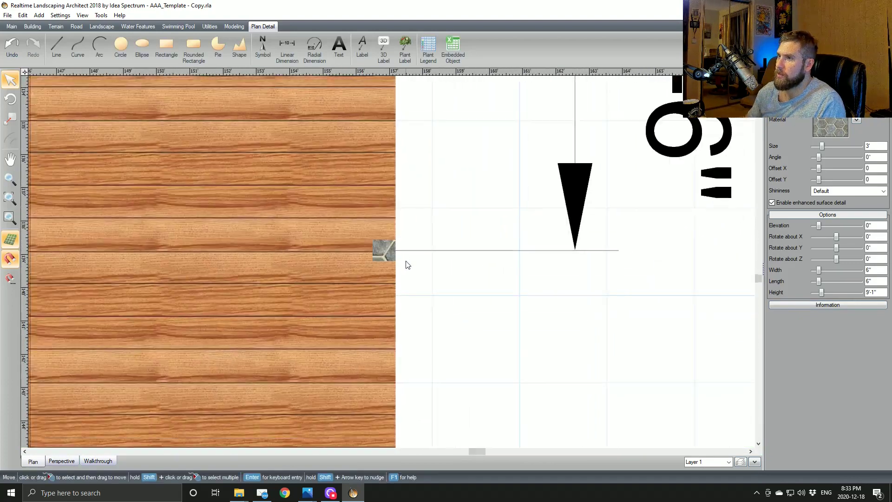
{"action": "scroll", "coordinate": [433, 299], "scroll_direction": "up", "scroll_amount": 5}
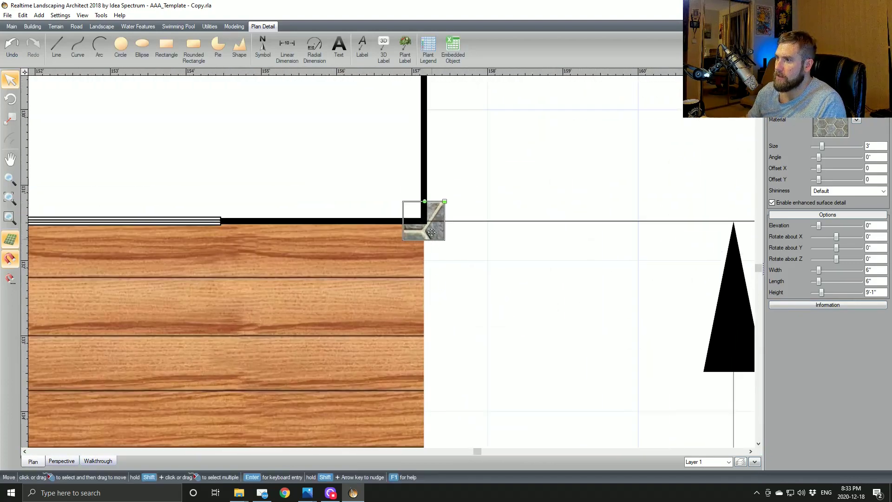
{"action": "left_click_drag", "start_coordinate": [432, 206], "coordinate": [401, 245]}
{"action": "left_click", "coordinate": [510, 292]}
{"action": "scroll", "coordinate": [529, 327], "scroll_direction": "down", "scroll_amount": 5}
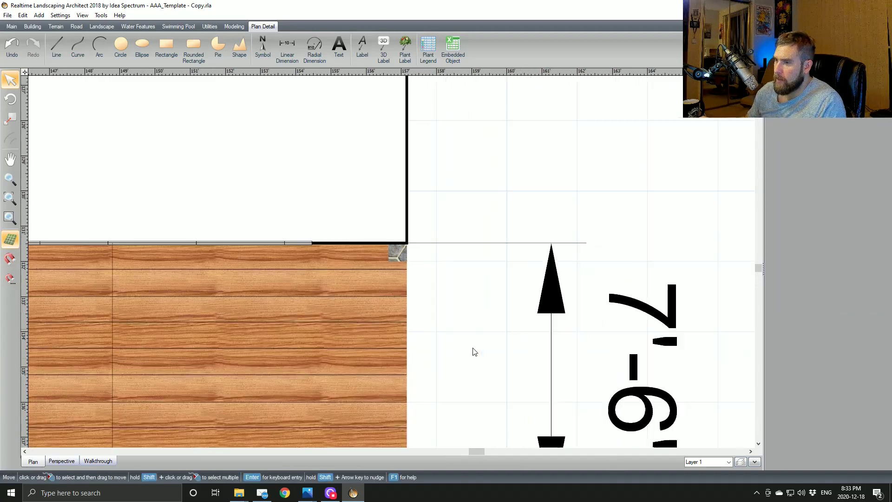
{"action": "middle_click_drag", "start_coordinate": [399, 346], "coordinate": [479, 181]}
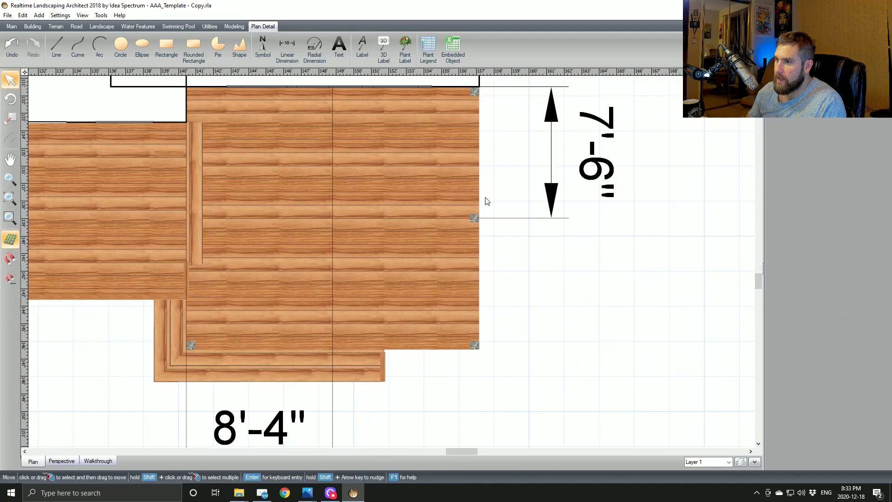
Step: Apply a wood material matching the deck, from the Deck & Fence category, to all four posts
{"action": "left_click", "coordinate": [62, 461]}
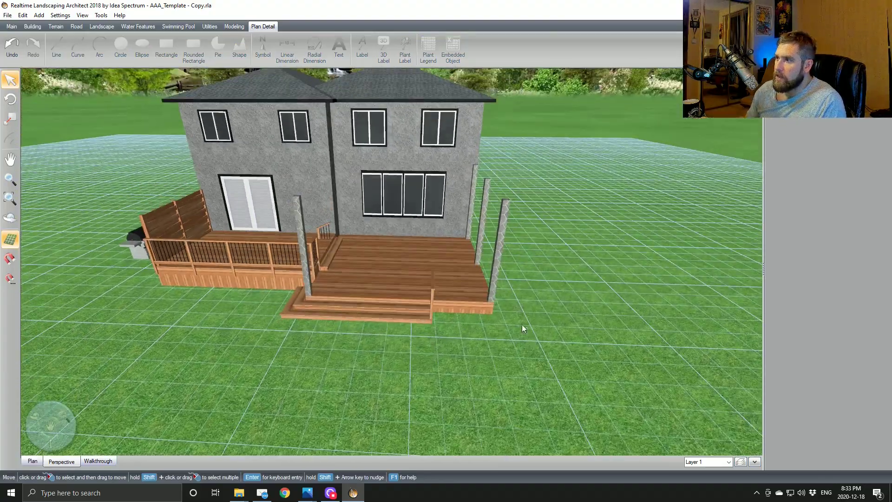
{"action": "left_click", "coordinate": [450, 269]}
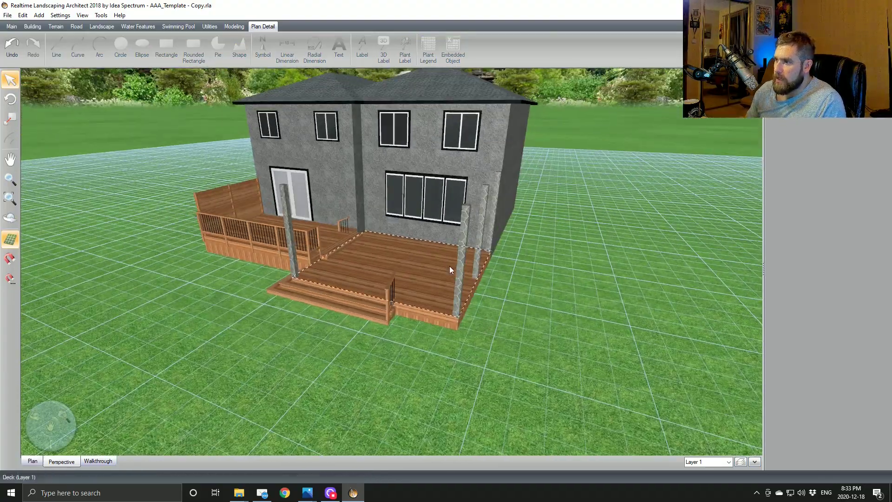
{"action": "left_click", "coordinate": [462, 254]}
{"action": "double_click", "coordinate": [462, 252]}
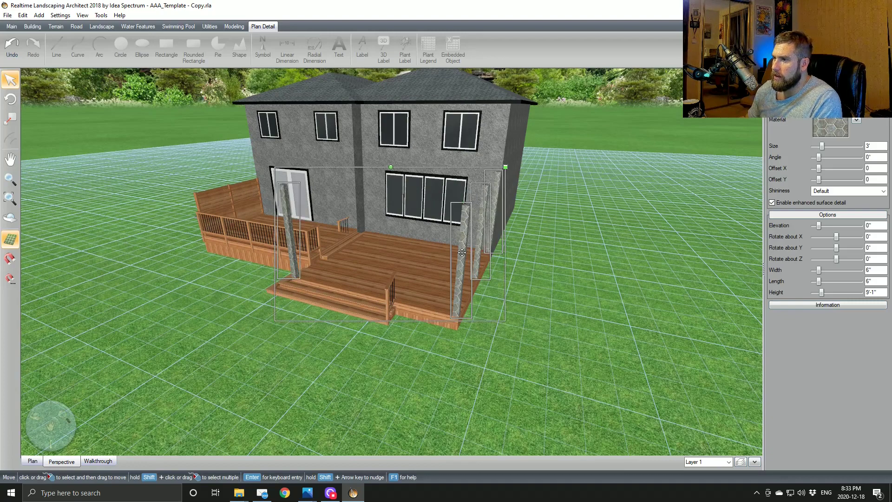
{"action": "left_click", "coordinate": [855, 120]}
{"action": "left_click", "coordinate": [835, 128]}
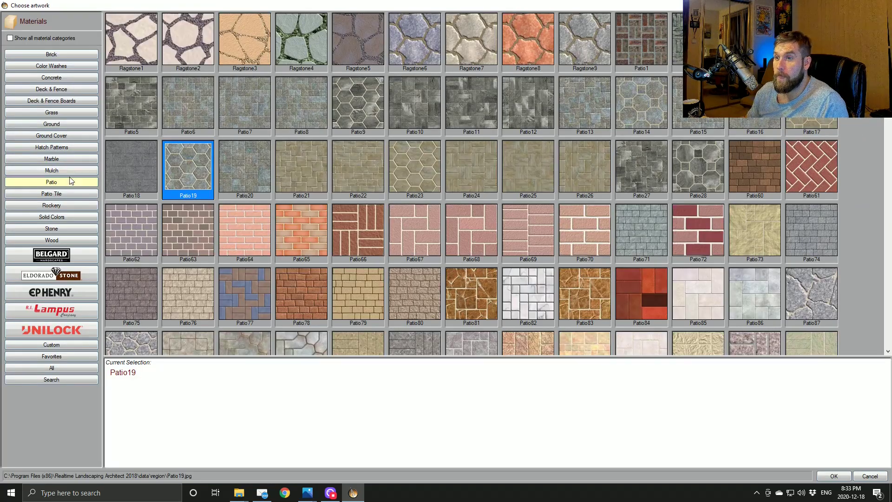
{"action": "left_click", "coordinate": [60, 90]}
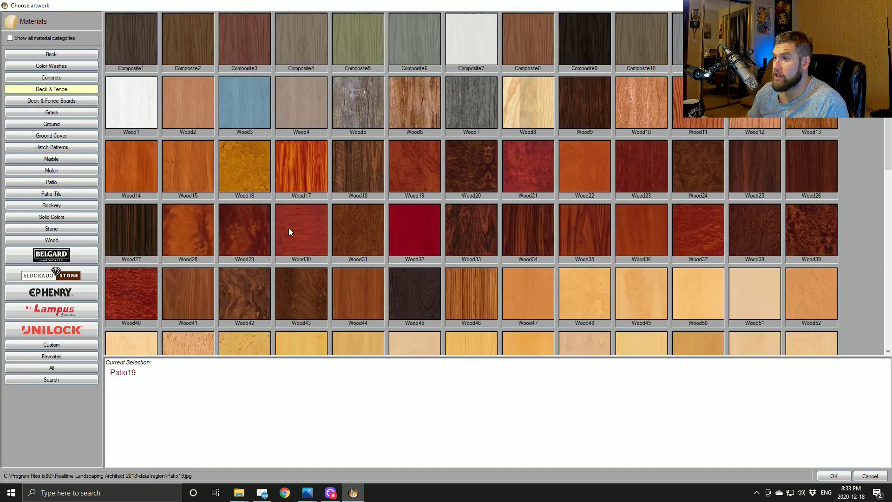
{"action": "scroll", "coordinate": [289, 231], "scroll_direction": "down", "scroll_amount": 6}
{"action": "double_click", "coordinate": [762, 230]}
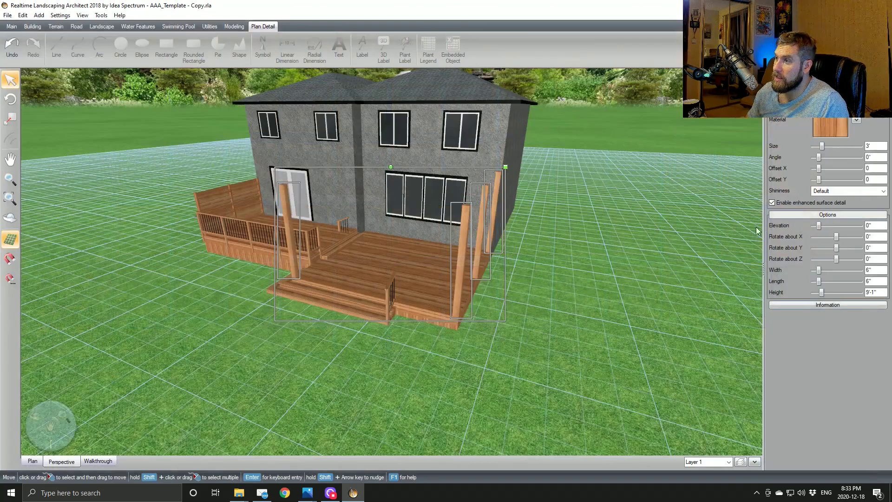
Step: Turn off the right railing of the wraparound stairs and keep the left railing enabled
{"action": "middle_click_drag", "start_coordinate": [559, 291], "coordinate": [436, 272]}
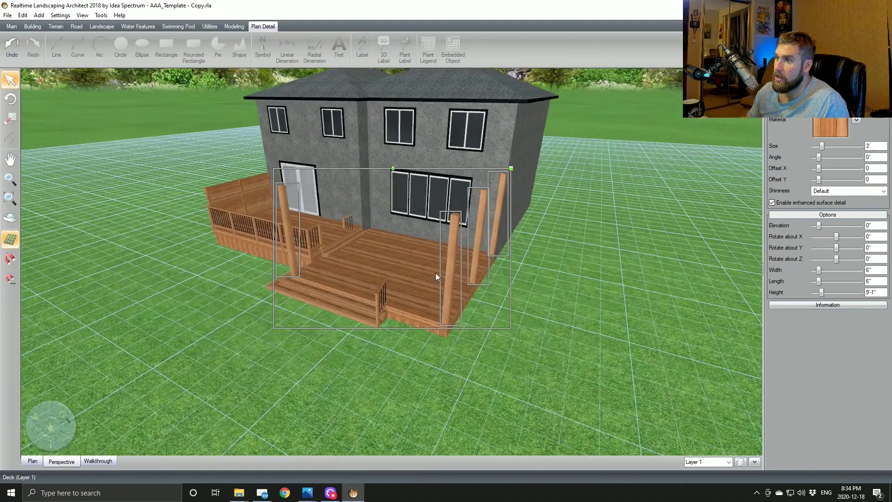
{"action": "middle_click_drag", "start_coordinate": [350, 256], "coordinate": [358, 327]}
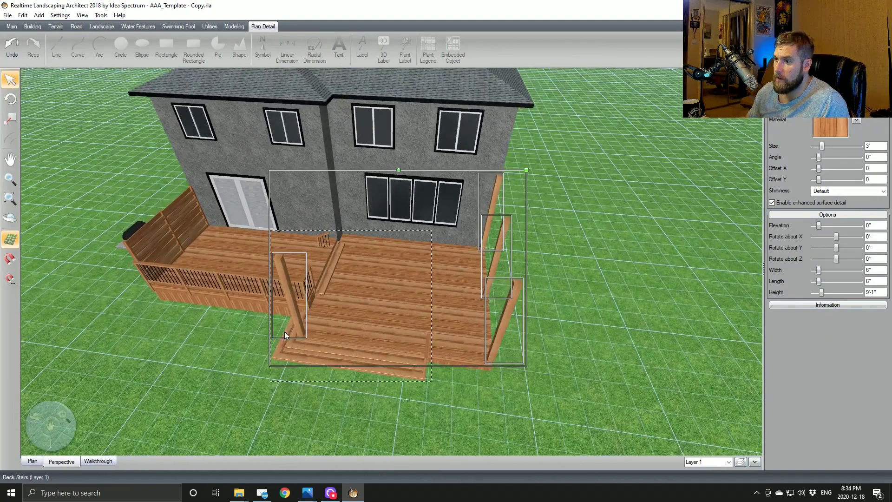
{"action": "left_click", "coordinate": [284, 331]}
{"action": "left_click", "coordinate": [720, 201]}
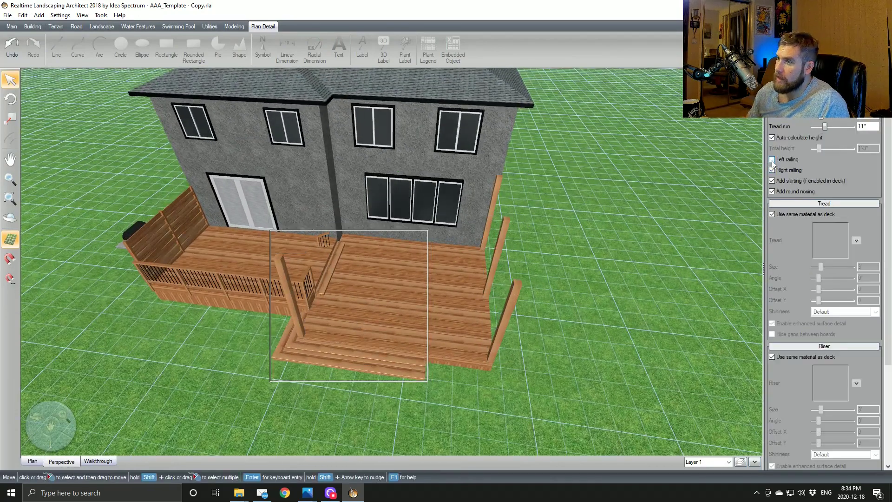
{"action": "middle_click_drag", "start_coordinate": [623, 242], "coordinate": [375, 342]}
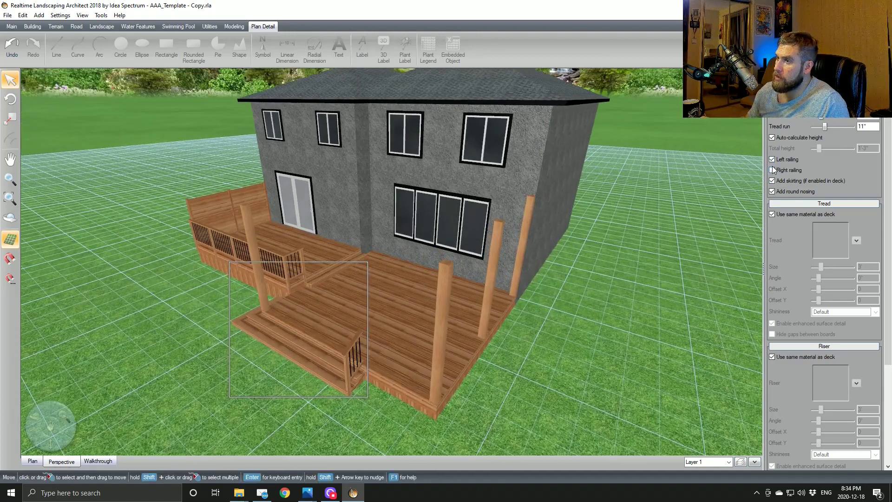
{"action": "middle_click_drag", "start_coordinate": [344, 301], "coordinate": [400, 284]}
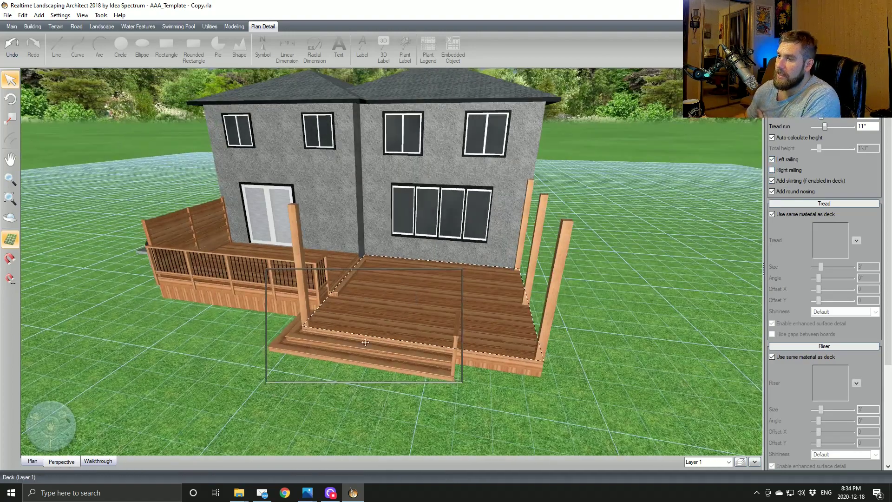
Step: Try to reposition the wraparound stairs along the lower deck's front edge in the plan view
{"action": "left_click", "coordinate": [247, 390]}
{"action": "left_click", "coordinate": [32, 461]}
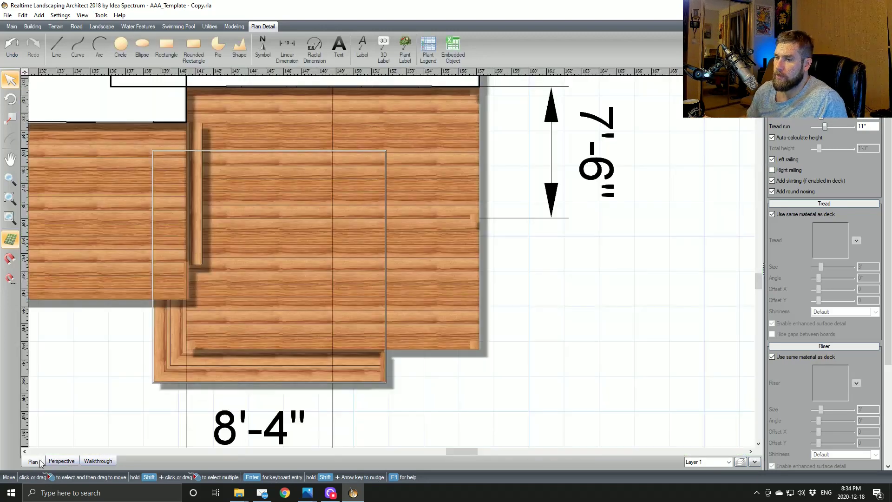
{"action": "left_click_drag", "start_coordinate": [420, 333], "coordinate": [402, 337]}
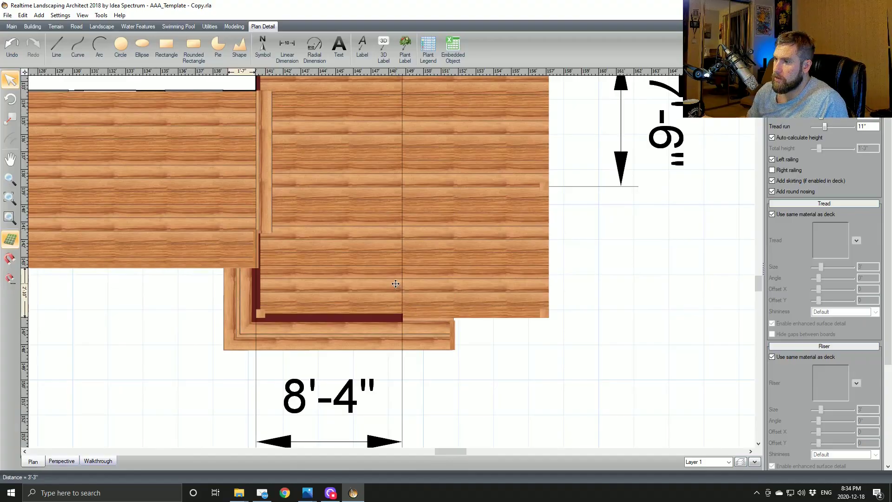
{"action": "left_click_drag", "start_coordinate": [396, 283], "coordinate": [396, 284]}
{"action": "left_click", "coordinate": [473, 333]}
{"action": "left_click", "coordinate": [61, 461]}
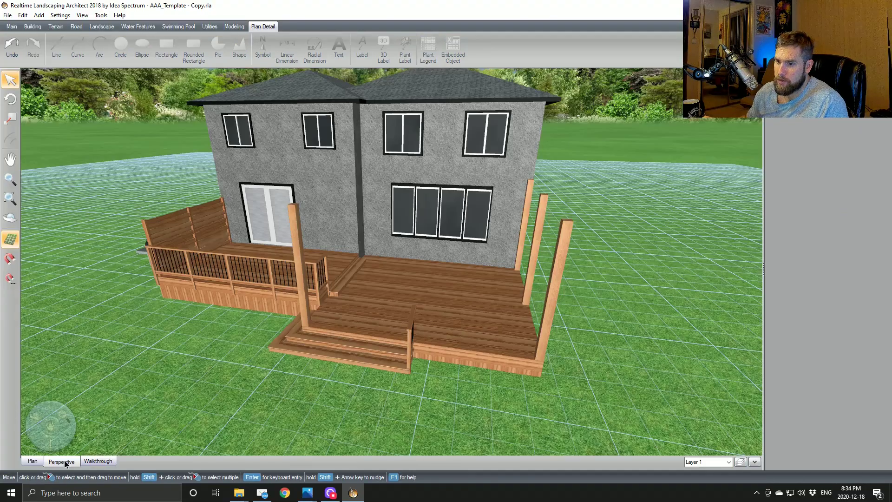
Step: Move the wraparound stairs along the lower deck's front edge to the far corner post so they span the whole front
{"action": "middle_click_drag", "start_coordinate": [254, 336], "coordinate": [335, 350]}
{"action": "middle_click_drag", "start_coordinate": [494, 265], "coordinate": [411, 347]}
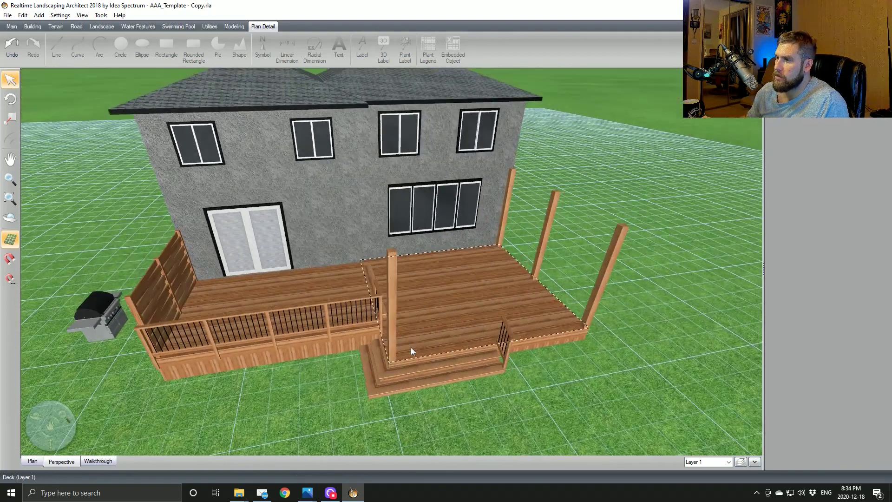
{"action": "left_click", "coordinate": [412, 378]}
{"action": "left_click_drag", "start_coordinate": [488, 365], "coordinate": [739, 249]}
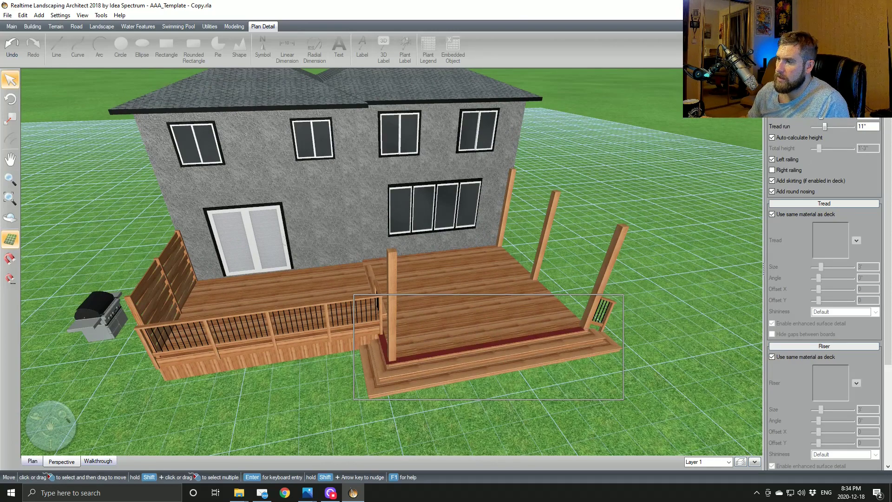
{"action": "left_click_drag", "start_coordinate": [483, 365], "coordinate": [506, 362]}
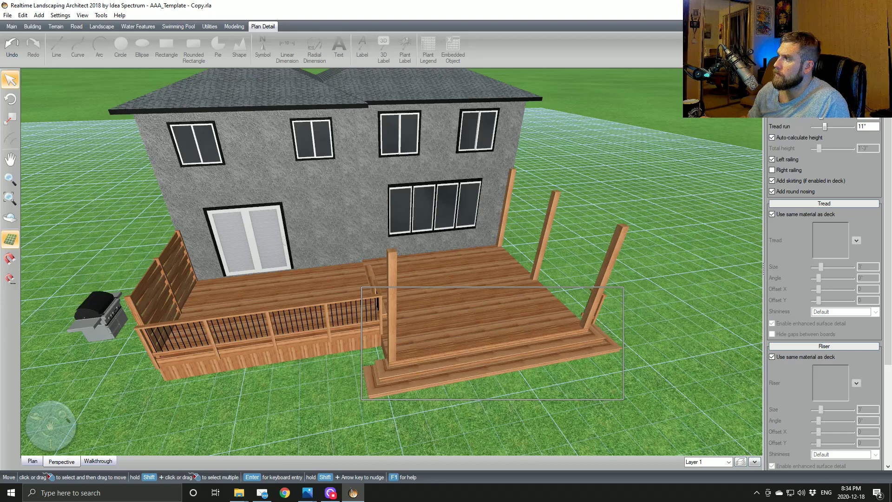
{"action": "left_click_drag", "start_coordinate": [484, 366], "coordinate": [507, 362]}
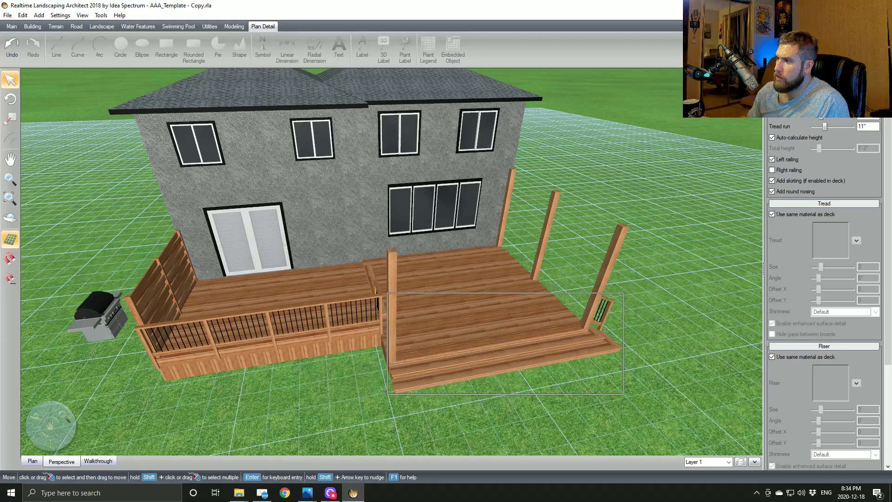
Step: Fit the stairs between the lower deck's two front corner posts, with their railing at the far post
{"action": "middle_click_drag", "start_coordinate": [540, 426], "coordinate": [497, 421]}
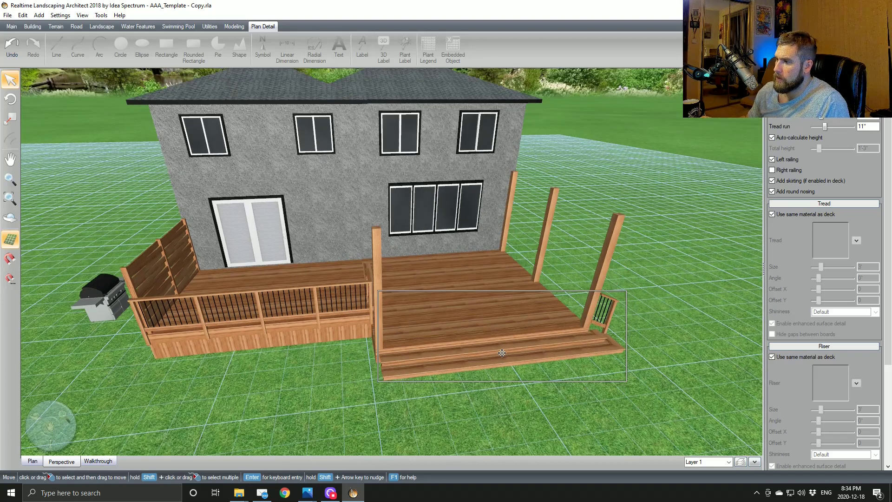
{"action": "left_click_drag", "start_coordinate": [502, 353], "coordinate": [494, 355]}
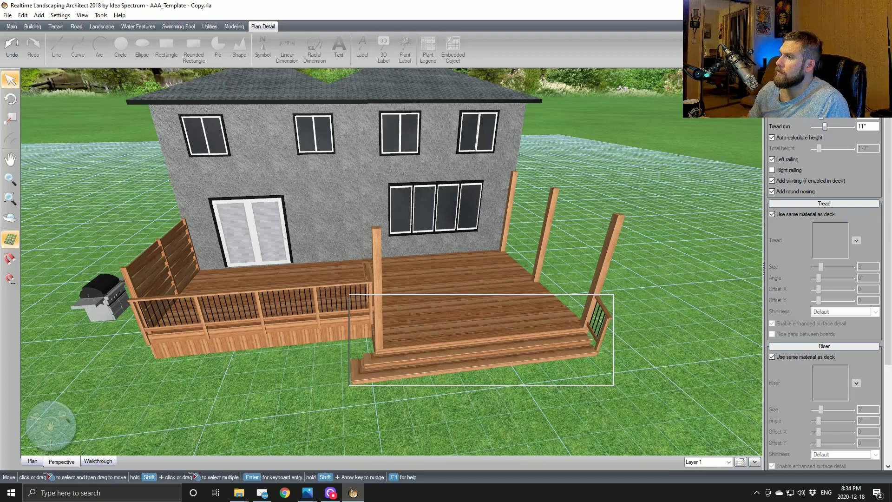
{"action": "left_click_drag", "start_coordinate": [598, 318], "coordinate": [604, 317]}
{"action": "middle_click_drag", "start_coordinate": [587, 312], "coordinate": [506, 359]}
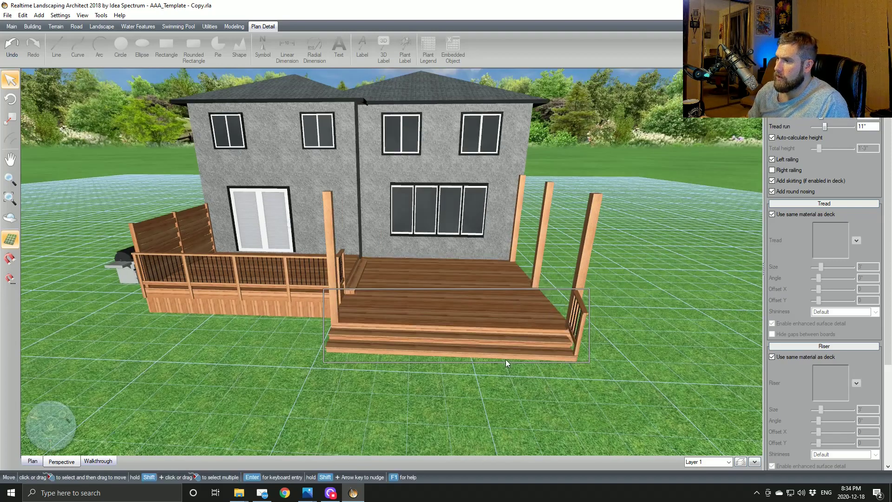
{"action": "left_click_drag", "start_coordinate": [505, 343], "coordinate": [506, 343]}
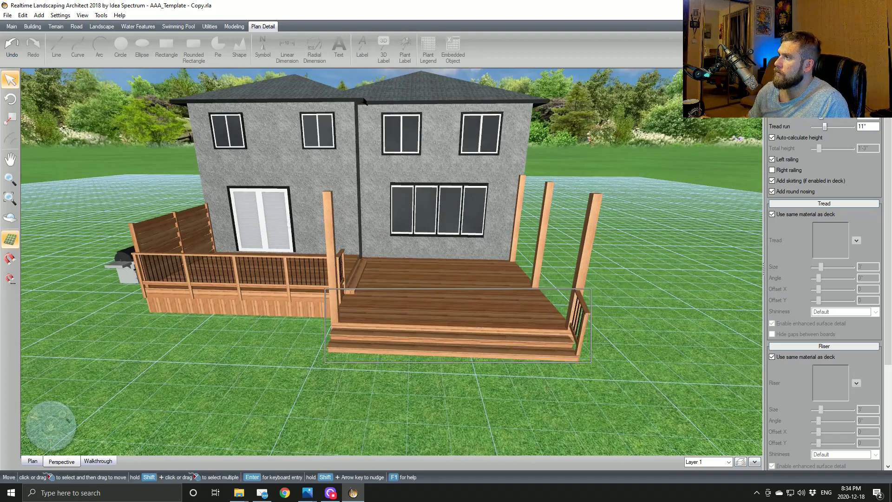
{"action": "right_click_drag", "start_coordinate": [658, 269], "coordinate": [639, 277]}
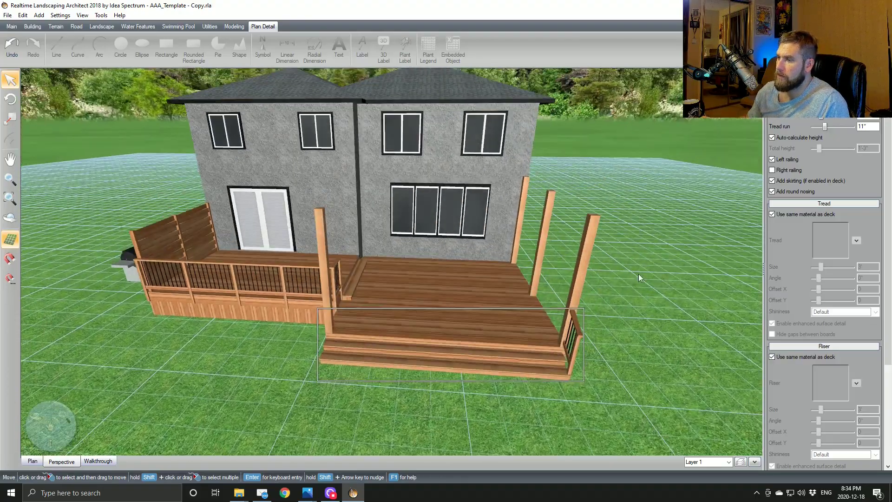
Step: Turn on the railing along the lower deck's edge facing the upper deck
{"action": "left_click", "coordinate": [418, 336]}
{"action": "right_click_drag", "start_coordinate": [411, 299], "coordinate": [511, 297]}
{"action": "left_click", "coordinate": [796, 168]}
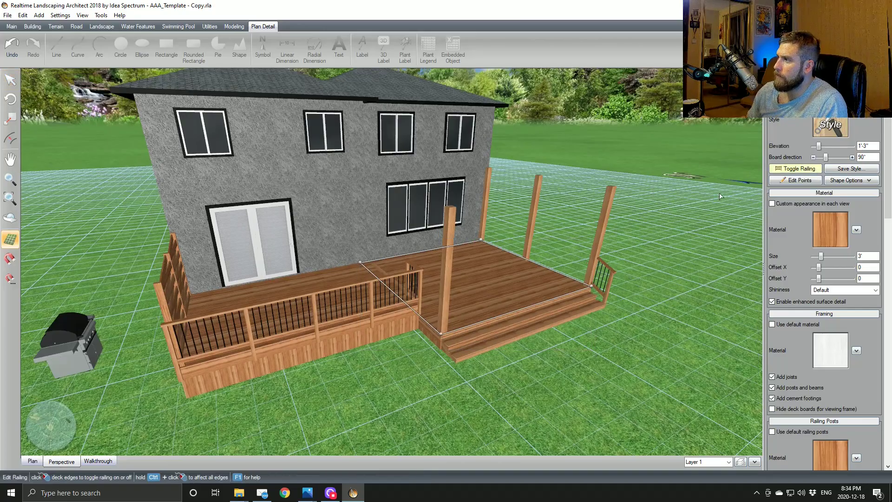
{"action": "left_click", "coordinate": [437, 329]}
{"action": "right_click_drag", "start_coordinate": [437, 329], "coordinate": [382, 317]}
Step: Insert a point on that edge 2'-11" from the front post and turn off the railing beside the upper deck and connecting stairs
{"action": "scroll", "coordinate": [382, 316], "scroll_direction": "up", "scroll_amount": 2}
{"action": "left_click", "coordinate": [796, 180]}
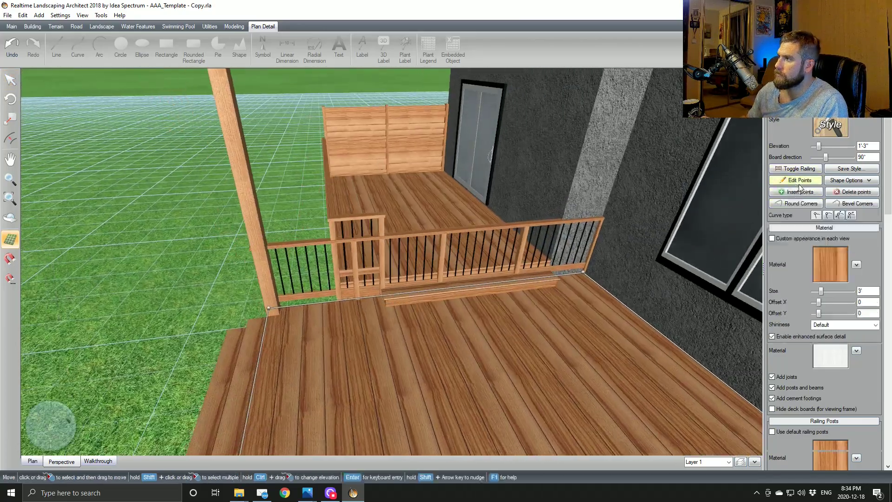
{"action": "left_click", "coordinate": [338, 301], "text": "ctrl"}
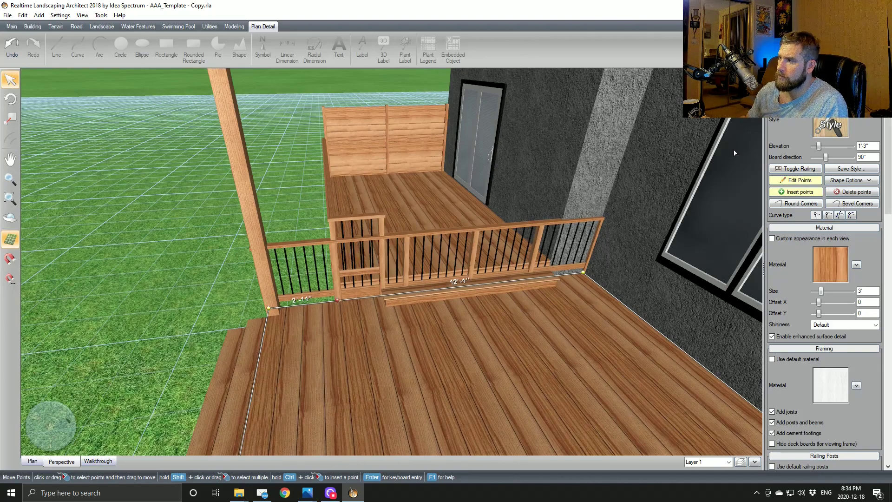
{"action": "left_click", "coordinate": [793, 168]}
{"action": "left_click", "coordinate": [496, 287]}
Step: Turn on the railing along the lower deck's outer side edge with the three posts
{"action": "scroll", "coordinate": [504, 301], "scroll_direction": "down", "scroll_amount": 5}
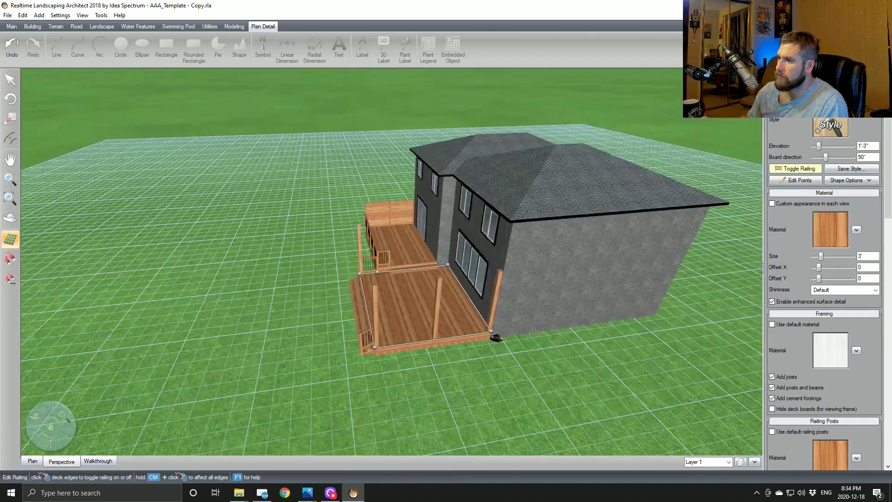
{"action": "right_click_drag", "start_coordinate": [495, 339], "coordinate": [371, 280]}
{"action": "left_click", "coordinate": [457, 314]}
{"action": "scroll", "coordinate": [528, 313], "scroll_direction": "up", "scroll_amount": 3}
{"action": "left_click", "coordinate": [795, 170]}
Step: Nudge the front stairs to line up with the lower deck's corner post, and fine-tune the middle side post against the railing
{"action": "scroll", "coordinate": [420, 328], "scroll_direction": "up", "scroll_amount": 8}
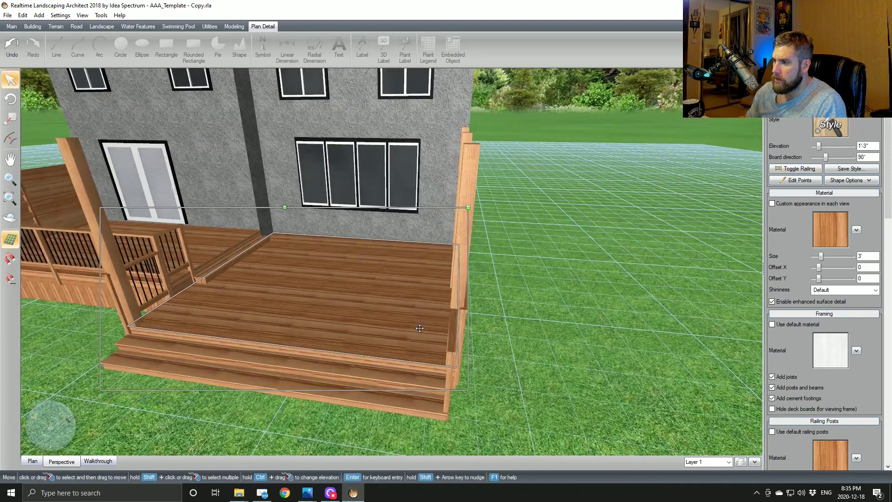
{"action": "left_click", "coordinate": [388, 385]}
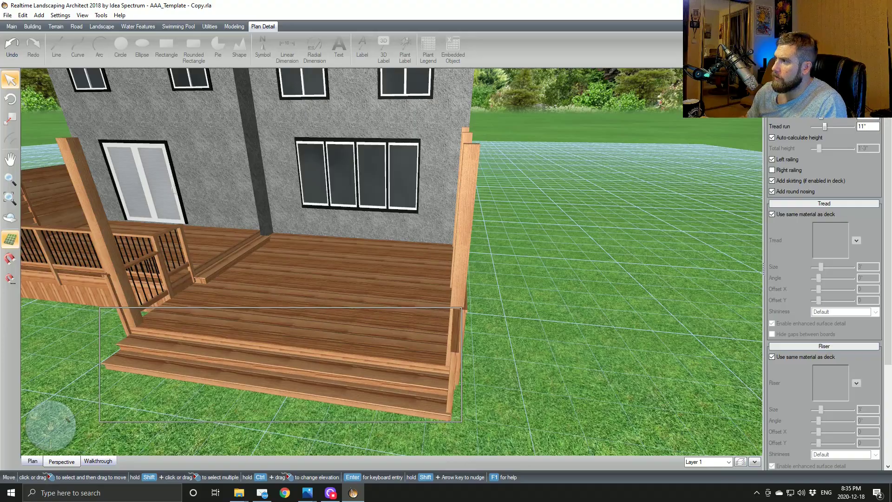
{"action": "middle_click_drag", "start_coordinate": [253, 323], "coordinate": [329, 311]}
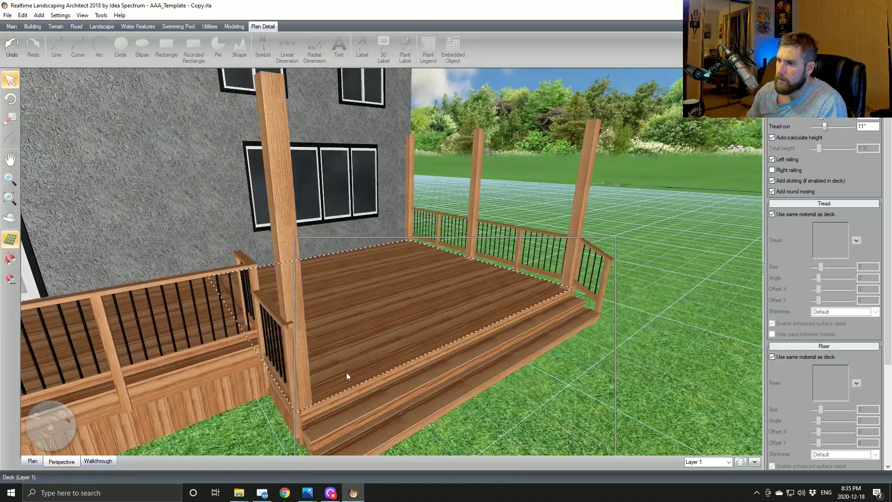
{"action": "right_click_drag", "start_coordinate": [321, 369], "coordinate": [371, 279]}
{"action": "scroll", "coordinate": [343, 296], "scroll_direction": "down", "scroll_amount": 10}
{"action": "scroll", "coordinate": [341, 300], "scroll_direction": "up", "scroll_amount": 4}
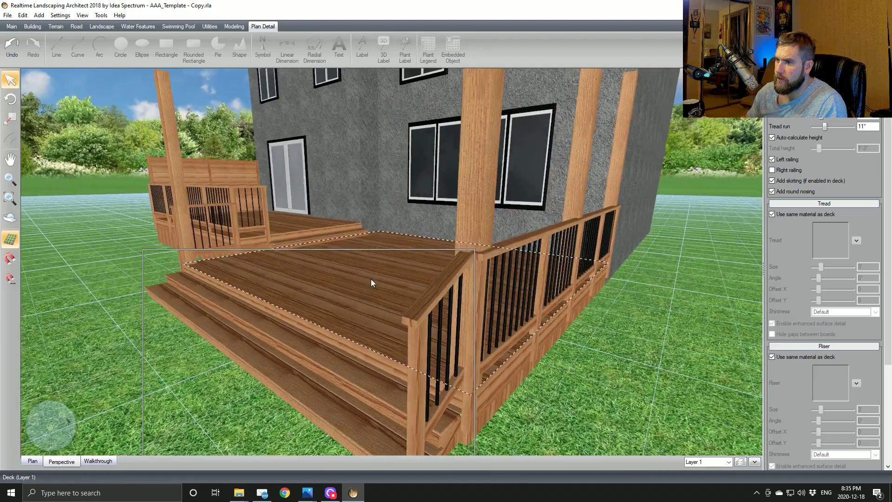
{"action": "scroll", "coordinate": [375, 385], "scroll_direction": "up", "scroll_amount": 3}
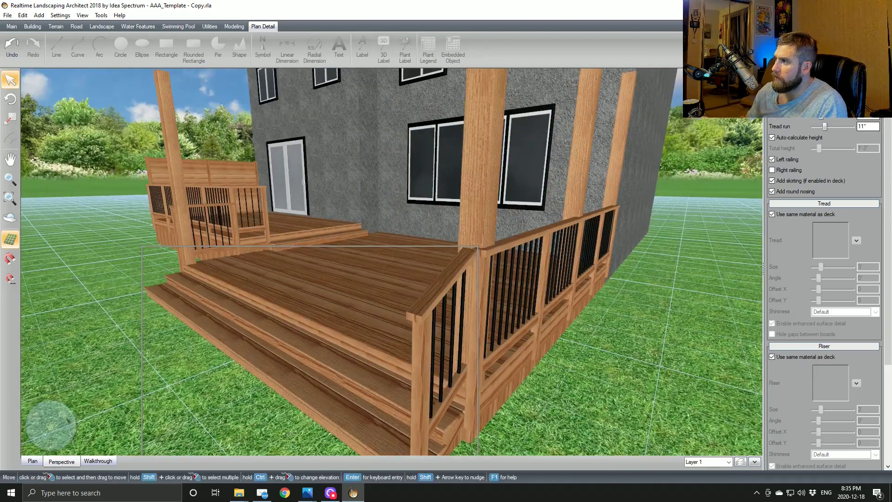
{"action": "right_click_drag", "start_coordinate": [185, 297], "coordinate": [279, 300]}
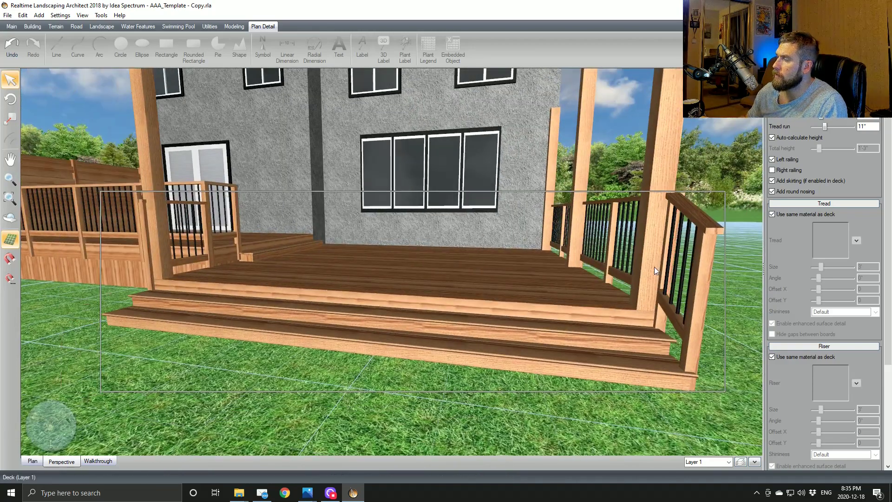
{"action": "right_click_drag", "start_coordinate": [654, 267], "coordinate": [561, 330]}
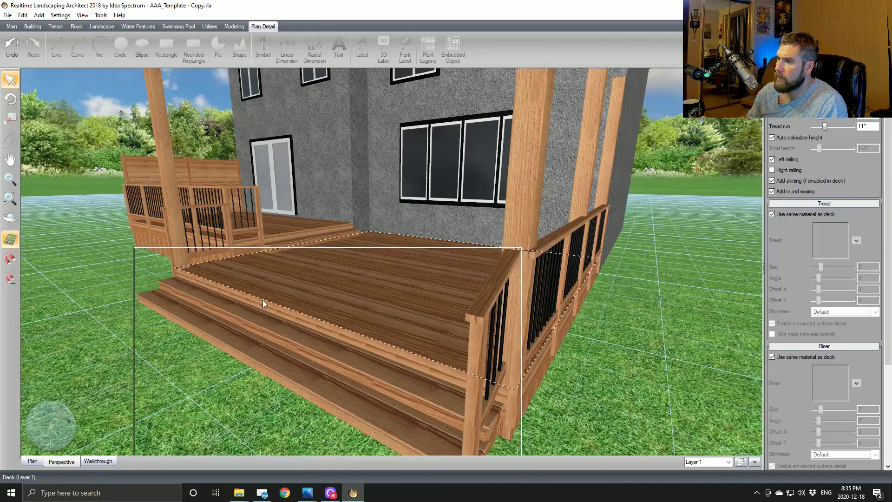
{"action": "right_click_drag", "start_coordinate": [263, 303], "coordinate": [429, 255]}
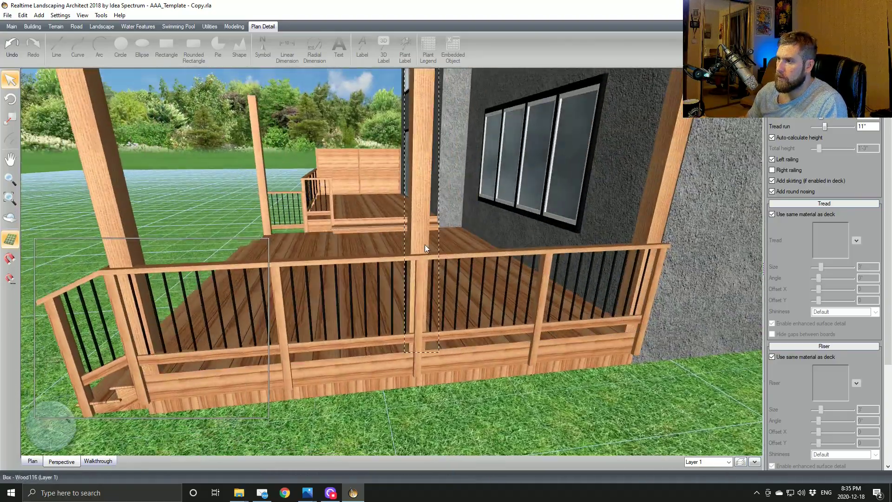
{"action": "left_click", "coordinate": [424, 242]}
{"action": "left_click_drag", "start_coordinate": [424, 241], "coordinate": [423, 242]}
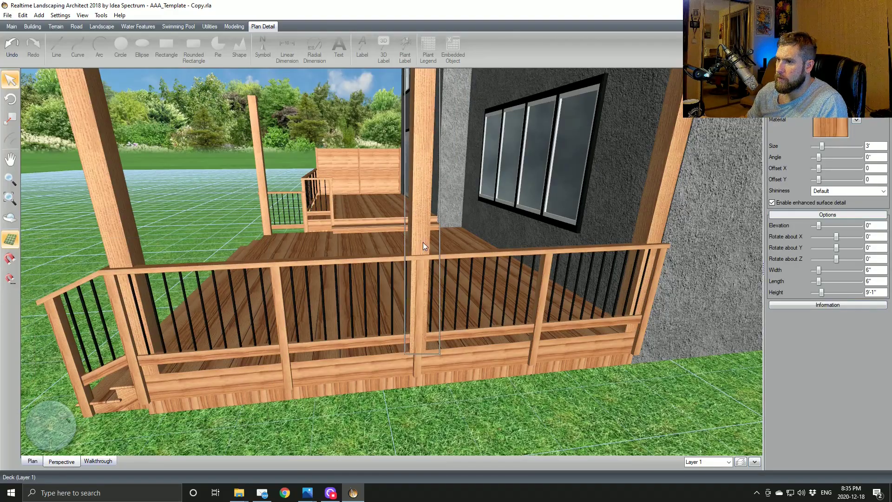
Step: Move the barbecue from the lawn onto the upper deck beside the privacy fence
{"action": "right_click_drag", "start_coordinate": [302, 299], "coordinate": [123, 50]}
{"action": "left_click", "coordinate": [31, 28]}
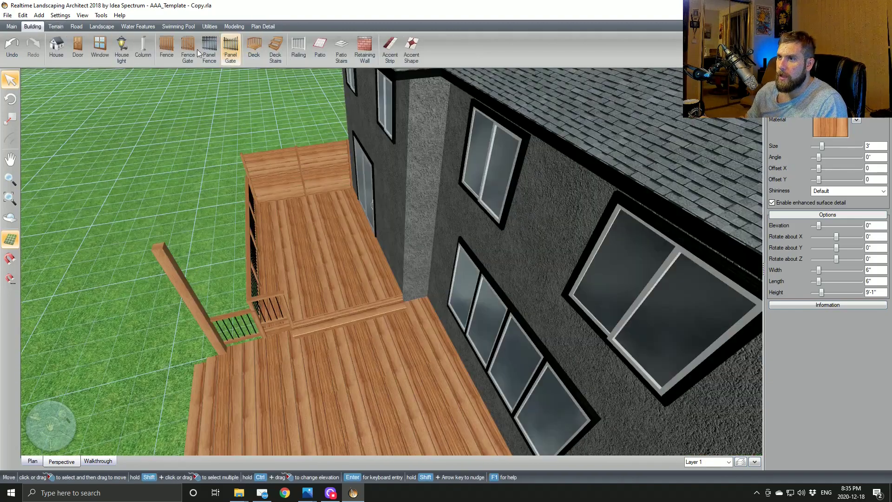
{"action": "left_click", "coordinate": [101, 27]}
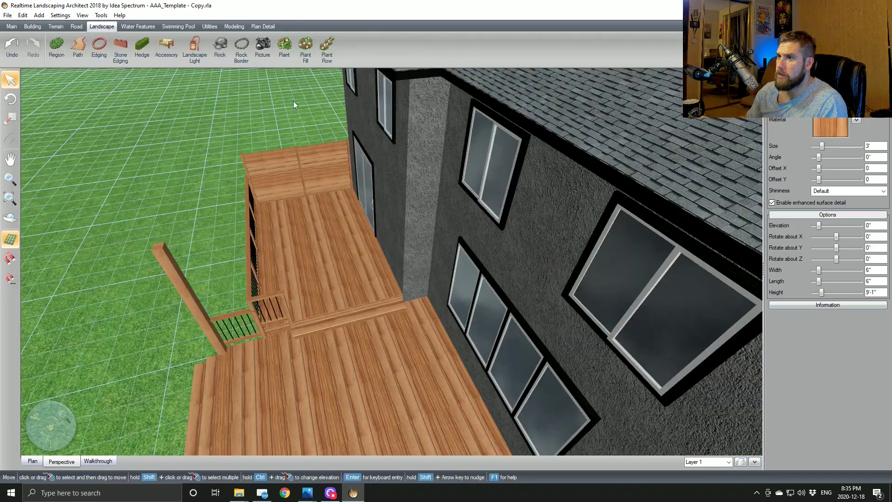
{"action": "scroll", "coordinate": [704, 212], "scroll_direction": "down", "scroll_amount": 3}
{"action": "scroll", "coordinate": [705, 212], "scroll_direction": "down", "scroll_amount": 7}
{"action": "right_click_drag", "start_coordinate": [425, 336], "coordinate": [430, 326]}
{"action": "middle_click_drag", "start_coordinate": [430, 327], "coordinate": [458, 283]}
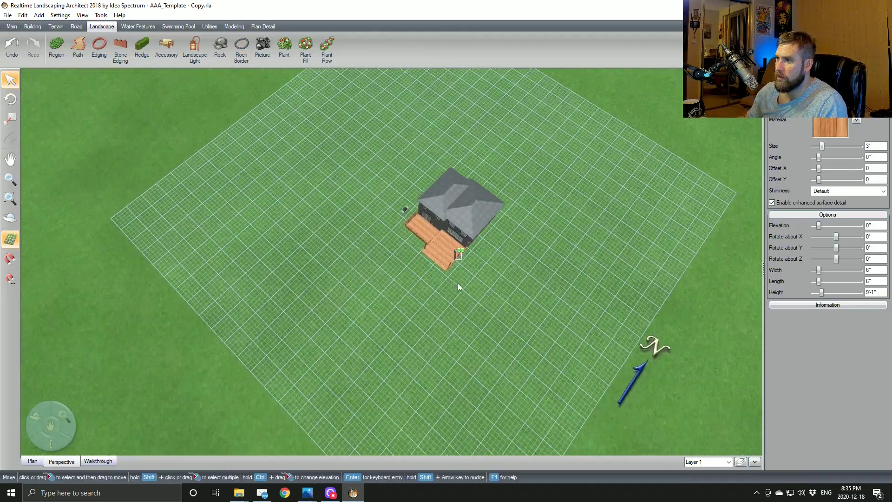
{"action": "scroll", "coordinate": [458, 283], "scroll_direction": "up", "scroll_amount": 5}
{"action": "scroll", "coordinate": [468, 166], "scroll_direction": "down", "scroll_amount": 4}
{"action": "scroll", "coordinate": [327, 163], "scroll_direction": "up", "scroll_amount": 8}
{"action": "left_click_drag", "start_coordinate": [316, 120], "coordinate": [401, 241]}
{"action": "right_click_drag", "start_coordinate": [402, 241], "coordinate": [476, 267]}
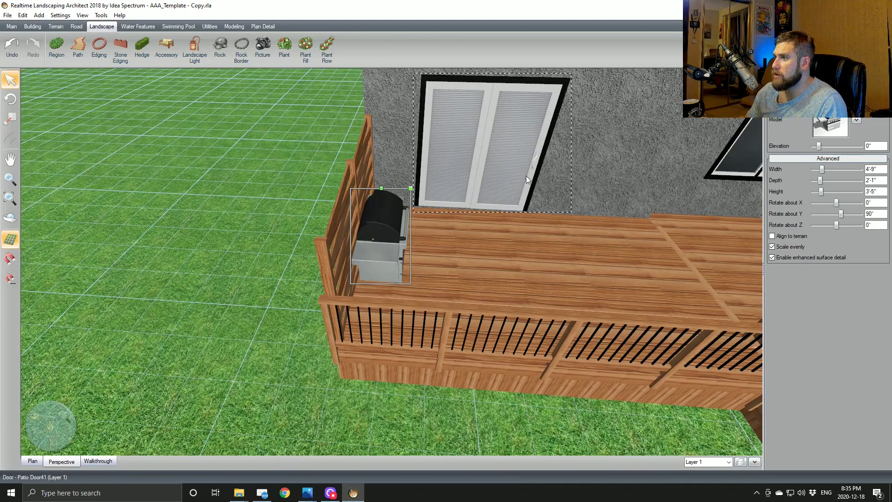
Step: Position the barbecue against the privacy fence, closer to the upper deck's front railing
{"action": "right_click_drag", "start_coordinate": [526, 180], "coordinate": [510, 225]}
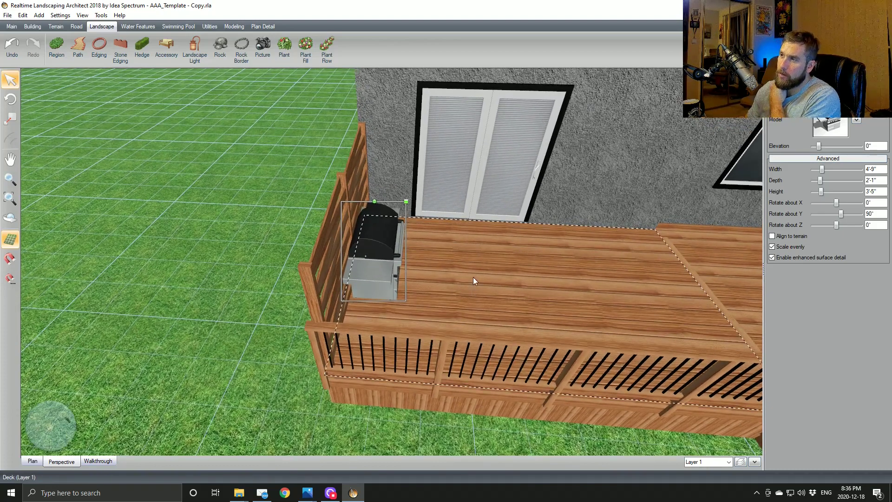
{"action": "right_click_drag", "start_coordinate": [473, 260], "coordinate": [370, 244]}
{"action": "left_click", "coordinate": [368, 234]}
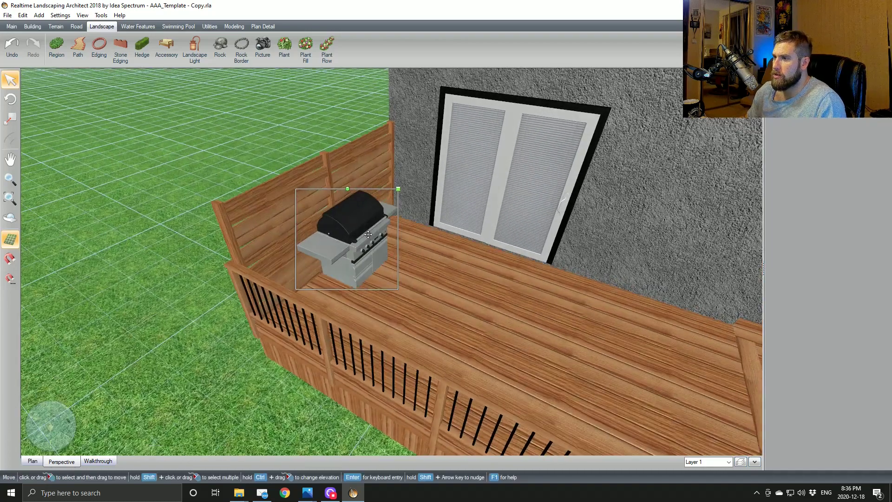
{"action": "left_click_drag", "start_coordinate": [368, 234], "coordinate": [343, 256]}
{"action": "right_click_drag", "start_coordinate": [343, 255], "coordinate": [354, 324]}
{"action": "left_click_drag", "start_coordinate": [354, 324], "coordinate": [351, 326]}
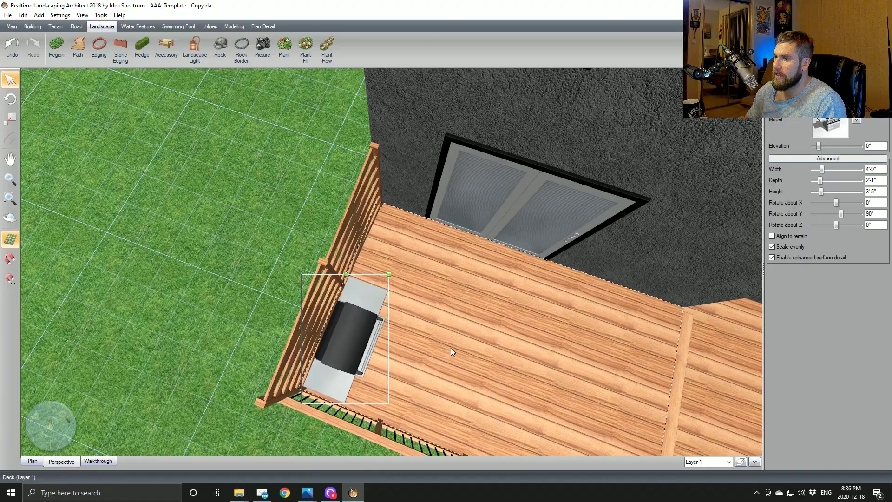
{"action": "right_click_drag", "start_coordinate": [451, 351], "coordinate": [407, 206]}
{"action": "right_click_drag", "start_coordinate": [420, 260], "coordinate": [386, 226]}
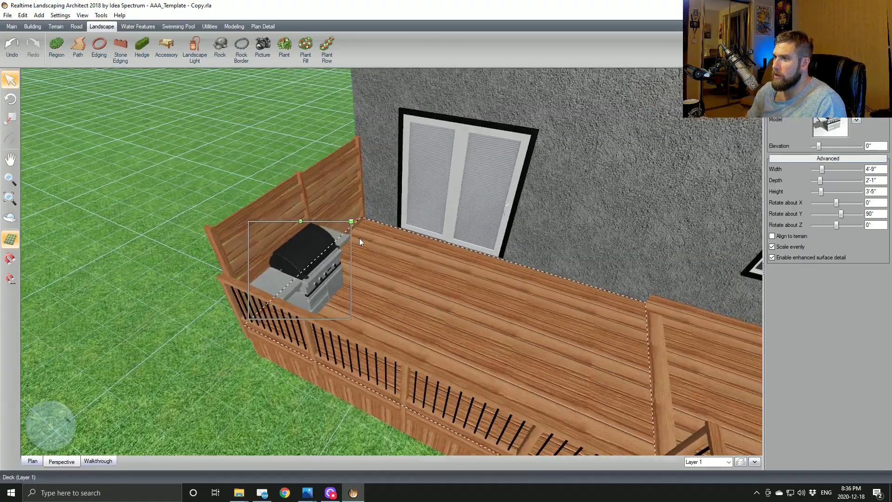
Step: Add the dark Stool19 from the furniture accessories on the lawn beside the deck
{"action": "middle_click_drag", "start_coordinate": [433, 321], "coordinate": [335, 223]}
{"action": "right_click_drag", "start_coordinate": [334, 224], "coordinate": [367, 284]}
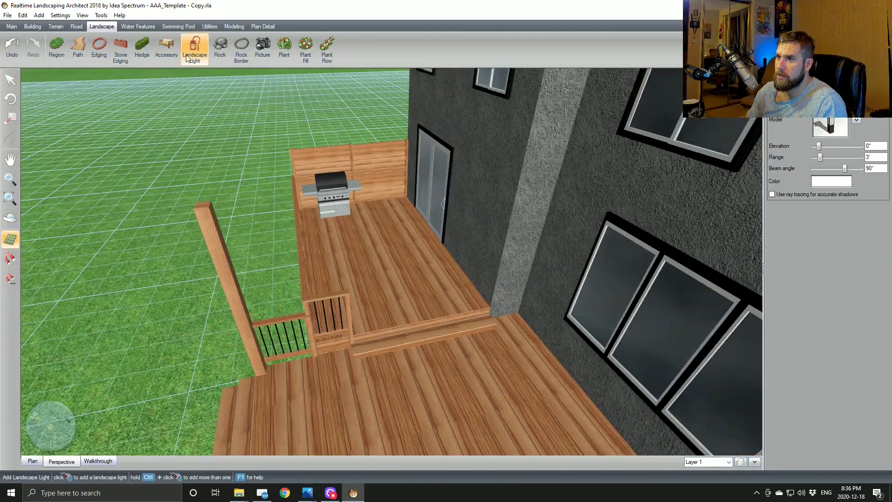
{"action": "left_click", "coordinate": [166, 46]}
{"action": "left_click", "coordinate": [853, 127]}
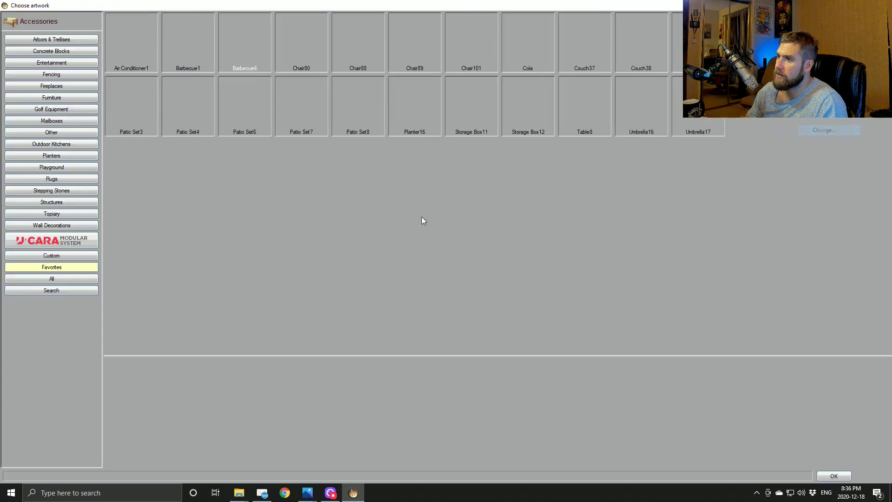
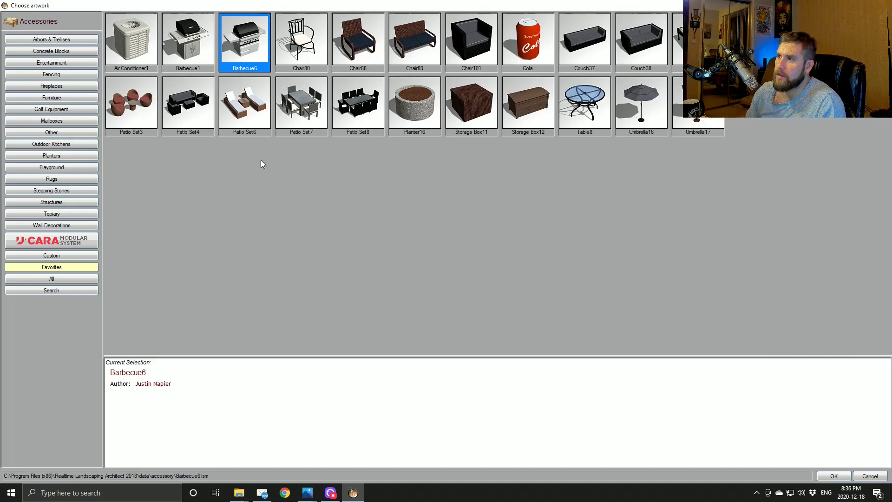
{"action": "left_click", "coordinate": [69, 98]}
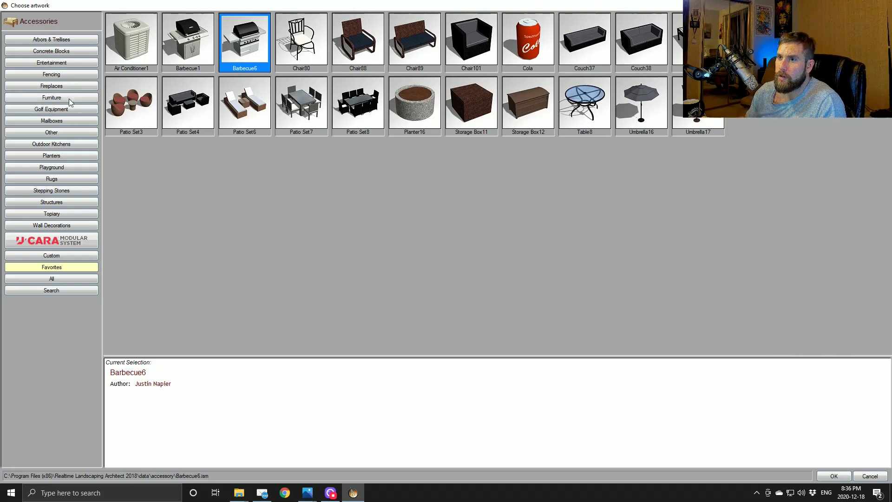
{"action": "scroll", "coordinate": [515, 196], "scroll_direction": "down", "scroll_amount": 20}
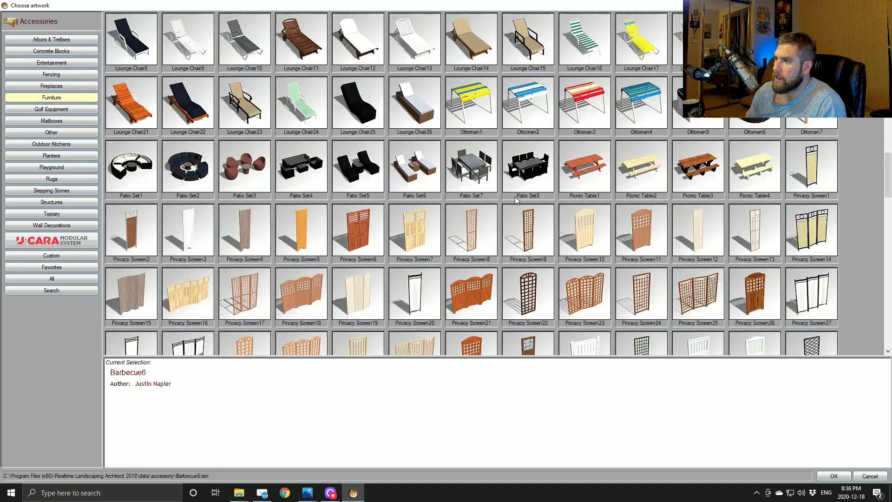
{"action": "scroll", "coordinate": [517, 197], "scroll_direction": "down", "scroll_amount": 3}
{"action": "scroll", "coordinate": [517, 197], "scroll_direction": "up", "scroll_amount": 3}
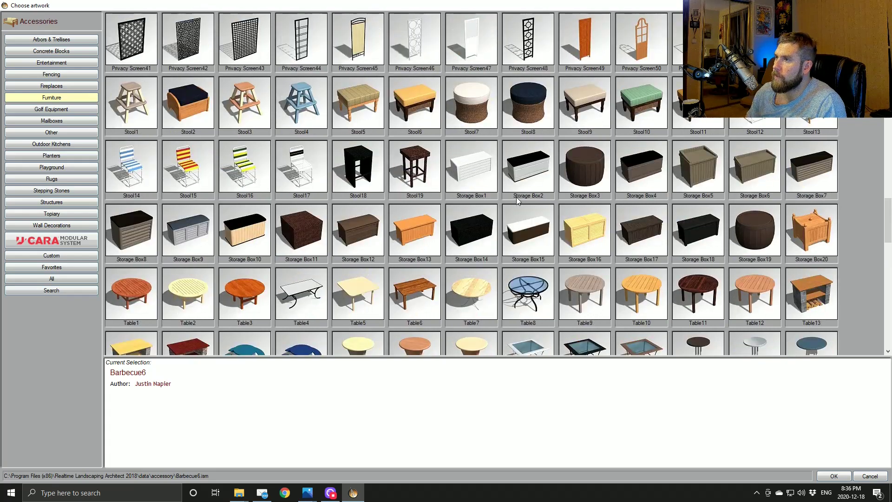
{"action": "left_click", "coordinate": [424, 169]}
{"action": "double_click", "coordinate": [424, 169]}
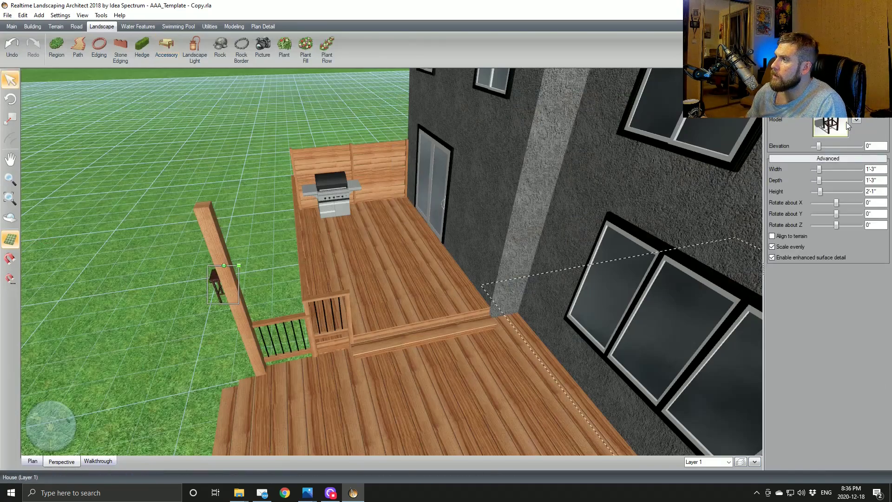
Step: Add the round bar table Table24 to the upper deck and scale it down to about 1'-10" wide and 3'-2" high
{"action": "left_click", "coordinate": [169, 53]}
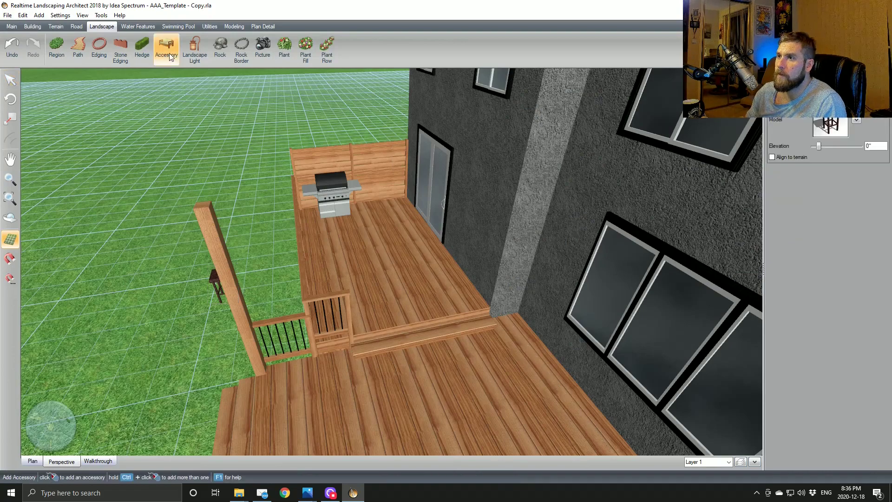
{"action": "left_click", "coordinate": [832, 130]}
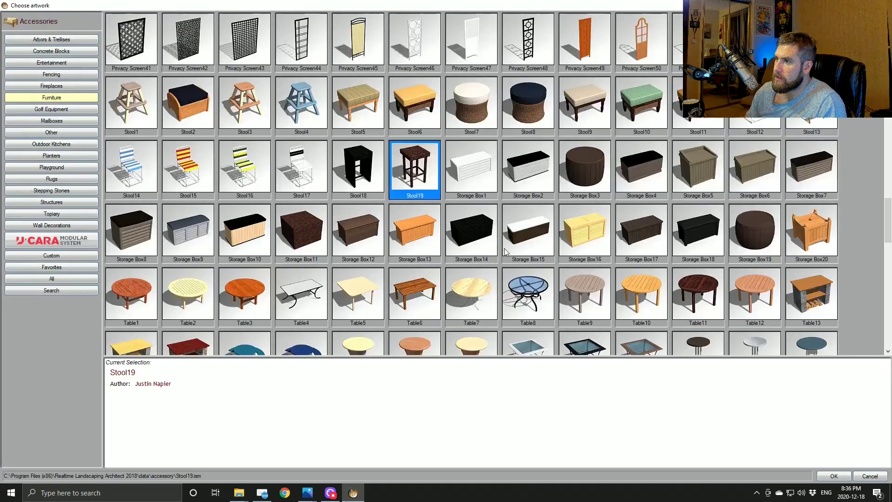
{"action": "scroll", "coordinate": [526, 246], "scroll_direction": "down", "scroll_amount": 10}
{"action": "scroll", "coordinate": [533, 248], "scroll_direction": "up", "scroll_amount": 9}
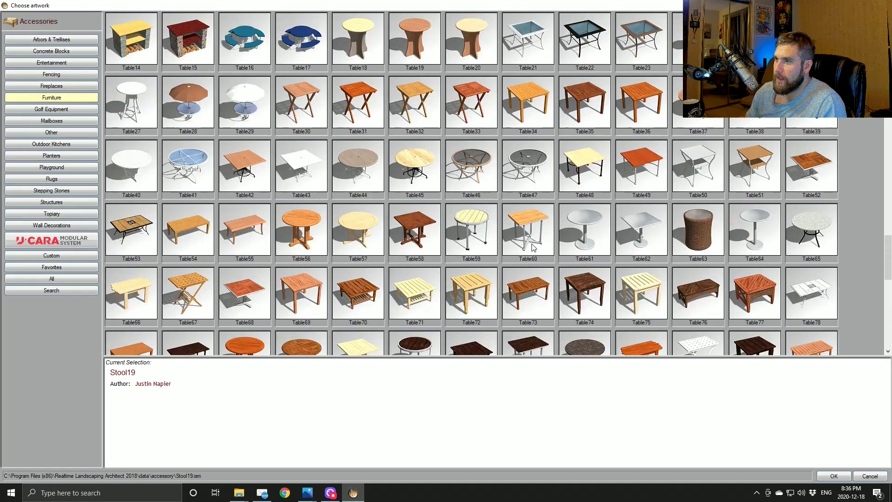
{"action": "scroll", "coordinate": [533, 248], "scroll_direction": "up", "scroll_amount": 3}
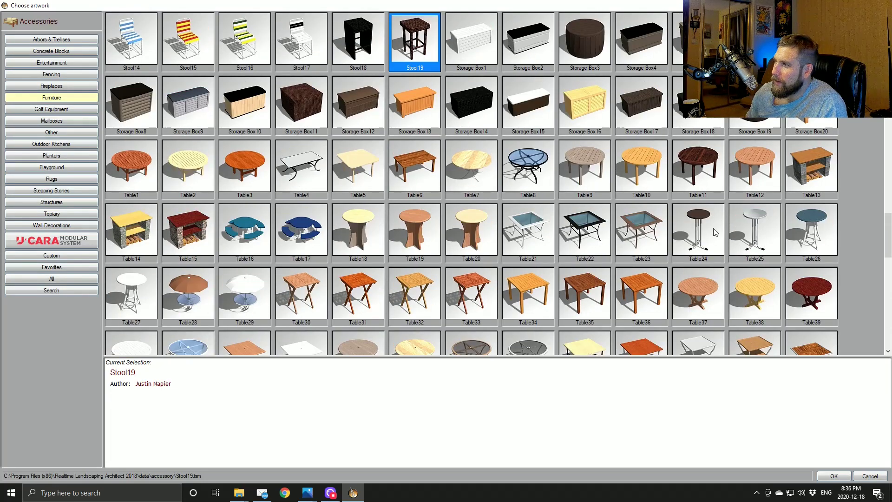
{"action": "double_click", "coordinate": [698, 230]}
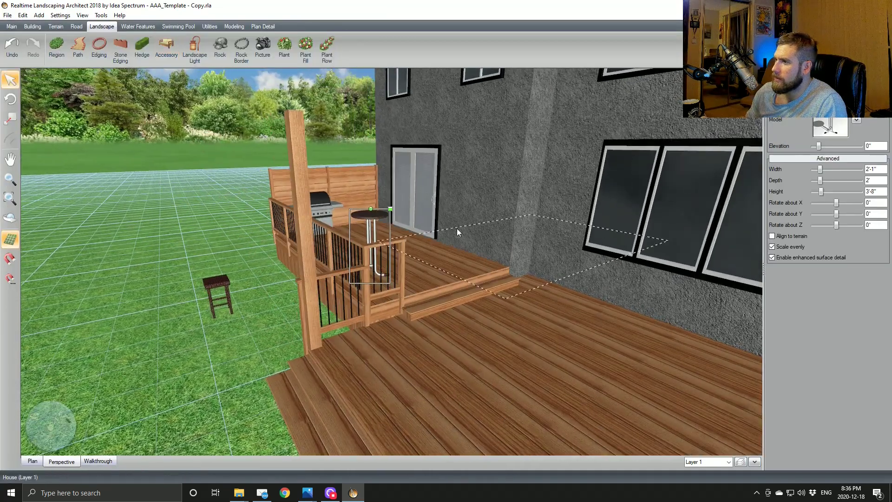
{"action": "left_click_drag", "start_coordinate": [386, 215], "coordinate": [386, 216]}
{"action": "middle_click_drag", "start_coordinate": [388, 214], "coordinate": [386, 242]}
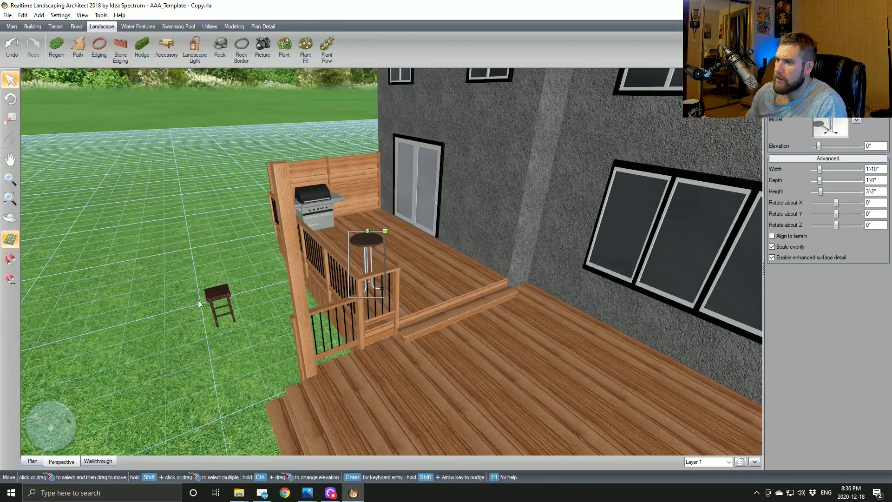
Step: Move the bar table closer to the upper deck's front railing and set the stool, scaled to about 1'-1" wide, beside it
{"action": "left_click_drag", "start_coordinate": [217, 297], "coordinate": [359, 234]}
{"action": "left_click", "coordinate": [33, 461]}
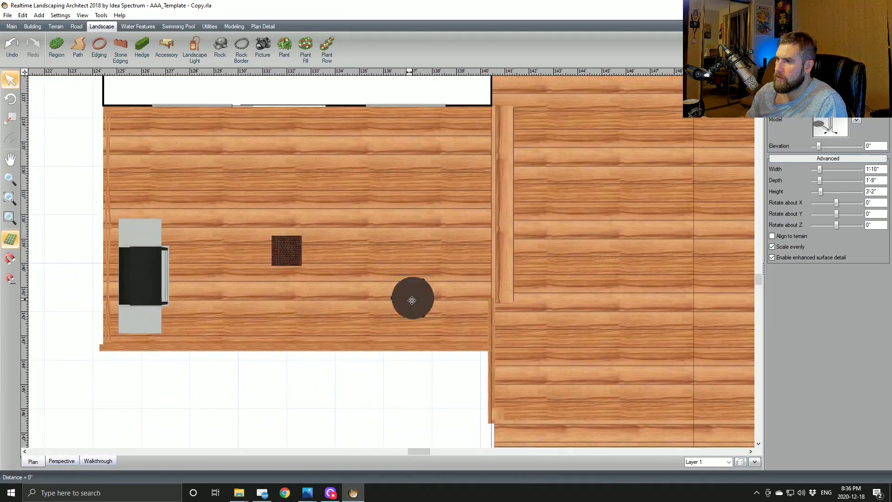
{"action": "left_click_drag", "start_coordinate": [411, 298], "coordinate": [389, 316]}
{"action": "left_click_drag", "start_coordinate": [302, 258], "coordinate": [352, 315]}
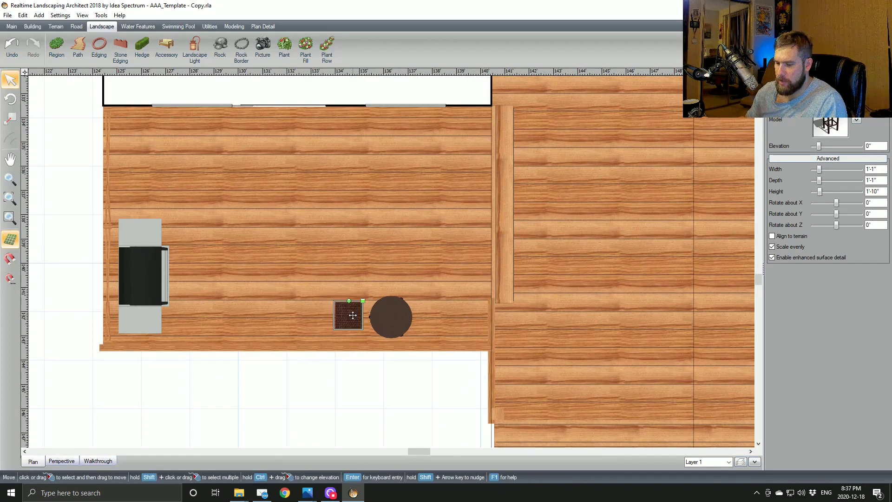
Step: Duplicate the stool twice, placing one copy on the table's opposite side and one on its house side
{"action": "key", "text": "ctrl+d"}
{"action": "left_click_drag", "start_coordinate": [391, 271], "coordinate": [429, 316]}
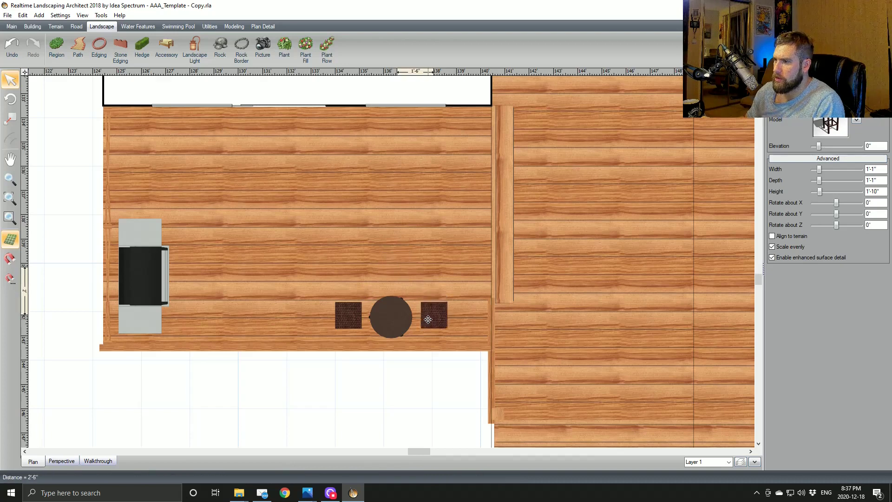
{"action": "key", "text": "ctrl+v"}
{"action": "left_click_drag", "start_coordinate": [474, 265], "coordinate": [399, 279]}
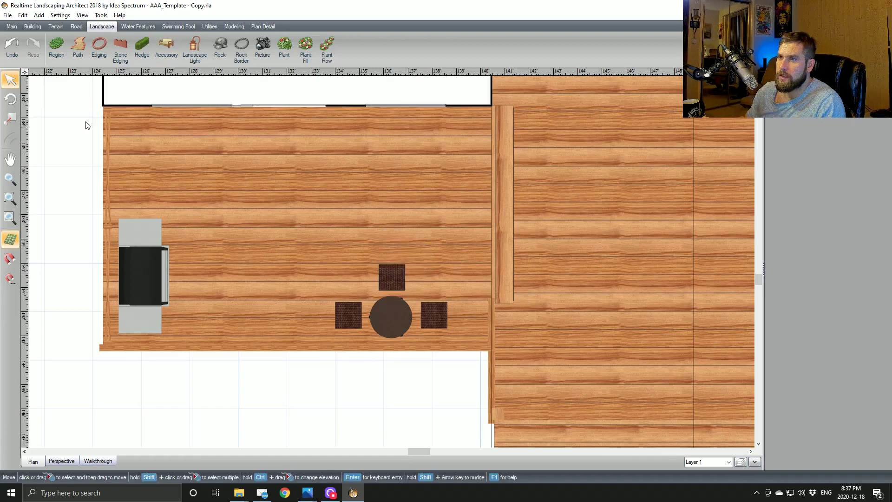
Step: Add the Cider Bottle accessory in plan at the bar table's position
{"action": "left_click", "coordinate": [166, 47]}
{"action": "left_click", "coordinate": [858, 120]}
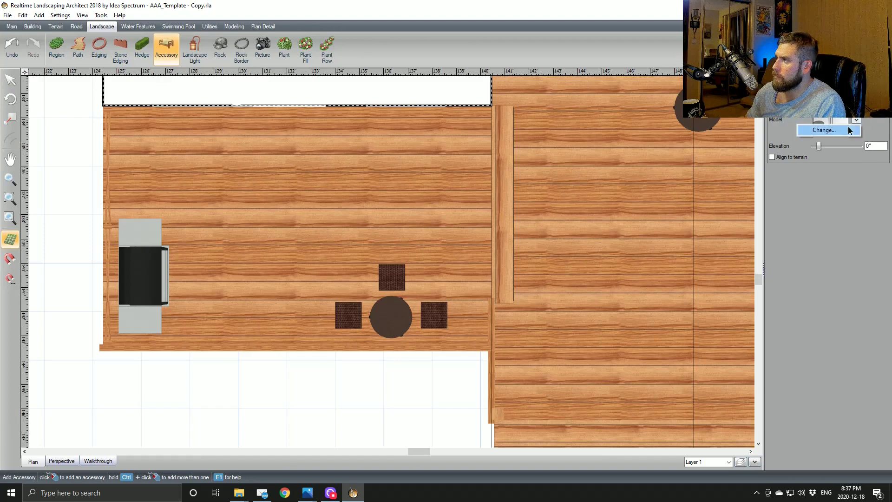
{"action": "left_click", "coordinate": [846, 128]}
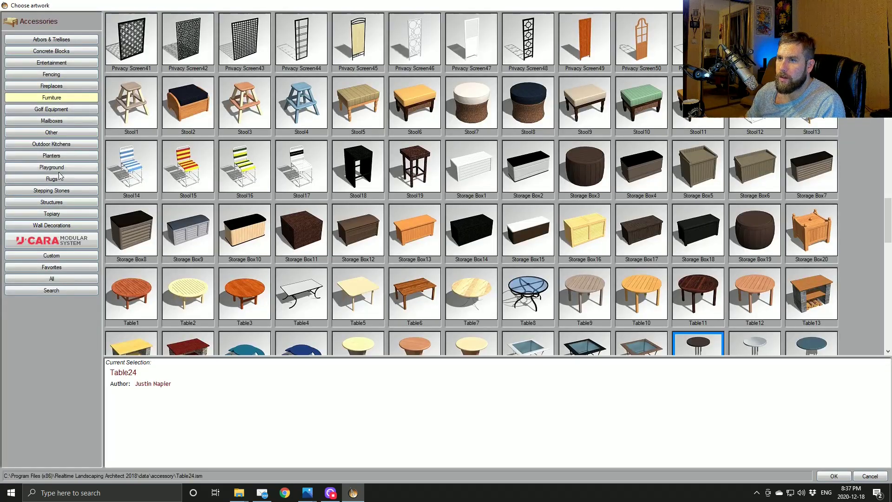
{"action": "left_click", "coordinate": [51, 132]}
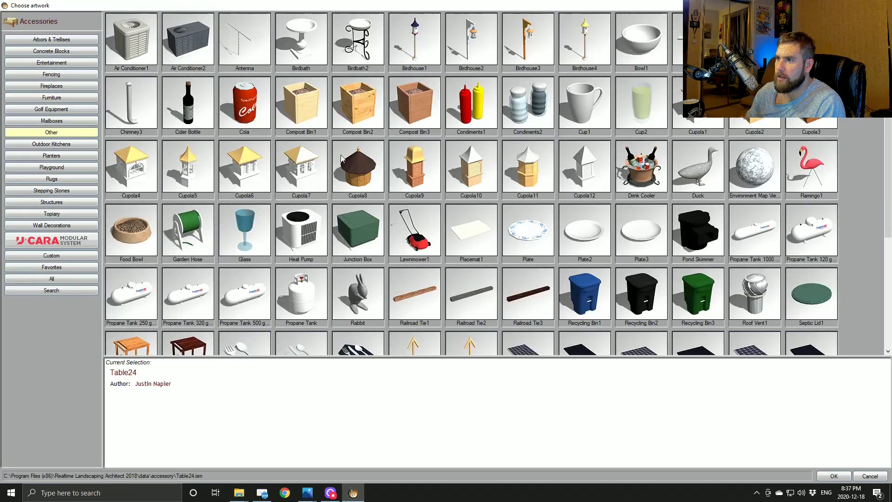
{"action": "double_click", "coordinate": [211, 110]}
{"action": "left_click", "coordinate": [395, 319]}
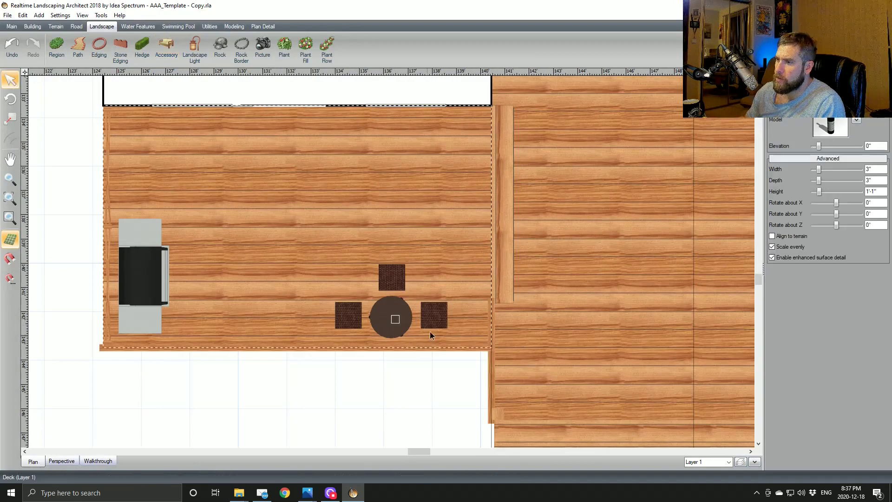
{"action": "right_click", "coordinate": [436, 316]}
{"action": "left_click", "coordinate": [391, 410]}
Step: Raise the cider bottle to an elevation of 3'-2" so that it stands on the bar table
{"action": "left_click", "coordinate": [61, 462]}
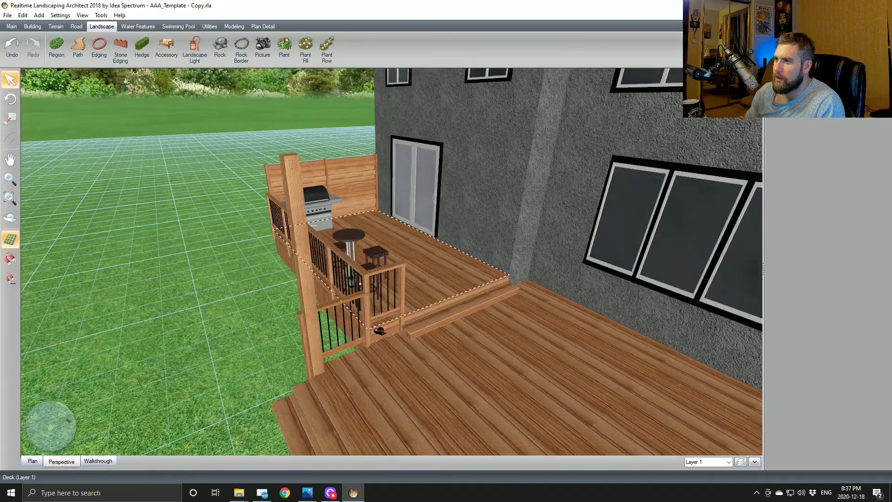
{"action": "scroll", "coordinate": [320, 335], "scroll_direction": "up", "scroll_amount": 3}
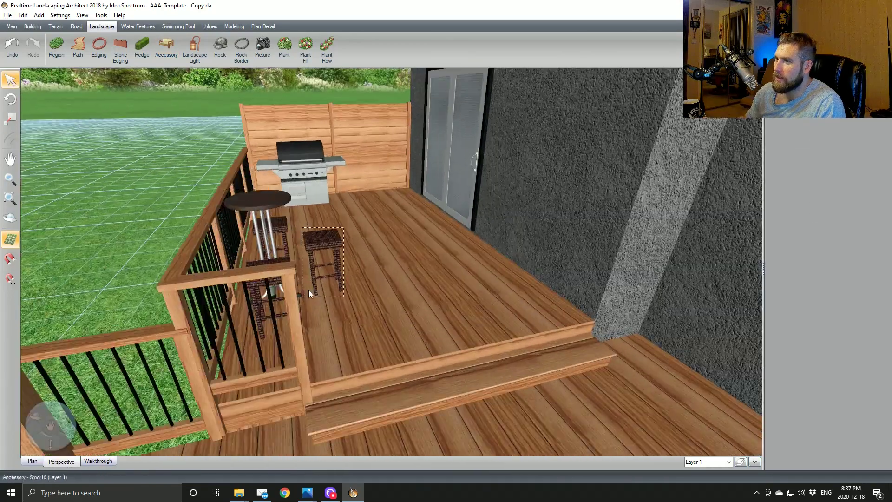
{"action": "middle_click_drag", "start_coordinate": [309, 290], "coordinate": [448, 300]}
{"action": "left_click", "coordinate": [423, 299]}
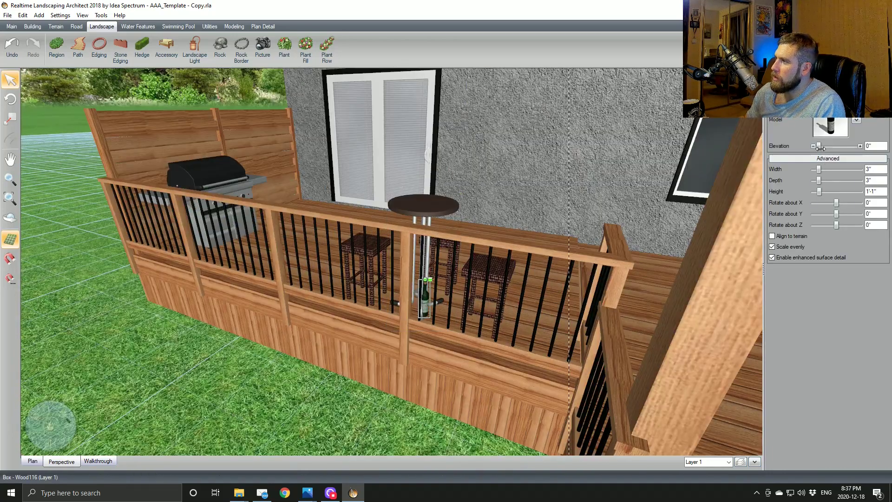
{"action": "left_click_drag", "start_coordinate": [821, 148], "coordinate": [822, 147]}
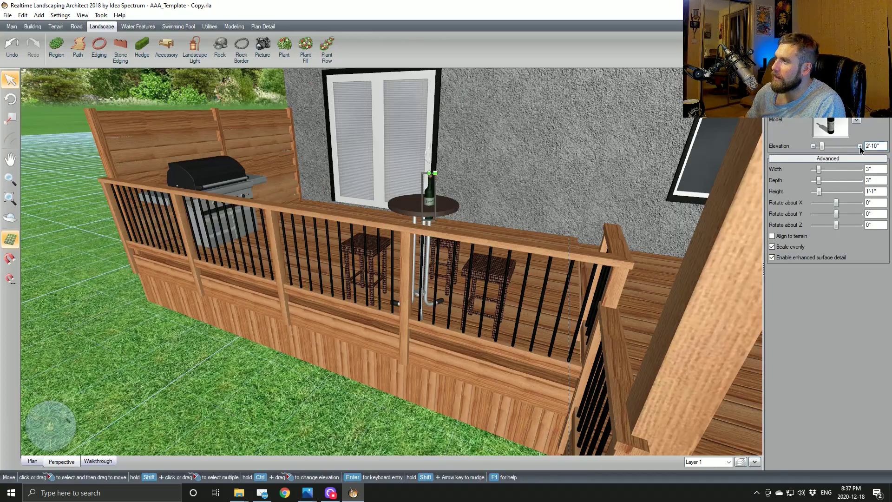
{"action": "left_click", "coordinate": [860, 146]}
{"action": "left_click", "coordinate": [860, 146]}
{"action": "left_click", "coordinate": [860, 146]}
{"action": "left_click", "coordinate": [860, 146]}
Step: Examine the bottle's position on the bar table and the whole two-level deck from several angles
{"action": "middle_click_drag", "start_coordinate": [665, 208], "coordinate": [446, 276]}
{"action": "scroll", "coordinate": [514, 259], "scroll_direction": "down", "scroll_amount": 3}
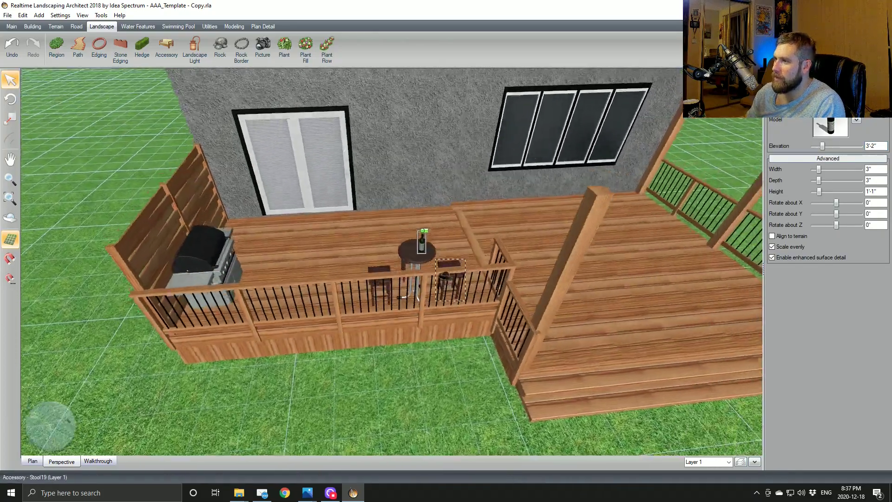
{"action": "scroll", "coordinate": [450, 281], "scroll_direction": "up", "scroll_amount": 3}
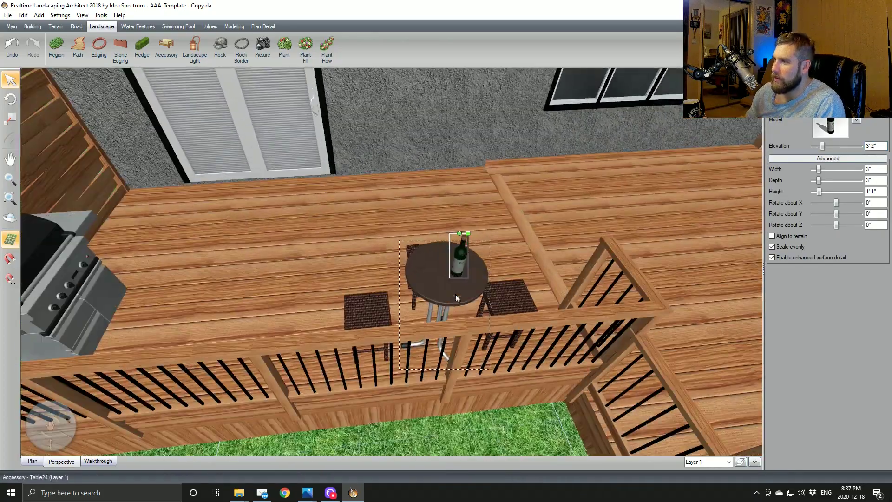
{"action": "left_click", "coordinate": [458, 255]}
{"action": "scroll", "coordinate": [552, 319], "scroll_direction": "down", "scroll_amount": 4}
{"action": "middle_click_drag", "start_coordinate": [551, 319], "coordinate": [280, 285]}
{"action": "right_click_drag", "start_coordinate": [280, 286], "coordinate": [478, 303]}
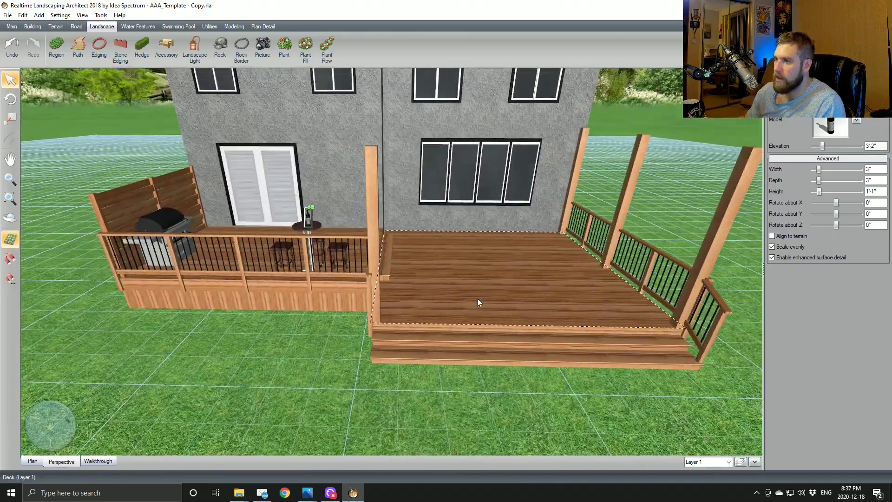
{"action": "middle_click_drag", "start_coordinate": [487, 383], "coordinate": [420, 378]}
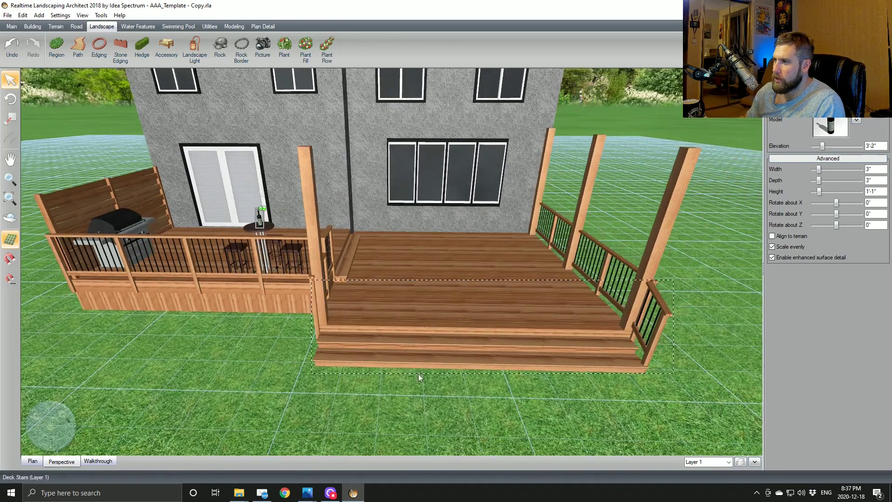
Step: Delete the 8'-4" and 7'-6" dimensions from the plan around the lower deck
{"action": "left_click", "coordinate": [34, 460]}
{"action": "scroll", "coordinate": [464, 234], "scroll_direction": "down", "scroll_amount": 3}
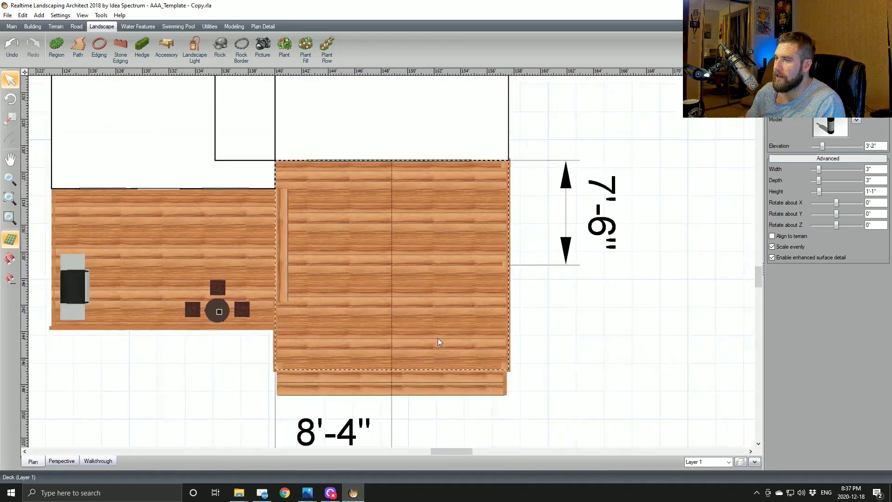
{"action": "scroll", "coordinate": [438, 343], "scroll_direction": "down", "scroll_amount": 2}
{"action": "left_click", "coordinate": [363, 397]}
{"action": "right_click", "coordinate": [364, 397]}
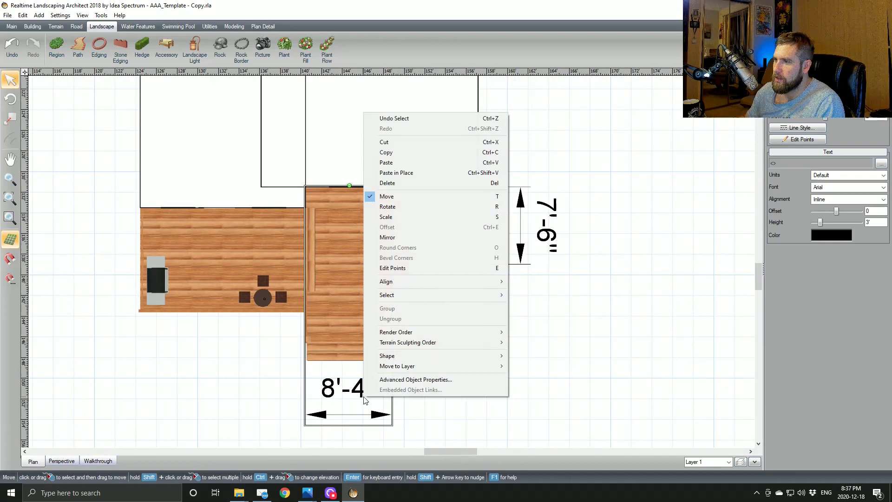
{"action": "left_click", "coordinate": [387, 183]}
{"action": "left_click", "coordinate": [547, 226]}
{"action": "right_click", "coordinate": [547, 226]}
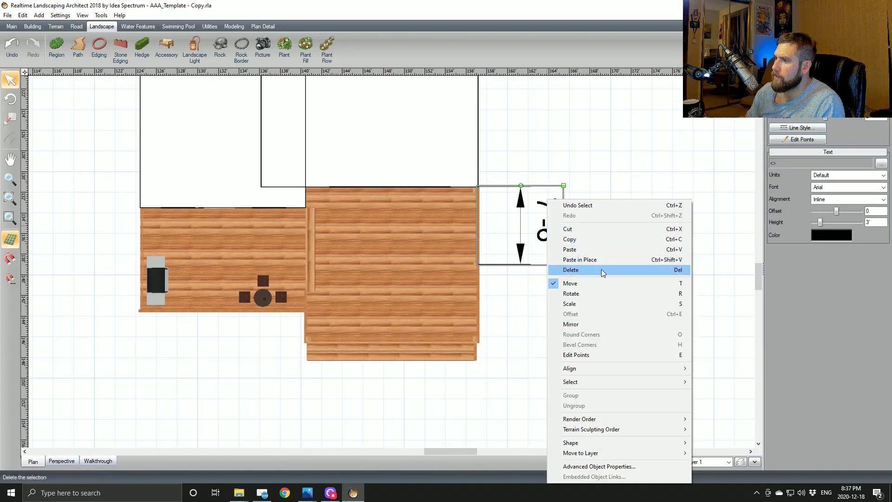
{"action": "left_click", "coordinate": [601, 270]}
Step: Duplicate the 6" wood post at the deck corner beside the stairs and place the copy in front of the stairs
{"action": "scroll", "coordinate": [568, 266], "scroll_direction": "up", "scroll_amount": 3}
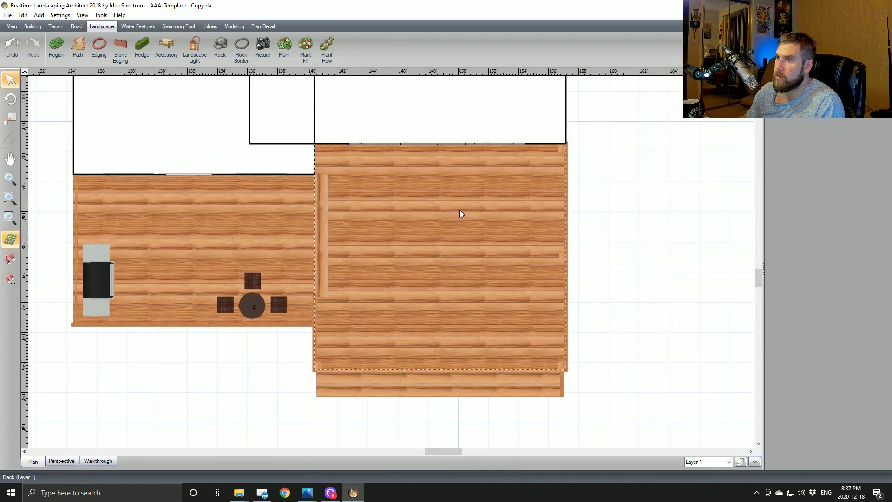
{"action": "left_click", "coordinate": [159, 77]}
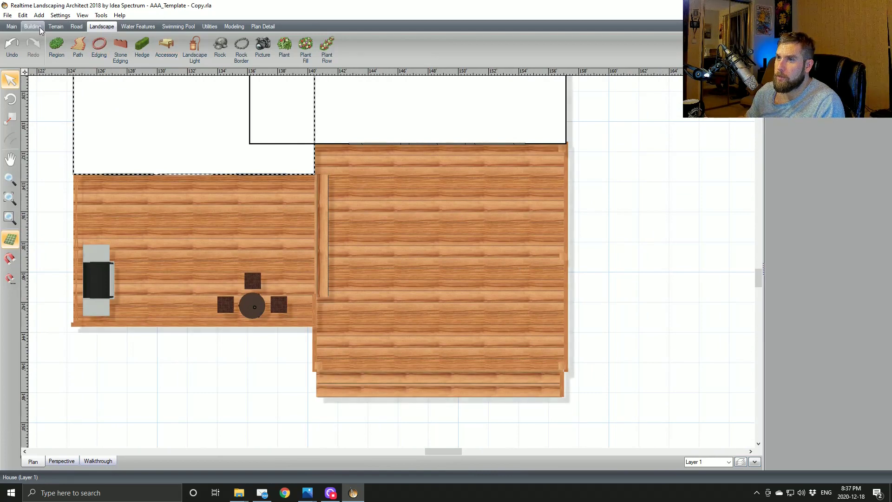
{"action": "left_click", "coordinate": [318, 366]}
{"action": "left_click", "coordinate": [318, 366]}
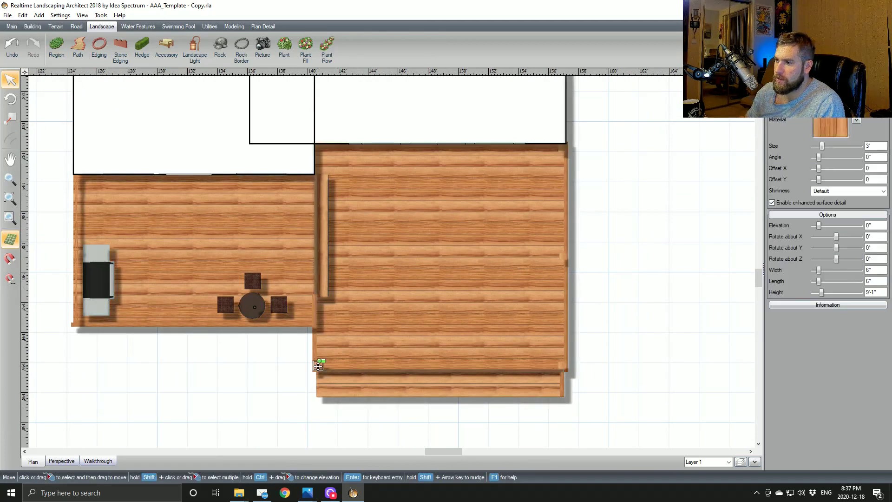
{"action": "key", "text": "ctrl+v"}
{"action": "left_click_drag", "start_coordinate": [350, 336], "coordinate": [356, 408]}
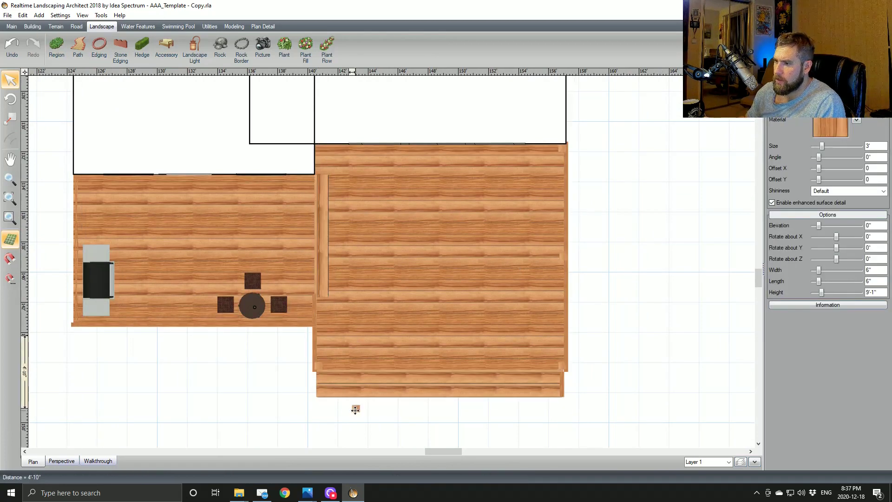
Step: Widen the copied post to 20'-10" to form a beam and position it centrally across the stairs
{"action": "middle_click_drag", "start_coordinate": [463, 373], "coordinate": [463, 369]}
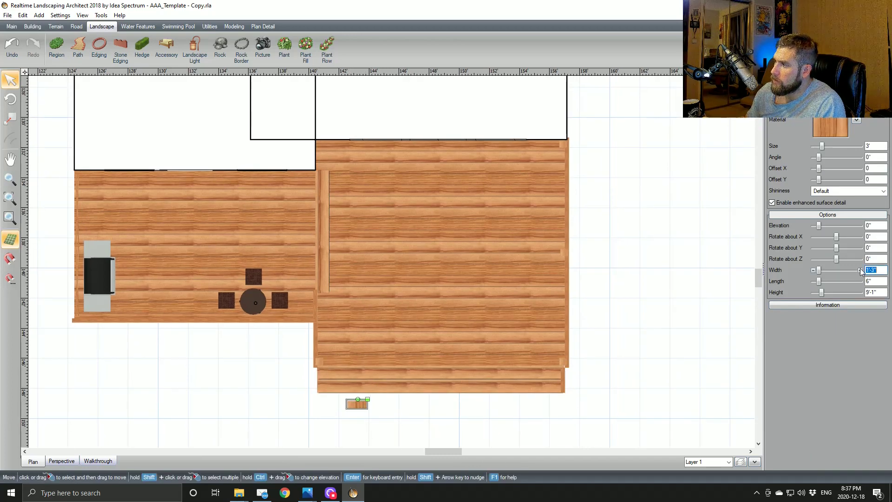
{"action": "left_click_drag", "start_coordinate": [819, 270], "coordinate": [826, 274]}
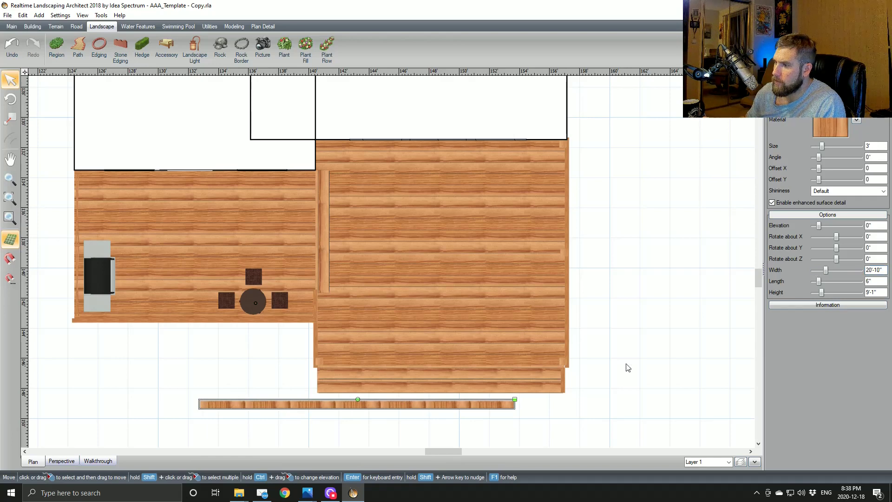
{"action": "left_click_drag", "start_coordinate": [445, 404], "coordinate": [529, 377]}
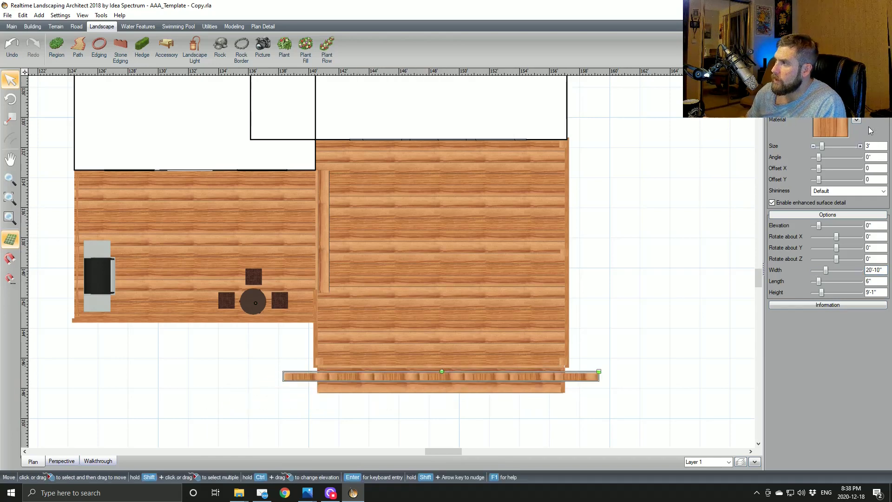
Step: Apply the Wood101 deck and fence material to the beam
{"action": "left_click", "coordinate": [856, 120]}
{"action": "left_click", "coordinate": [843, 130]}
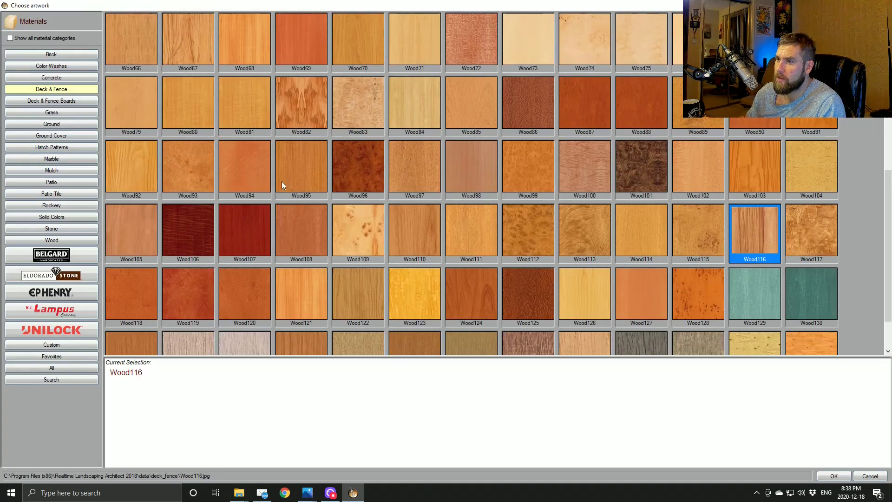
{"action": "double_click", "coordinate": [641, 167]}
Step: Move the beam closer to the front edge of the deck, beside the two corner posts
{"action": "scroll", "coordinate": [428, 384], "scroll_direction": "up", "scroll_amount": 5}
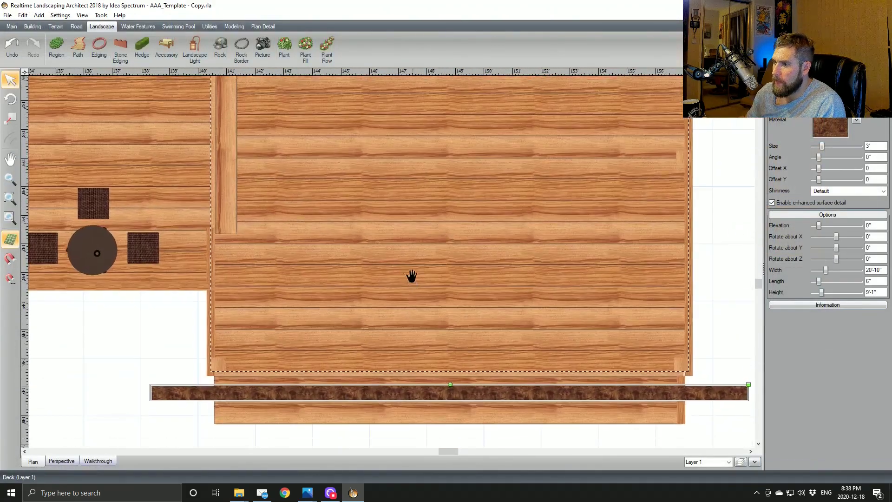
{"action": "middle_click_drag", "start_coordinate": [412, 276], "coordinate": [379, 197]}
{"action": "scroll", "coordinate": [386, 209], "scroll_direction": "up", "scroll_amount": 1}
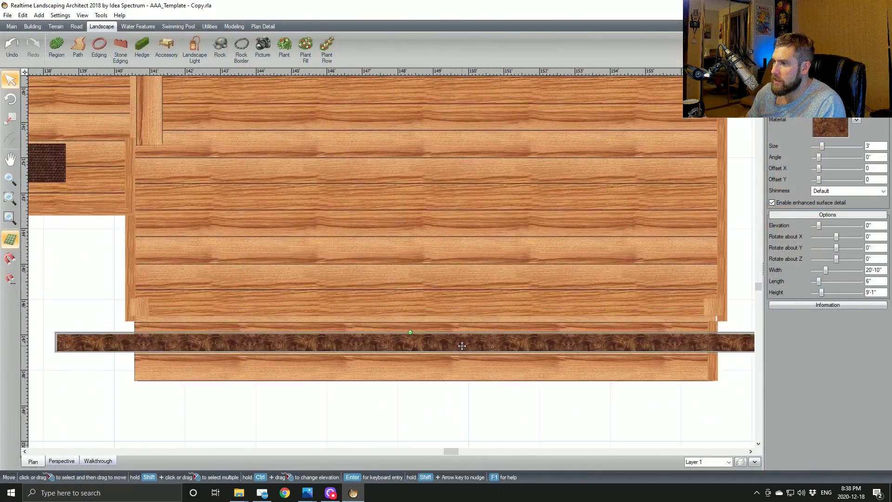
{"action": "left_click_drag", "start_coordinate": [462, 342], "coordinate": [462, 333]}
{"action": "middle_click_drag", "start_coordinate": [466, 307], "coordinate": [414, 301]}
{"action": "scroll", "coordinate": [413, 300], "scroll_direction": "down", "scroll_amount": 1}
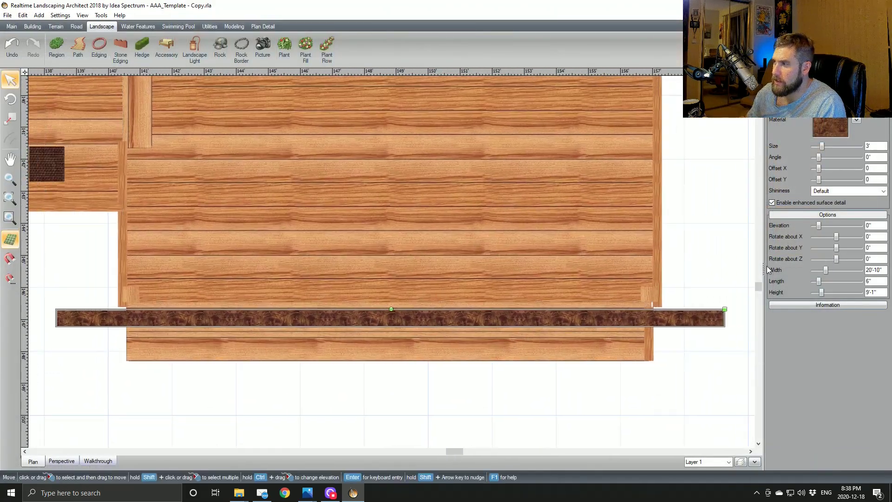
Step: Reduce the beam's length to 2"
{"action": "left_click", "coordinate": [813, 281]}
{"action": "left_click", "coordinate": [813, 281]}
{"action": "left_click", "coordinate": [813, 281]}
{"action": "left_click", "coordinate": [813, 281]}
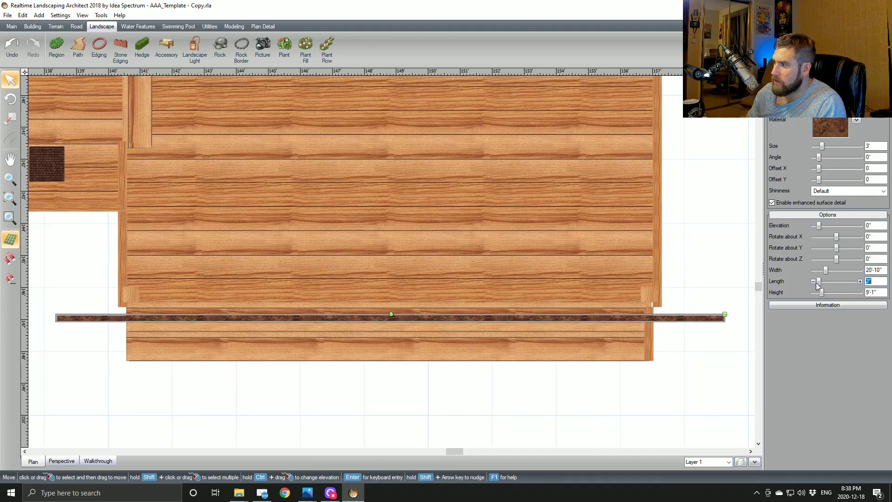
Step: Centre the dark beam across the front deck posts and reduce its width to 19'-1"
{"action": "left_click_drag", "start_coordinate": [480, 318], "coordinate": [493, 305]}
{"action": "left_click", "coordinate": [813, 270]}
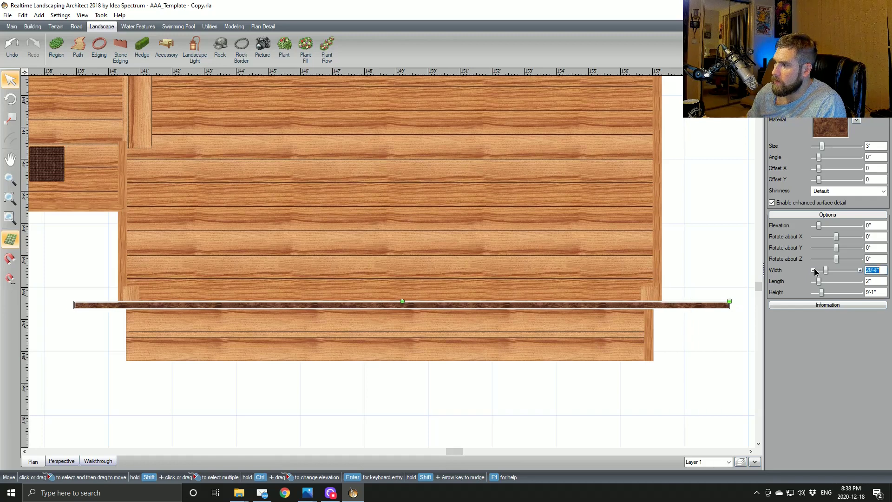
{"action": "left_click", "coordinate": [814, 270]}
{"action": "left_click", "coordinate": [813, 270]}
{"action": "left_click_drag", "start_coordinate": [601, 304], "coordinate": [592, 302]}
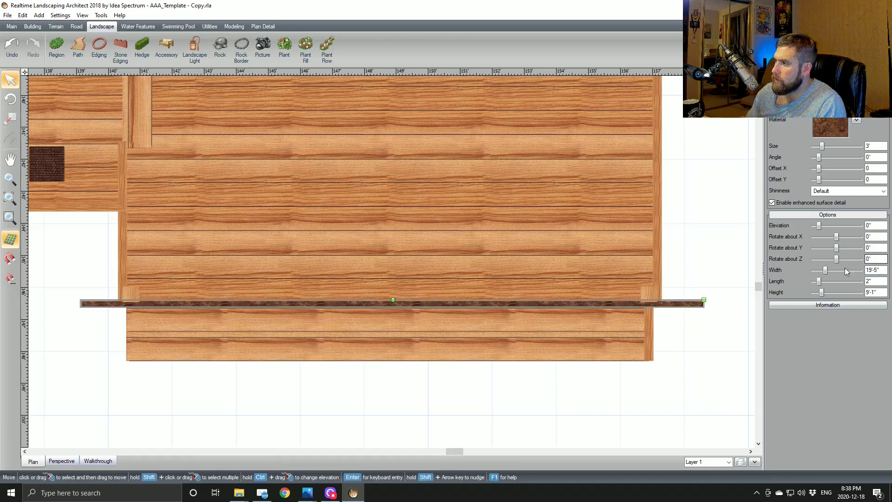
{"action": "left_click", "coordinate": [813, 270]}
{"action": "left_click", "coordinate": [813, 270]}
{"action": "left_click", "coordinate": [813, 270]}
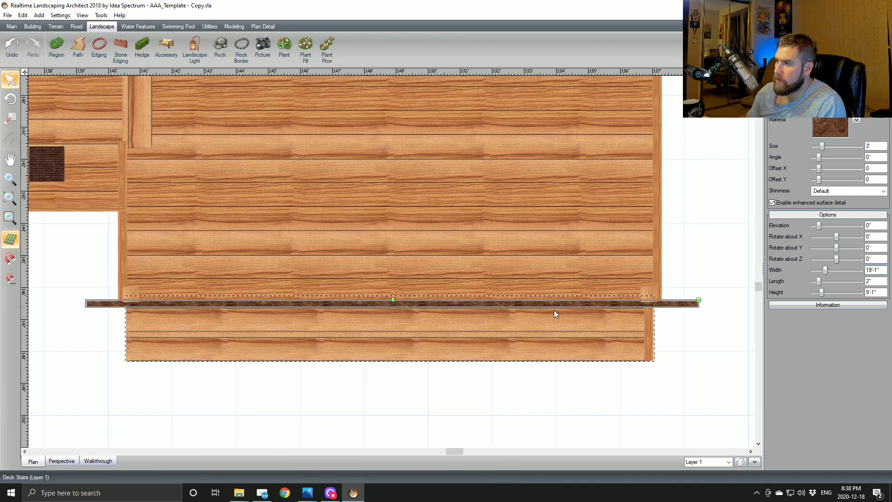
{"action": "left_click_drag", "start_coordinate": [530, 306], "coordinate": [530, 304]}
Step: Copy the dark beam and place the duplicate parallel to it on the house side of the front posts
{"action": "key", "text": "ctrl+c"}
{"action": "key", "text": "ctrl+v"}
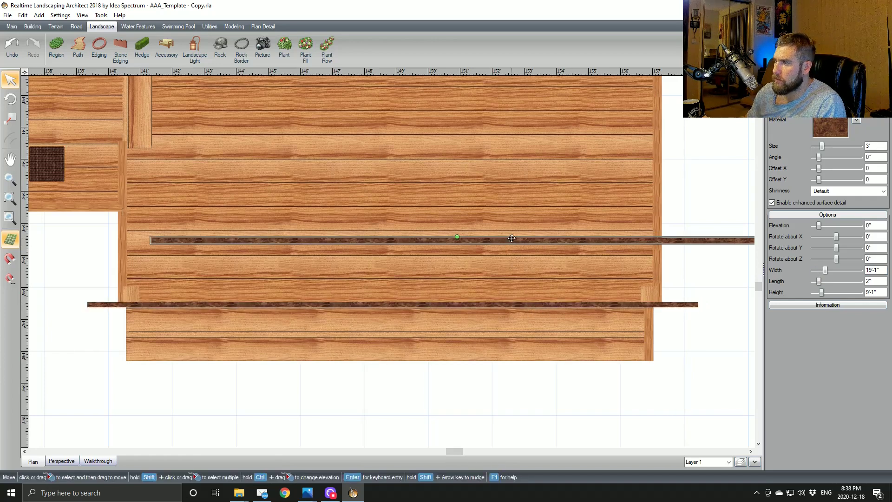
{"action": "left_click_drag", "start_coordinate": [510, 238], "coordinate": [450, 281]}
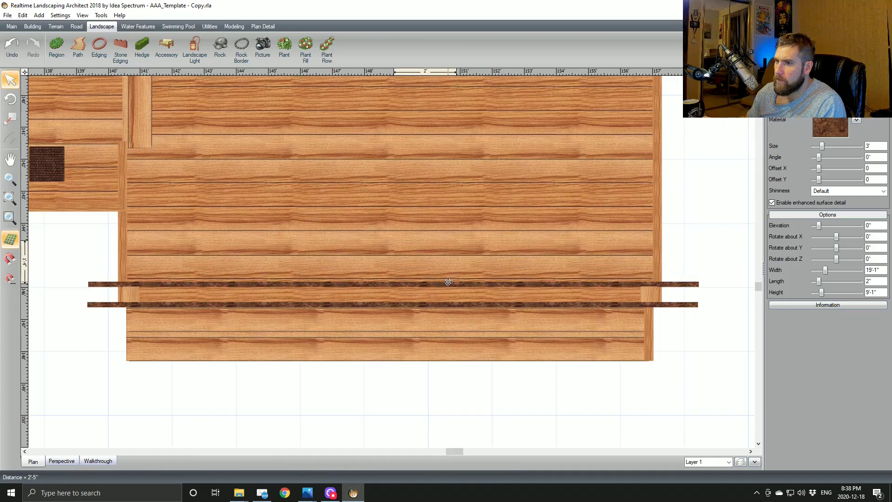
{"action": "left_click_drag", "start_coordinate": [447, 282], "coordinate": [448, 282]}
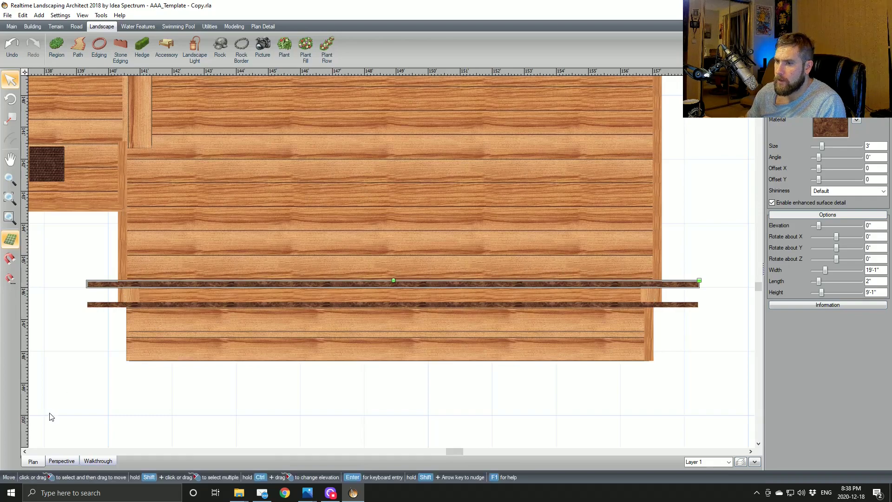
Step: Select both parallel beams and set their height to 9"
{"action": "left_click", "coordinate": [162, 307], "text": "shift"}
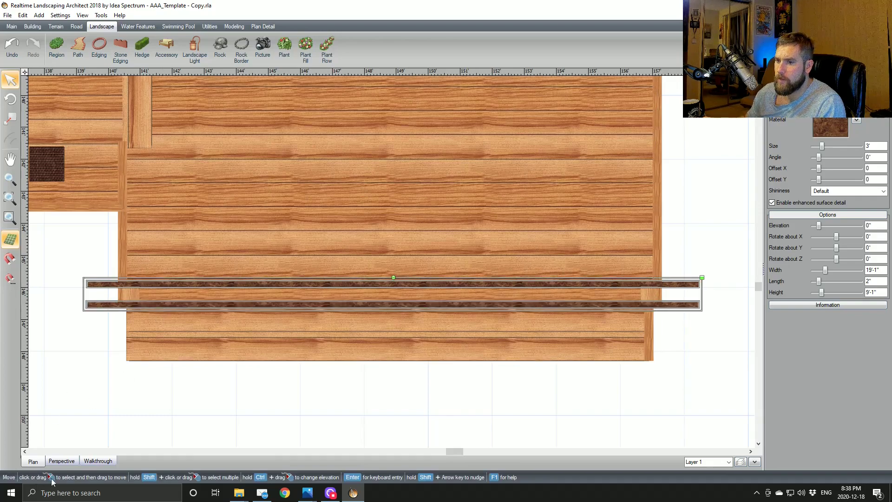
{"action": "left_click", "coordinate": [61, 461]}
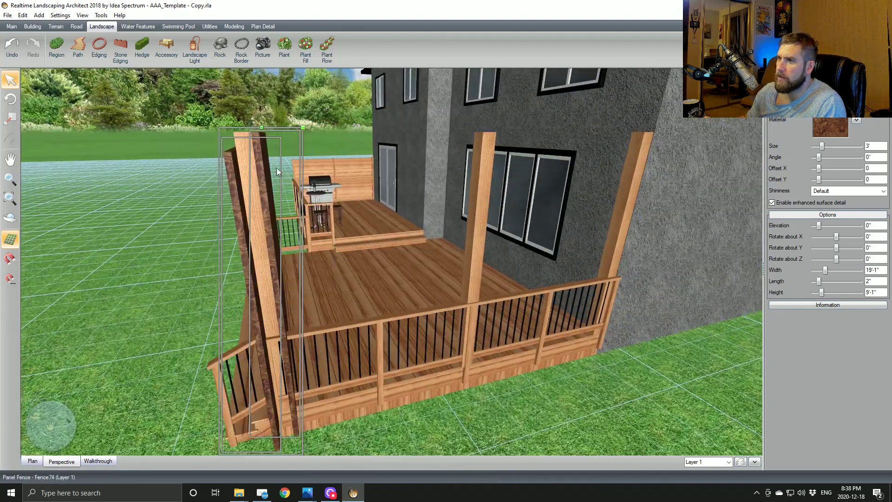
{"action": "left_click_drag", "start_coordinate": [813, 293], "coordinate": [813, 293]}
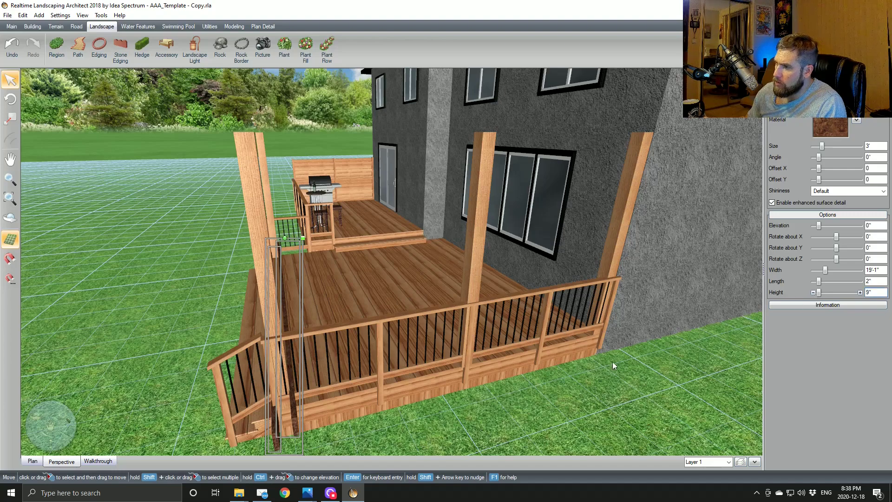
Step: Raise both parallel beams to an elevation of 8'-4" so they meet the tops of the posts
{"action": "middle_click_drag", "start_coordinate": [612, 361], "coordinate": [560, 335]}
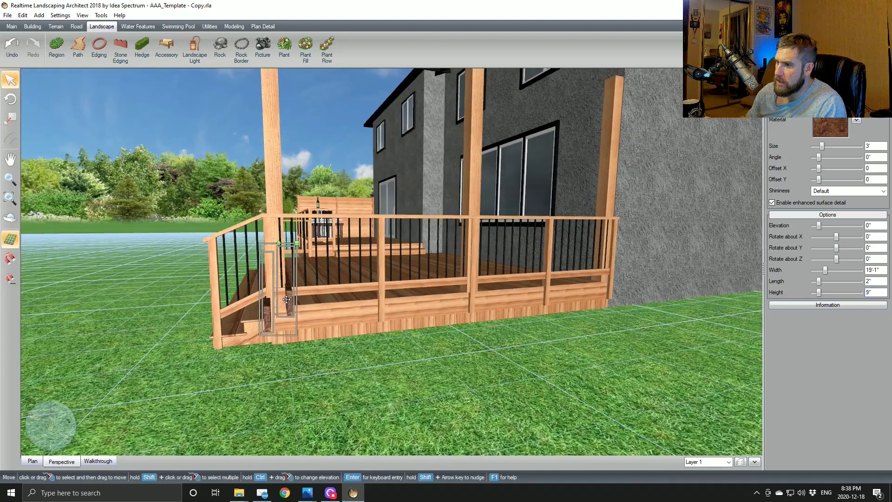
{"action": "left_click_drag", "start_coordinate": [860, 225], "coordinate": [860, 225]}
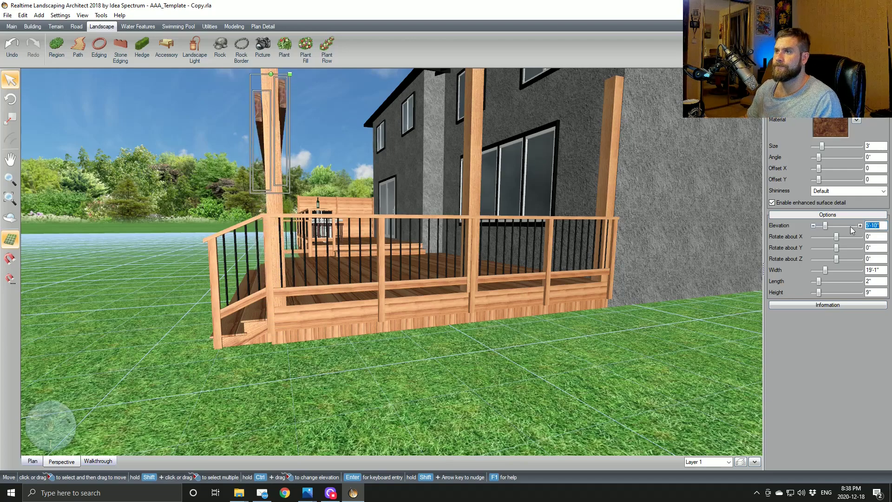
{"action": "right_click_drag", "start_coordinate": [469, 261], "coordinate": [578, 273]}
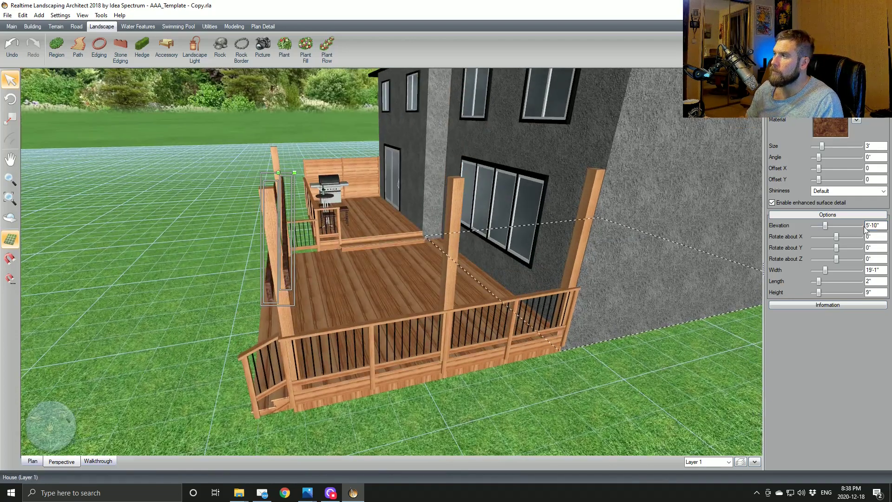
{"action": "left_click_drag", "start_coordinate": [860, 226], "coordinate": [860, 226]}
Step: Set the elevation of the outer front beam alone to 8'-9" to level it with the inner beam
{"action": "right_click_drag", "start_coordinate": [525, 253], "coordinate": [357, 269]}
{"action": "left_click", "coordinate": [341, 160]}
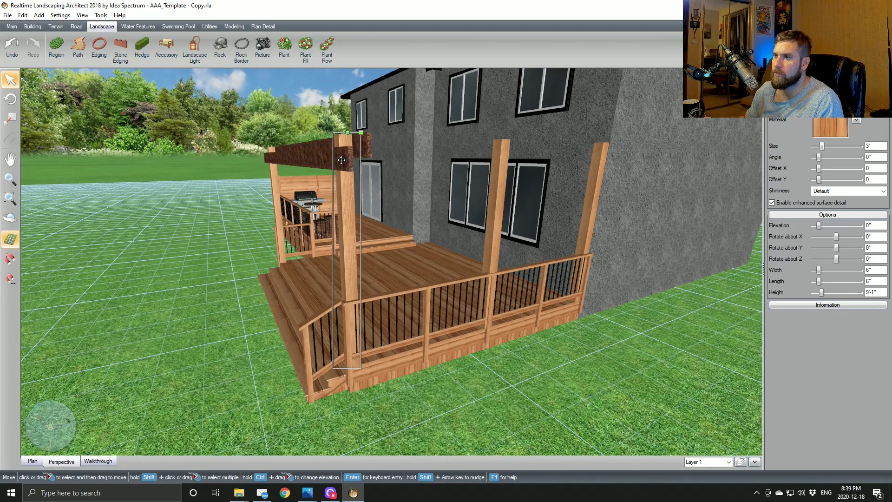
{"action": "left_click", "coordinate": [331, 160]}
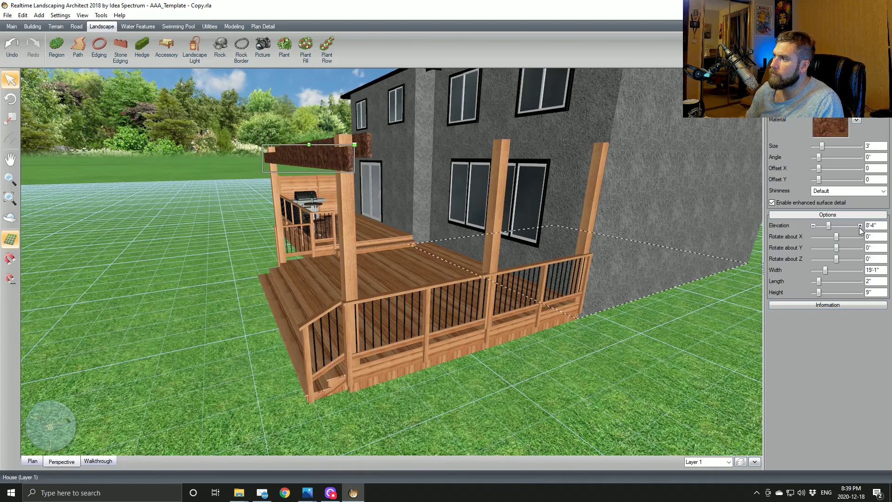
{"action": "left_click", "coordinate": [860, 226]}
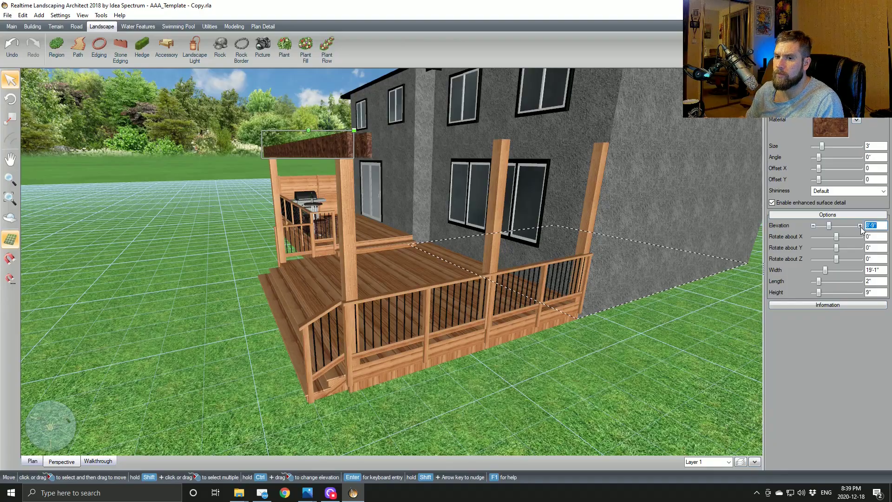
Step: Duplicate the inner beam and rotate the copy 90° about Y so it runs toward the house
{"action": "middle_click_drag", "start_coordinate": [390, 265], "coordinate": [326, 281]}
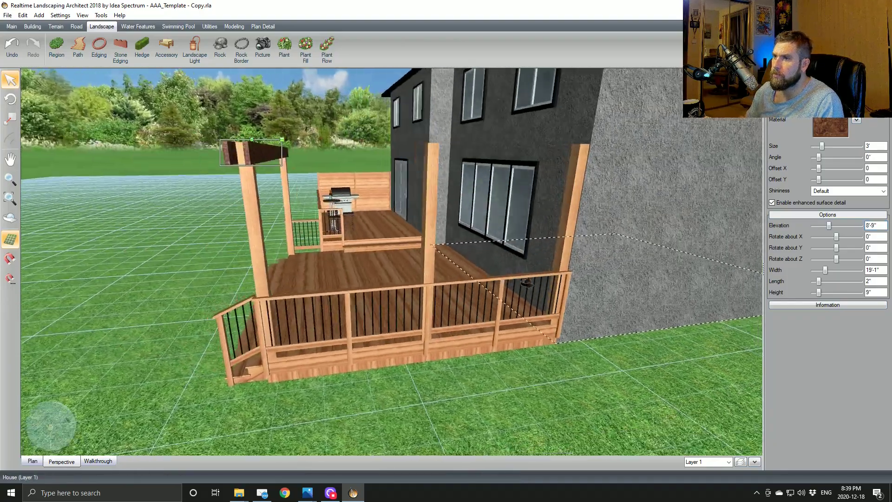
{"action": "scroll", "coordinate": [480, 283], "scroll_direction": "up", "scroll_amount": 2}
{"action": "middle_click_drag", "start_coordinate": [358, 238], "coordinate": [373, 244]}
{"action": "right_click_drag", "start_coordinate": [372, 243], "coordinate": [310, 174]}
{"action": "left_click", "coordinate": [270, 133]}
{"action": "right_click_drag", "start_coordinate": [281, 147], "coordinate": [413, 164]}
{"action": "key", "text": "ctrl+d"}
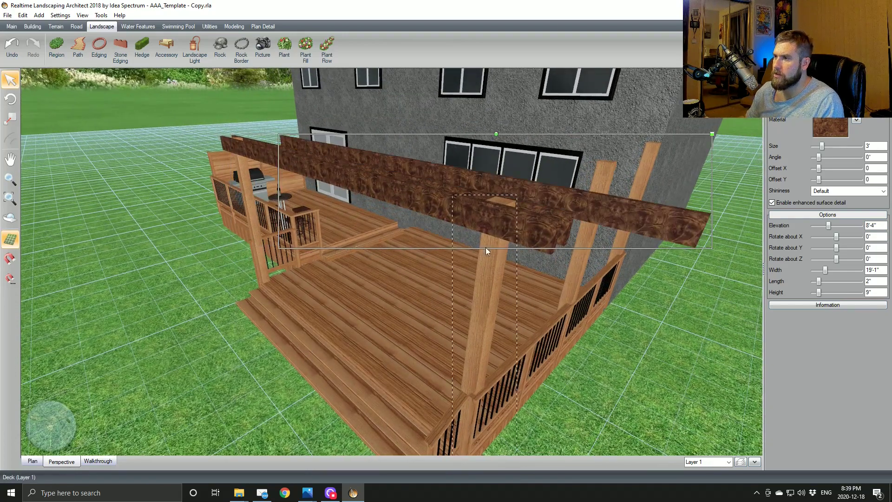
{"action": "left_click_drag", "start_coordinate": [495, 134], "coordinate": [426, 178]}
{"action": "left_click", "coordinate": [33, 461]}
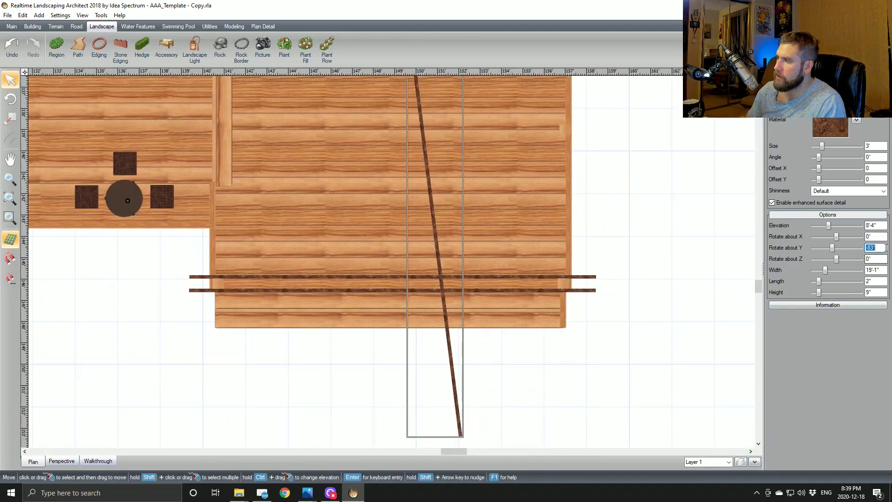
{"action": "type", "text": "90"}
{"action": "key", "text": "Tab"}
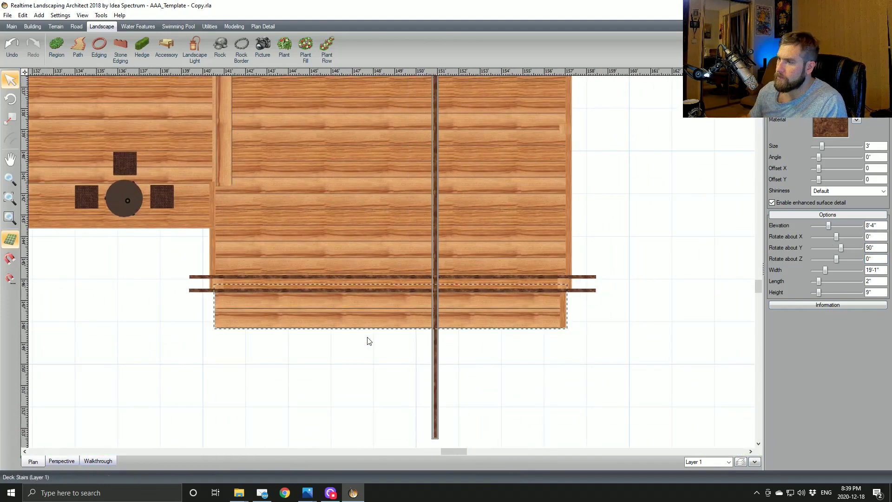
Step: Move the rotated rafter beside the deck's railing edge and raise its elevation to 9' so it rests on the beams
{"action": "left_click_drag", "start_coordinate": [437, 369], "coordinate": [556, 257]}
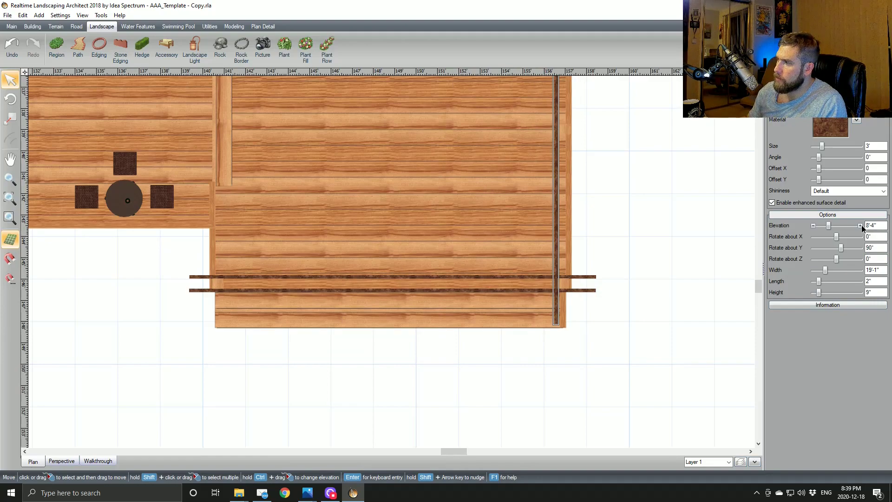
{"action": "left_click", "coordinate": [860, 226]}
{"action": "left_click", "coordinate": [61, 460]}
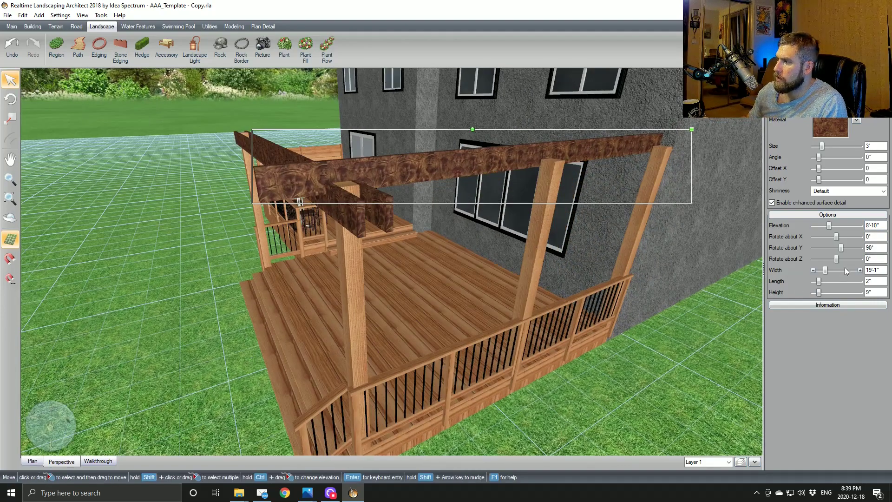
{"action": "left_click", "coordinate": [860, 225]}
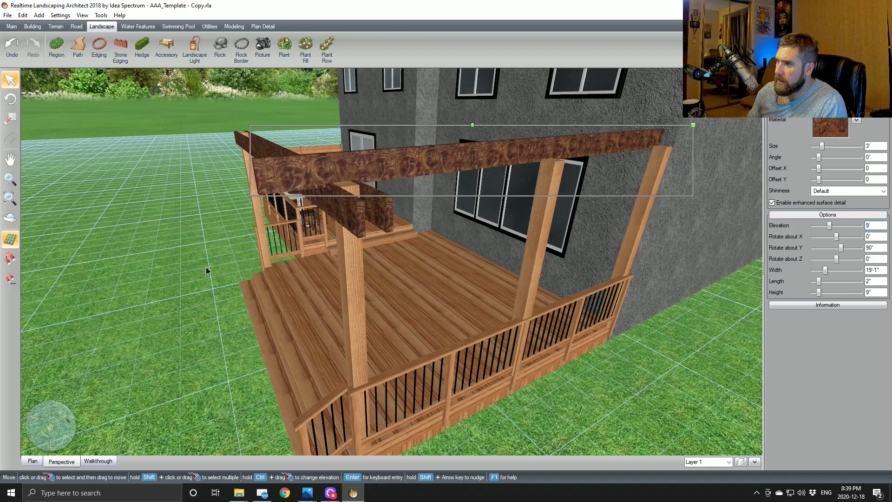
Step: Examine the rafter and beams from several angles, checking how they sit against the posts and the house wall
{"action": "middle_click_drag", "start_coordinate": [207, 271], "coordinate": [255, 213]}
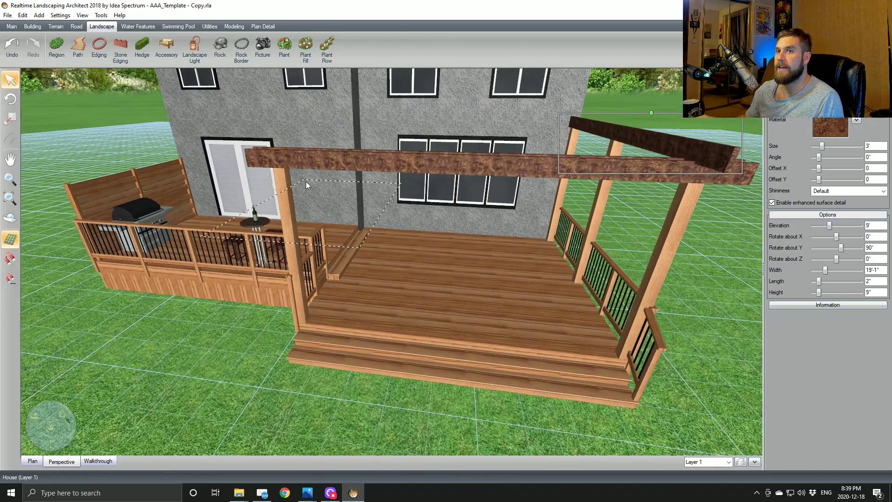
{"action": "scroll", "coordinate": [612, 182], "scroll_direction": "down", "scroll_amount": 3}
{"action": "middle_click_drag", "start_coordinate": [612, 182], "coordinate": [464, 240]}
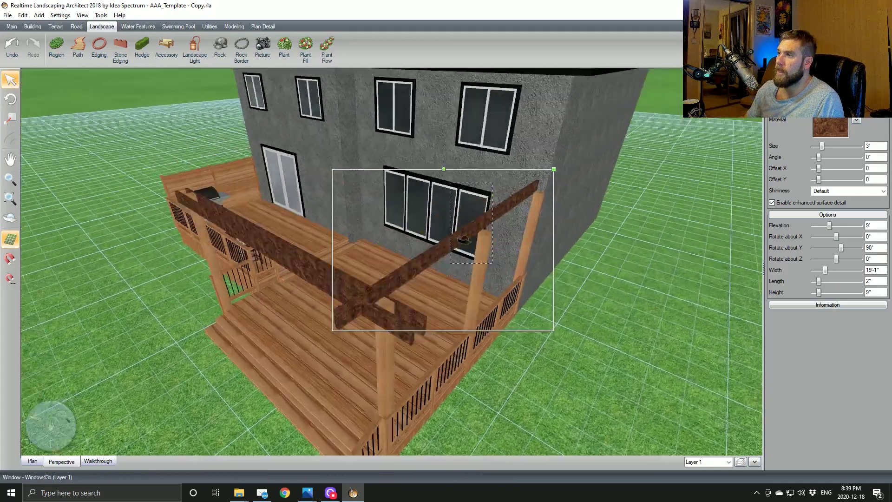
{"action": "right_click_drag", "start_coordinate": [463, 240], "coordinate": [516, 183]}
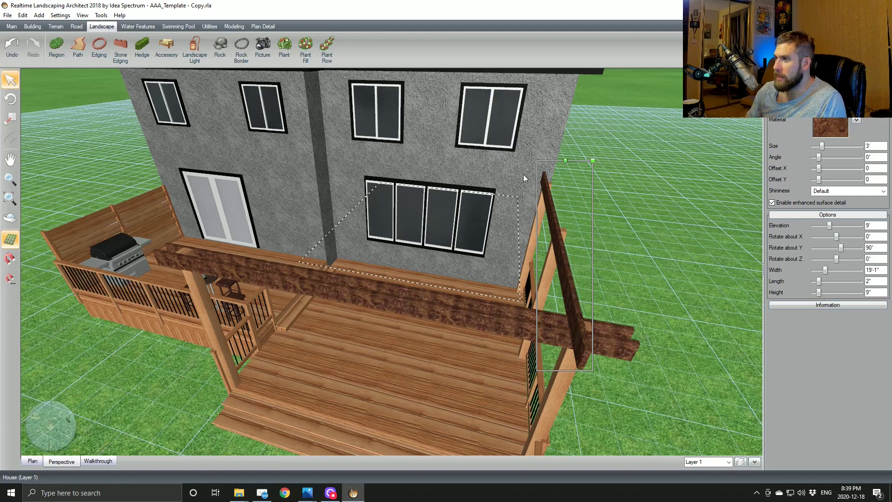
{"action": "middle_click_drag", "start_coordinate": [490, 176], "coordinate": [426, 349]}
{"action": "middle_click_drag", "start_coordinate": [450, 251], "coordinate": [467, 297]}
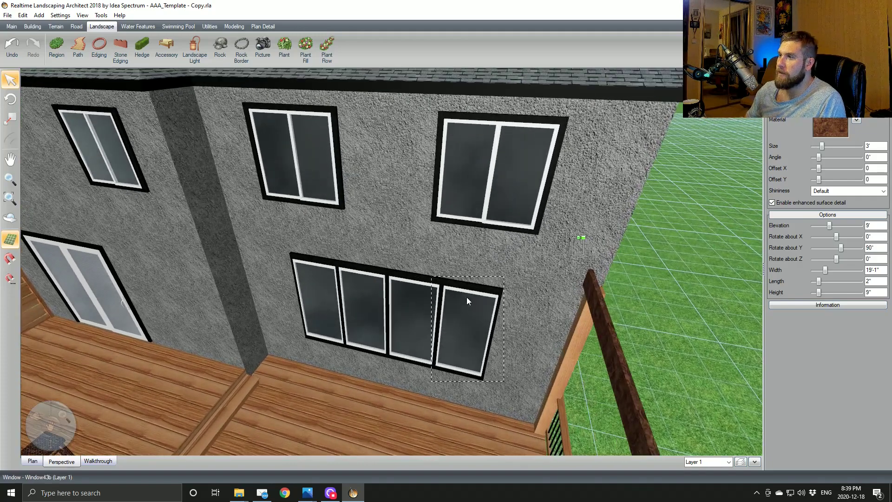
{"action": "right_click_drag", "start_coordinate": [467, 297], "coordinate": [487, 255]}
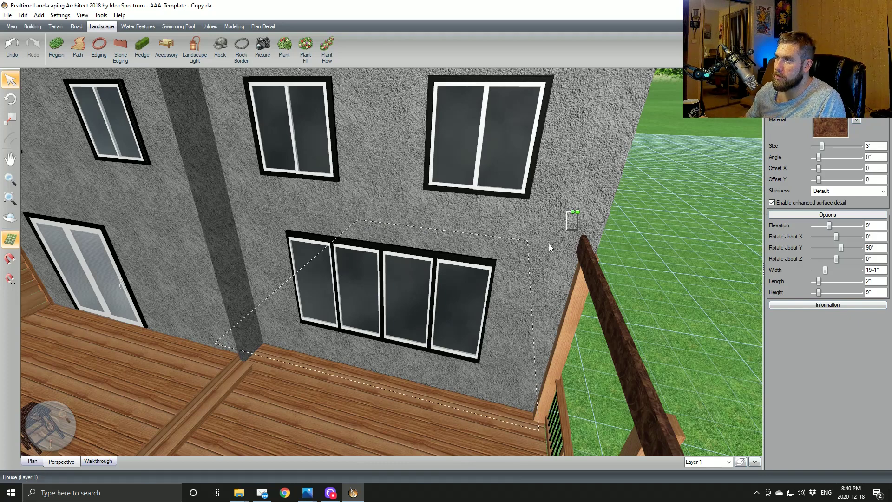
{"action": "scroll", "coordinate": [353, 257], "scroll_direction": "down", "scroll_amount": 6}
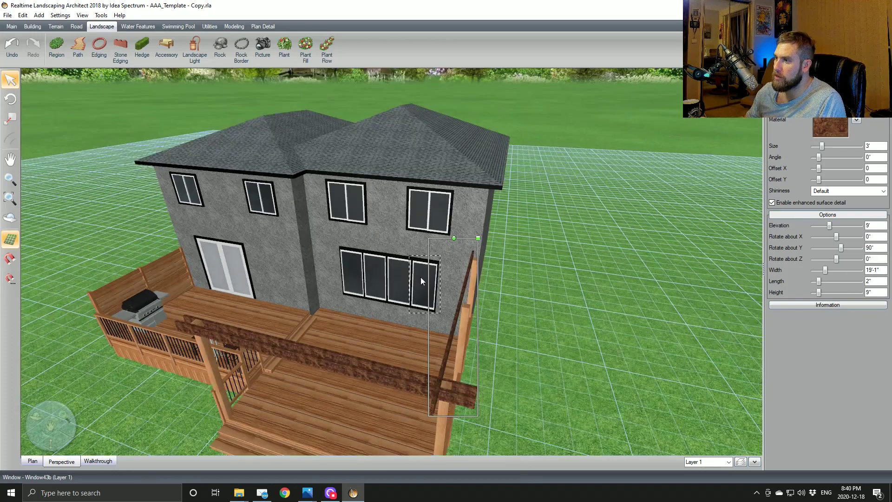
{"action": "middle_click_drag", "start_coordinate": [420, 277], "coordinate": [409, 259]}
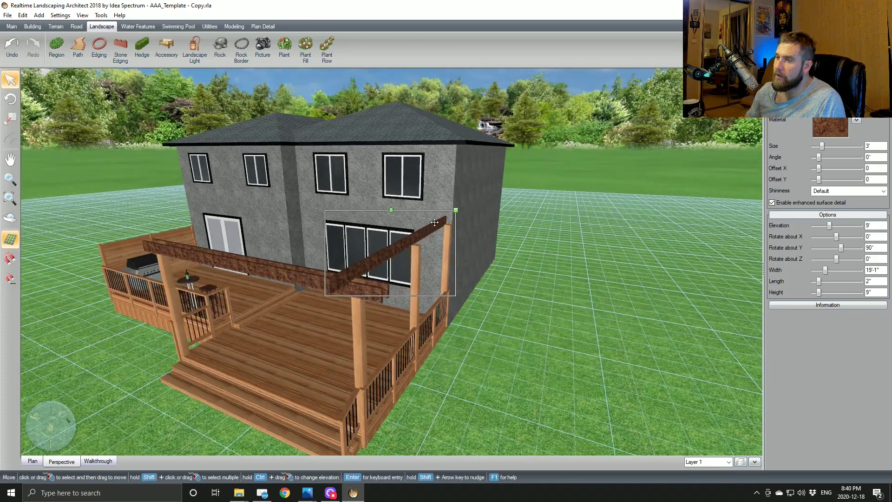
{"action": "middle_click_drag", "start_coordinate": [432, 223], "coordinate": [458, 293]}
{"action": "scroll", "coordinate": [458, 293], "scroll_direction": "down", "scroll_amount": 2}
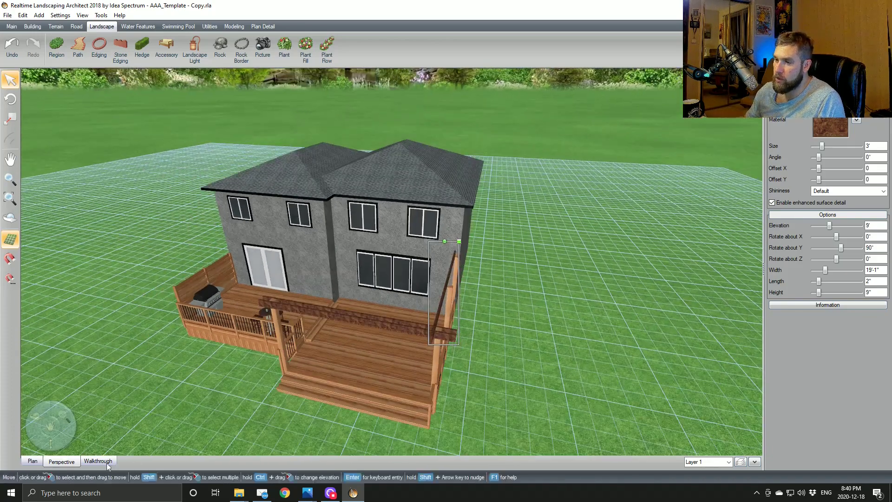
{"action": "scroll", "coordinate": [458, 291], "scroll_direction": "up", "scroll_amount": 6}
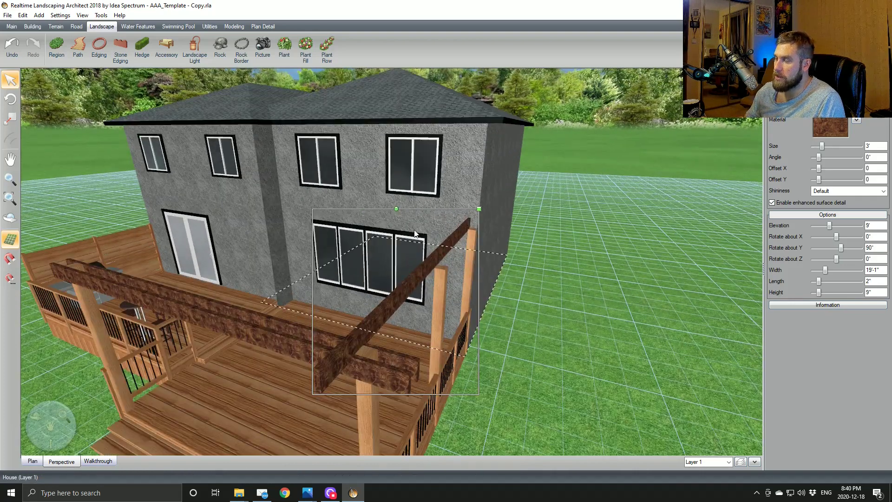
Step: In plan view, shift the rafter slightly toward the house, then duplicate it and place the copy parallel about 1' inward
{"action": "left_click", "coordinate": [33, 460]}
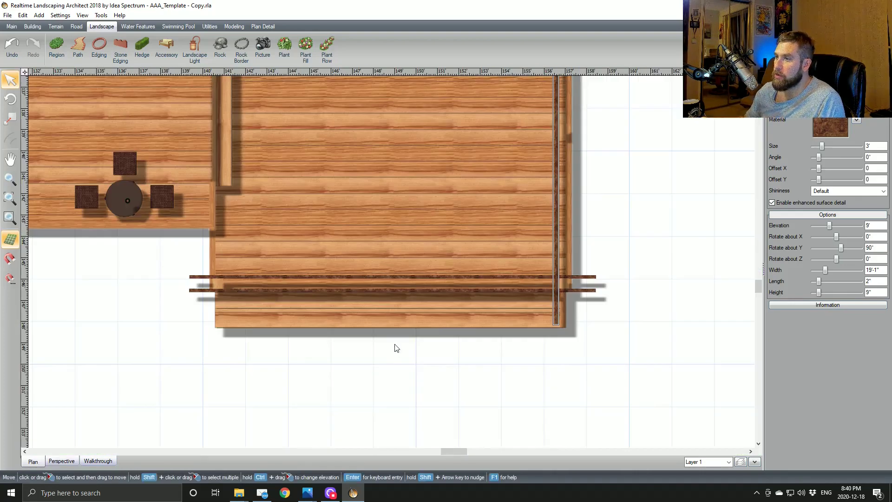
{"action": "scroll", "coordinate": [422, 266], "scroll_direction": "up", "scroll_amount": 6}
{"action": "scroll", "coordinate": [403, 245], "scroll_direction": "up", "scroll_amount": 3}
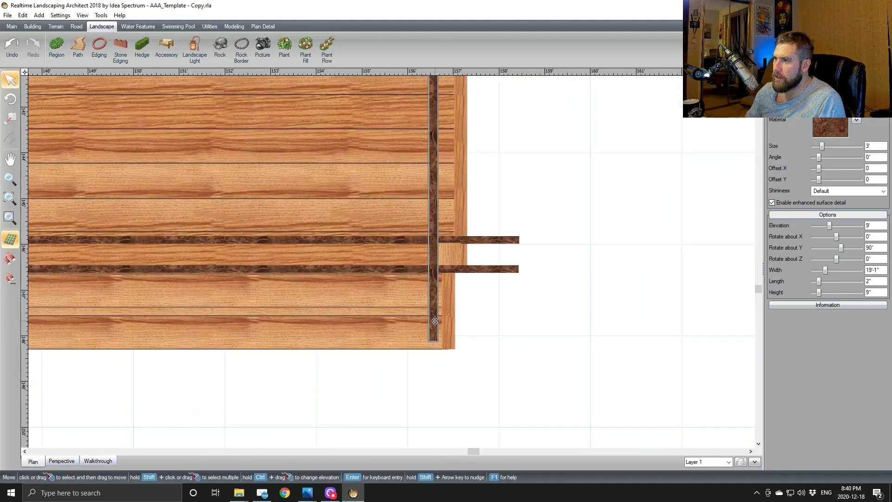
{"action": "left_click_drag", "start_coordinate": [435, 321], "coordinate": [436, 308]}
{"action": "key", "text": "ctrl+d"}
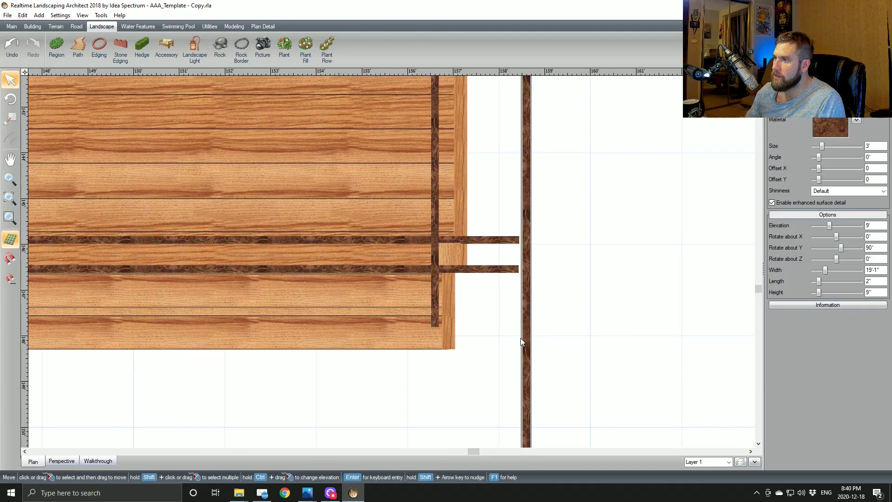
{"action": "left_click_drag", "start_coordinate": [529, 383], "coordinate": [385, 205]}
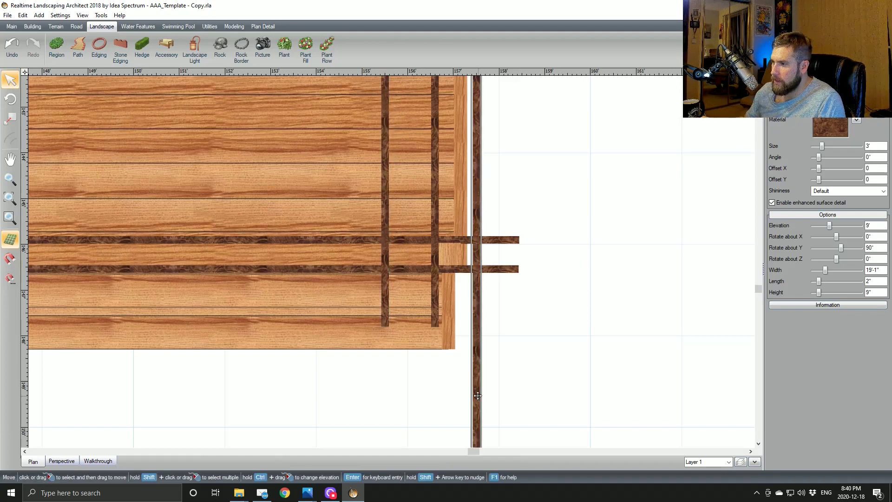
Step: Place the new rafter copy parallel to the other two, about 1' further inward, and check the three rafters in 3D
{"action": "left_click_drag", "start_coordinate": [478, 395], "coordinate": [334, 218]}
{"action": "scroll", "coordinate": [334, 219], "scroll_direction": "down", "scroll_amount": 1}
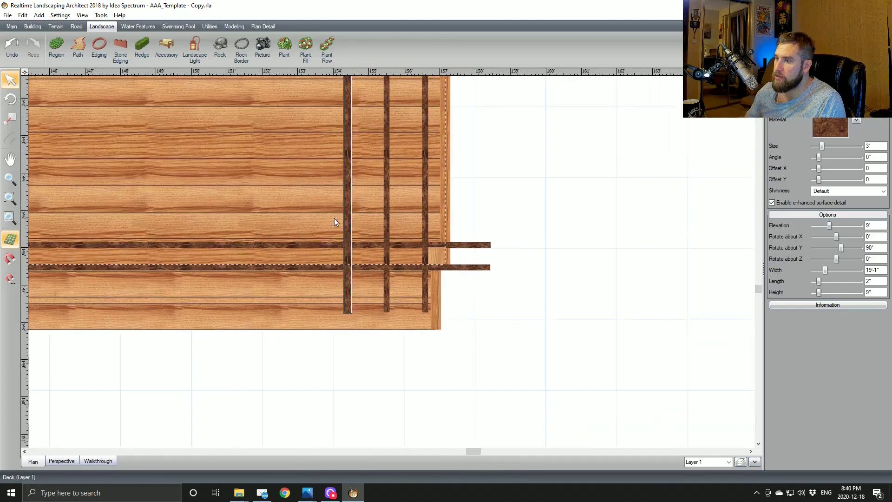
{"action": "left_click", "coordinate": [70, 460]}
{"action": "middle_click_drag", "start_coordinate": [271, 338], "coordinate": [385, 239]}
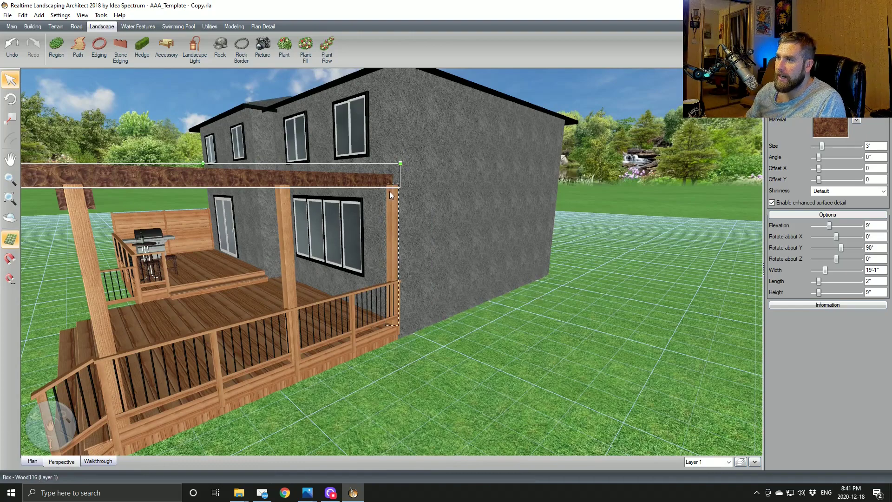
{"action": "middle_click_drag", "start_coordinate": [119, 294], "coordinate": [278, 295]}
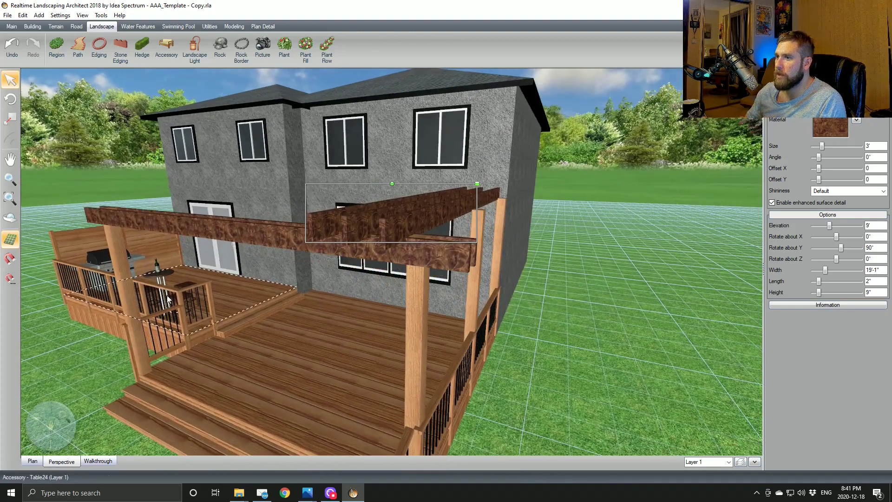
{"action": "middle_click_drag", "start_coordinate": [247, 232], "coordinate": [144, 327]}
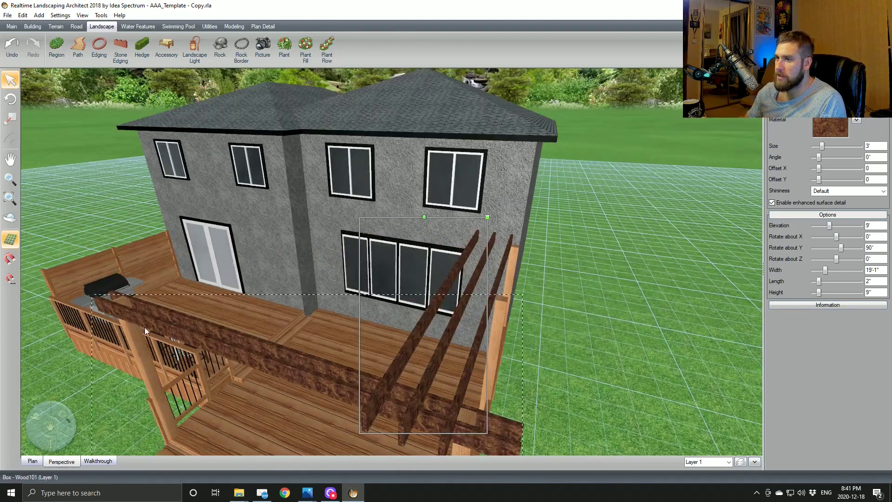
{"action": "scroll", "coordinate": [409, 233], "scroll_direction": "down", "scroll_amount": 3}
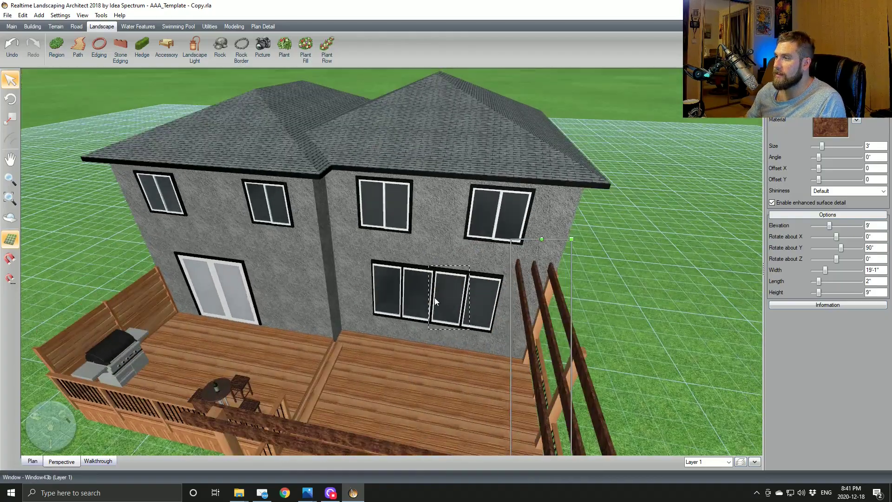
{"action": "middle_click_drag", "start_coordinate": [376, 275], "coordinate": [332, 321]}
{"action": "left_click", "coordinate": [314, 348]}
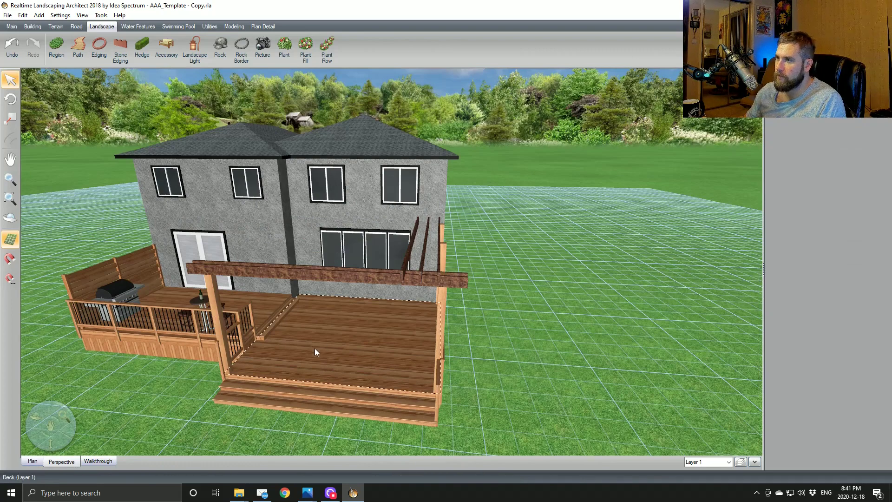
Step: In plan view, shift the third rafter slightly inward to even out the spacing between the rafters
{"action": "left_click", "coordinate": [35, 462]}
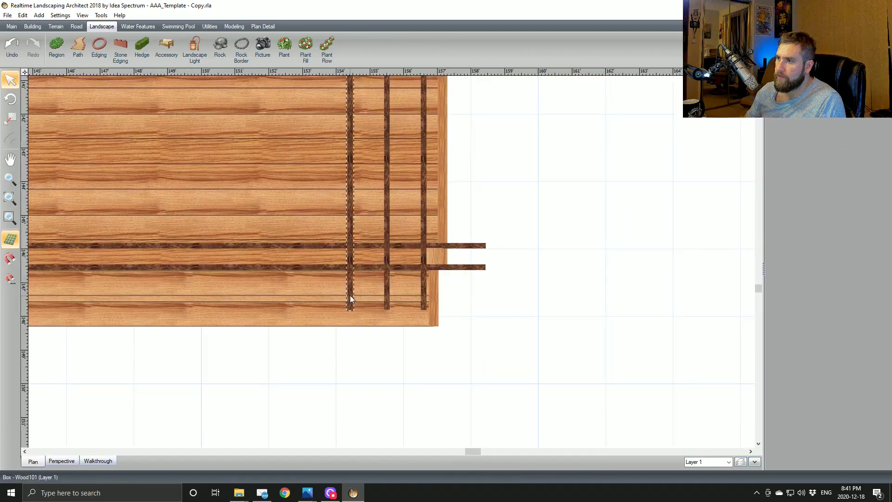
{"action": "scroll", "coordinate": [367, 291], "scroll_direction": "up", "scroll_amount": 3}
{"action": "scroll", "coordinate": [394, 320], "scroll_direction": "up", "scroll_amount": 1}
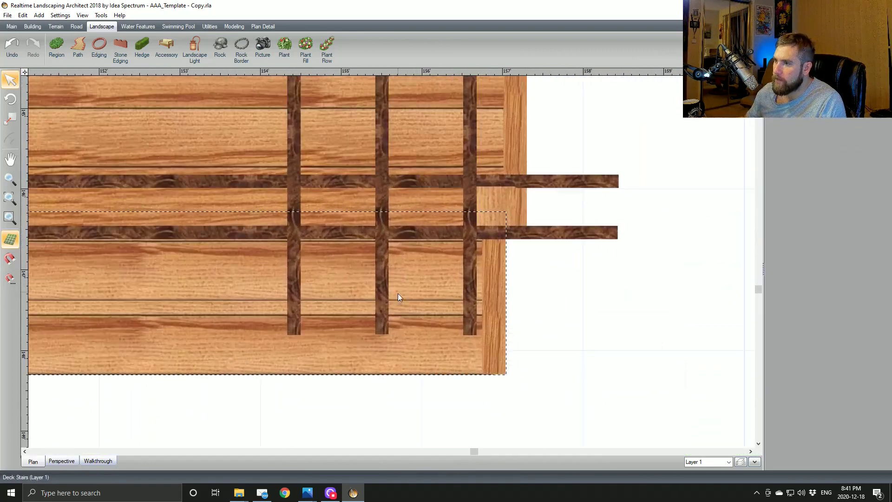
{"action": "left_click", "coordinate": [381, 324]}
{"action": "left_click_drag", "start_coordinate": [295, 313], "coordinate": [291, 310]}
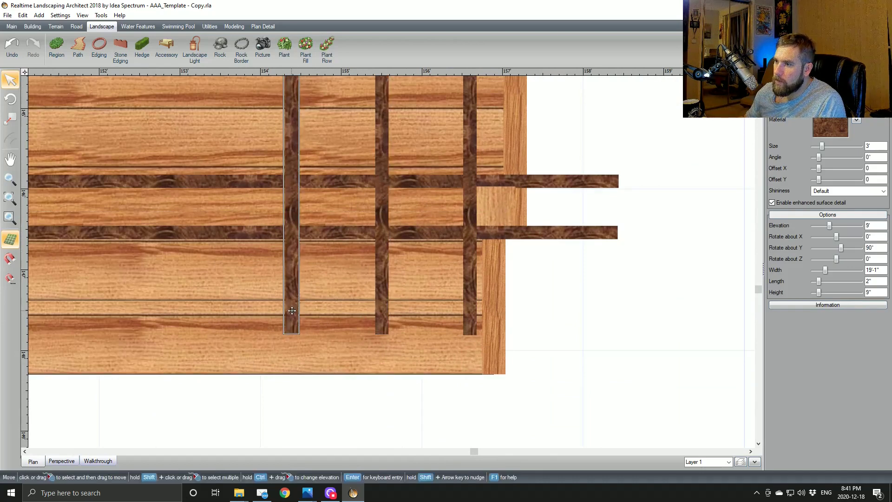
Step: Duplicate the three rafters together and place the copies inward at the same spacing, with their ends aligned to the originals
{"action": "left_click", "coordinate": [388, 283], "text": "shift"}
{"action": "left_click", "coordinate": [475, 287], "text": "shift"}
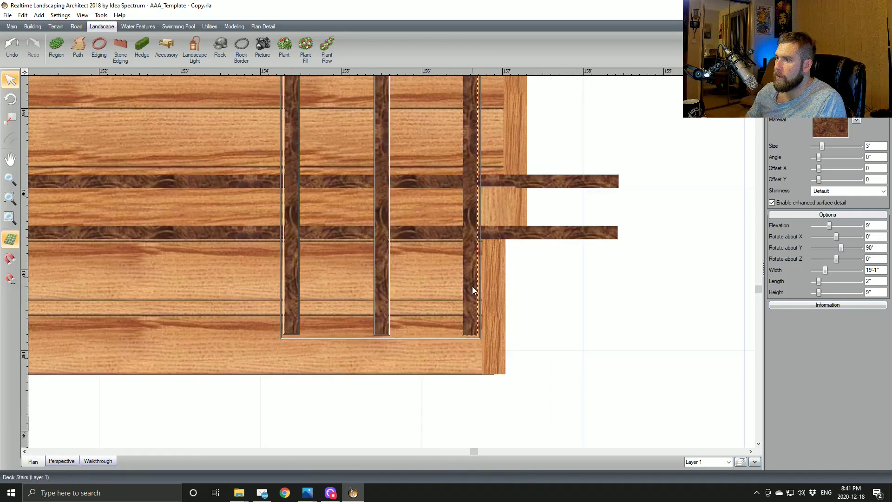
{"action": "key", "text": "ctrl+c"}
{"action": "key", "text": "ctrl+v"}
{"action": "scroll", "coordinate": [486, 299], "scroll_direction": "down", "scroll_amount": 2}
{"action": "left_click_drag", "start_coordinate": [474, 383], "coordinate": [232, 230]}
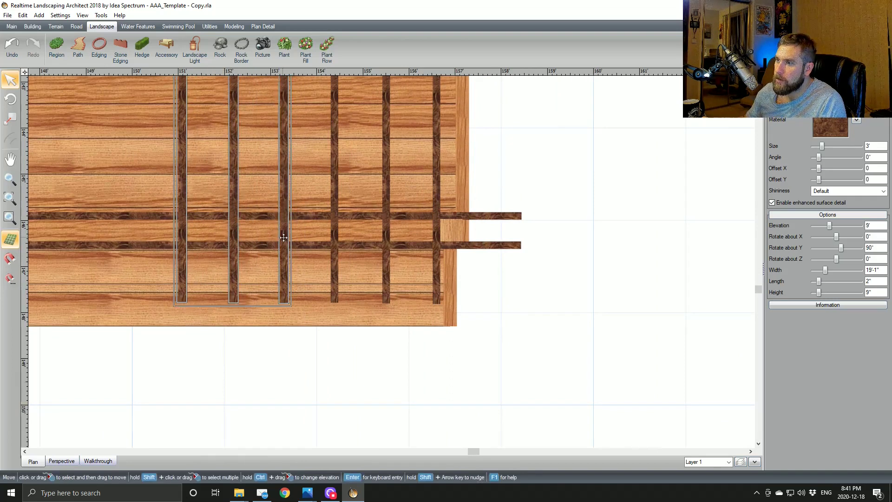
Step: Duplicate all six rafters as a set and place the copies further across the deck at matching spacing with aligned ends
{"action": "left_click", "coordinate": [333, 267], "text": "shift"}
{"action": "left_click", "coordinate": [385, 267], "text": "shift"}
{"action": "left_click", "coordinate": [436, 272], "text": "shift"}
{"action": "scroll", "coordinate": [437, 275], "scroll_direction": "down", "scroll_amount": 2}
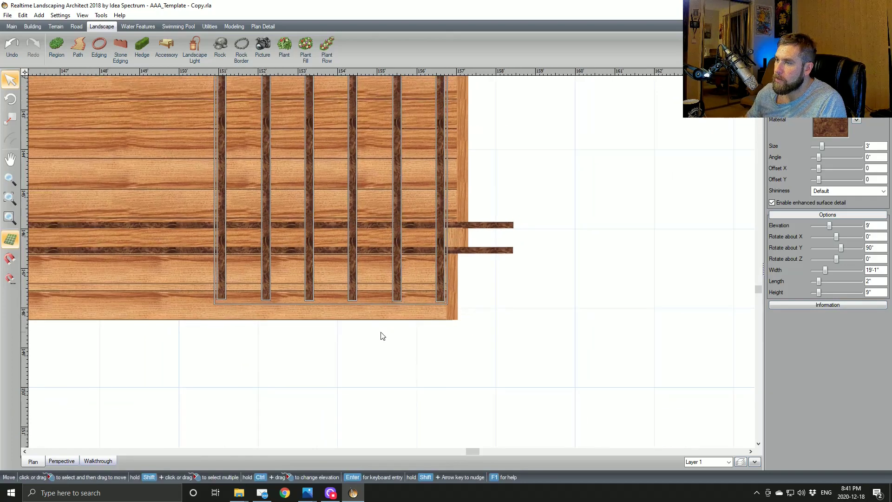
{"action": "middle_click_drag", "start_coordinate": [409, 331], "coordinate": [546, 354]}
{"action": "left_click_drag", "start_coordinate": [536, 337], "coordinate": [289, 351]}
{"action": "scroll", "coordinate": [406, 333], "scroll_direction": "up", "scroll_amount": 1}
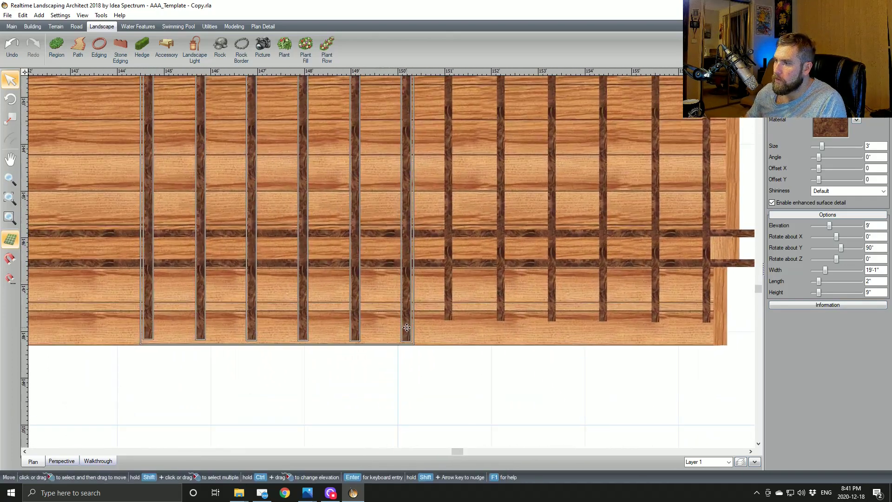
{"action": "left_click_drag", "start_coordinate": [406, 328], "coordinate": [395, 305]}
Step: Paste another set of six rafters and place it evenly after the existing twelve, aligning the ends and running past the deck's far edge
{"action": "middle_click_drag", "start_coordinate": [403, 307], "coordinate": [546, 317]}
{"action": "key", "text": "ctrl+v"}
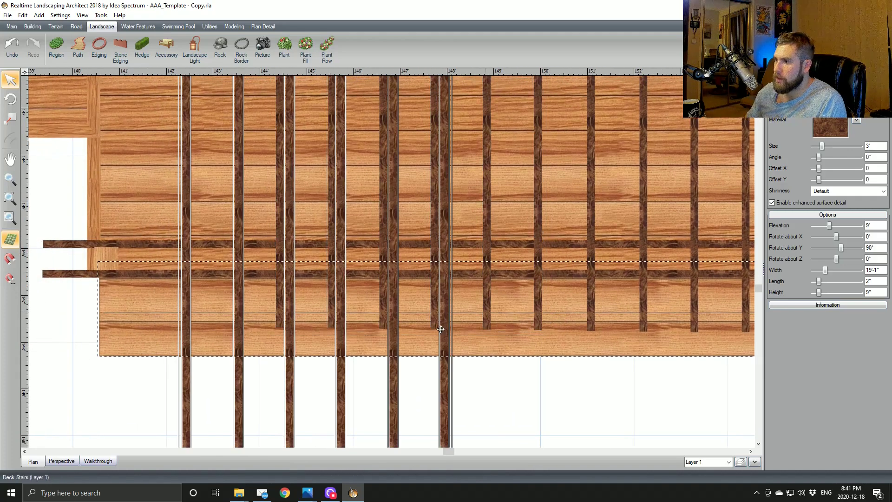
{"action": "left_click_drag", "start_coordinate": [444, 389], "coordinate": [281, 388]}
{"action": "middle_click_drag", "start_coordinate": [268, 382], "coordinate": [328, 261]}
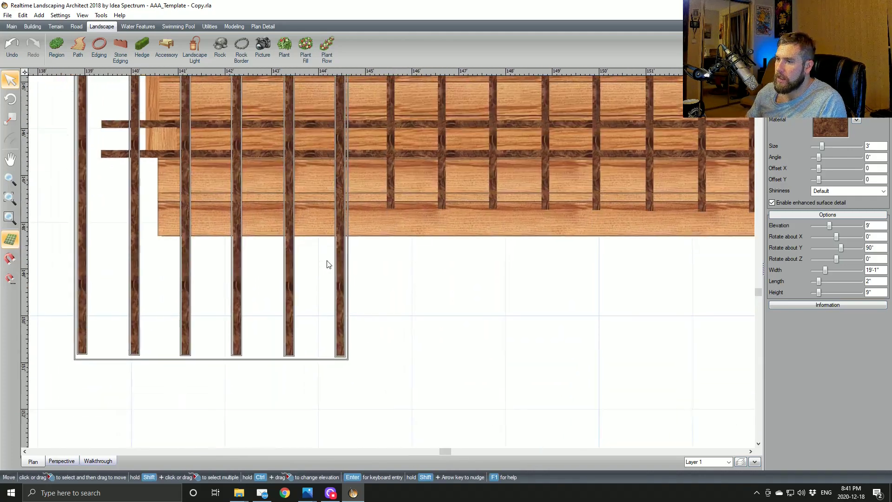
{"action": "scroll", "coordinate": [328, 264], "scroll_direction": "up", "scroll_amount": 1}
{"action": "left_click", "coordinate": [344, 344]}
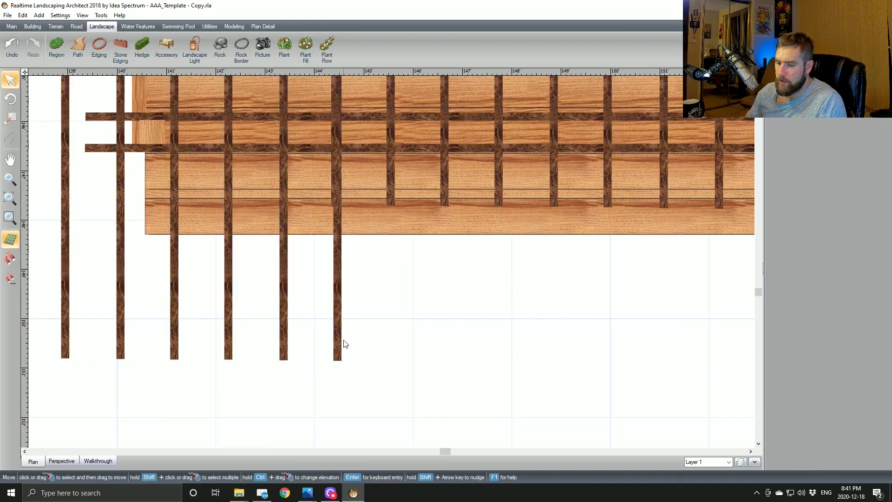
{"action": "key", "text": "ctrl+z"}
{"action": "left_click_drag", "start_coordinate": [341, 344], "coordinate": [285, 188]}
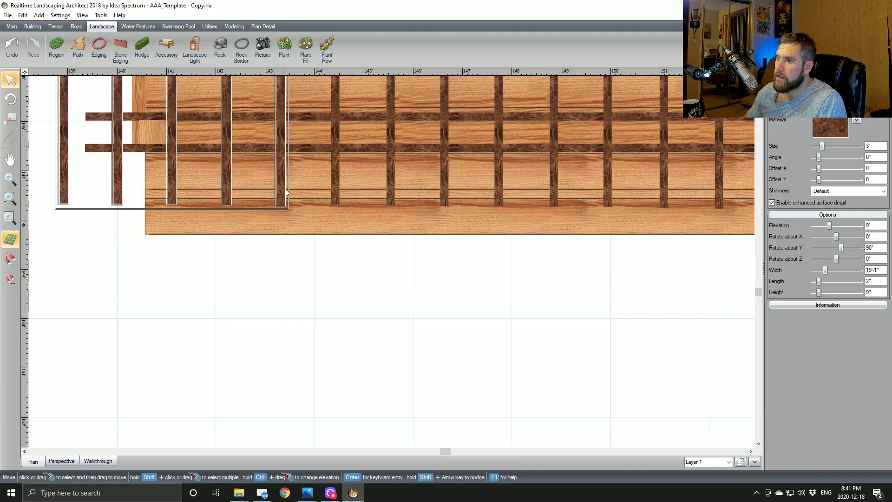
Step: Delete the three surplus rafters that fall outside the deck on the dining-table side
{"action": "middle_click_drag", "start_coordinate": [247, 237], "coordinate": [408, 329]}
{"action": "scroll", "coordinate": [408, 330], "scroll_direction": "down", "scroll_amount": 1}
{"action": "left_click", "coordinate": [274, 305]}
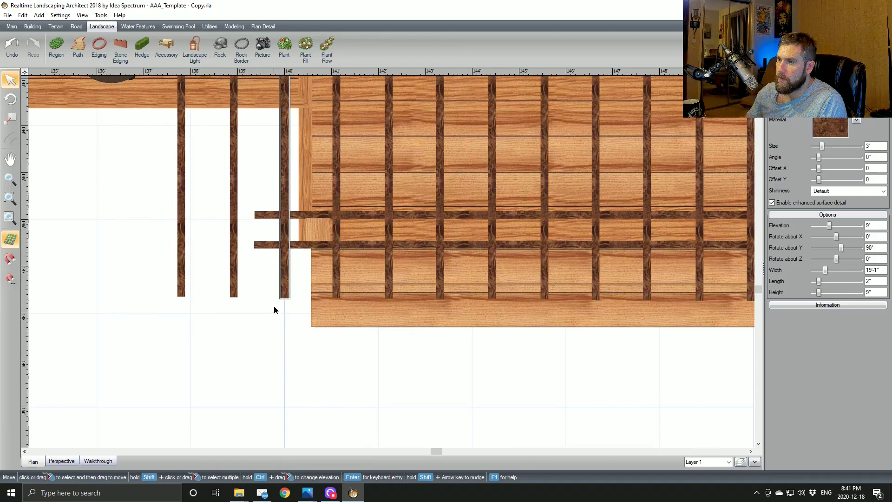
{"action": "left_click", "coordinate": [284, 274]}
{"action": "left_click", "coordinate": [235, 272], "text": "shift"}
{"action": "left_click", "coordinate": [182, 254], "text": "shift"}
{"action": "right_click", "coordinate": [182, 254]}
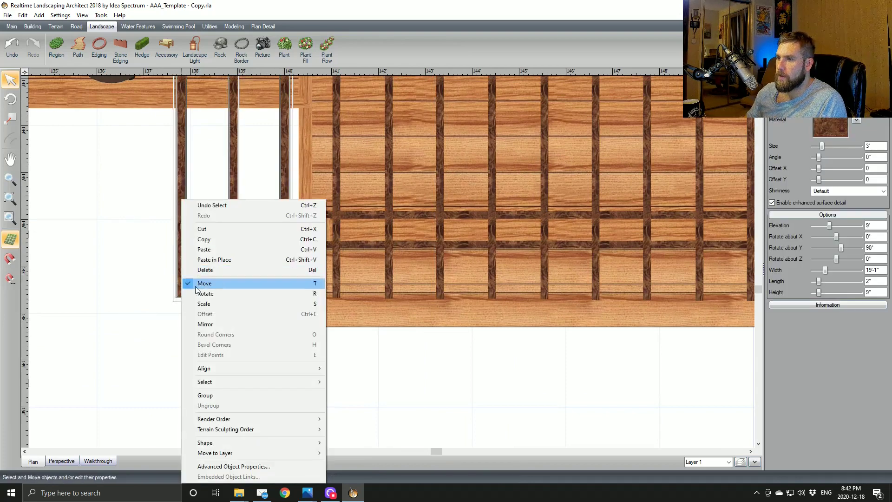
{"action": "left_click", "coordinate": [218, 270]}
{"action": "scroll", "coordinate": [337, 350], "scroll_direction": "down", "scroll_amount": 2}
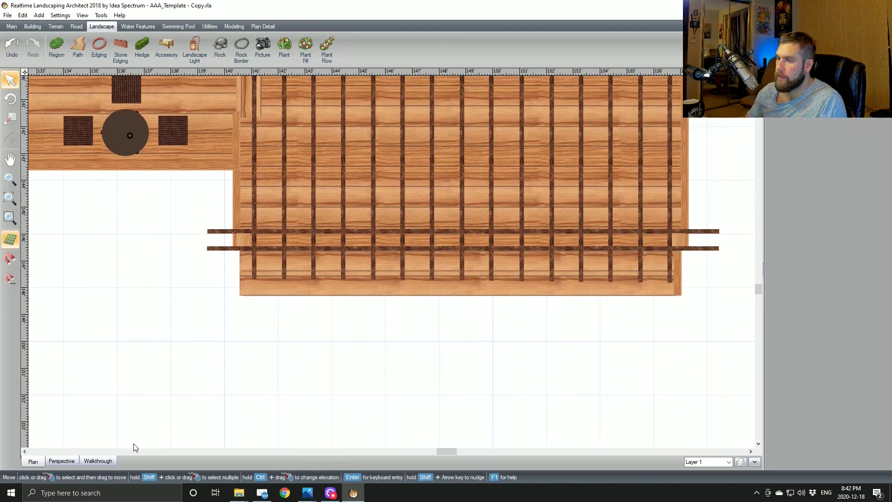
Step: In perspective view, lower the rafter nearest the dining table to an elevation of 8'-7" so it sinks into the beams
{"action": "left_click", "coordinate": [61, 461]}
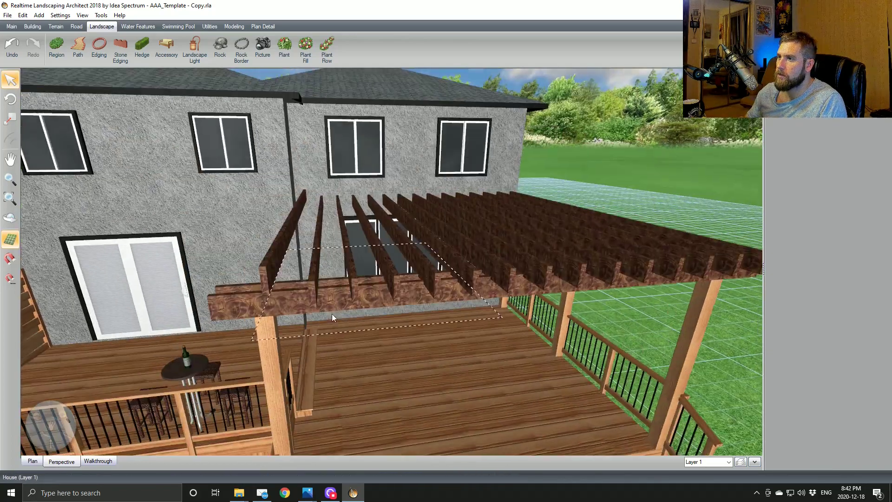
{"action": "left_click", "coordinate": [271, 271]}
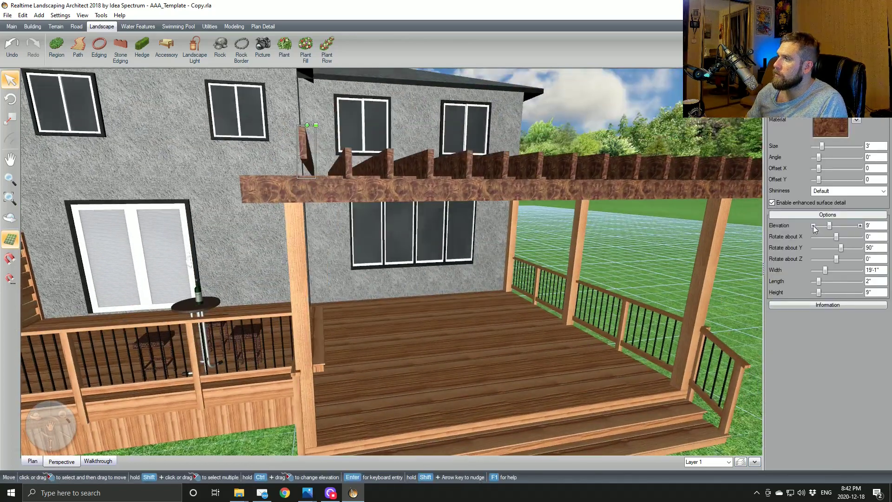
{"action": "left_click", "coordinate": [813, 226]}
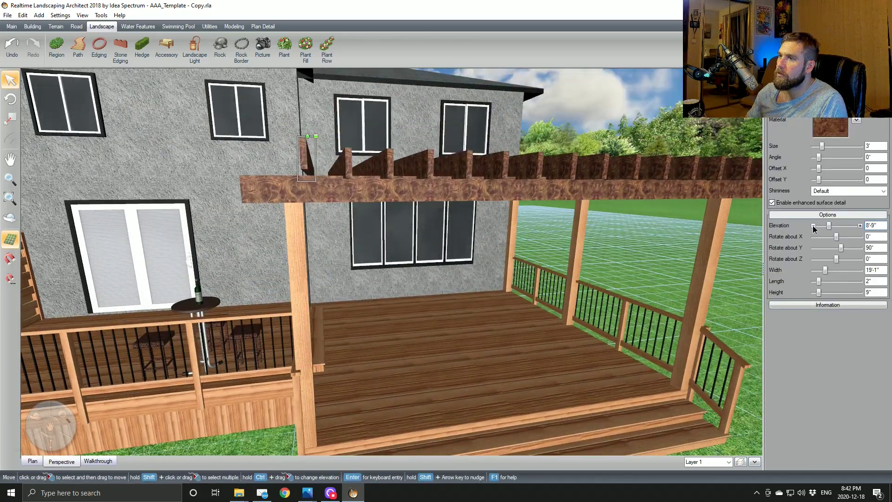
{"action": "left_click", "coordinate": [813, 225]}
{"action": "left_click", "coordinate": [855, 226]}
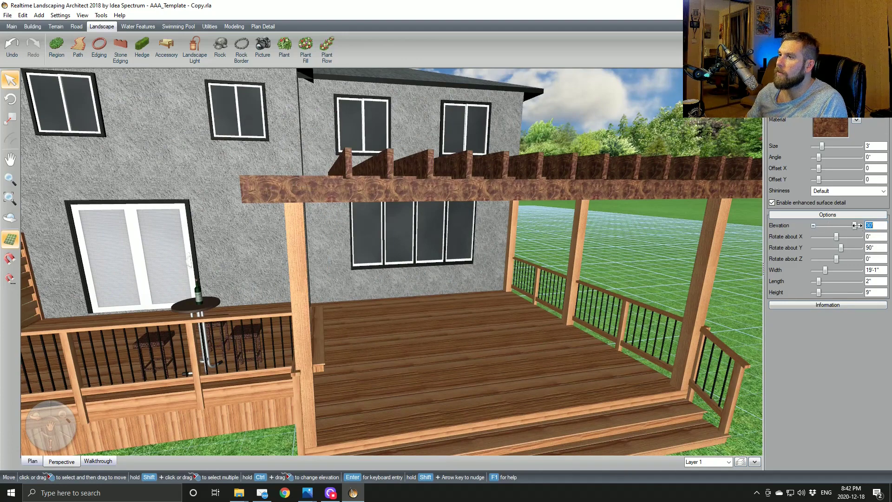
{"action": "left_click_drag", "start_coordinate": [855, 225], "coordinate": [829, 228]}
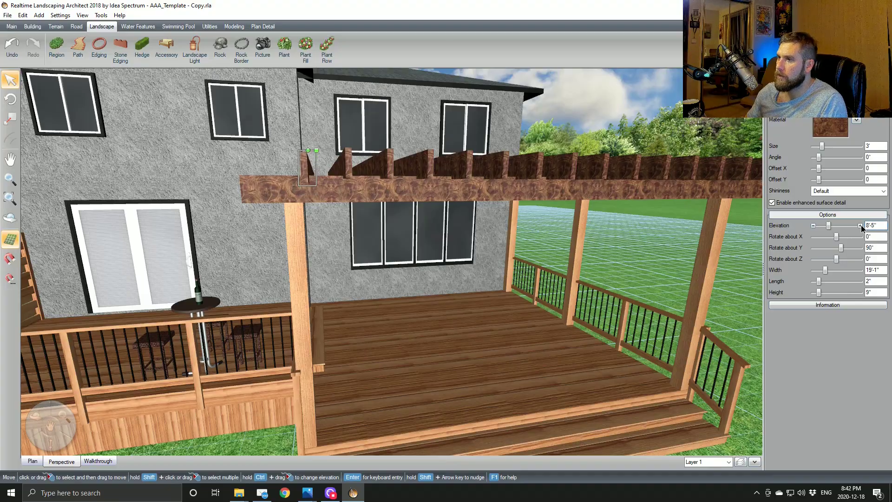
{"action": "middle_click_drag", "start_coordinate": [702, 262], "coordinate": [690, 284]}
{"action": "scroll", "coordinate": [557, 337], "scroll_direction": "down", "scroll_amount": 3}
{"action": "right_click_drag", "start_coordinate": [557, 340], "coordinate": [534, 323]}
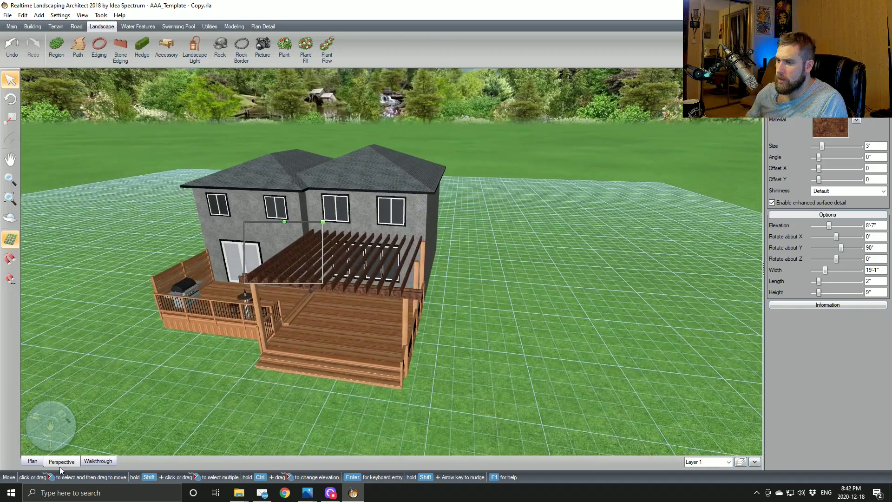
Step: In plan view, duplicate the rafter nearest the outer railing and place the copy along that deck edge, over the railing line
{"action": "left_click", "coordinate": [33, 461]}
{"action": "scroll", "coordinate": [308, 392], "scroll_direction": "up", "scroll_amount": 6}
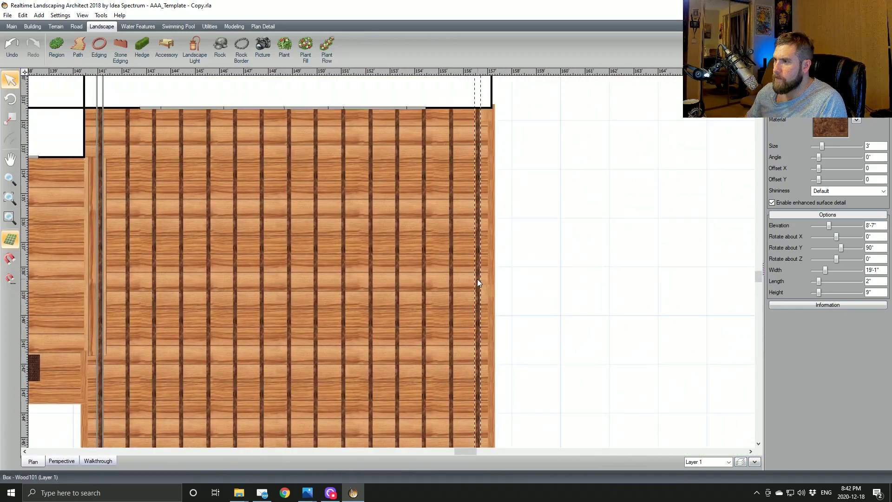
{"action": "left_click", "coordinate": [478, 279]}
{"action": "key", "text": "ctrl+d"}
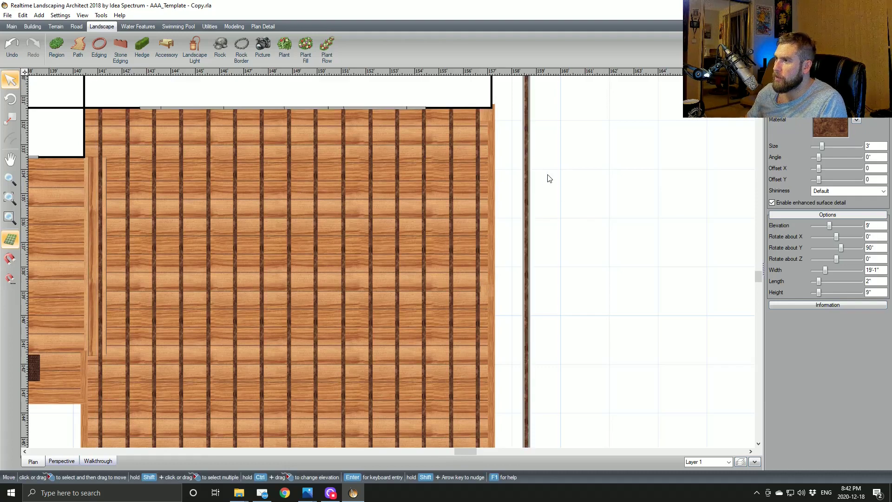
{"action": "scroll", "coordinate": [547, 178], "scroll_direction": "down", "scroll_amount": 1}
{"action": "middle_click_drag", "start_coordinate": [530, 216], "coordinate": [480, 338]}
{"action": "left_click_drag", "start_coordinate": [470, 266], "coordinate": [441, 321]}
{"action": "middle_click_drag", "start_coordinate": [449, 370], "coordinate": [455, 169]}
{"action": "middle_click_drag", "start_coordinate": [460, 417], "coordinate": [457, 322]}
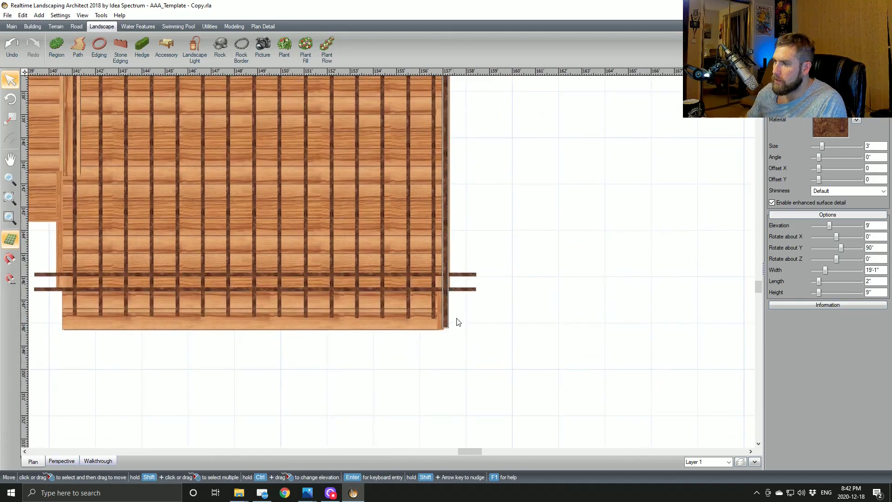
Step: Nudge the new railing-edge rafter toward the house until its front end lines up with the other rafters
{"action": "scroll", "coordinate": [526, 382], "scroll_direction": "up", "scroll_amount": 3}
{"action": "scroll", "coordinate": [528, 382], "scroll_direction": "up", "scroll_amount": 2}
{"action": "left_click_drag", "start_coordinate": [497, 360], "coordinate": [497, 339]}
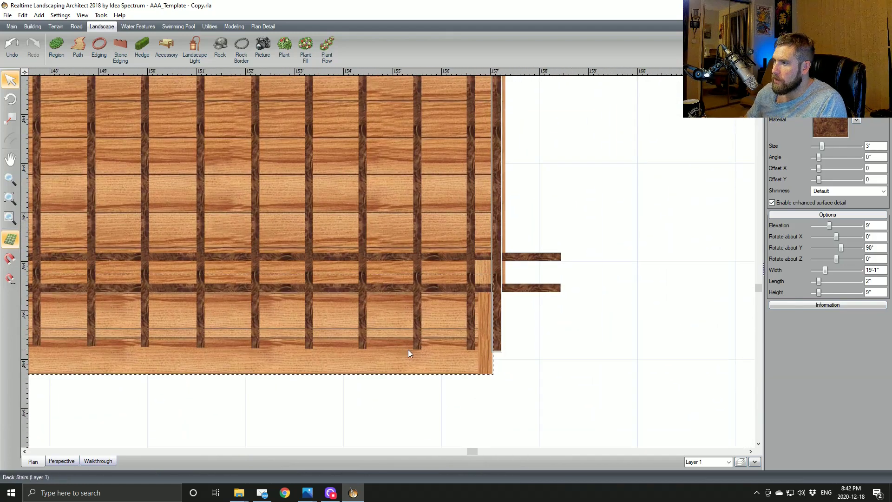
{"action": "middle_click_drag", "start_coordinate": [406, 327], "coordinate": [573, 323]}
{"action": "left_click_drag", "start_coordinate": [667, 343], "coordinate": [667, 340]}
Step: Paste another copy of the edge rafter and place it along the opposite deck edge near the table, aligning its front end
{"action": "middle_click_drag", "start_coordinate": [437, 336], "coordinate": [478, 340]}
{"action": "scroll", "coordinate": [477, 349], "scroll_direction": "down", "scroll_amount": 3}
{"action": "middle_click_drag", "start_coordinate": [425, 367], "coordinate": [522, 340]}
{"action": "key", "text": "ctrl+v"}
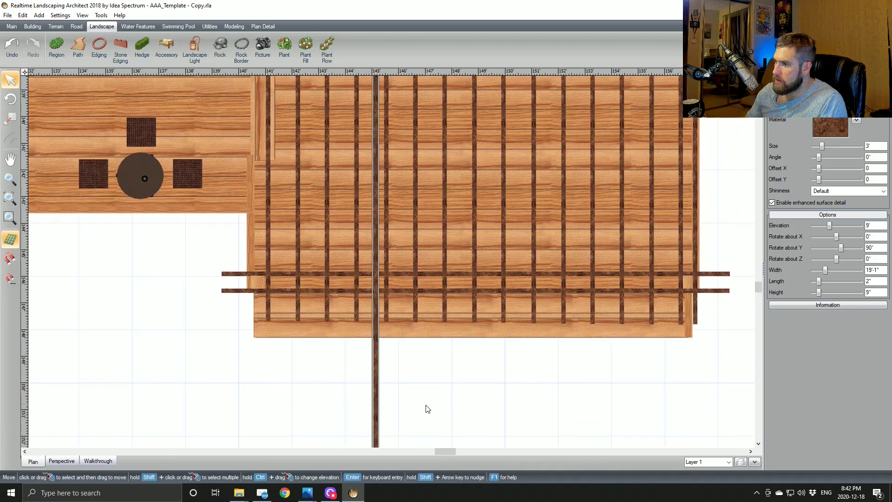
{"action": "left_click_drag", "start_coordinate": [379, 421], "coordinate": [256, 199]}
{"action": "middle_click_drag", "start_coordinate": [275, 308], "coordinate": [303, 308]}
{"action": "scroll", "coordinate": [321, 330], "scroll_direction": "up", "scroll_amount": 2}
{"action": "middle_click_drag", "start_coordinate": [321, 347], "coordinate": [431, 323]}
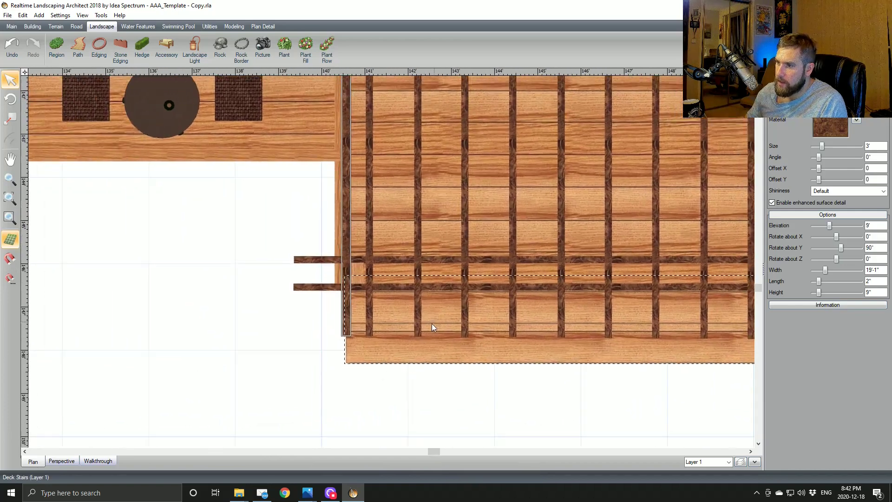
{"action": "scroll", "coordinate": [431, 323], "scroll_direction": "up", "scroll_amount": 1}
{"action": "left_click_drag", "start_coordinate": [331, 354], "coordinate": [331, 353]}
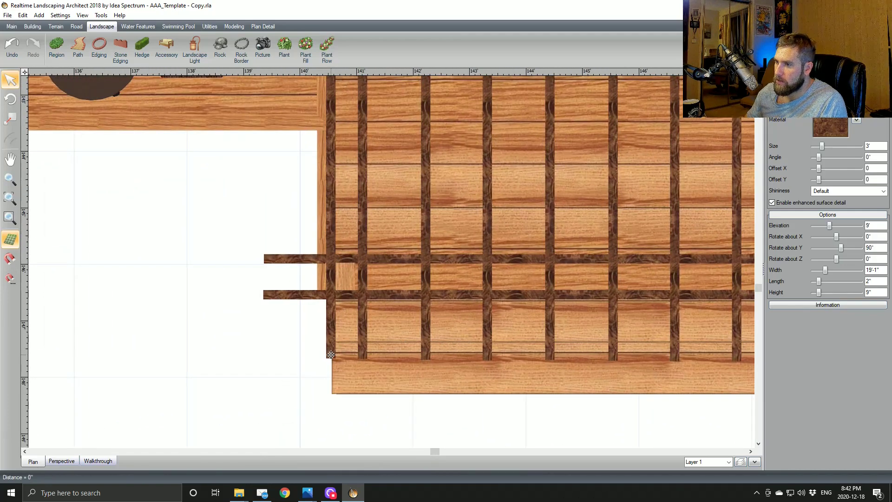
Step: In perspective view, lower the new table-side edge rafter to an elevation of 8'-7"
{"action": "left_click", "coordinate": [61, 461]}
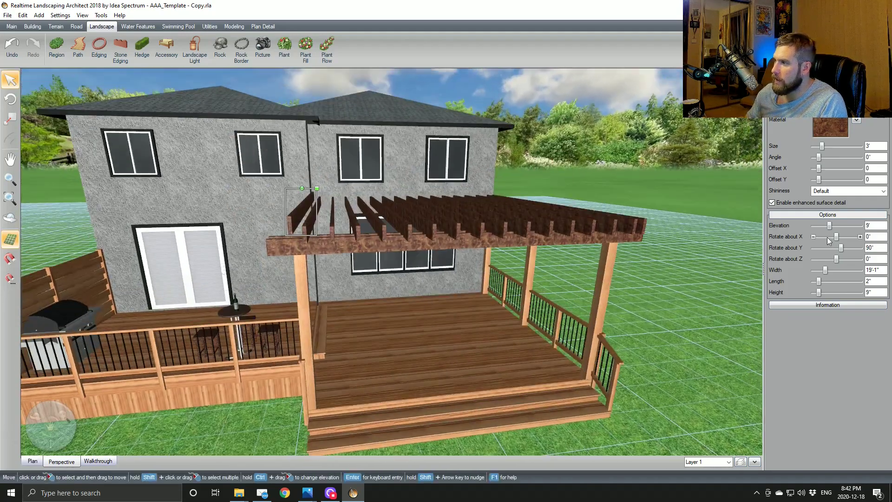
{"action": "left_click", "coordinate": [814, 226]}
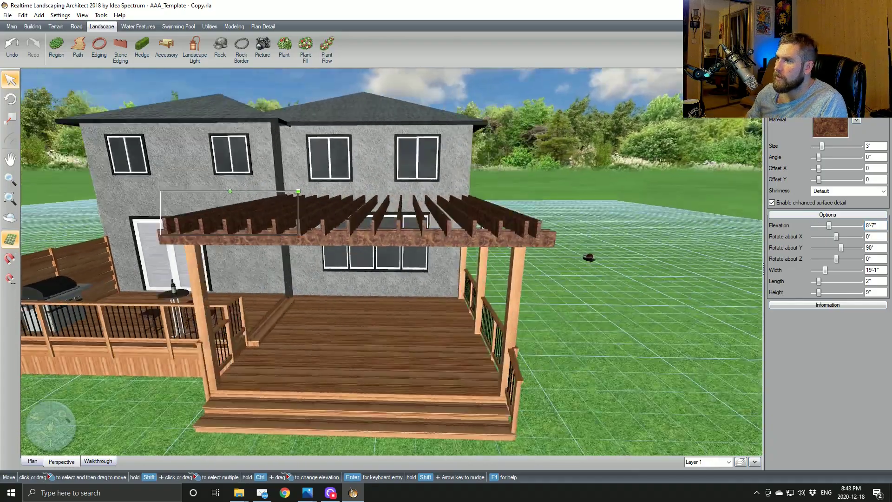
Step: Duplicate the front beam at 8'-4" elevation and place the copy along the house wall, beside the rear post
{"action": "middle_click_drag", "start_coordinate": [589, 257], "coordinate": [416, 299]}
{"action": "middle_click_drag", "start_coordinate": [353, 306], "coordinate": [404, 318]}
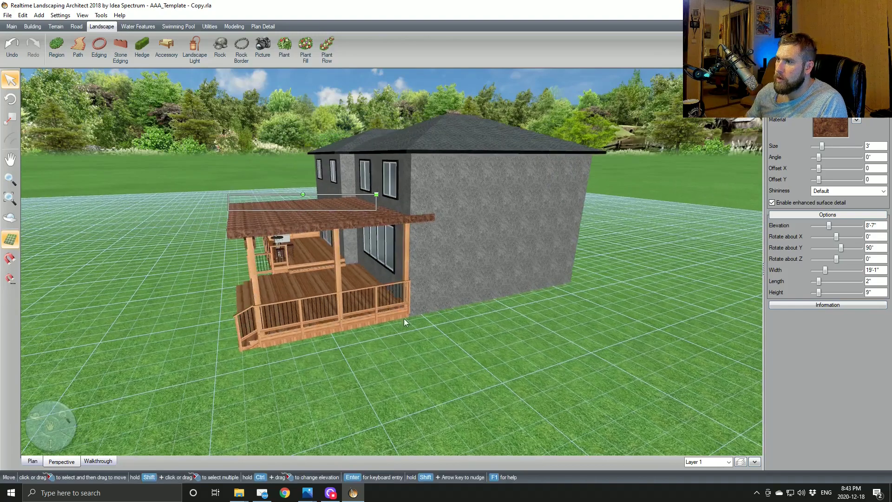
{"action": "scroll", "coordinate": [403, 319], "scroll_direction": "up", "scroll_amount": 3}
{"action": "middle_click_drag", "start_coordinate": [218, 259], "coordinate": [272, 263]}
{"action": "left_click", "coordinate": [43, 199]}
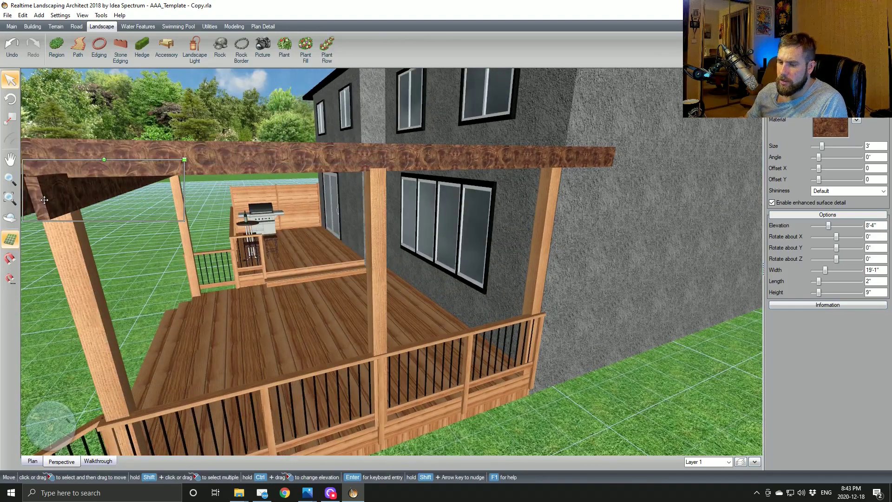
{"action": "key", "text": "Delete"}
{"action": "key", "text": "ctrl+z"}
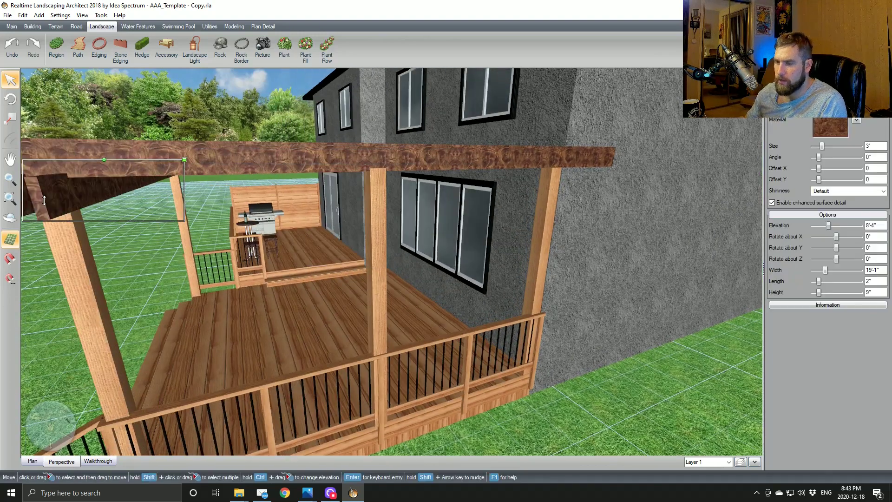
{"action": "key", "text": "ctrl+v"}
{"action": "left_click_drag", "start_coordinate": [150, 217], "coordinate": [554, 179]}
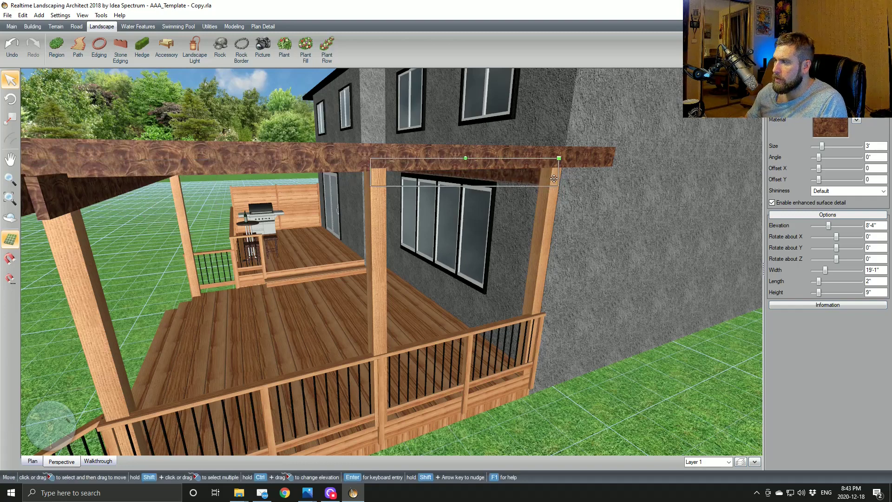
Step: Raise the new wall-side beam to an elevation of 9'
{"action": "middle_click_drag", "start_coordinate": [554, 178], "coordinate": [536, 232]}
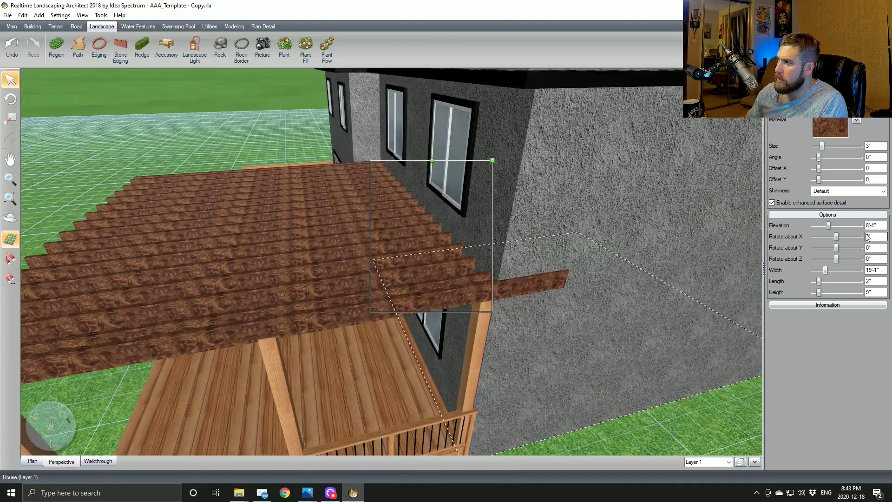
{"action": "left_click", "coordinate": [861, 226]}
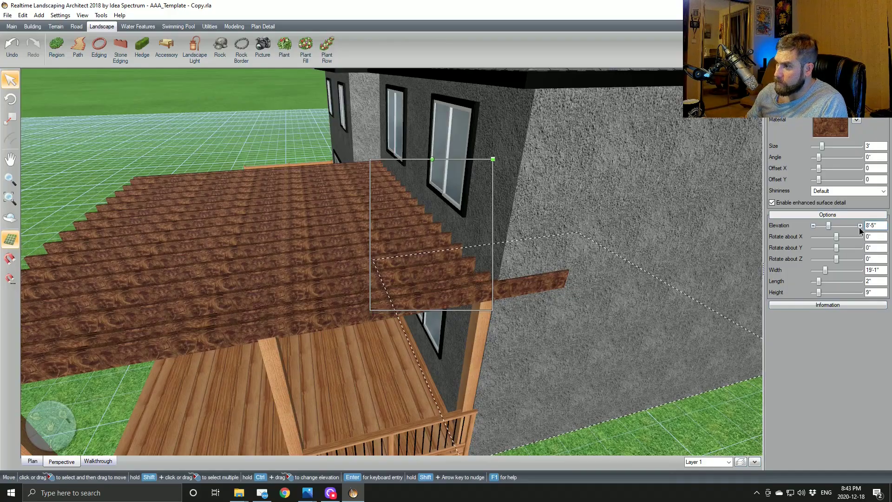
{"action": "left_click", "coordinate": [860, 226]}
{"action": "left_click", "coordinate": [860, 226]}
{"action": "left_click", "coordinate": [861, 226]}
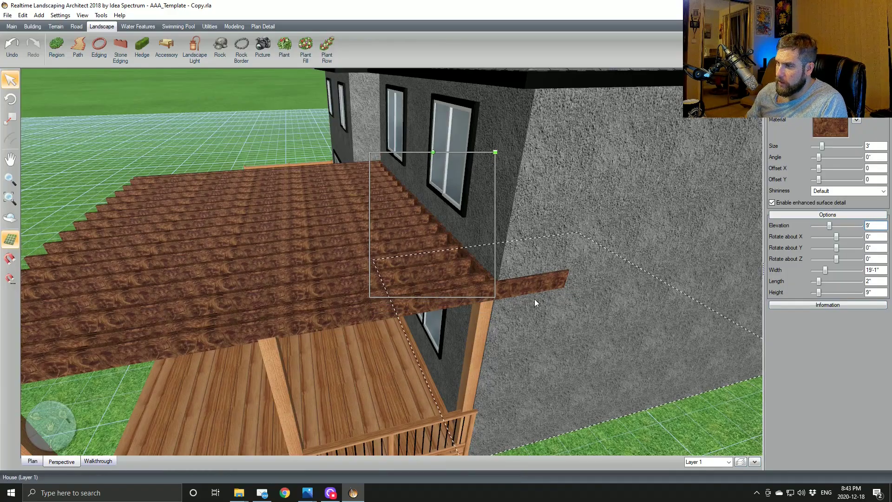
Step: Examine from above how the wall-side beam meets the rafter ends and the rear corner post
{"action": "middle_click_drag", "start_coordinate": [535, 303], "coordinate": [560, 261]}
{"action": "middle_click_drag", "start_coordinate": [589, 259], "coordinate": [586, 291]}
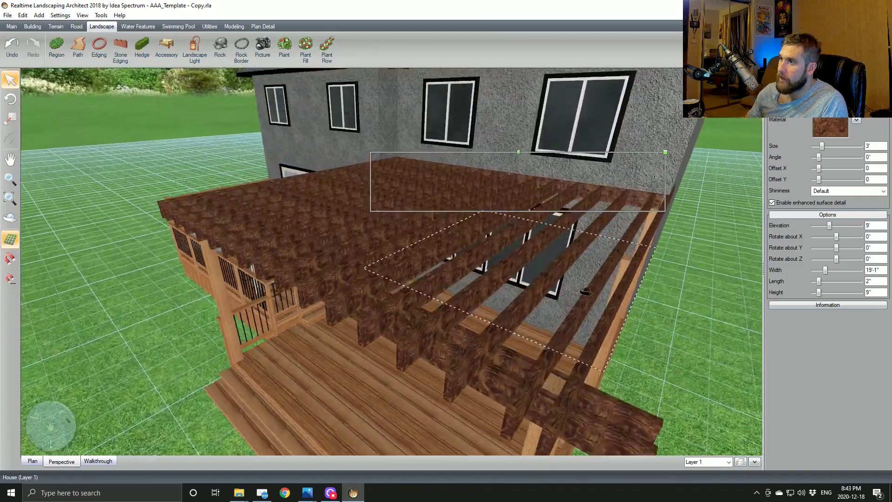
{"action": "scroll", "coordinate": [558, 251], "scroll_direction": "up", "scroll_amount": 3}
{"action": "middle_click_drag", "start_coordinate": [558, 252], "coordinate": [503, 260]}
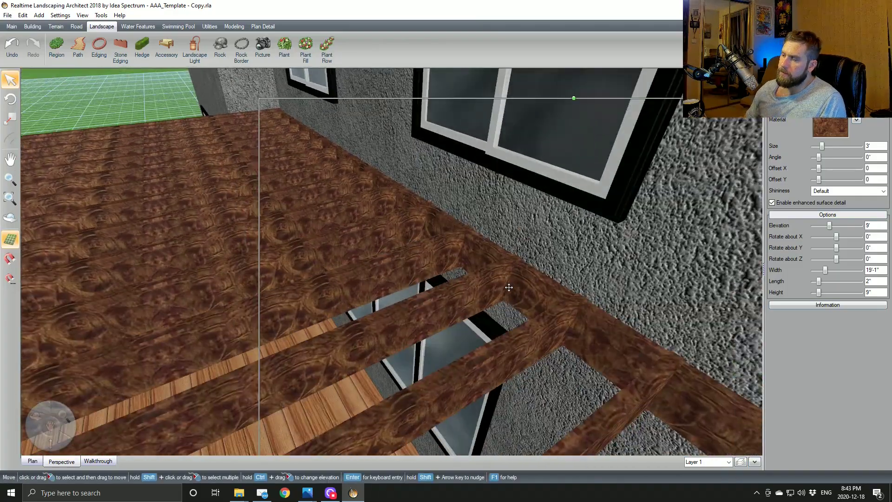
{"action": "scroll", "coordinate": [548, 325], "scroll_direction": "down", "scroll_amount": 4}
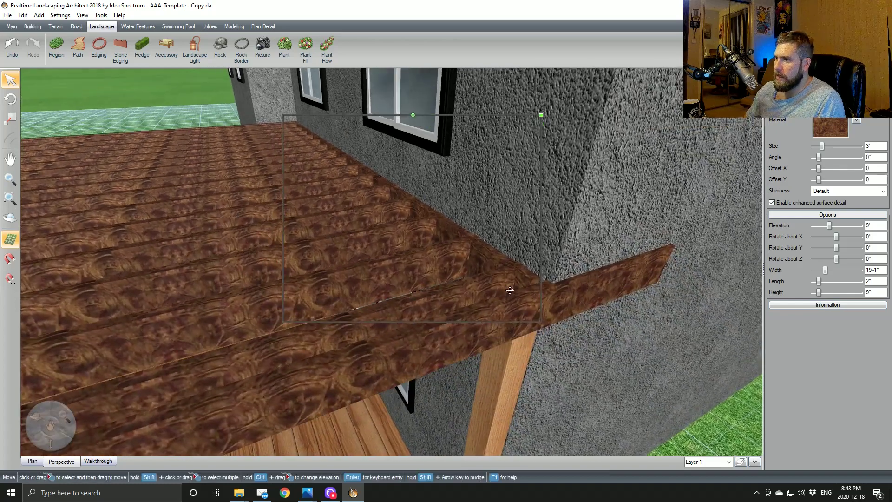
{"action": "scroll", "coordinate": [480, 251], "scroll_direction": "up", "scroll_amount": 4}
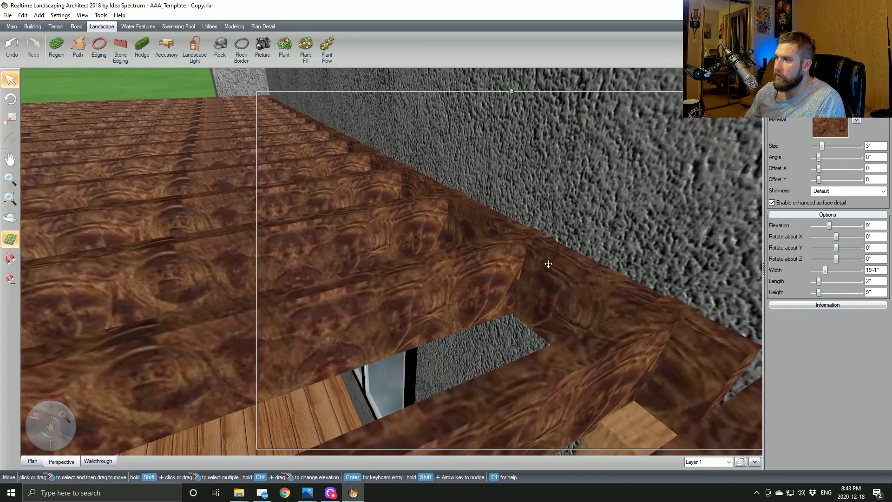
{"action": "scroll", "coordinate": [423, 326], "scroll_direction": "down", "scroll_amount": 5}
{"action": "middle_click_drag", "start_coordinate": [423, 326], "coordinate": [436, 313]}
{"action": "scroll", "coordinate": [436, 314], "scroll_direction": "down", "scroll_amount": 5}
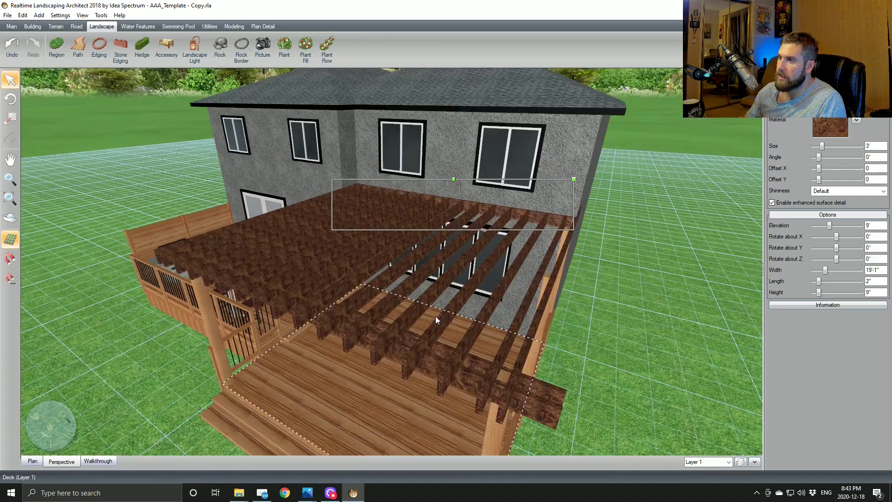
Step: Select all the pergola beams and rafters together and change their material to Wood116 from the Deck & Fence category
{"action": "double_click", "coordinate": [520, 374]}
{"action": "left_click", "coordinate": [858, 122]}
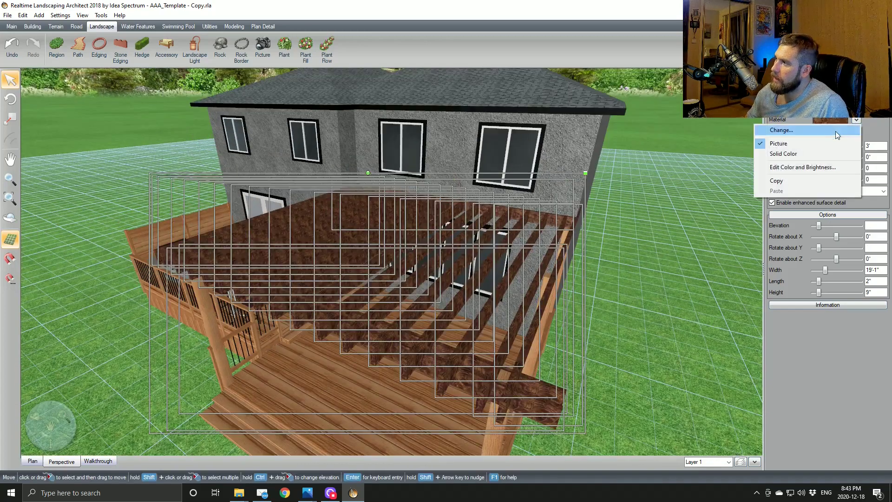
{"action": "left_click", "coordinate": [835, 131]}
{"action": "scroll", "coordinate": [606, 277], "scroll_direction": "down", "scroll_amount": 5}
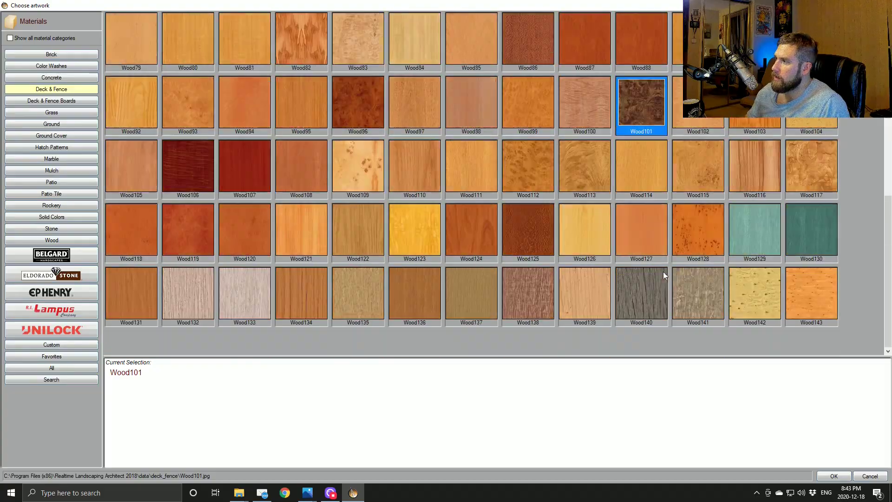
{"action": "double_click", "coordinate": [771, 164]}
{"action": "left_click", "coordinate": [667, 345]}
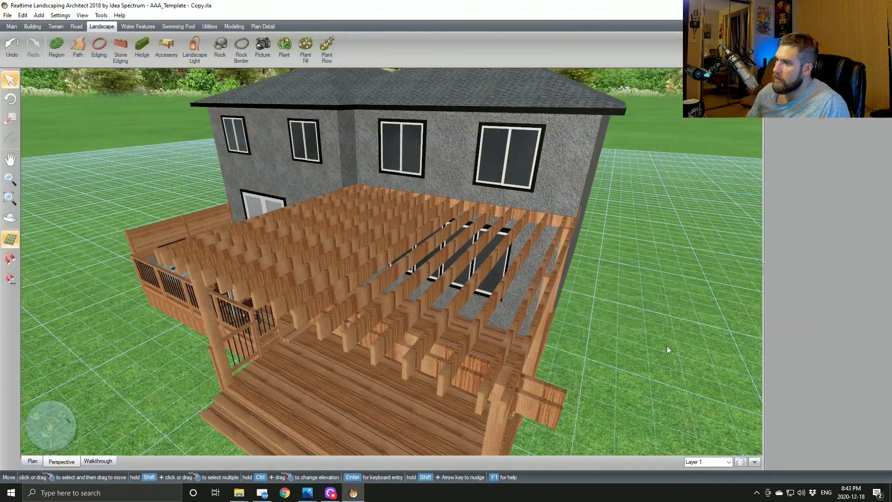
Step: Select the upper and lower decks together for shared property editing
{"action": "middle_click_drag", "start_coordinate": [505, 400], "coordinate": [580, 384]}
{"action": "right_click_drag", "start_coordinate": [580, 384], "coordinate": [462, 359]}
{"action": "scroll", "coordinate": [367, 324], "scroll_direction": "up", "scroll_amount": 2}
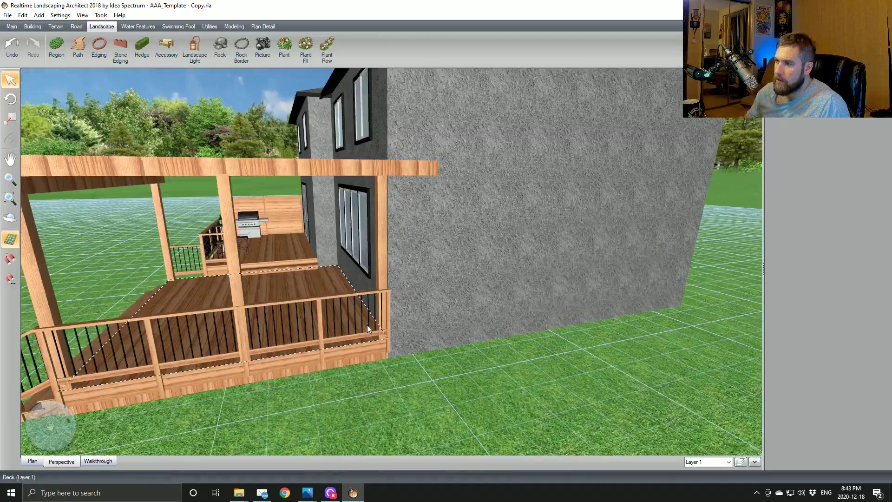
{"action": "left_click", "coordinate": [353, 324]}
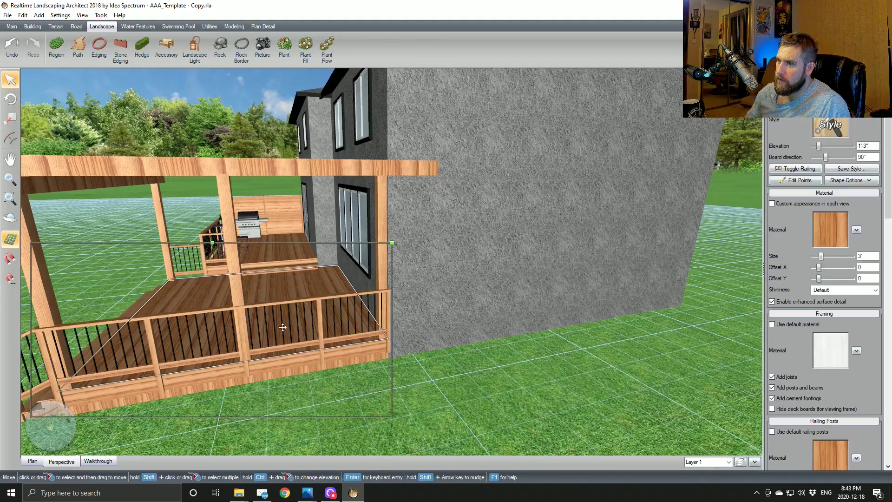
{"action": "right_click_drag", "start_coordinate": [283, 327], "coordinate": [371, 338]}
{"action": "scroll", "coordinate": [223, 308], "scroll_direction": "down", "scroll_amount": 6}
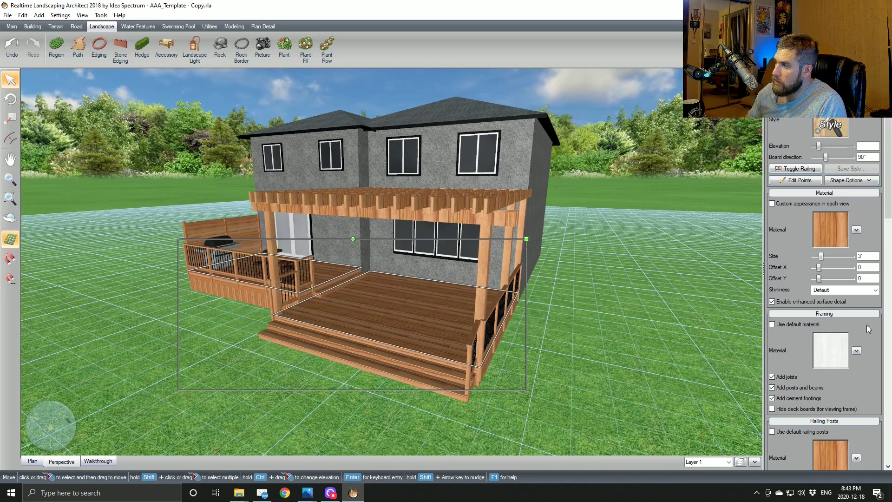
Step: Set the railing post placement to Inside for both selected decks
{"action": "scroll", "coordinate": [888, 200], "scroll_direction": "down", "scroll_amount": 5}
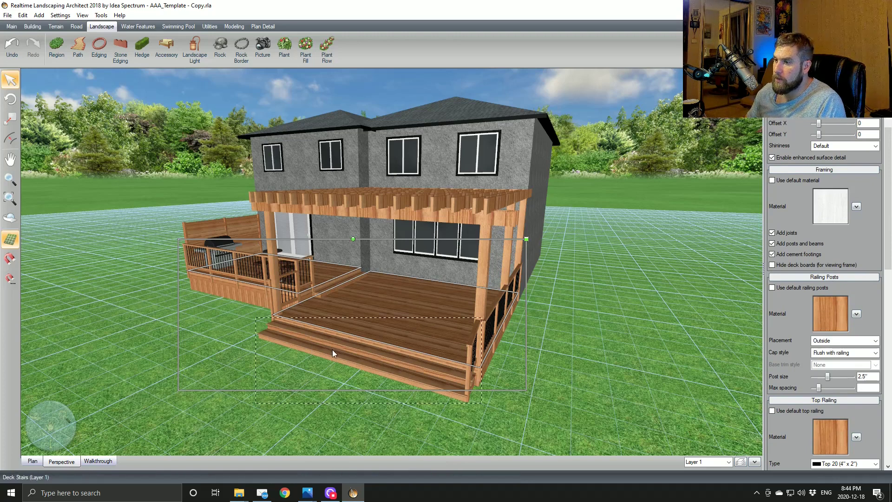
{"action": "middle_click_drag", "start_coordinate": [459, 322], "coordinate": [420, 329]}
{"action": "scroll", "coordinate": [460, 333], "scroll_direction": "up", "scroll_amount": 3}
{"action": "middle_click_drag", "start_coordinate": [343, 344], "coordinate": [358, 340]}
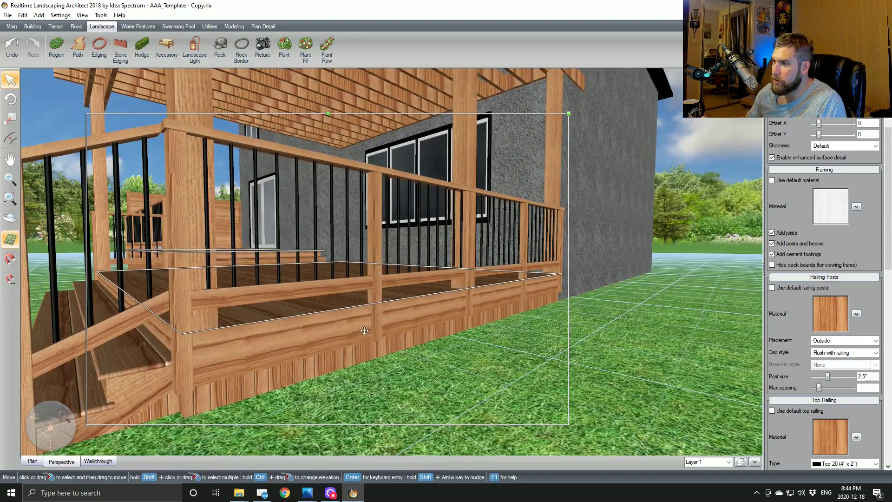
{"action": "scroll", "coordinate": [369, 329], "scroll_direction": "up", "scroll_amount": 3}
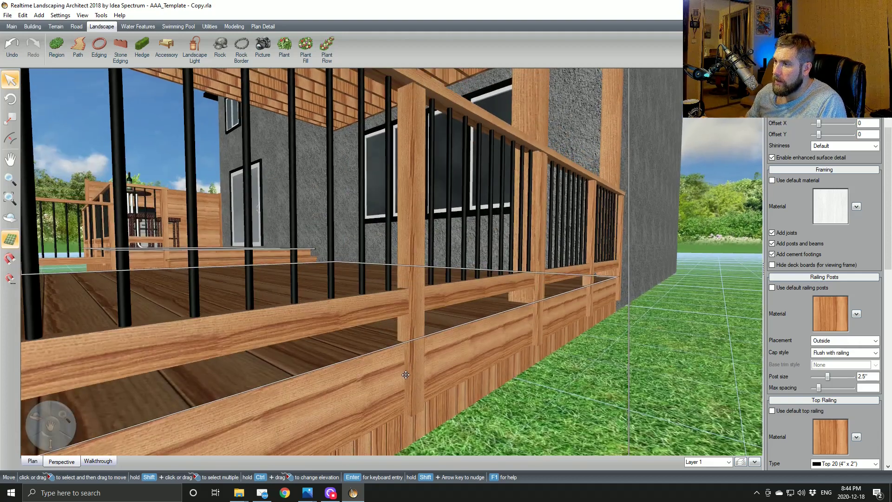
{"action": "scroll", "coordinate": [405, 375], "scroll_direction": "down", "scroll_amount": 5}
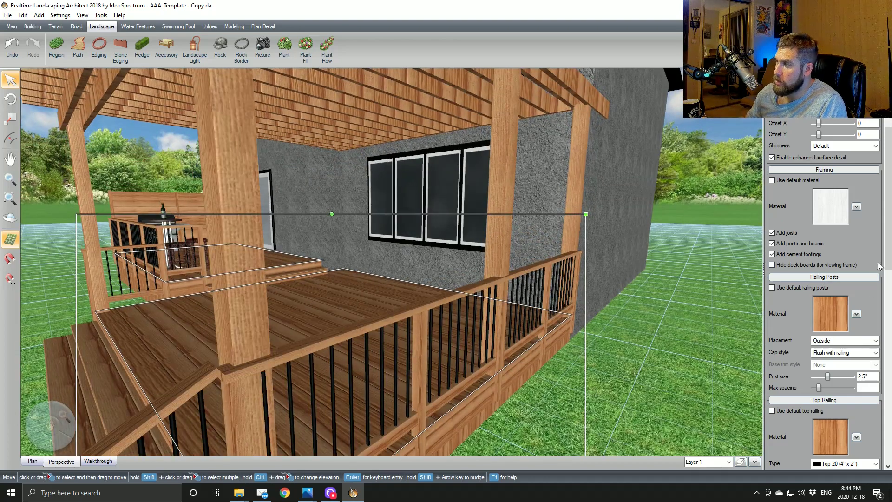
{"action": "scroll", "coordinate": [883, 269], "scroll_direction": "down", "scroll_amount": 2}
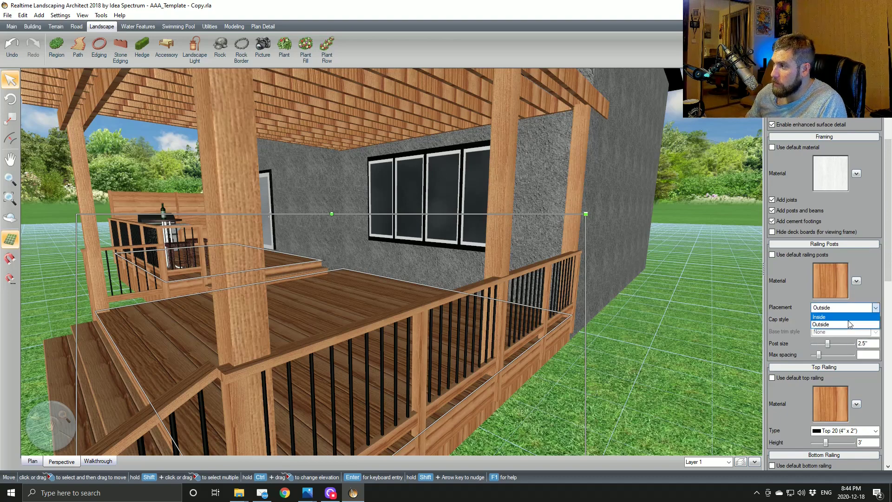
{"action": "left_click", "coordinate": [847, 319]}
Step: Inspect the railing posts around both decks, including the short railing beside the step between the two levels
{"action": "middle_click_drag", "start_coordinate": [520, 396], "coordinate": [467, 393]}
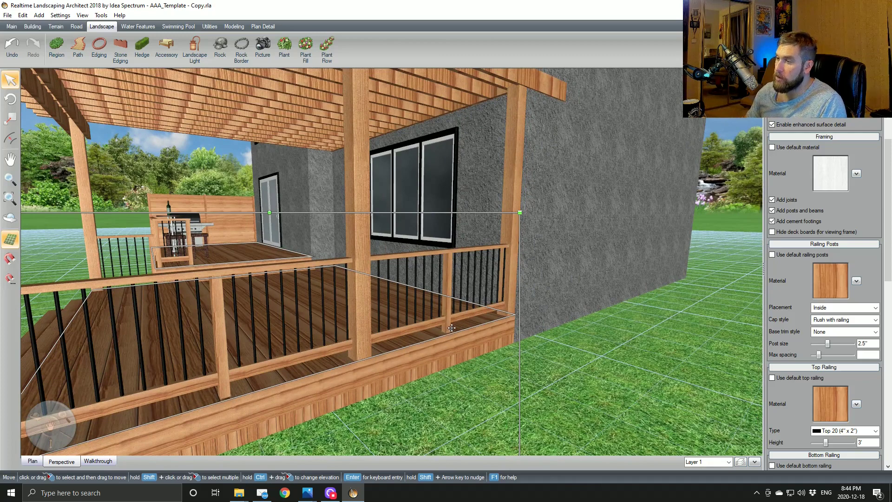
{"action": "scroll", "coordinate": [410, 344], "scroll_direction": "down", "scroll_amount": 3}
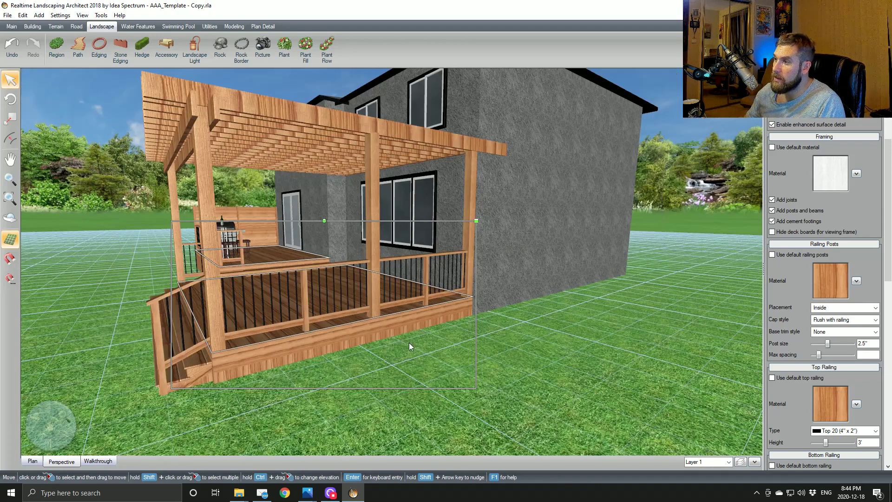
{"action": "middle_click_drag", "start_coordinate": [410, 345], "coordinate": [396, 336]}
{"action": "middle_click_drag", "start_coordinate": [305, 344], "coordinate": [411, 358]}
{"action": "scroll", "coordinate": [460, 358], "scroll_direction": "up", "scroll_amount": 3}
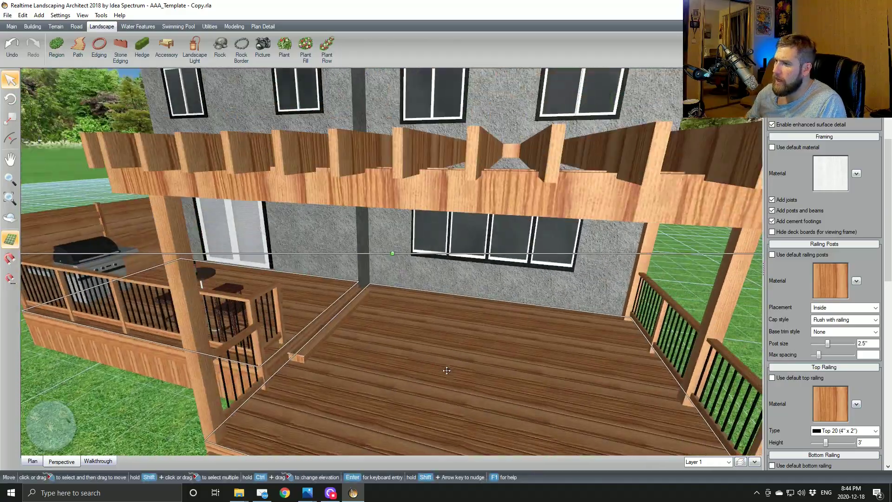
{"action": "scroll", "coordinate": [412, 358], "scroll_direction": "down", "scroll_amount": 2}
{"action": "middle_click_drag", "start_coordinate": [409, 260], "coordinate": [389, 297]}
{"action": "scroll", "coordinate": [389, 297], "scroll_direction": "up", "scroll_amount": 5}
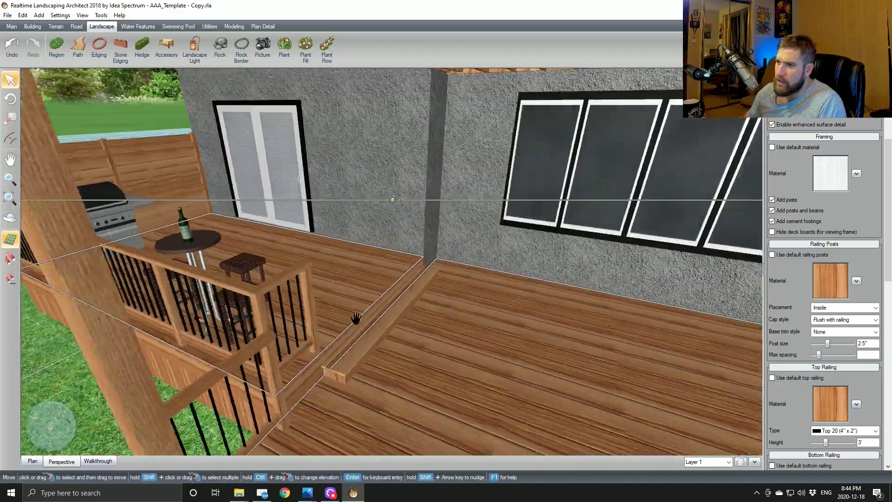
{"action": "middle_click_drag", "start_coordinate": [288, 294], "coordinate": [211, 307]}
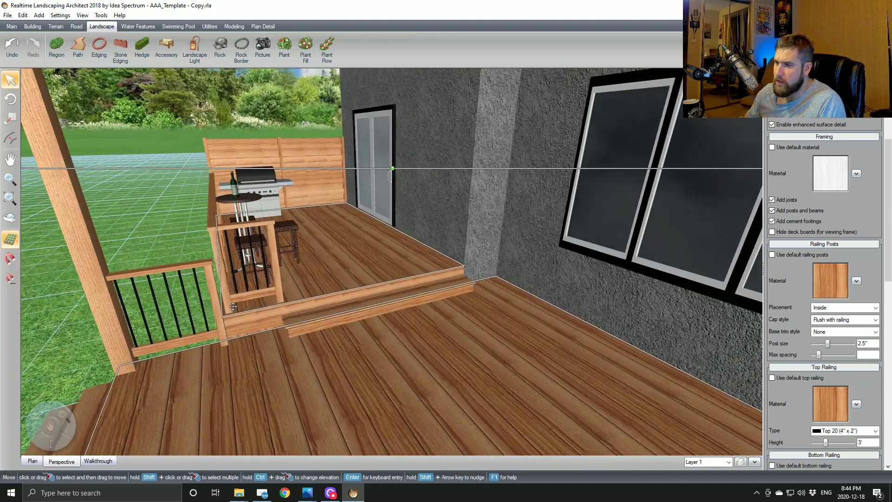
Step: Select the lower deck and open its outline points for editing
{"action": "left_click", "coordinate": [508, 379]}
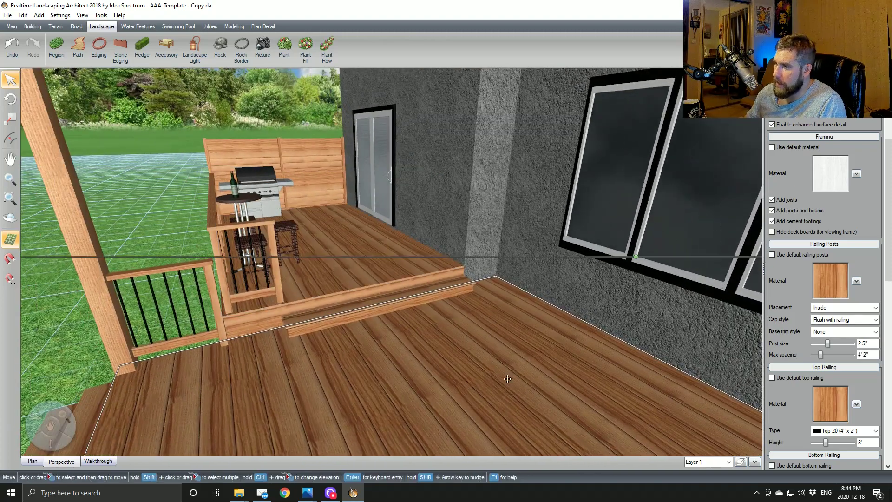
{"action": "scroll", "coordinate": [843, 373], "scroll_direction": "down", "scroll_amount": 5}
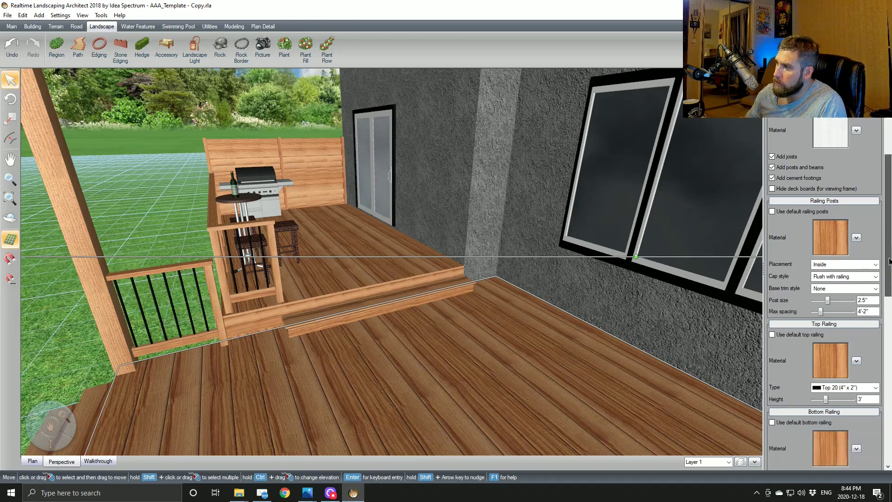
{"action": "scroll", "coordinate": [830, 388], "scroll_direction": "down", "scroll_amount": 5}
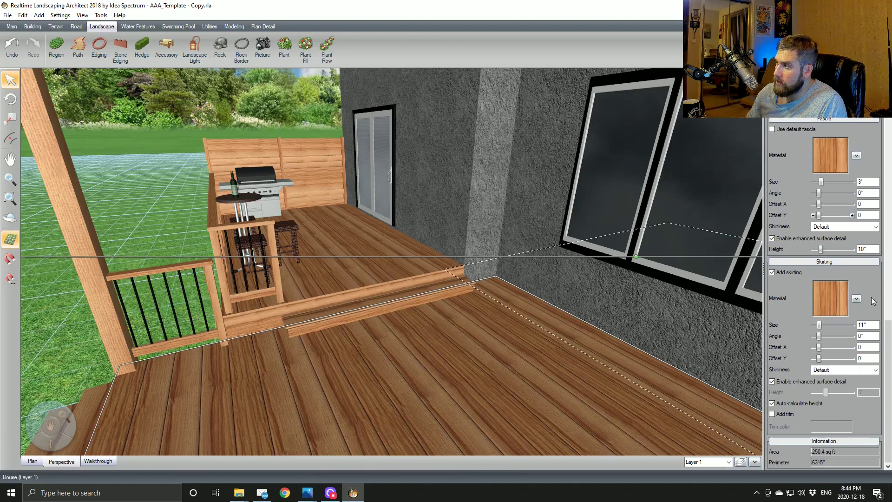
{"action": "left_click_drag", "start_coordinate": [887, 328], "coordinate": [887, 123]}
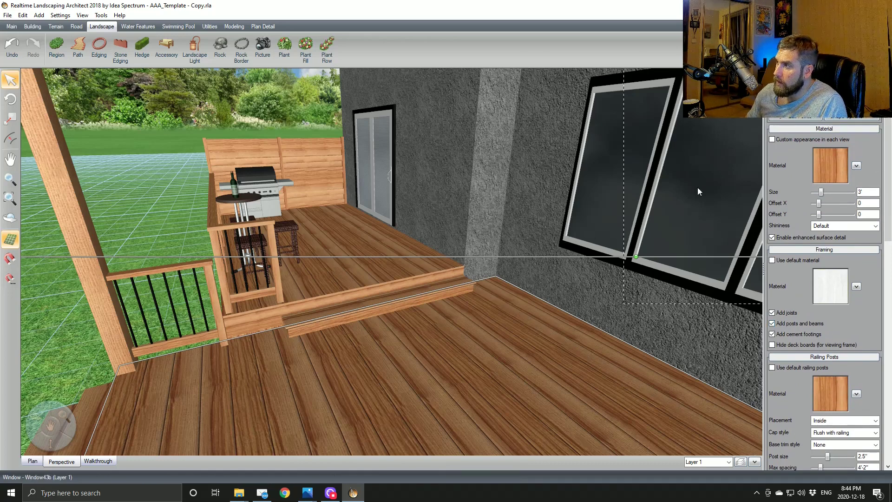
{"action": "left_click", "coordinate": [800, 117]}
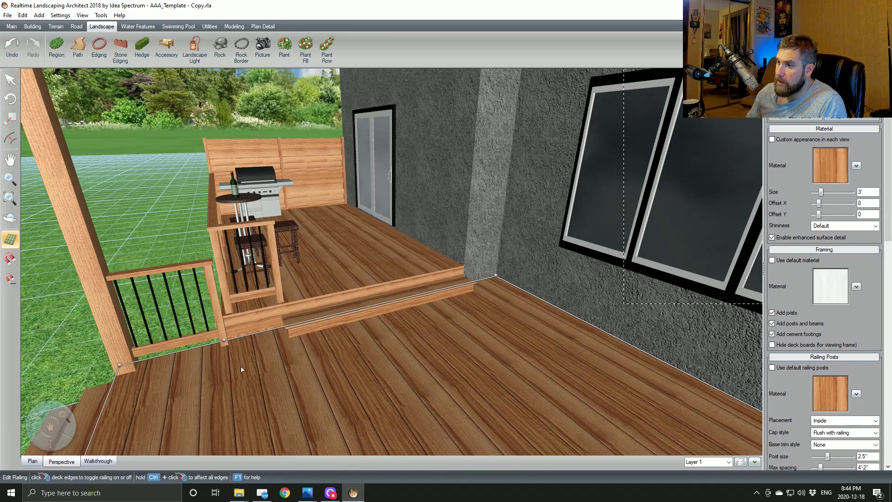
{"action": "left_click", "coordinate": [800, 118]}
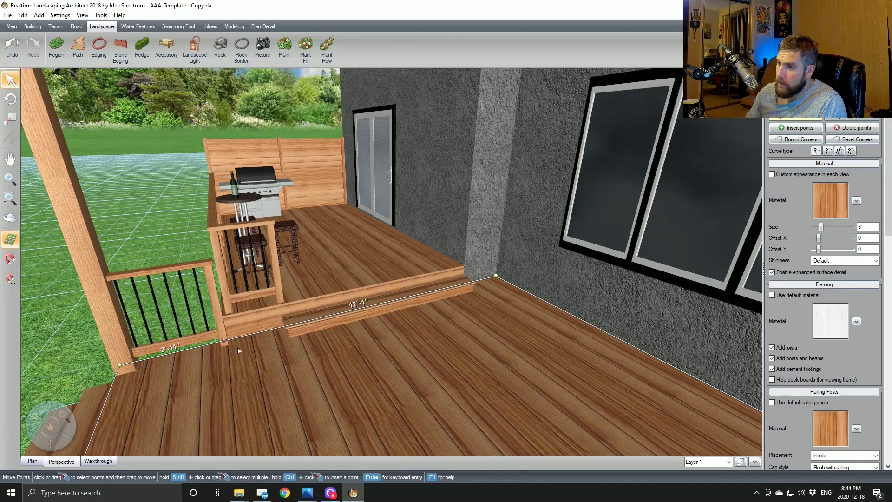
Step: Insert an outline point on the lower deck's step-side edge, just past the railing end post and about 11'-9" from the house-wall corner
{"action": "middle_click_drag", "start_coordinate": [237, 343], "coordinate": [355, 345]}
{"action": "scroll", "coordinate": [414, 287], "scroll_direction": "up", "scroll_amount": 3}
{"action": "scroll", "coordinate": [411, 294], "scroll_direction": "up", "scroll_amount": 3}
{"action": "scroll", "coordinate": [354, 345], "scroll_direction": "down", "scroll_amount": 2}
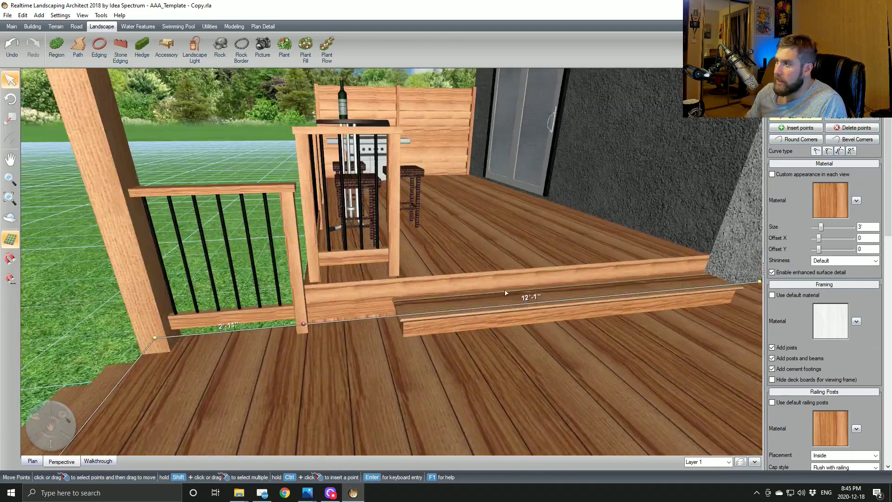
{"action": "left_click", "coordinate": [799, 129]}
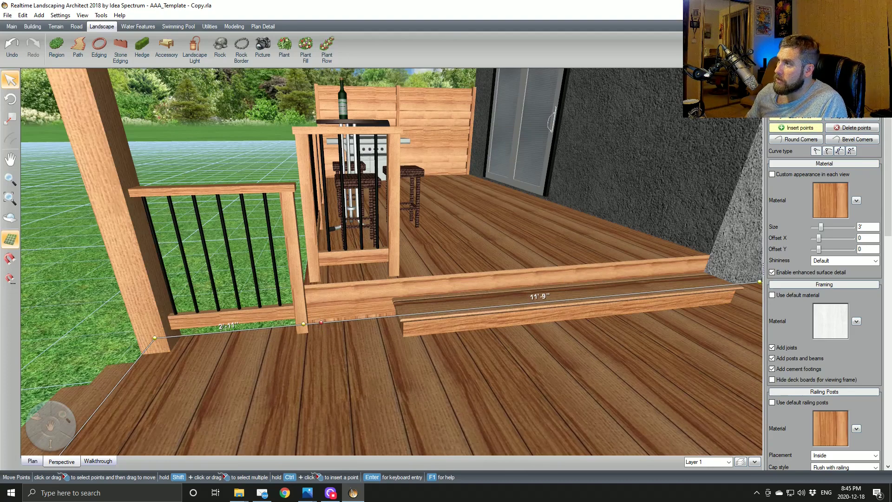
{"action": "left_click", "coordinate": [848, 106]}
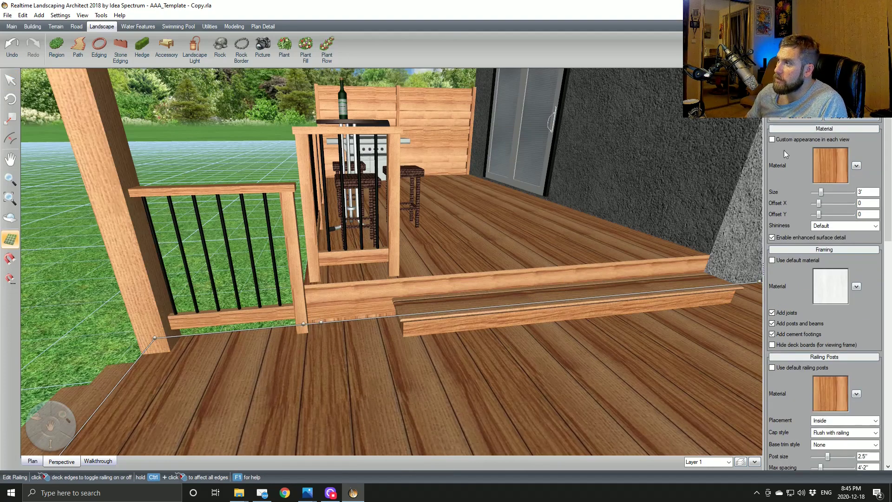
{"action": "key", "text": "Escape"}
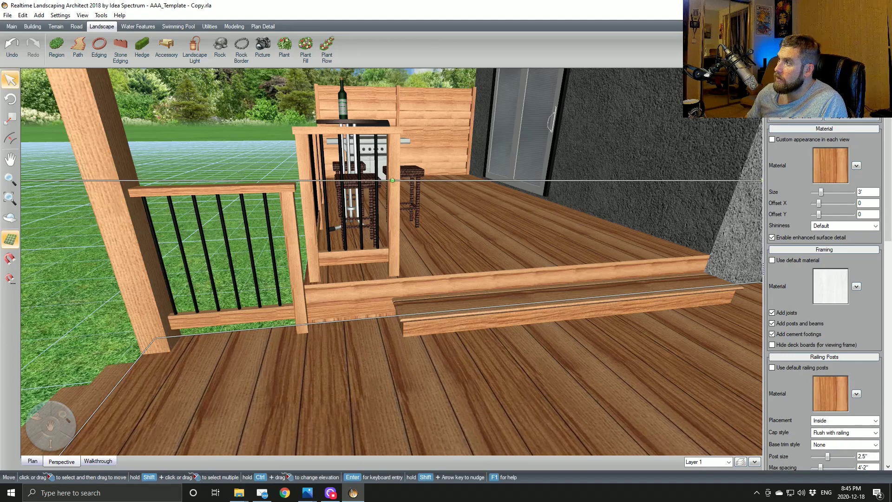
Step: Delete the lower deck's old outline point at the railing end post, keeping the new point beside it
{"action": "left_click", "coordinate": [620, 226]}
{"action": "left_click", "coordinate": [789, 118]}
{"action": "left_click", "coordinate": [302, 324]}
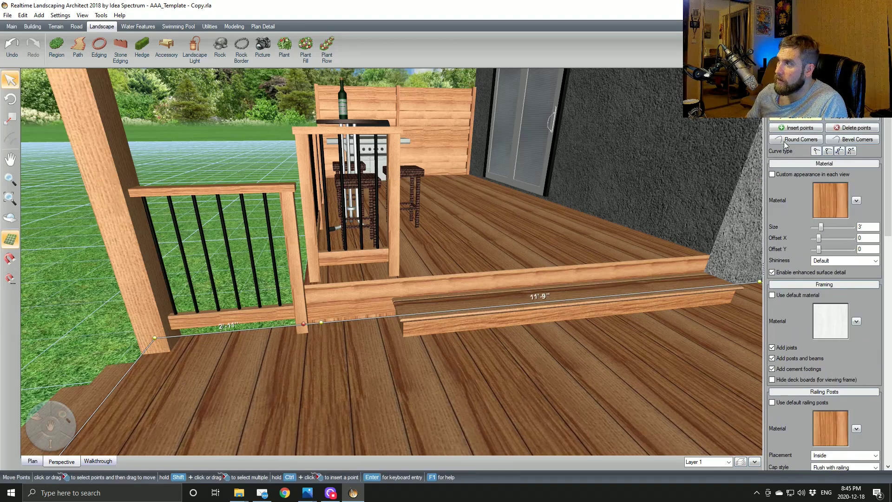
{"action": "left_click", "coordinate": [850, 131]}
{"action": "scroll", "coordinate": [628, 229], "scroll_direction": "down", "scroll_amount": 3}
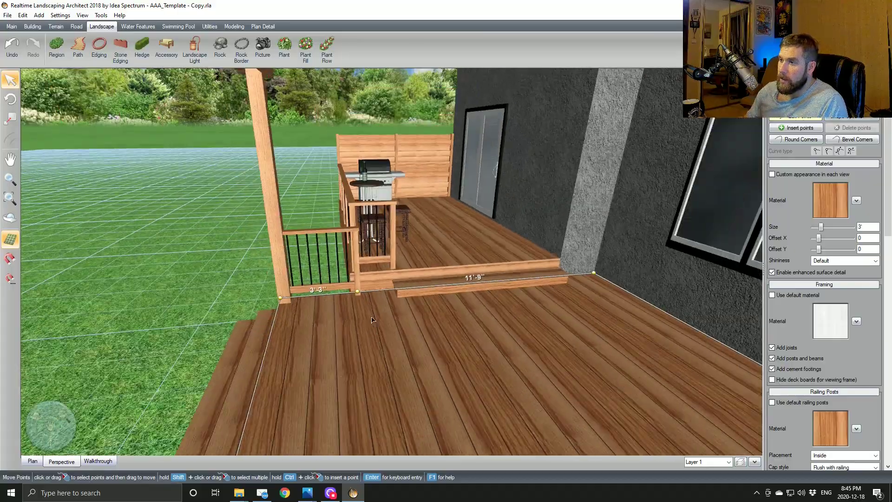
Step: Choose the Highpoint Berkley Deck Step - Brushed Stainless as the landscape light to place
{"action": "middle_click_drag", "start_coordinate": [594, 271], "coordinate": [354, 314]}
{"action": "scroll", "coordinate": [454, 289], "scroll_direction": "down", "scroll_amount": 3}
{"action": "right_click_drag", "start_coordinate": [354, 314], "coordinate": [387, 321]}
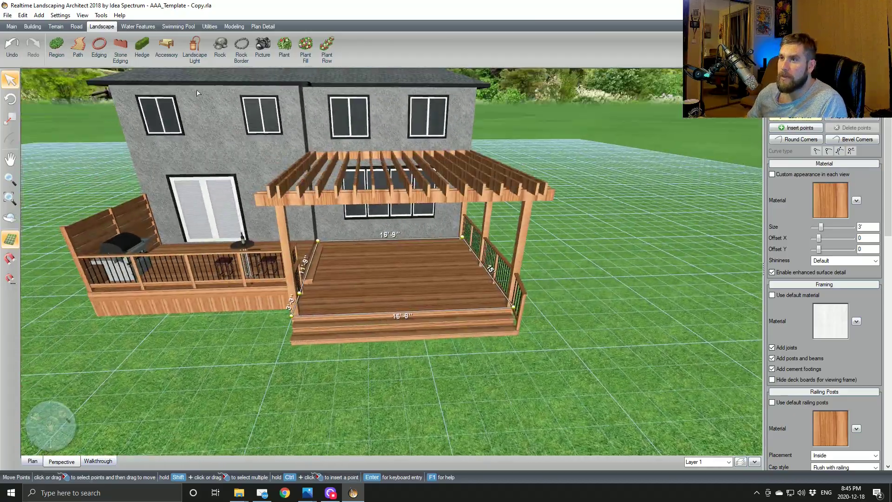
{"action": "left_click", "coordinate": [195, 49]}
{"action": "left_click", "coordinate": [851, 131]}
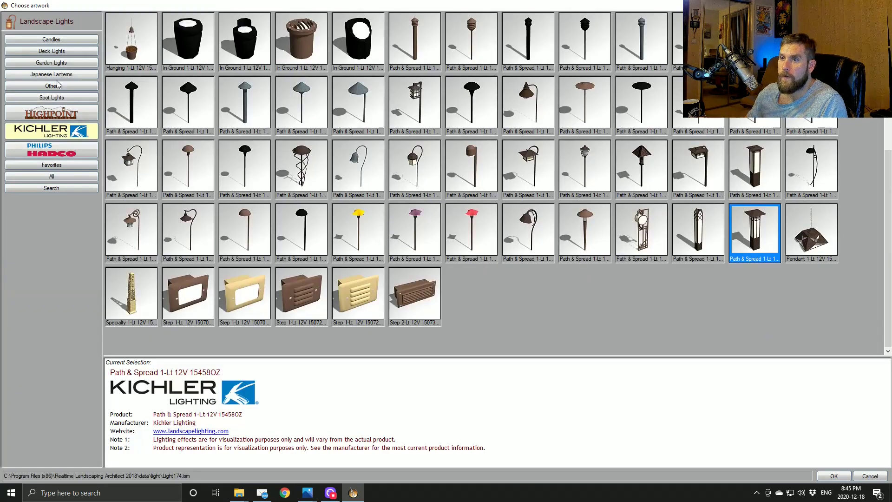
{"action": "left_click", "coordinate": [57, 112]}
{"action": "double_click", "coordinate": [121, 100]}
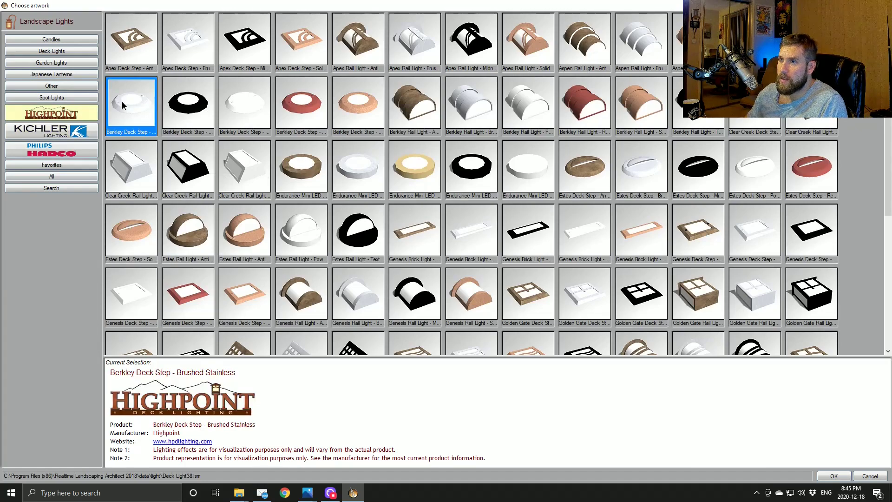
Step: Place the deck light on the top riser of the lower deck's stairs and hide its area of influence
{"action": "middle_click_drag", "start_coordinate": [446, 391], "coordinate": [446, 342]}
{"action": "scroll", "coordinate": [446, 341], "scroll_direction": "up", "scroll_amount": 5}
{"action": "scroll", "coordinate": [447, 341], "scroll_direction": "up", "scroll_amount": 3}
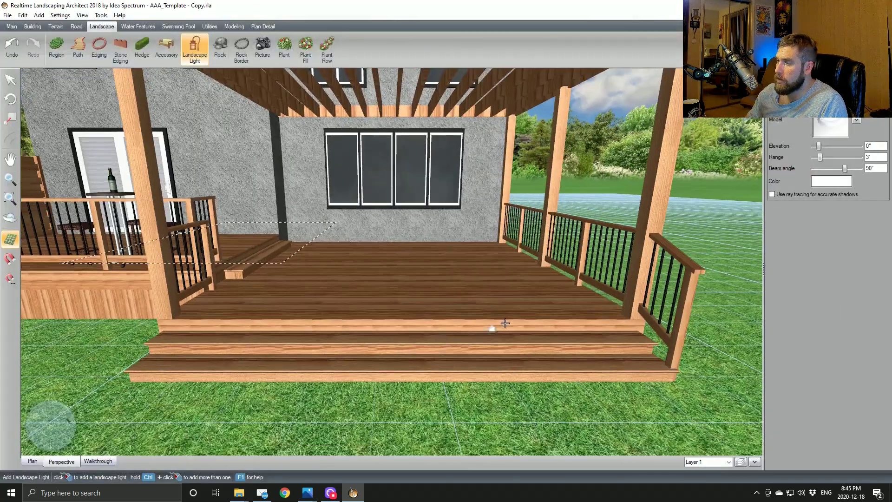
{"action": "left_click", "coordinate": [451, 325]}
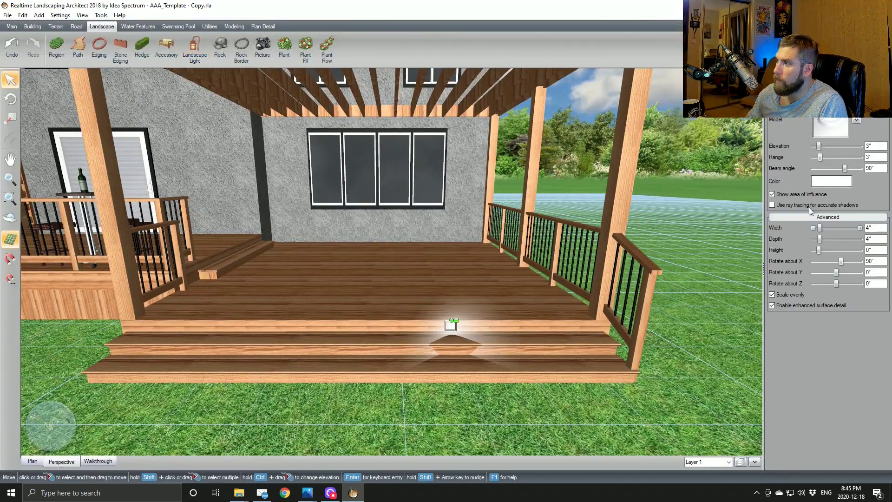
{"action": "left_click", "coordinate": [773, 195]}
{"action": "scroll", "coordinate": [443, 309], "scroll_direction": "up", "scroll_amount": 3}
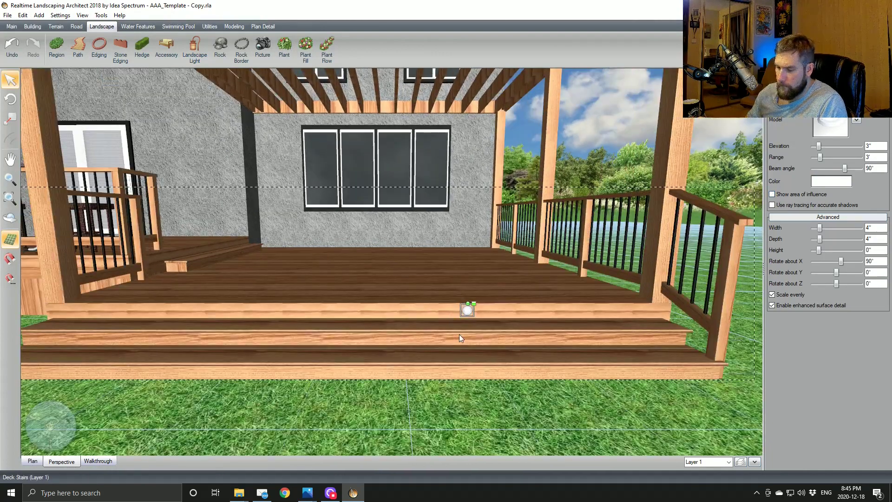
Step: Copy the deck light to the upper-deck end of the top riser and shift the other light toward the stair railing
{"action": "left_click_drag", "start_coordinate": [516, 280], "coordinate": [79, 264]}
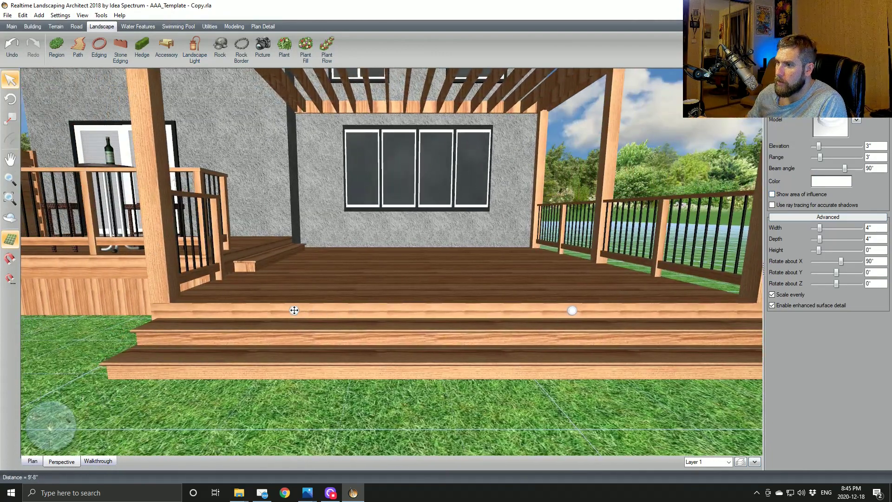
{"action": "left_click_drag", "start_coordinate": [294, 310], "coordinate": [311, 310]}
{"action": "middle_click_drag", "start_coordinate": [310, 310], "coordinate": [112, 300]}
{"action": "left_click", "coordinate": [364, 300]}
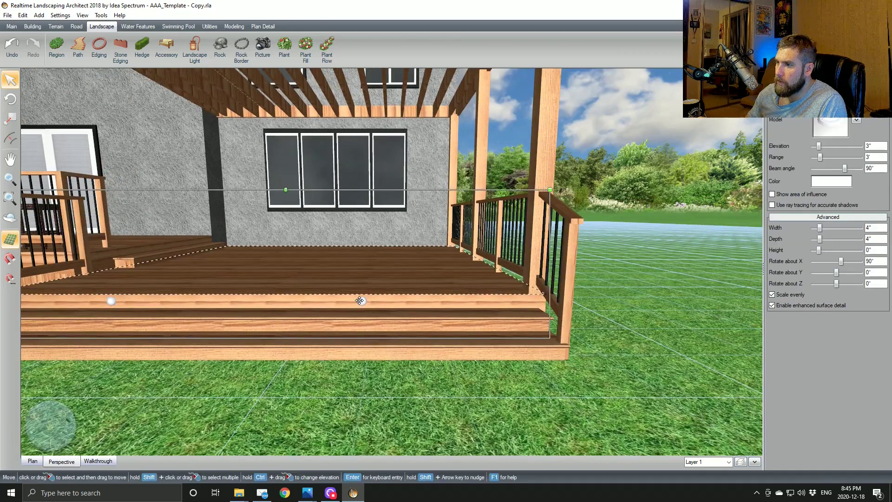
{"action": "left_click_drag", "start_coordinate": [359, 301], "coordinate": [391, 302]}
{"action": "scroll", "coordinate": [401, 317], "scroll_direction": "down", "scroll_amount": 4}
{"action": "scroll", "coordinate": [401, 316], "scroll_direction": "up", "scroll_amount": 6}
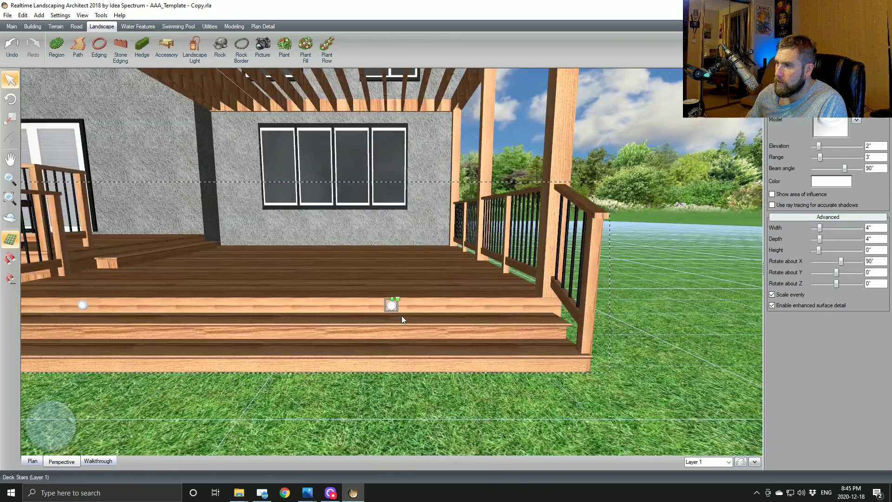
Step: Place copies of the light near the stair railing on the middle and bottom risers, aligned below the one on the top riser
{"action": "middle_click_drag", "start_coordinate": [406, 322], "coordinate": [409, 312]}
{"action": "scroll", "coordinate": [409, 314], "scroll_direction": "up", "scroll_amount": 3}
{"action": "scroll", "coordinate": [411, 315], "scroll_direction": "down", "scroll_amount": 1}
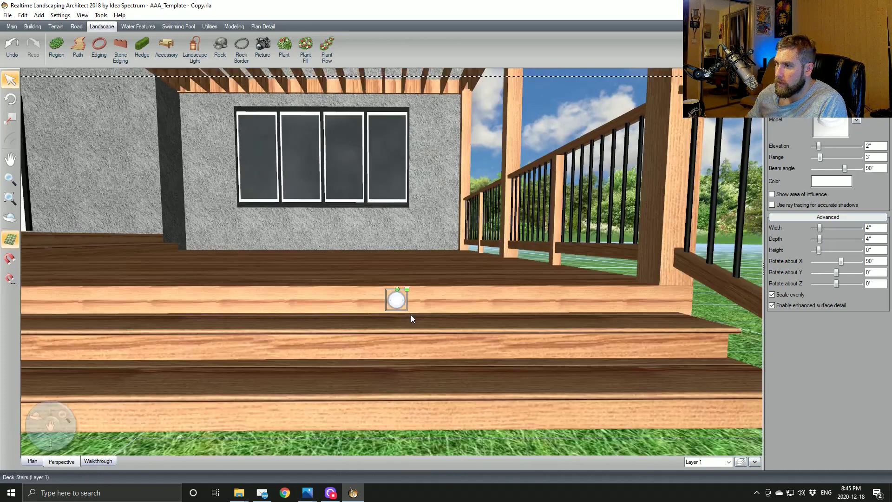
{"action": "key", "text": "ctrl+v"}
{"action": "left_click_drag", "start_coordinate": [488, 263], "coordinate": [398, 342]}
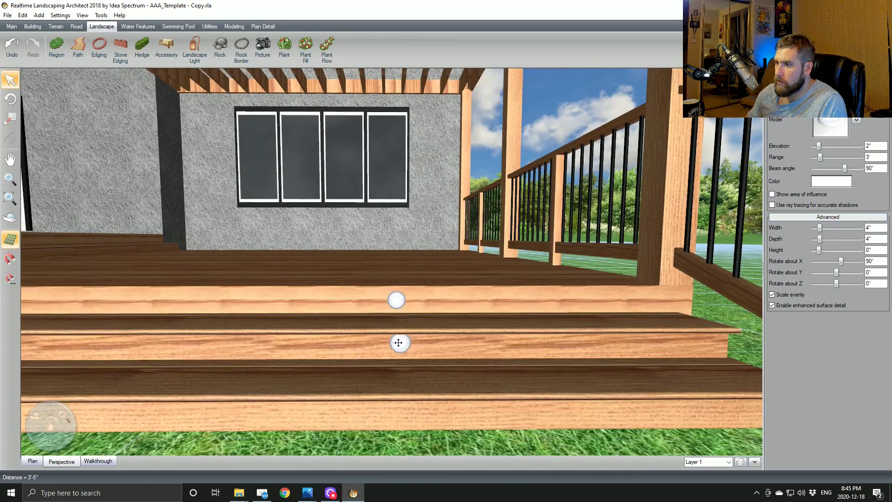
{"action": "key", "text": "ctrl+v"}
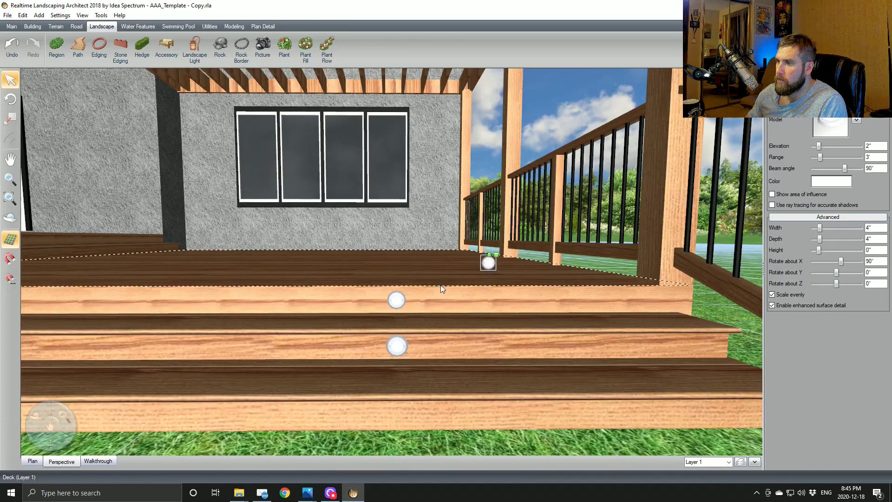
{"action": "left_click_drag", "start_coordinate": [487, 259], "coordinate": [480, 275]}
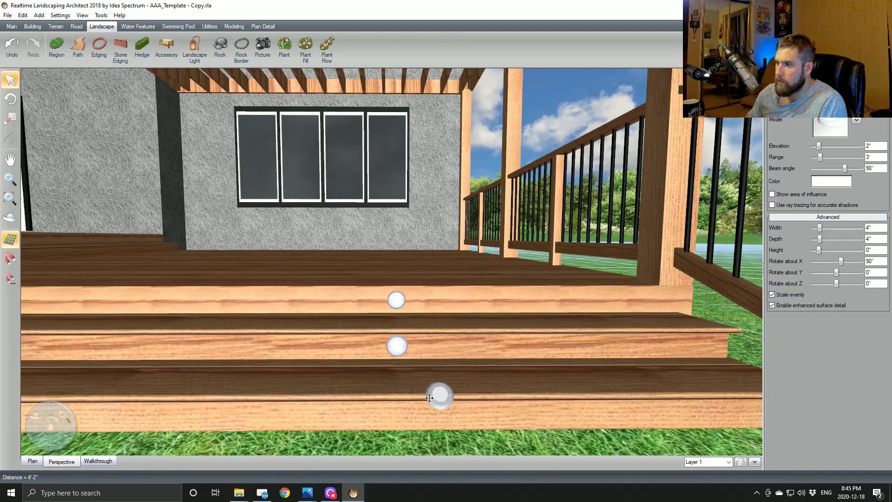
{"action": "left_click_drag", "start_coordinate": [429, 398], "coordinate": [401, 413]}
{"action": "scroll", "coordinate": [400, 413], "scroll_direction": "down", "scroll_amount": 5}
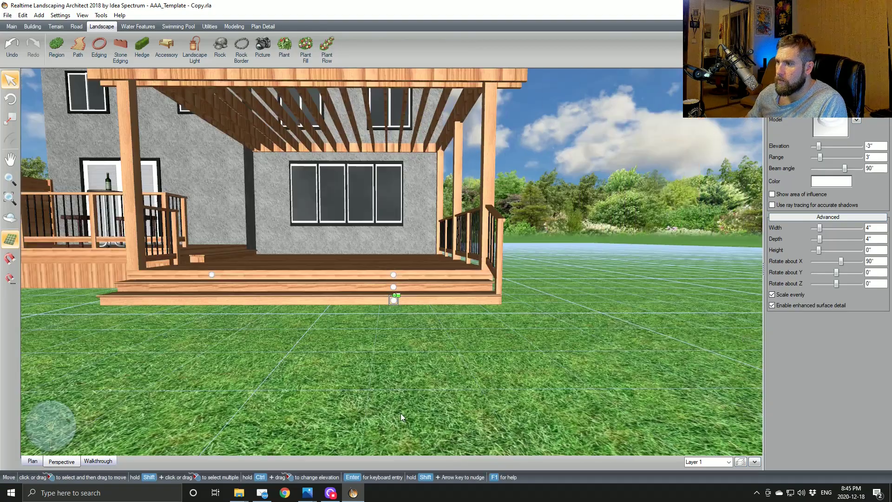
Step: Shift the top-riser light at the upper-deck end slightly inward and lower it to a 2" elevation
{"action": "middle_click_drag", "start_coordinate": [401, 413], "coordinate": [421, 373]}
{"action": "scroll", "coordinate": [325, 322], "scroll_direction": "down", "scroll_amount": 2}
{"action": "middle_click_drag", "start_coordinate": [325, 322], "coordinate": [331, 358]}
{"action": "scroll", "coordinate": [370, 290], "scroll_direction": "up", "scroll_amount": 8}
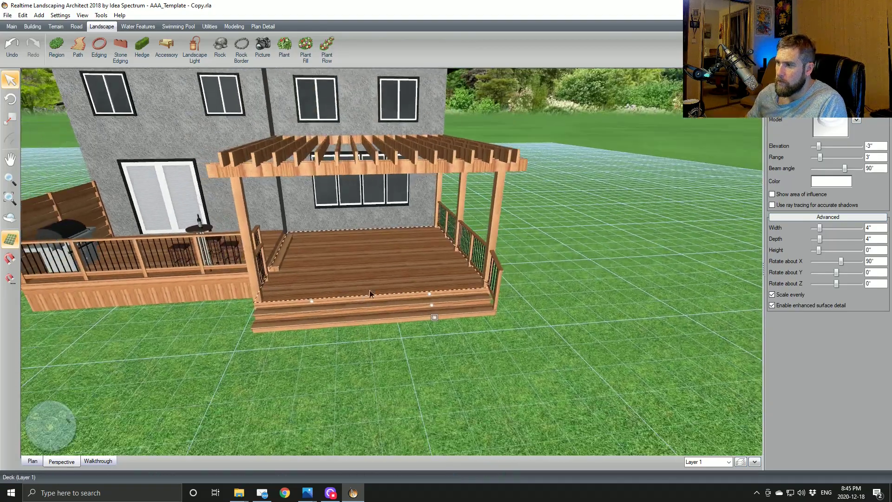
{"action": "scroll", "coordinate": [353, 325], "scroll_direction": "up", "scroll_amount": 3}
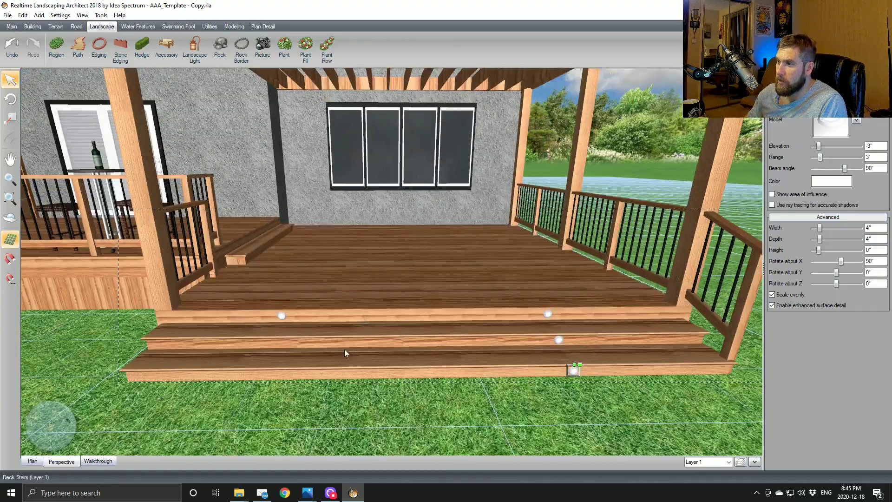
{"action": "scroll", "coordinate": [367, 302], "scroll_direction": "up", "scroll_amount": 5}
{"action": "scroll", "coordinate": [366, 306], "scroll_direction": "down", "scroll_amount": 3}
{"action": "middle_click_drag", "start_coordinate": [366, 306], "coordinate": [447, 265]}
{"action": "scroll", "coordinate": [432, 279], "scroll_direction": "up", "scroll_amount": 5}
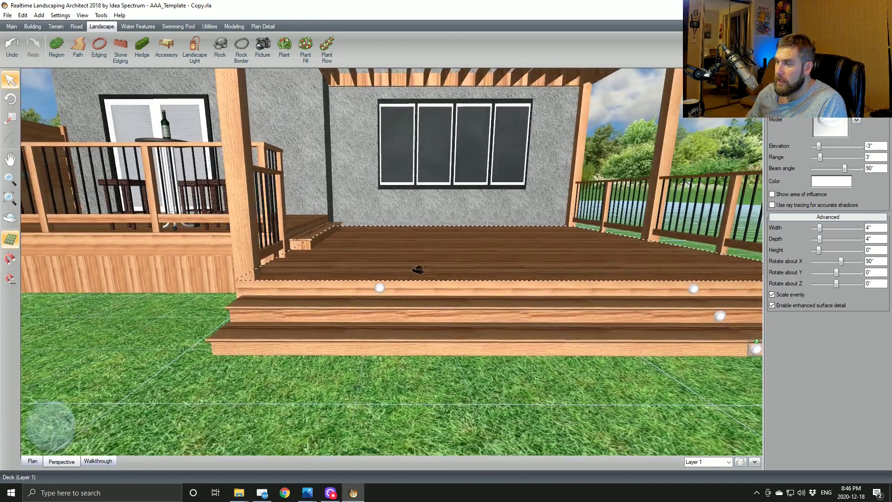
{"action": "left_click", "coordinate": [367, 310]}
{"action": "left_click", "coordinate": [368, 307]}
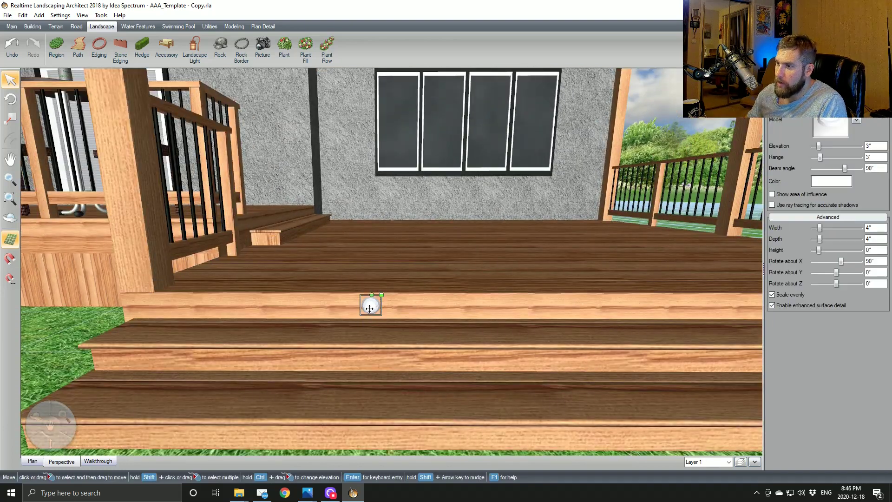
{"action": "left_click_drag", "start_coordinate": [369, 305], "coordinate": [390, 310]}
Step: Place two copies of the upper-deck end light on the middle and bottom risers, aligned below it
{"action": "key", "text": "ctrl+d"}
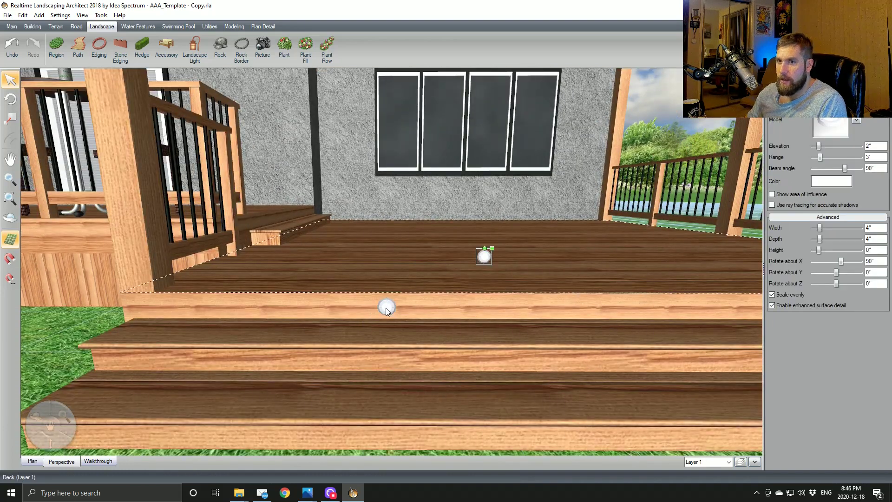
{"action": "scroll", "coordinate": [442, 306], "scroll_direction": "down", "scroll_amount": 5}
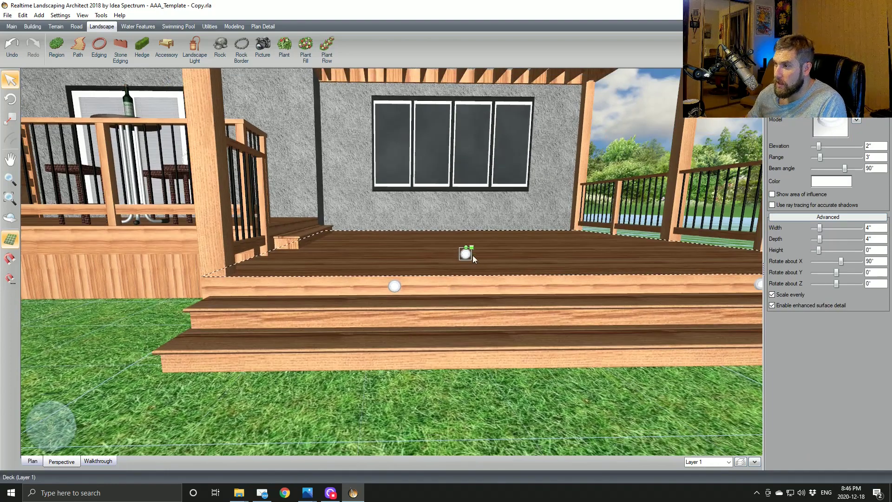
{"action": "left_click_drag", "start_coordinate": [455, 265], "coordinate": [395, 318]}
{"action": "key", "text": "ctrl+v"}
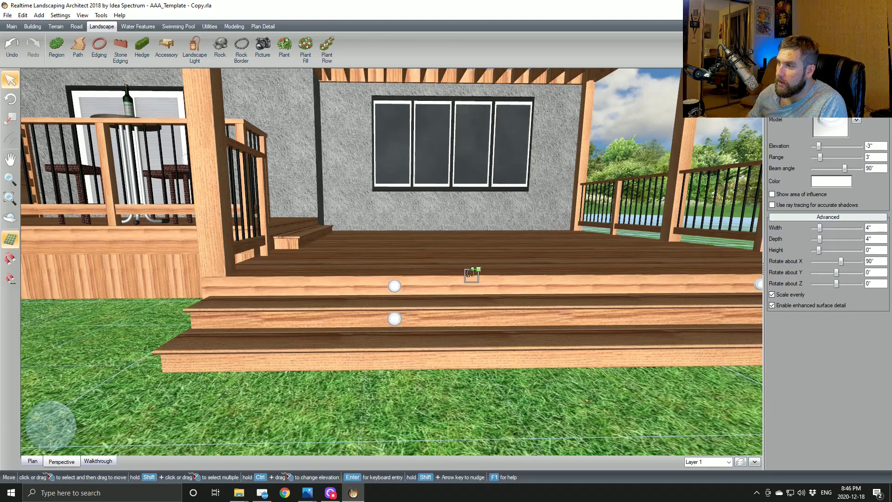
{"action": "left_click_drag", "start_coordinate": [471, 274], "coordinate": [396, 360]}
Step: Select the three lights at the upper-deck end of the stair risers and shift them together by about 2"
{"action": "scroll", "coordinate": [437, 352], "scroll_direction": "down", "scroll_amount": 3}
{"action": "mouse_move", "coordinate": [437, 352]}
{"action": "middle_mouse_down"}
{"action": "mouse_move", "coordinate": [538, 343]}
{"action": "mouse_move", "coordinate": [484, 330]}
{"action": "mouse_move", "coordinate": [489, 391]}
{"action": "mouse_move", "coordinate": [453, 326]}
{"action": "middle_mouse_up"}
{"action": "scroll", "coordinate": [453, 326], "scroll_direction": "up", "scroll_amount": 3}
{"action": "middle_click_drag", "start_coordinate": [409, 369], "coordinate": [402, 370]}
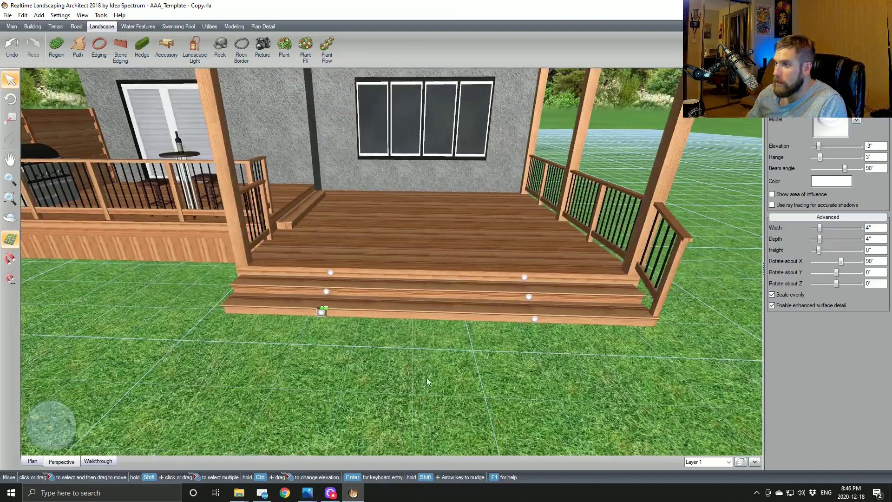
{"action": "left_click_drag", "start_coordinate": [411, 377], "coordinate": [297, 263]}
{"action": "scroll", "coordinate": [314, 303], "scroll_direction": "up", "scroll_amount": 5}
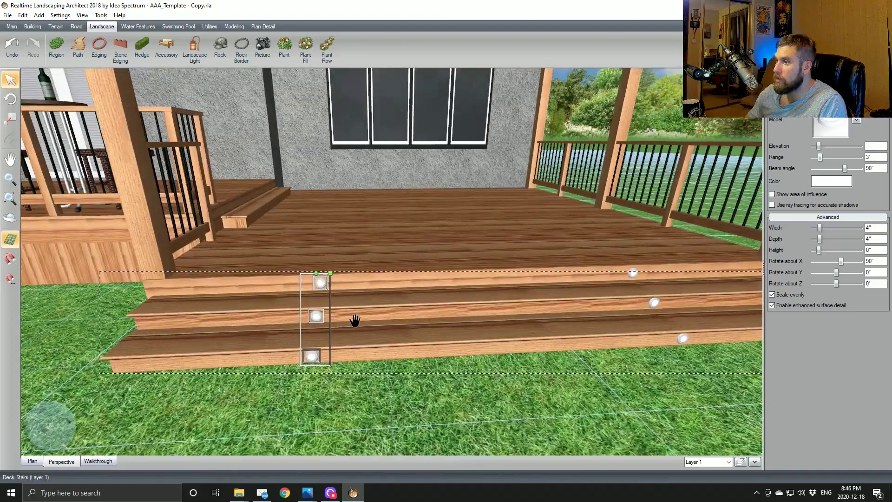
{"action": "middle_click_drag", "start_coordinate": [355, 321], "coordinate": [405, 279]}
{"action": "scroll", "coordinate": [384, 308], "scroll_direction": "up", "scroll_amount": 5}
{"action": "scroll", "coordinate": [404, 279], "scroll_direction": "down", "scroll_amount": 3}
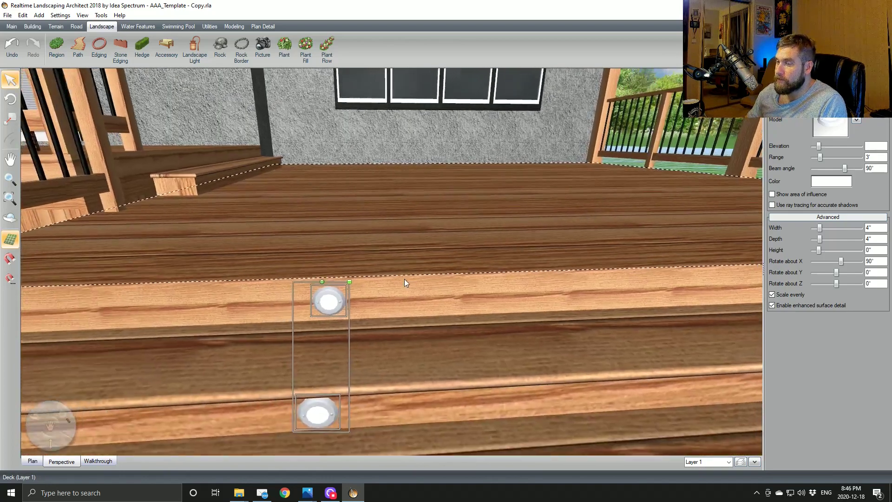
{"action": "mouse_move", "coordinate": [366, 296]}
{"action": "left_mouse_down"}
{"action": "mouse_move", "coordinate": [357, 287]}
{"action": "mouse_move", "coordinate": [365, 289]}
{"action": "left_mouse_up"}
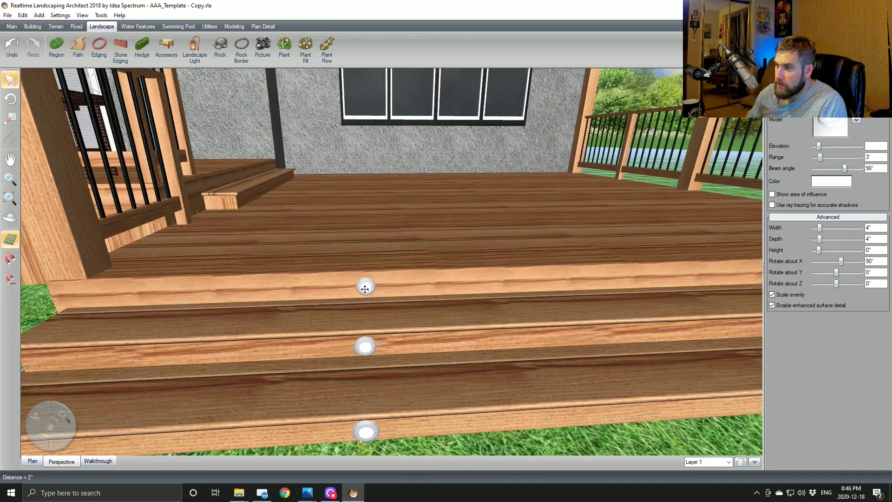
Step: Move the three selected riser lights about 3" inward, away from the upper deck
{"action": "scroll", "coordinate": [366, 289], "scroll_direction": "down", "scroll_amount": 6}
{"action": "scroll", "coordinate": [388, 293], "scroll_direction": "up", "scroll_amount": 3}
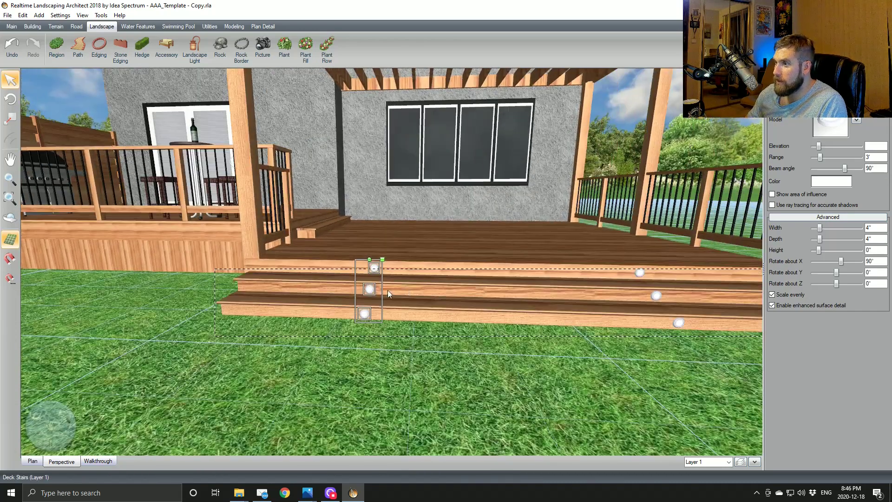
{"action": "scroll", "coordinate": [388, 292], "scroll_direction": "up", "scroll_amount": 3}
{"action": "middle_click_drag", "start_coordinate": [400, 285], "coordinate": [382, 284]}
{"action": "left_click_drag", "start_coordinate": [368, 278], "coordinate": [380, 278]}
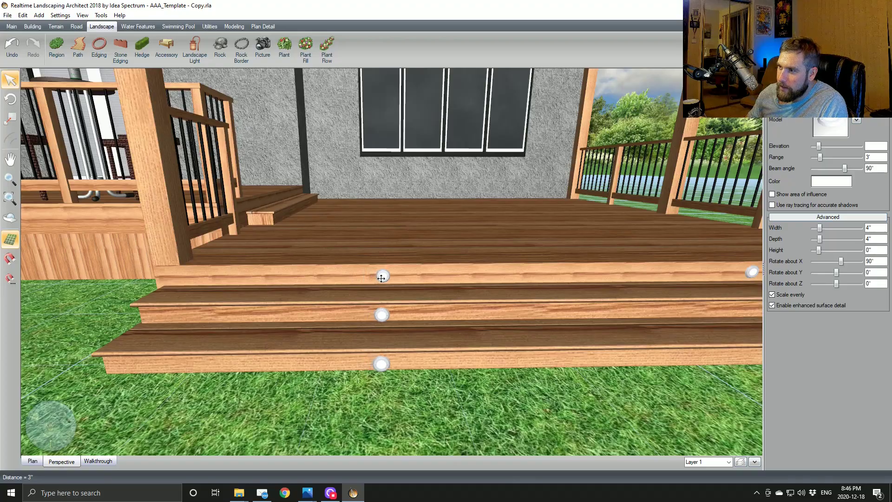
Step: Reselect the column of three lights at the upper-deck end and adjust its position on the risers by about 1"
{"action": "scroll", "coordinate": [388, 281], "scroll_direction": "down", "scroll_amount": 3}
{"action": "middle_click_drag", "start_coordinate": [400, 297], "coordinate": [455, 313]}
{"action": "left_click", "coordinate": [452, 316]}
{"action": "scroll", "coordinate": [453, 319], "scroll_direction": "down", "scroll_amount": 5}
{"action": "scroll", "coordinate": [454, 312], "scroll_direction": "up", "scroll_amount": 5}
{"action": "middle_click_drag", "start_coordinate": [371, 322], "coordinate": [408, 322]}
{"action": "left_click_drag", "start_coordinate": [379, 353], "coordinate": [303, 245]}
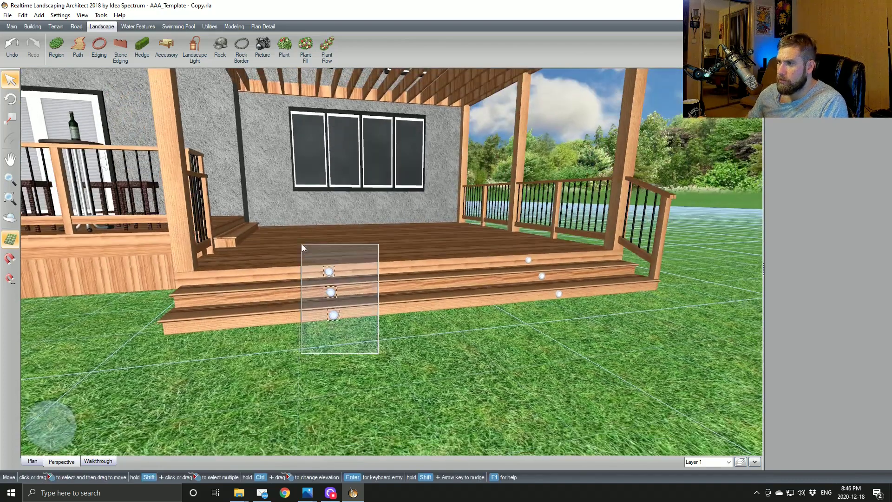
{"action": "scroll", "coordinate": [307, 279], "scroll_direction": "up", "scroll_amount": 4}
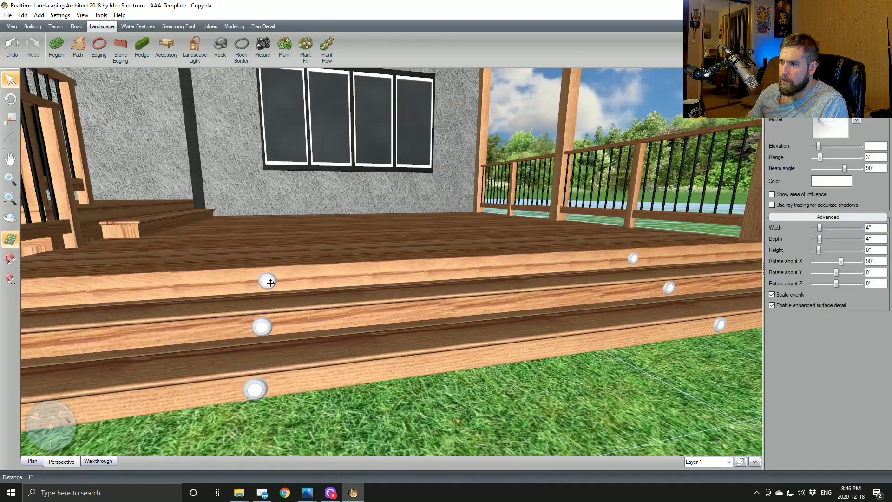
{"action": "scroll", "coordinate": [270, 283], "scroll_direction": "down", "scroll_amount": 5}
{"action": "left_click", "coordinate": [551, 356]}
Step: Copy the top-riser light at the upper-deck end and move the copy toward the steps between the two decks
{"action": "middle_click_drag", "start_coordinate": [558, 348], "coordinate": [487, 371]}
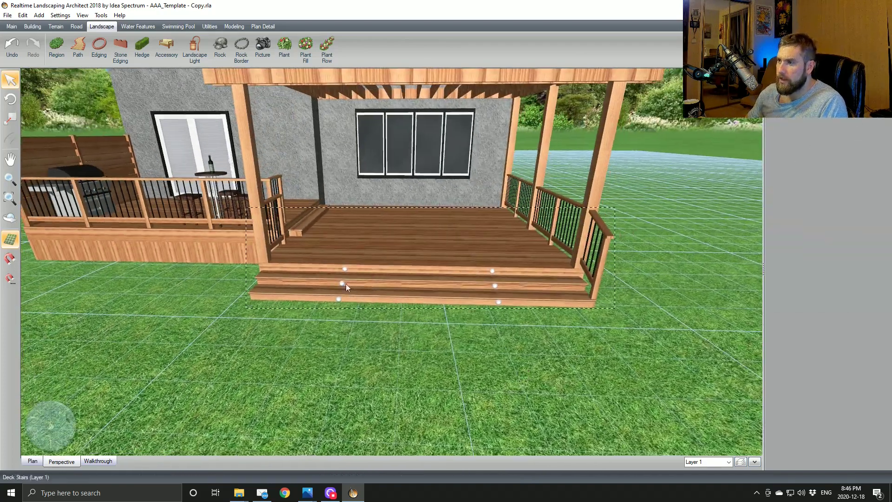
{"action": "left_click", "coordinate": [346, 272]}
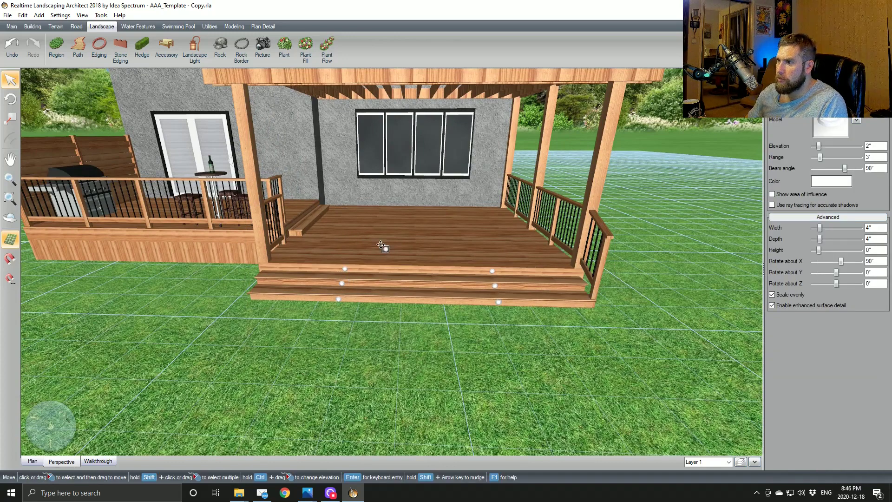
{"action": "left_click_drag", "start_coordinate": [384, 248], "coordinate": [309, 211]}
{"action": "middle_click_drag", "start_coordinate": [314, 215], "coordinate": [465, 226]}
{"action": "scroll", "coordinate": [356, 232], "scroll_direction": "down", "scroll_amount": 3}
Step: Enable the right railing on the main deck stairs
{"action": "left_click", "coordinate": [344, 308]}
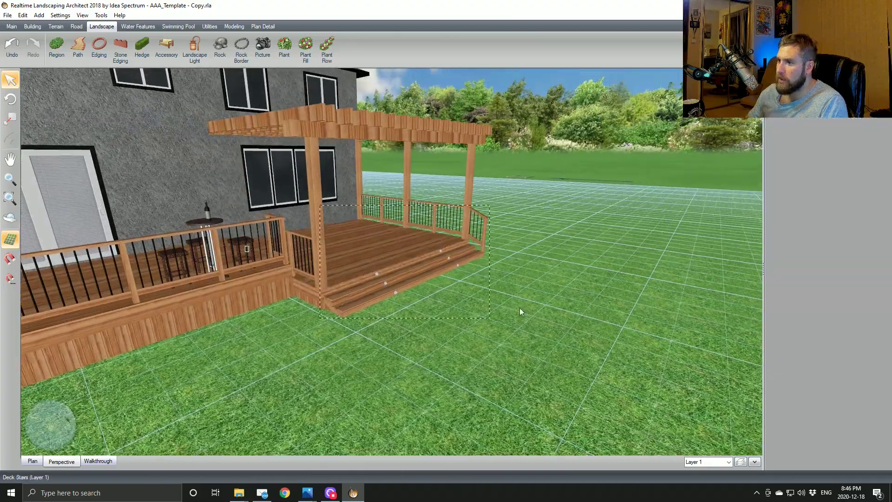
{"action": "left_click", "coordinate": [773, 170]}
{"action": "middle_click_drag", "start_coordinate": [553, 244], "coordinate": [450, 262]}
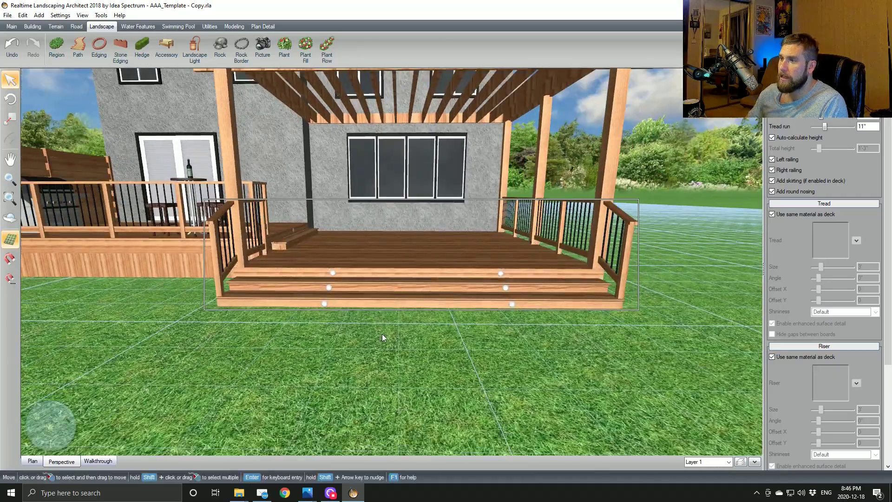
Step: Slide the light on the upper riser of the steps between the decks about 5" toward the middle of the steps
{"action": "middle_click_drag", "start_coordinate": [382, 336], "coordinate": [374, 277]}
{"action": "scroll", "coordinate": [448, 241], "scroll_direction": "down", "scroll_amount": 5}
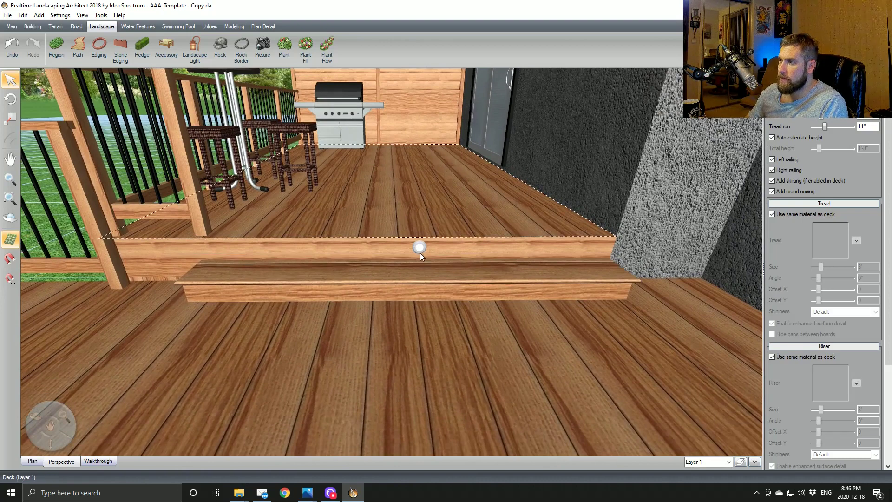
{"action": "left_click", "coordinate": [419, 247]}
{"action": "left_click_drag", "start_coordinate": [418, 247], "coordinate": [402, 249]}
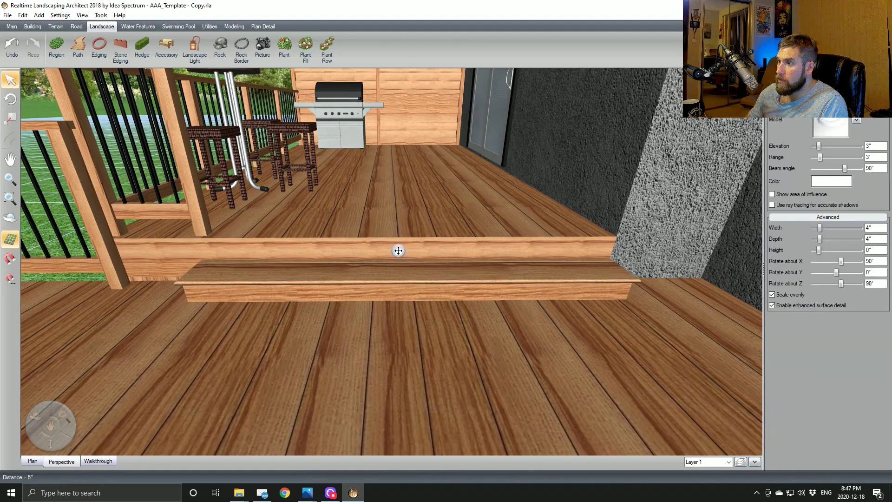
{"action": "left_click_drag", "start_coordinate": [400, 250], "coordinate": [401, 250]}
Step: Copy the light onto the lower riser of the steps between the decks, directly below the first, at a -3" elevation
{"action": "key", "text": "ctrl+c"}
{"action": "key", "text": "ctrl+v"}
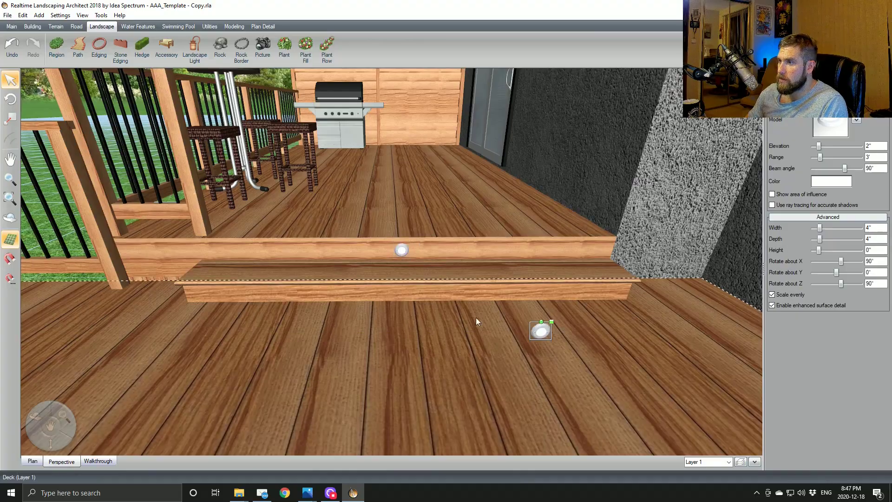
{"action": "left_click", "coordinate": [538, 329]}
{"action": "left_click_drag", "start_coordinate": [538, 329], "coordinate": [405, 293]}
{"action": "scroll", "coordinate": [408, 308], "scroll_direction": "down", "scroll_amount": 5}
{"action": "middle_click_drag", "start_coordinate": [408, 307], "coordinate": [493, 311]}
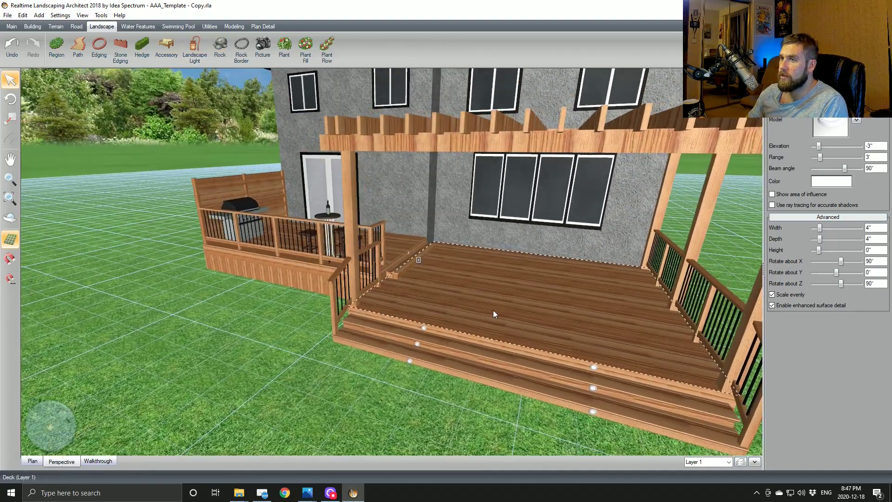
Step: Place a cider bottle accessory on the lawn beside the upper deck
{"action": "left_click", "coordinate": [166, 55]}
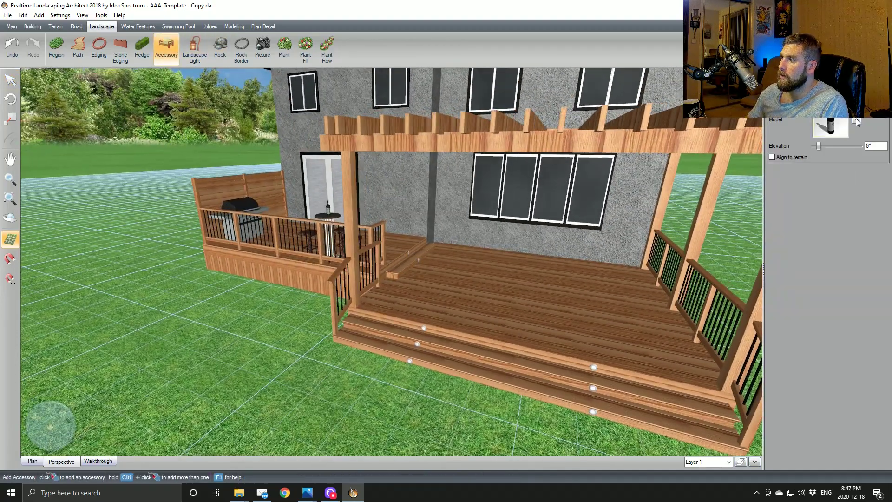
{"action": "left_click", "coordinate": [155, 263]}
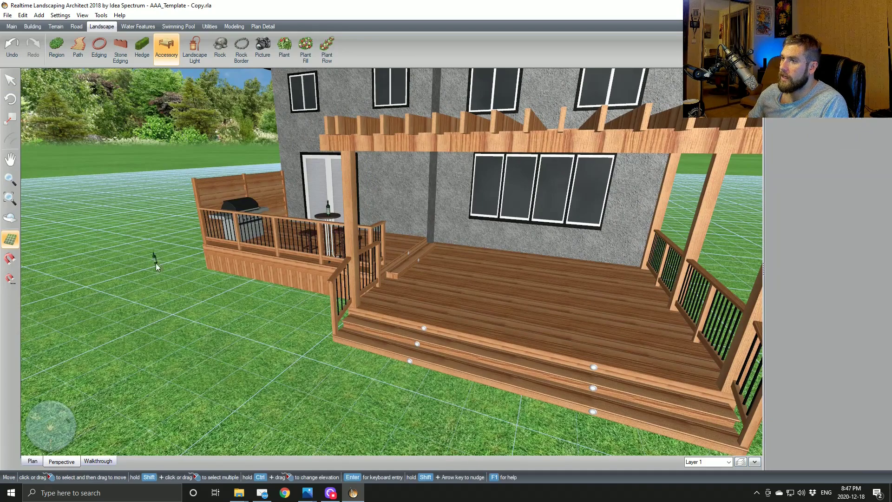
Step: Bring the L-shaped sofa from the spare furniture at the lot's corner and place it in the lower deck's house-side railing corner
{"action": "scroll", "coordinate": [175, 318], "scroll_direction": "down", "scroll_amount": 8}
{"action": "middle_click_drag", "start_coordinate": [447, 279], "coordinate": [345, 284]}
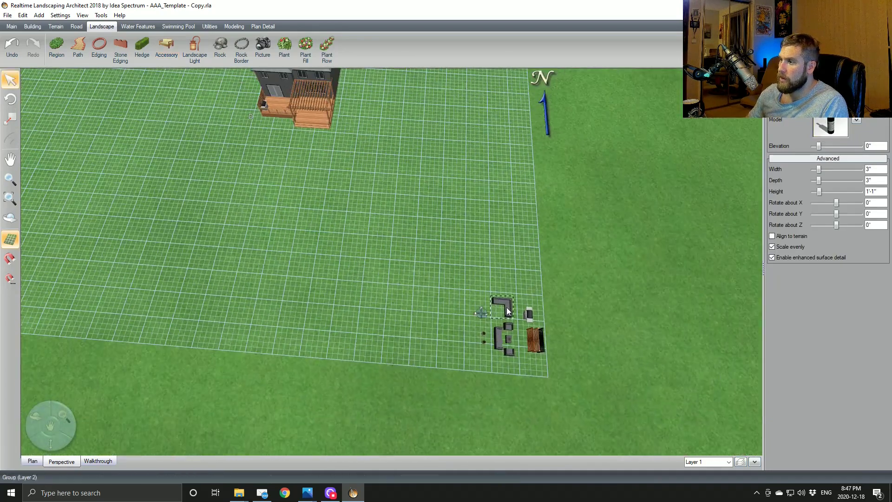
{"action": "left_click_drag", "start_coordinate": [502, 307], "coordinate": [308, 150]}
{"action": "scroll", "coordinate": [359, 289], "scroll_direction": "up", "scroll_amount": 5}
{"action": "scroll", "coordinate": [383, 320], "scroll_direction": "up", "scroll_amount": 3}
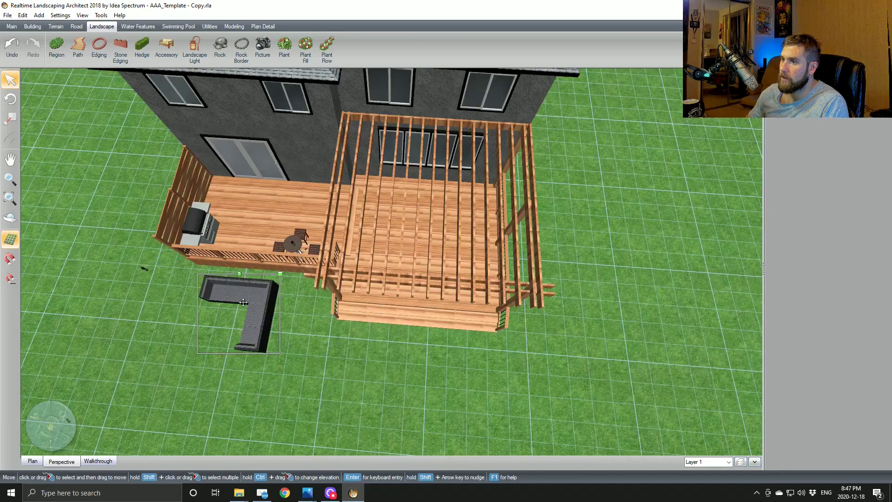
{"action": "left_click_drag", "start_coordinate": [244, 302], "coordinate": [476, 214]}
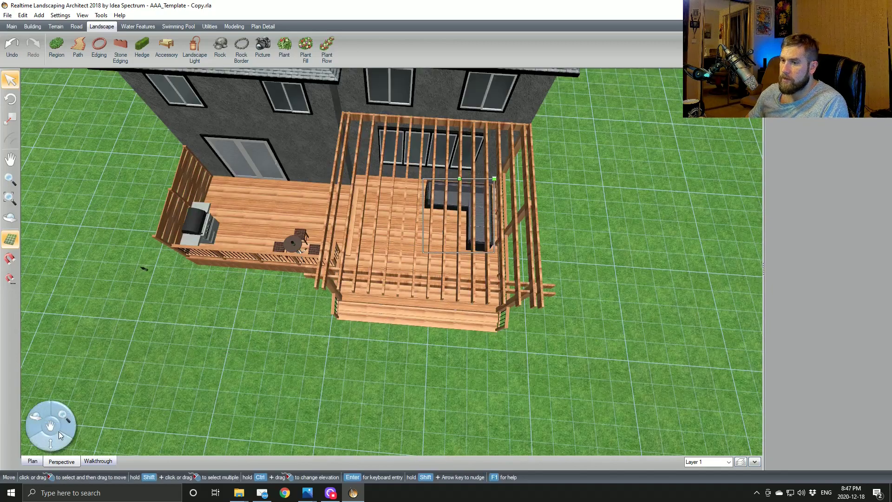
Step: In plan view, move the pair of round planters from the spare furniture to the lawn just in front of the upper deck
{"action": "left_click", "coordinate": [33, 461]}
{"action": "middle_click_drag", "start_coordinate": [367, 259], "coordinate": [192, 386]}
{"action": "scroll", "coordinate": [497, 286], "scroll_direction": "down", "scroll_amount": 2}
{"action": "scroll", "coordinate": [498, 286], "scroll_direction": "down", "scroll_amount": 1}
{"action": "middle_click_drag", "start_coordinate": [569, 239], "coordinate": [437, 395]}
{"action": "middle_click_drag", "start_coordinate": [499, 271], "coordinate": [440, 339]}
{"action": "left_click_drag", "start_coordinate": [529, 248], "coordinate": [545, 217]}
{"action": "scroll", "coordinate": [566, 343], "scroll_direction": "down", "scroll_amount": 4}
{"action": "middle_click_drag", "start_coordinate": [594, 391], "coordinate": [479, 139]}
{"action": "middle_click_drag", "start_coordinate": [518, 354], "coordinate": [417, 124]}
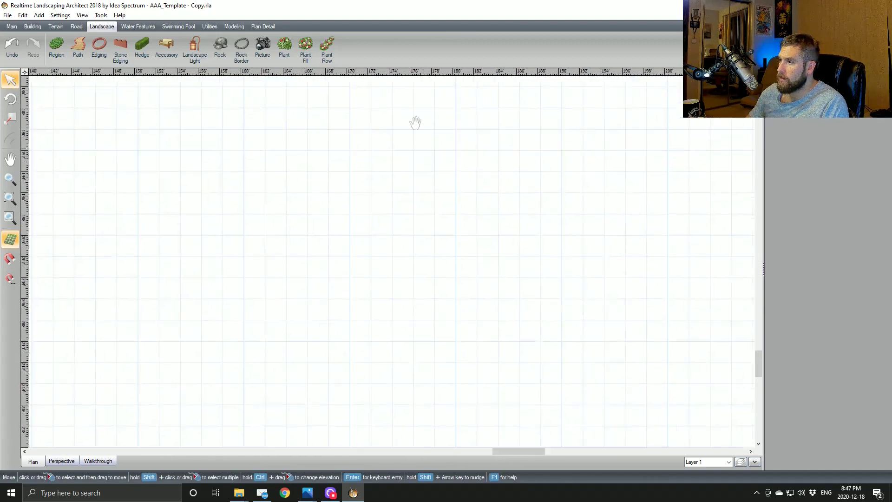
{"action": "scroll", "coordinate": [500, 338], "scroll_direction": "down", "scroll_amount": 3}
{"action": "middle_click_drag", "start_coordinate": [476, 246], "coordinate": [427, 191]}
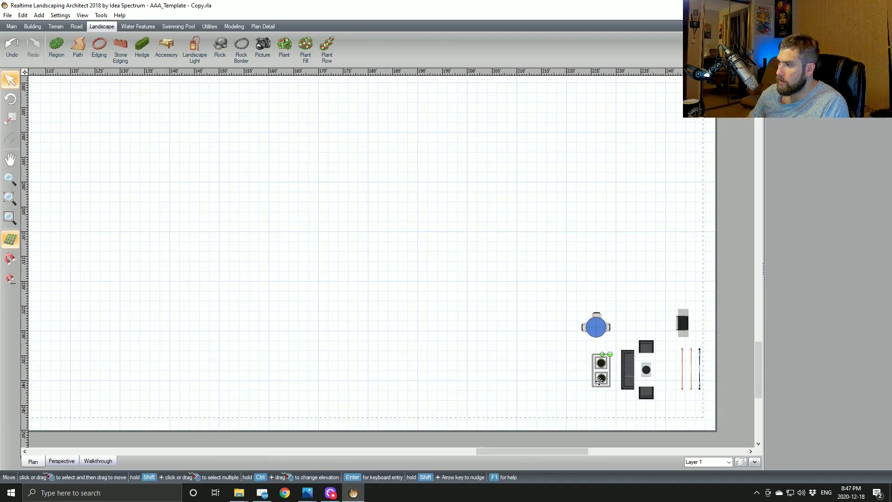
{"action": "left_click_drag", "start_coordinate": [600, 381], "coordinate": [166, 143]}
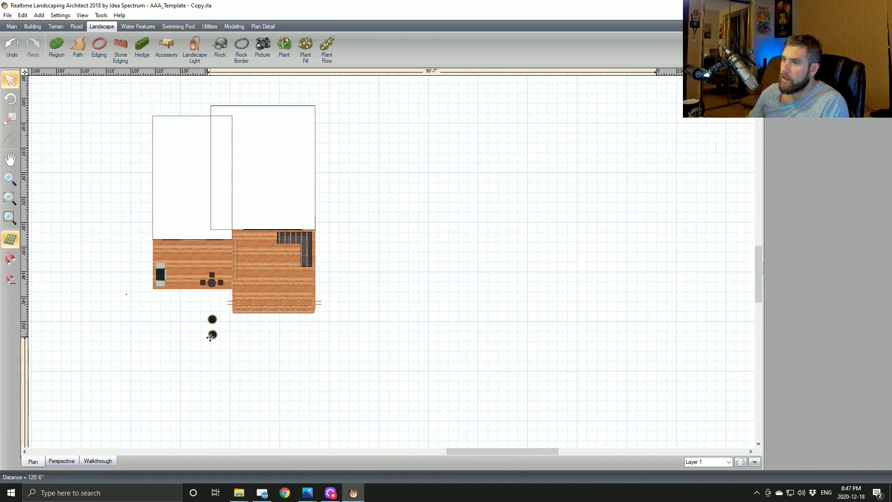
{"action": "left_click_drag", "start_coordinate": [211, 338], "coordinate": [206, 327]}
Step: Add the Fire Pit25 accessory to the lower deck, inside the corner of the L-shaped sofa
{"action": "left_click", "coordinate": [166, 46]}
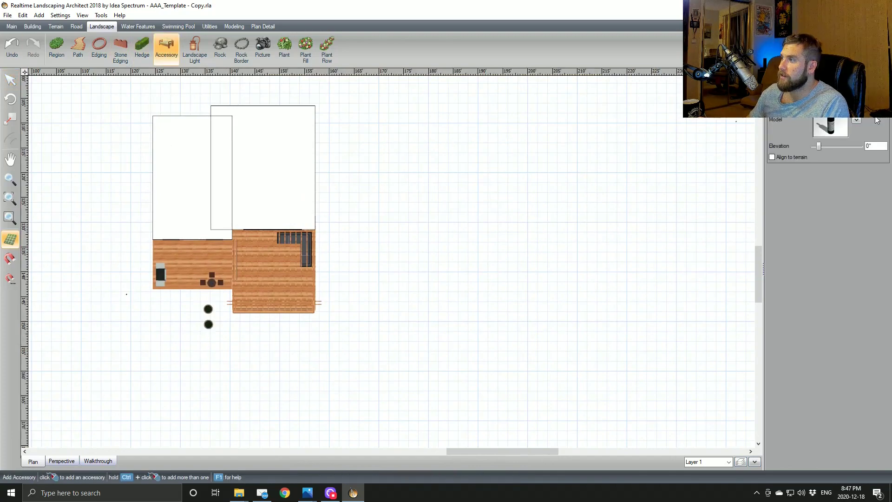
{"action": "left_click", "coordinate": [857, 124]}
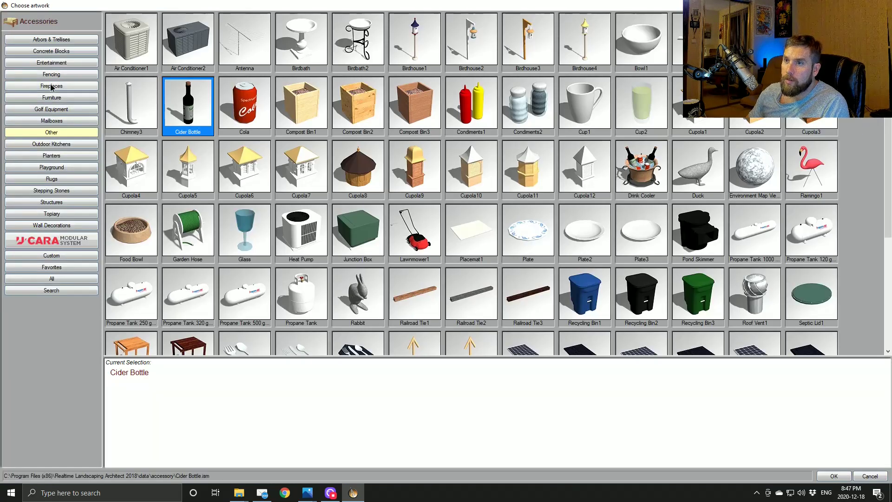
{"action": "left_click", "coordinate": [52, 86]}
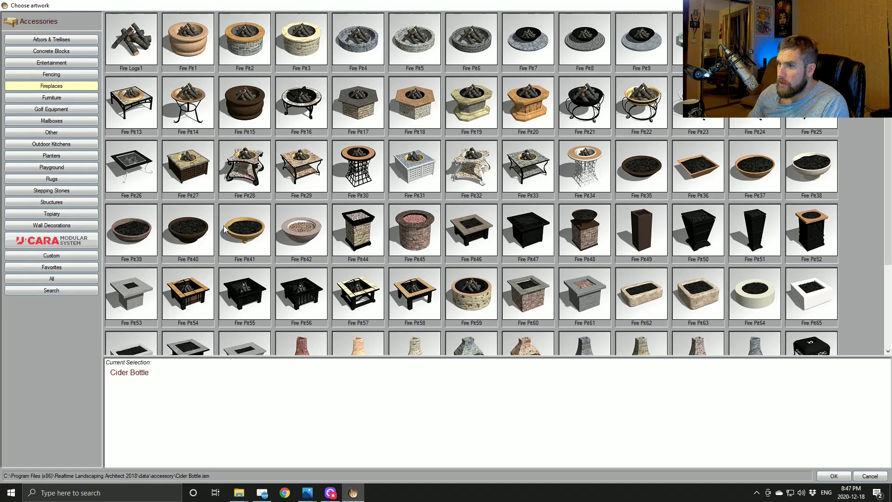
{"action": "scroll", "coordinate": [276, 241], "scroll_direction": "down", "scroll_amount": 2}
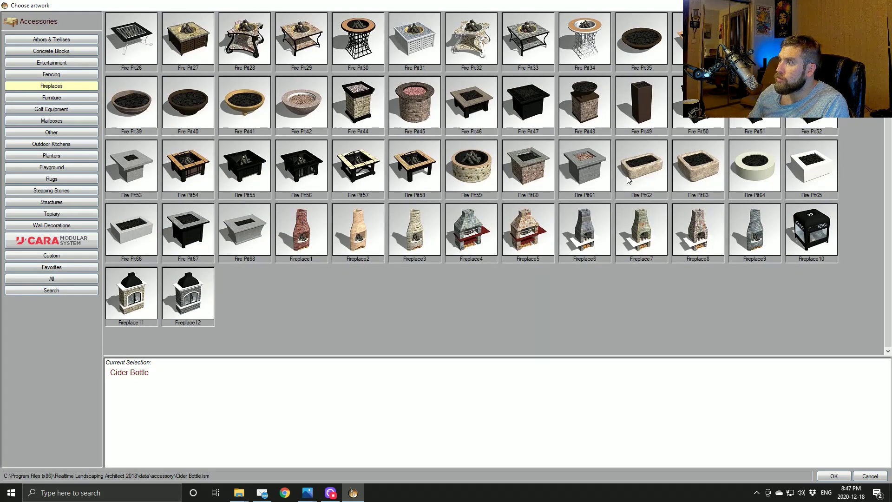
{"action": "scroll", "coordinate": [504, 157], "scroll_direction": "up", "scroll_amount": 2}
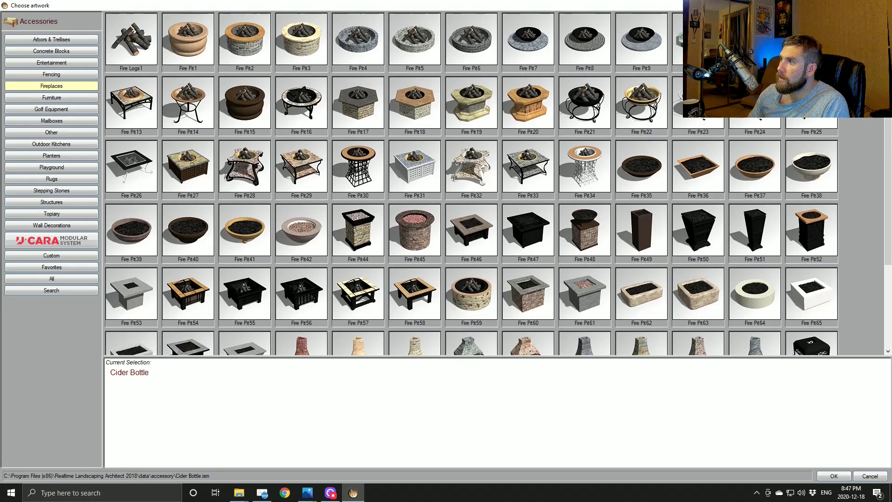
{"action": "double_click", "coordinate": [804, 128]}
{"action": "middle_click_drag", "start_coordinate": [295, 296], "coordinate": [390, 288]}
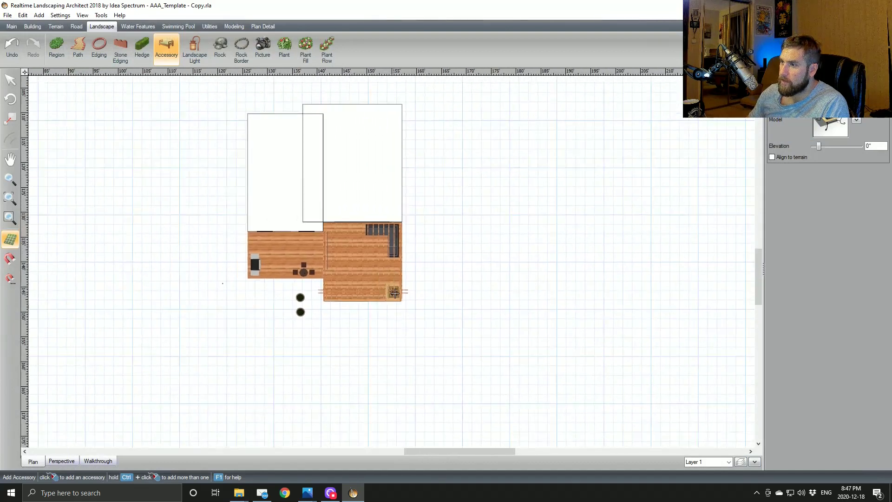
{"action": "scroll", "coordinate": [393, 293], "scroll_direction": "up", "scroll_amount": 3}
{"action": "scroll", "coordinate": [395, 305], "scroll_direction": "up", "scroll_amount": 3}
{"action": "left_click", "coordinate": [370, 288]}
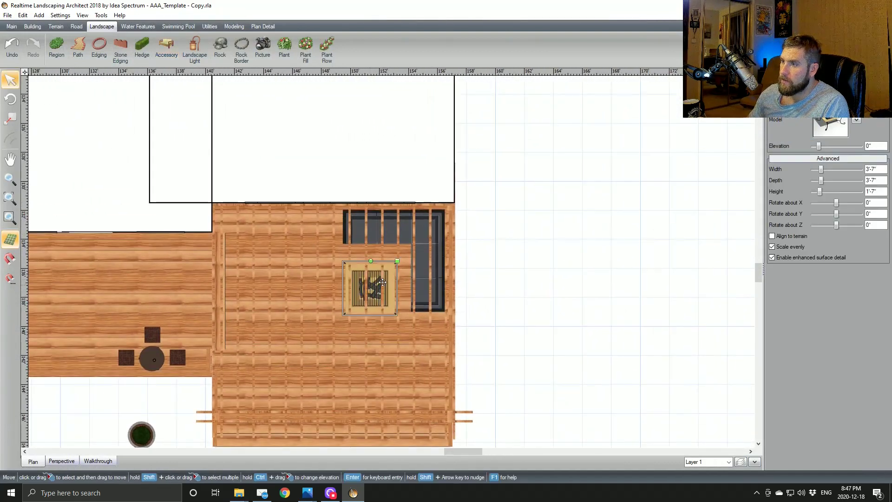
Step: Scale the fire pit down to 2'-7" wide and deep, and fine-tune its position in front of the sofa
{"action": "left_click_drag", "start_coordinate": [391, 271], "coordinate": [388, 275]}
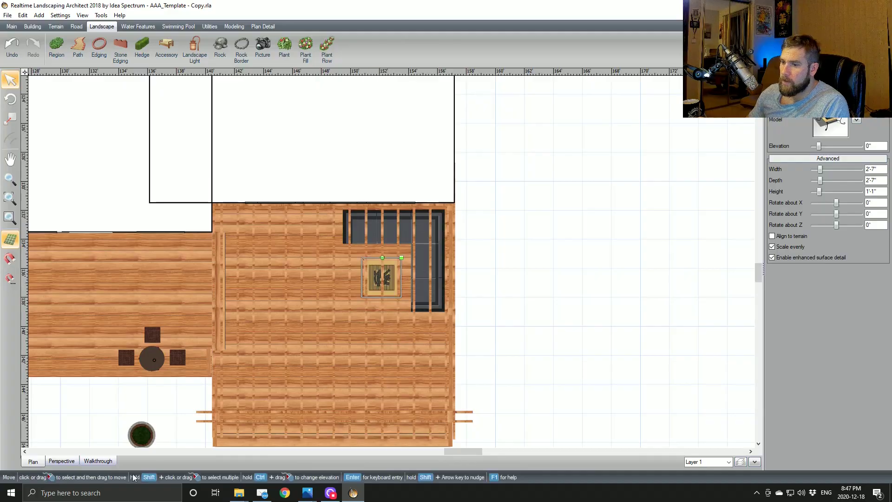
{"action": "left_click", "coordinate": [61, 461]}
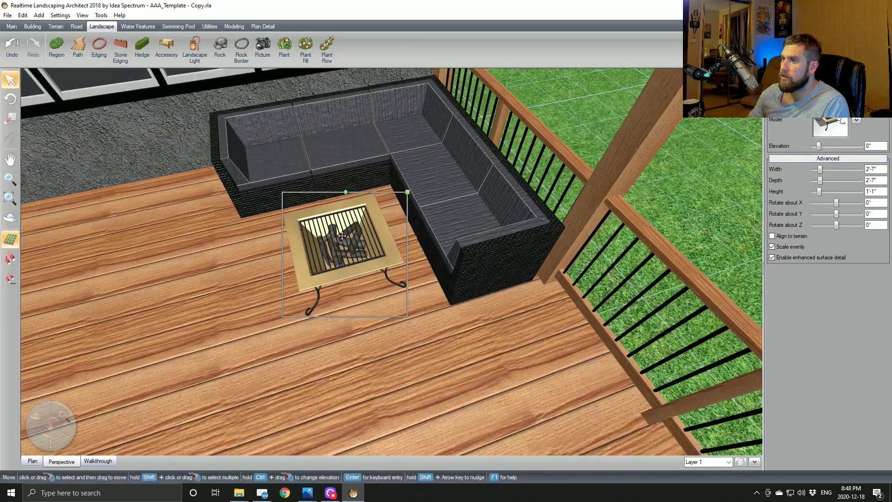
{"action": "left_click_drag", "start_coordinate": [342, 236], "coordinate": [340, 242]}
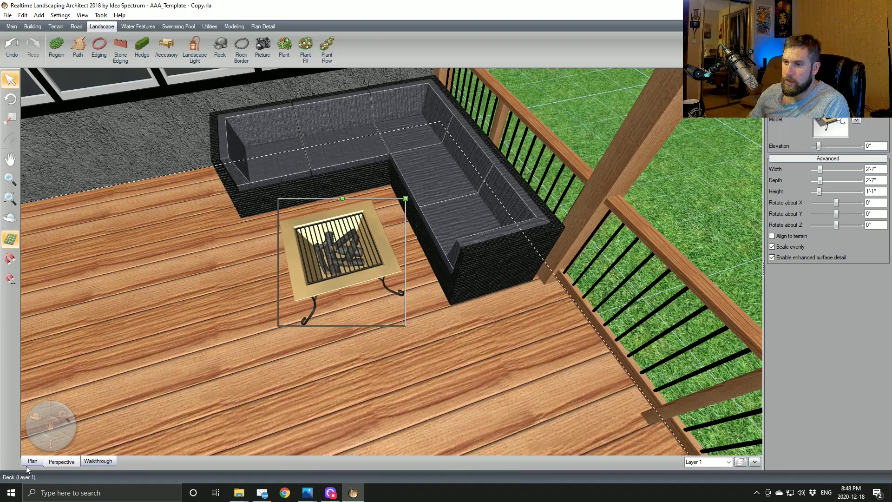
{"action": "left_click", "coordinate": [32, 460]}
{"action": "left_click_drag", "start_coordinate": [376, 337], "coordinate": [372, 327]}
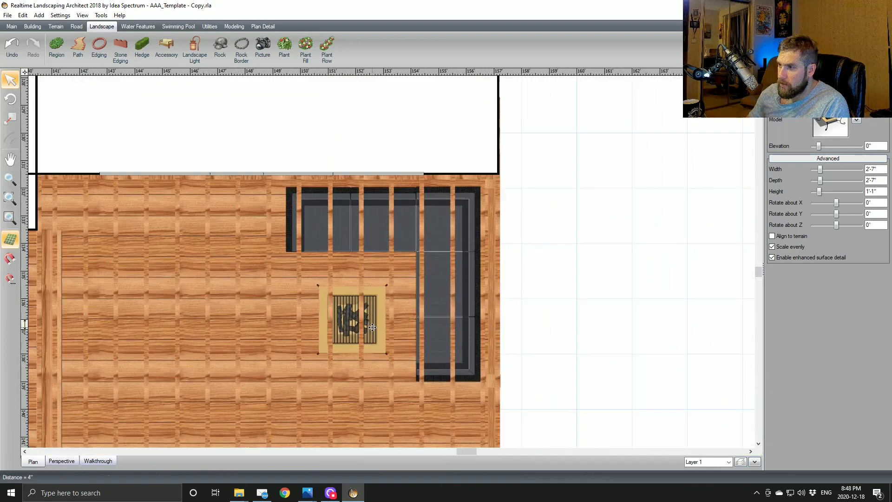
Step: Move one of the lawn planters onto the upper deck, near the house wall beyond the barbecue grill
{"action": "scroll", "coordinate": [208, 374], "scroll_direction": "down", "scroll_amount": 3}
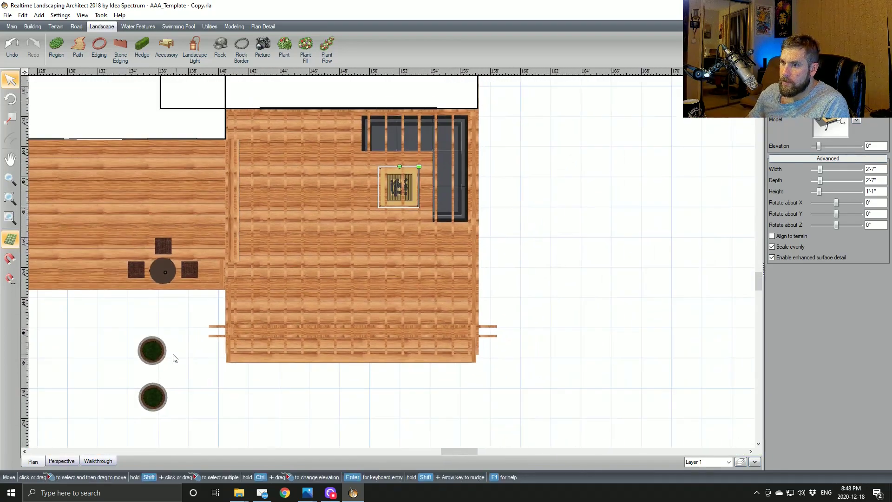
{"action": "left_click_drag", "start_coordinate": [156, 353], "coordinate": [155, 243]}
{"action": "middle_click_drag", "start_coordinate": [156, 243], "coordinate": [329, 319]}
{"action": "left_click_drag", "start_coordinate": [327, 309], "coordinate": [268, 266]}
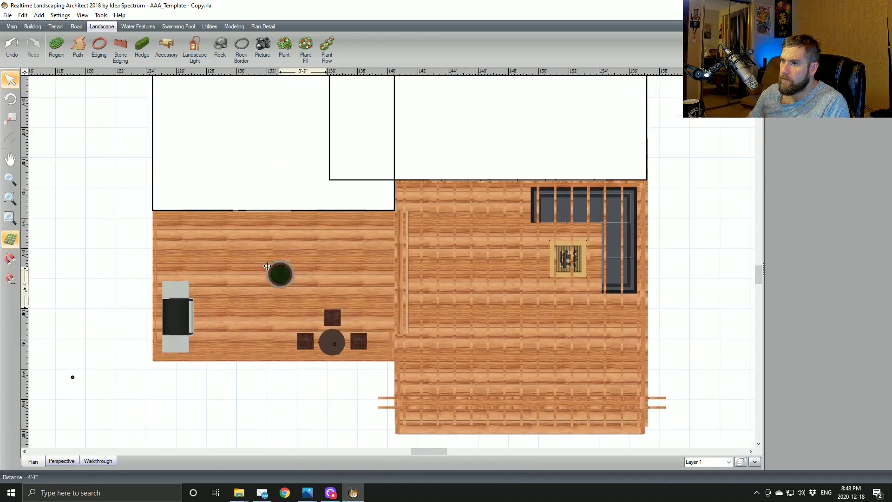
{"action": "left_click_drag", "start_coordinate": [175, 243], "coordinate": [176, 245]}
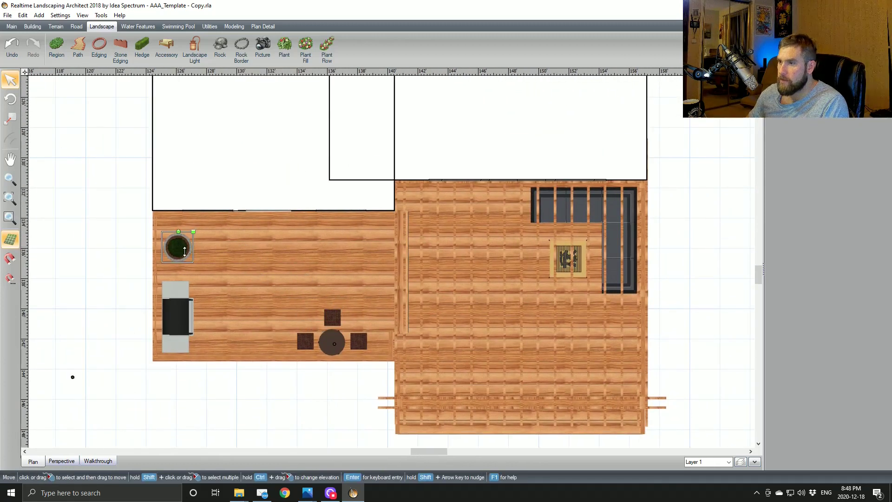
Step: Duplicate the upper deck planter and place one copy at each end of the L-shaped sofa on the lower deck
{"action": "key", "text": "ctrl+d"}
{"action": "left_click_drag", "start_coordinate": [210, 216], "coordinate": [621, 325]}
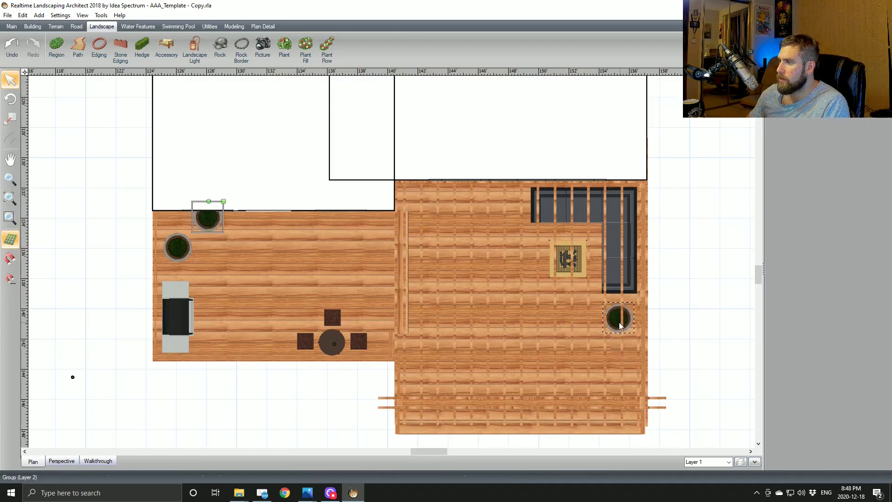
{"action": "left_click_drag", "start_coordinate": [207, 221], "coordinate": [504, 209]}
Step: Delete the spare round planter left on the lawn in front of the decks
{"action": "middle_click_drag", "start_coordinate": [377, 365], "coordinate": [350, 255]}
{"action": "scroll", "coordinate": [351, 255], "scroll_direction": "down", "scroll_amount": 2}
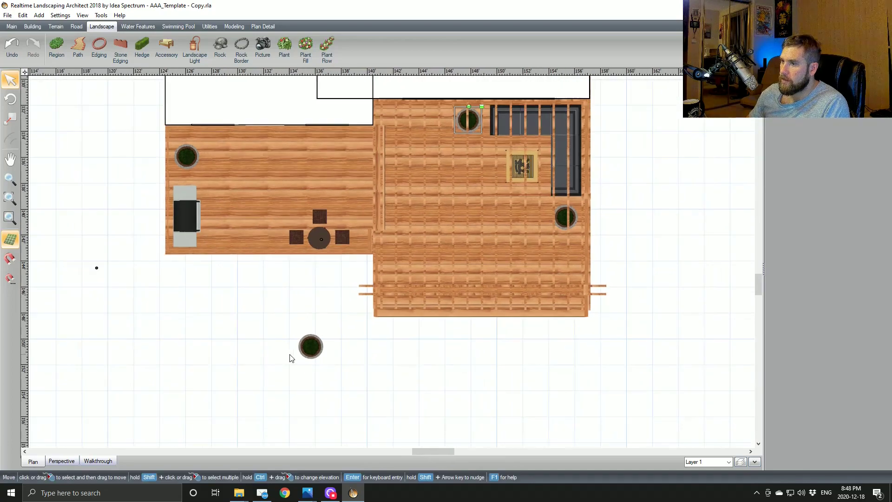
{"action": "right_click", "coordinate": [308, 347]}
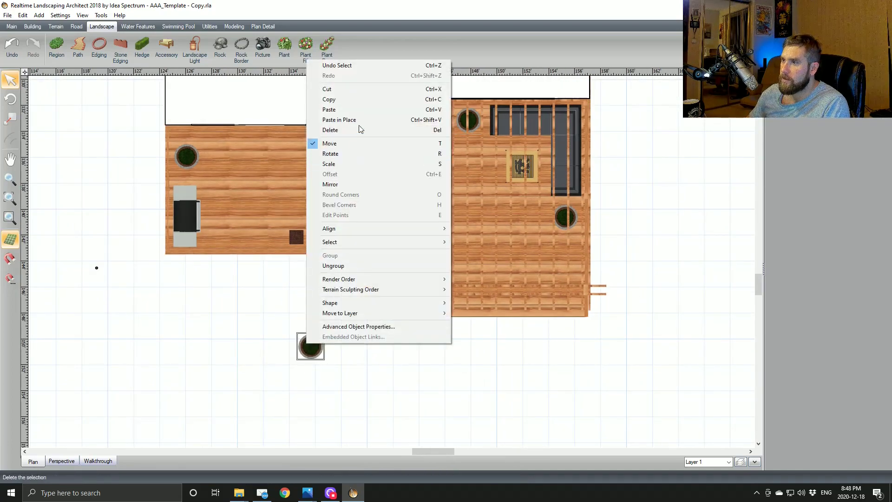
{"action": "left_click", "coordinate": [352, 129]}
Step: In perspective view, move the stray wine bottle from the lawn onto the upper deck near the round table
{"action": "left_click", "coordinate": [60, 459]}
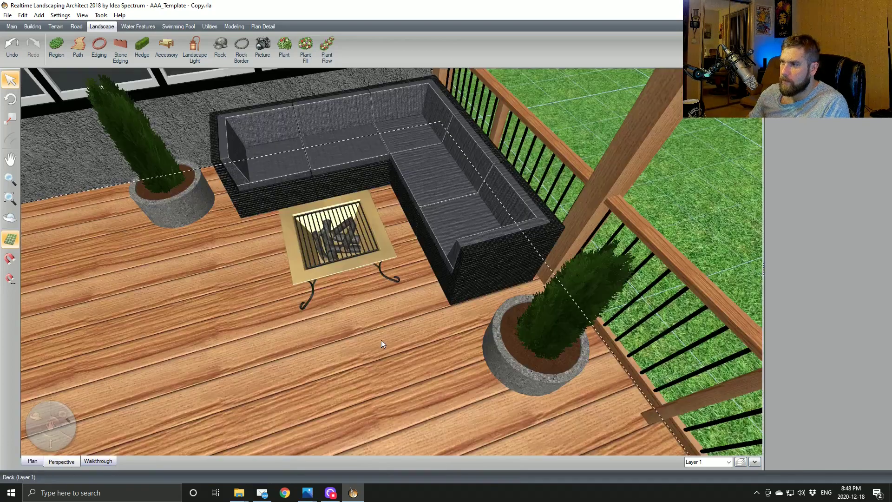
{"action": "scroll", "coordinate": [380, 333], "scroll_direction": "down", "scroll_amount": 3}
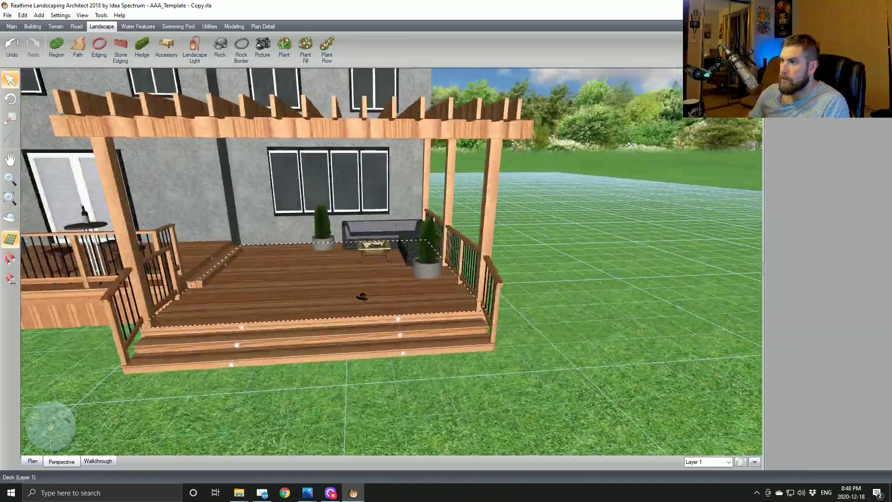
{"action": "middle_click_drag", "start_coordinate": [362, 296], "coordinate": [514, 298]}
{"action": "scroll", "coordinate": [339, 358], "scroll_direction": "down", "scroll_amount": 2}
{"action": "scroll", "coordinate": [491, 293], "scroll_direction": "up", "scroll_amount": 2}
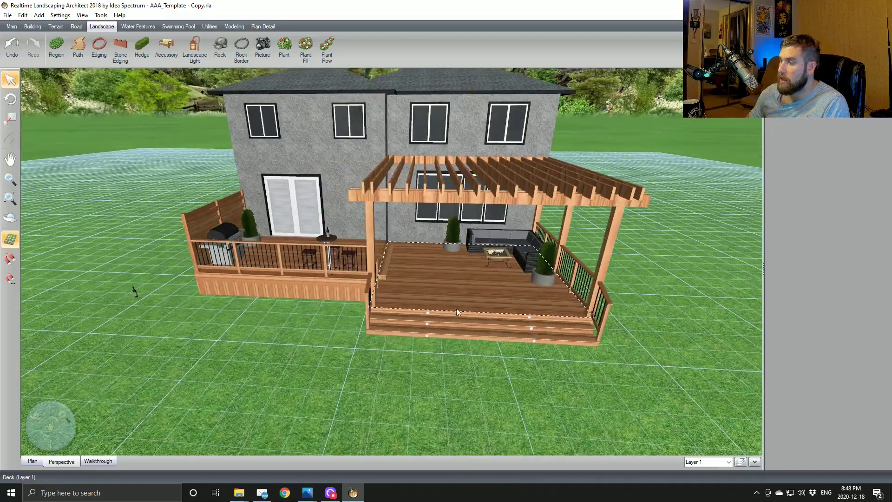
{"action": "middle_click_drag", "start_coordinate": [458, 313], "coordinate": [284, 344]}
{"action": "scroll", "coordinate": [460, 299], "scroll_direction": "down", "scroll_amount": 2}
{"action": "left_click", "coordinate": [493, 290]}
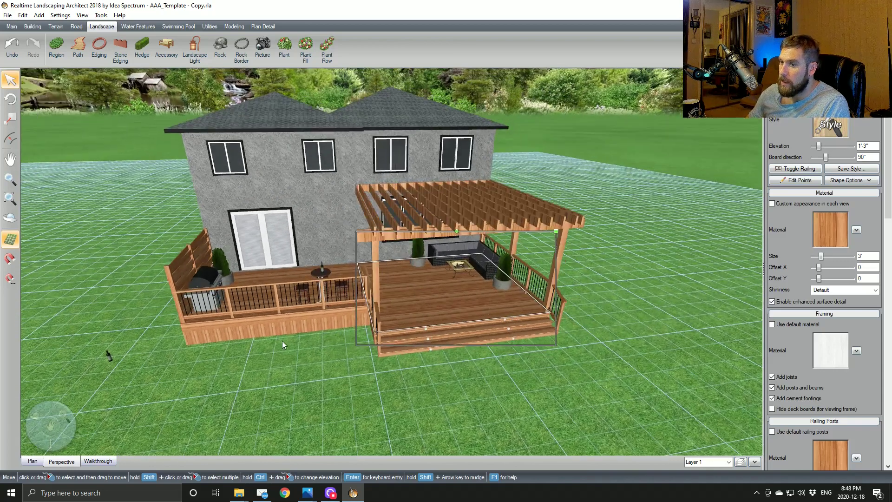
{"action": "left_click", "coordinate": [129, 318]}
{"action": "left_click_drag", "start_coordinate": [108, 355], "coordinate": [204, 304]}
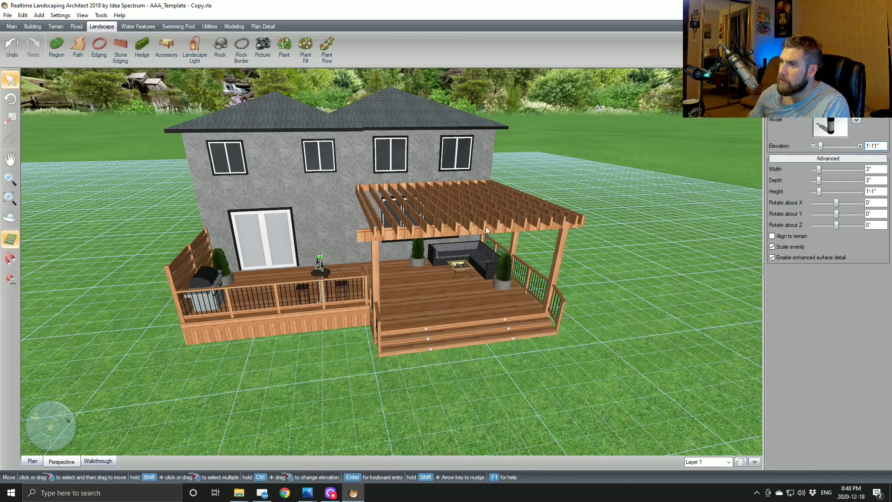
Step: Raise the second wine bottle to an elevation of 3'-2" and position it beside the other bottle on the round table
{"action": "scroll", "coordinate": [486, 227], "scroll_direction": "up", "scroll_amount": 5}
{"action": "middle_click_drag", "start_coordinate": [242, 306], "coordinate": [343, 296]}
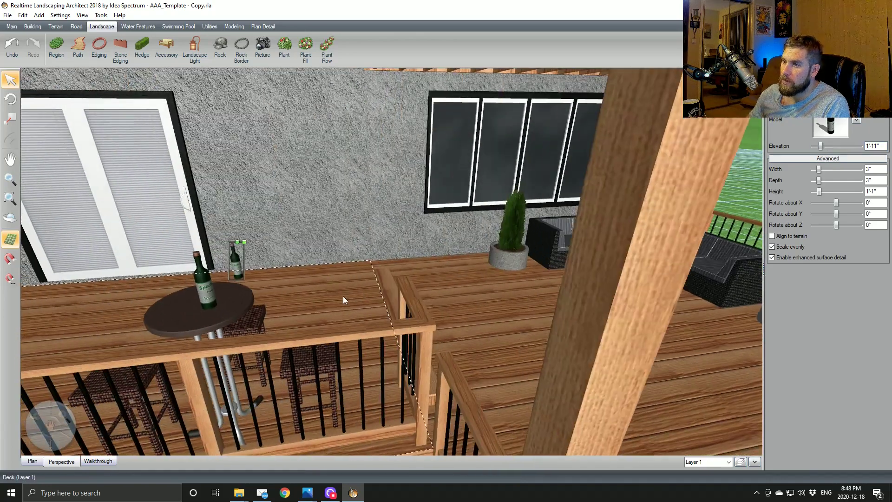
{"action": "left_click", "coordinate": [861, 146]}
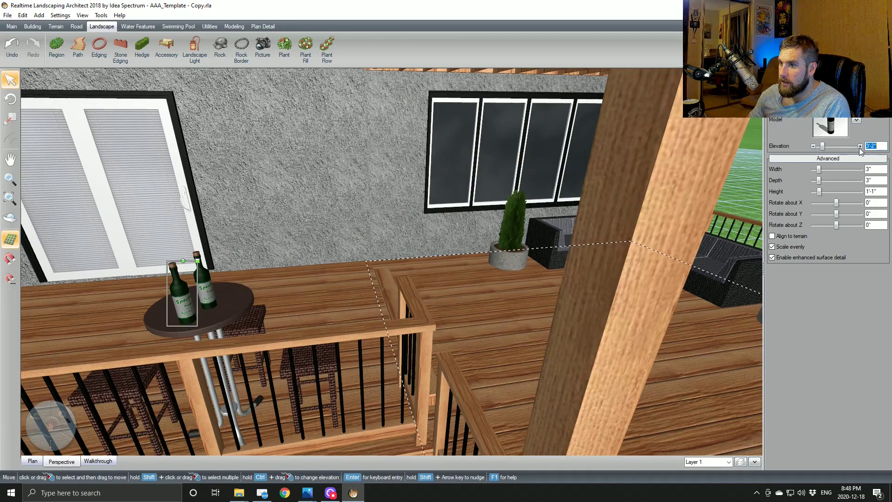
{"action": "scroll", "coordinate": [190, 305], "scroll_direction": "down", "scroll_amount": 5}
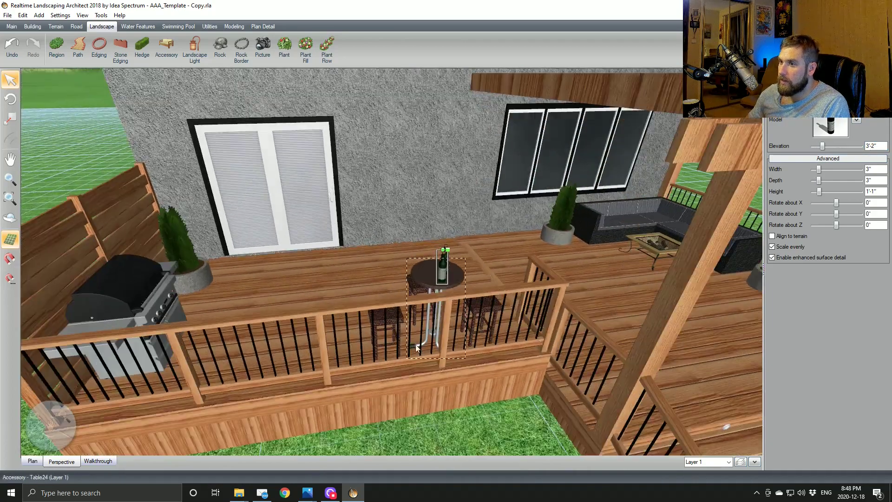
{"action": "scroll", "coordinate": [415, 344], "scroll_direction": "down", "scroll_amount": 3}
{"action": "scroll", "coordinate": [381, 309], "scroll_direction": "up", "scroll_amount": 6}
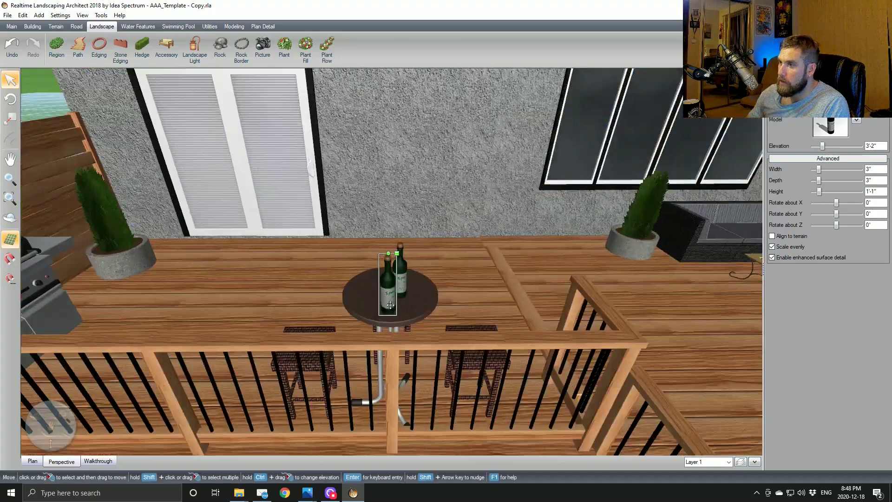
{"action": "scroll", "coordinate": [390, 304], "scroll_direction": "up", "scroll_amount": 2}
{"action": "left_click_drag", "start_coordinate": [389, 311], "coordinate": [370, 281]}
Step: Review the furnished decks and pergola from different angles and return to plan view
{"action": "scroll", "coordinate": [328, 366], "scroll_direction": "down", "scroll_amount": 5}
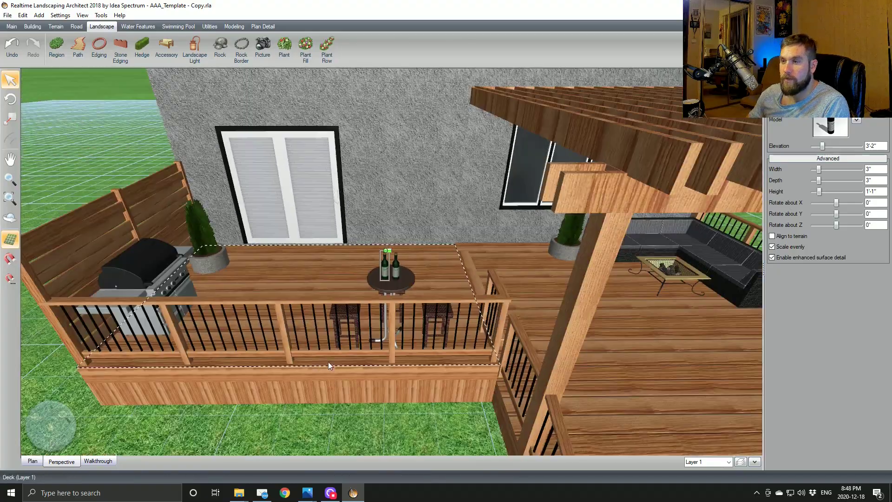
{"action": "middle_click_drag", "start_coordinate": [328, 365], "coordinate": [278, 293]}
{"action": "scroll", "coordinate": [338, 350], "scroll_direction": "down", "scroll_amount": 5}
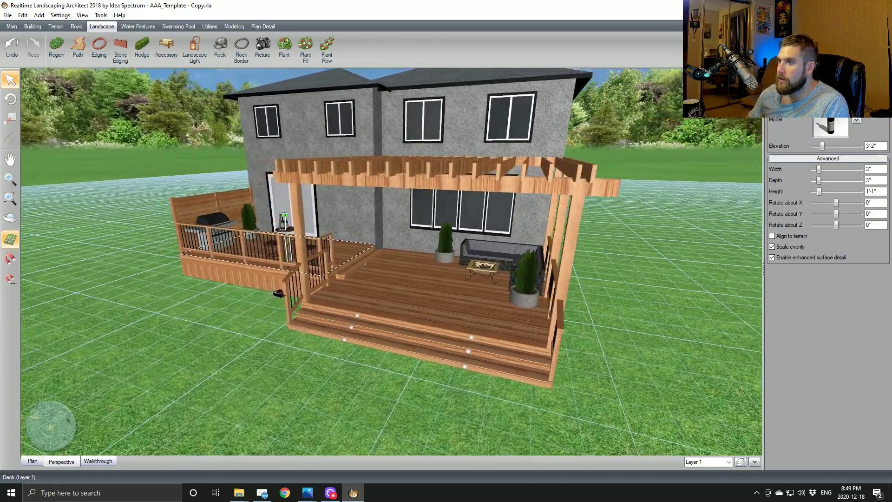
{"action": "scroll", "coordinate": [291, 294], "scroll_direction": "down", "scroll_amount": 4}
{"action": "scroll", "coordinate": [269, 306], "scroll_direction": "up", "scroll_amount": 2}
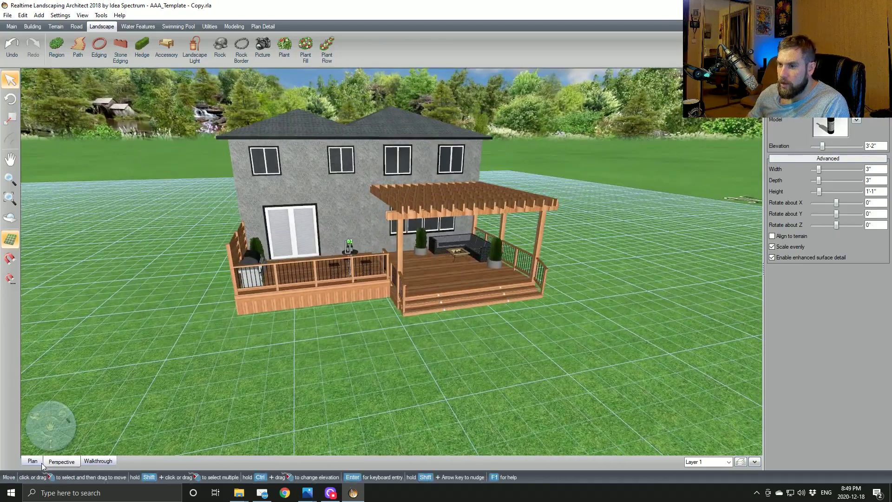
{"action": "left_click", "coordinate": [33, 462]}
{"action": "scroll", "coordinate": [305, 289], "scroll_direction": "down", "scroll_amount": 2}
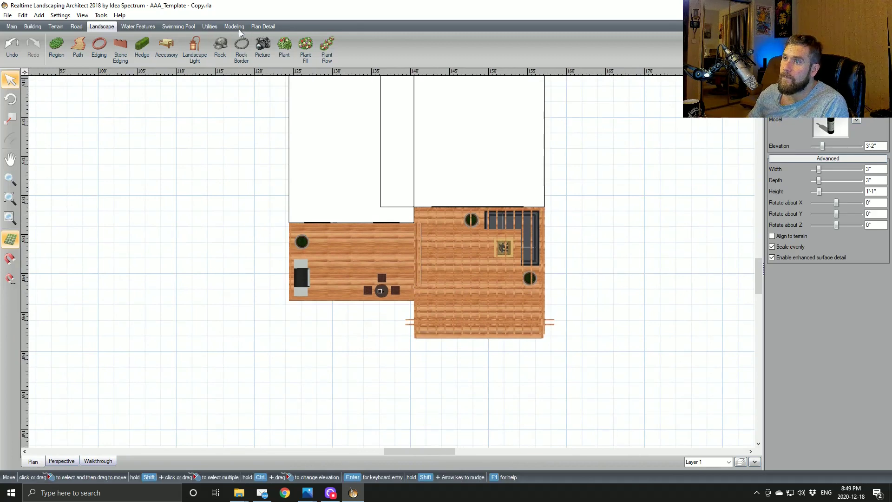
{"action": "left_click", "coordinate": [33, 26]}
{"action": "left_click", "coordinate": [210, 48]}
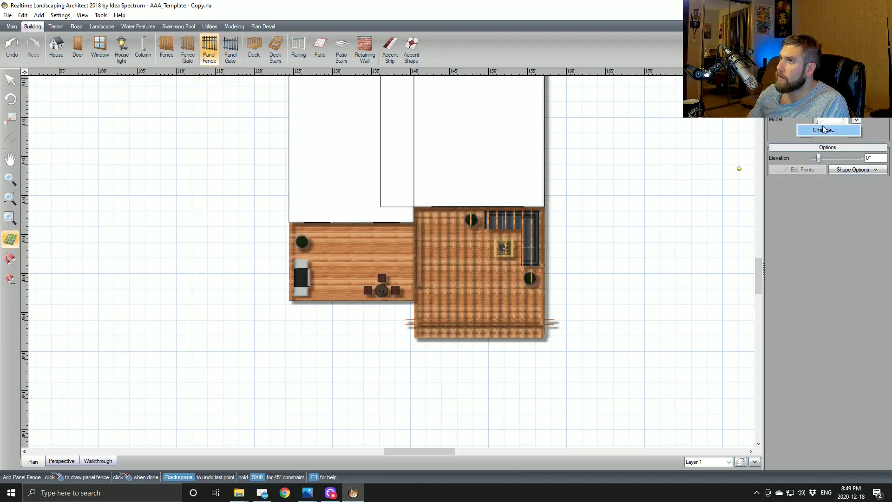
{"action": "left_click", "coordinate": [188, 49]}
{"action": "left_click", "coordinate": [514, 264]}
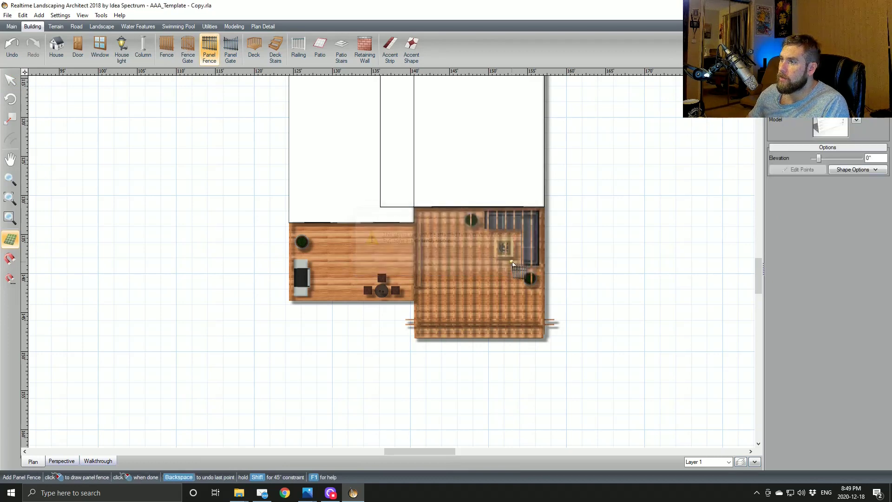
{"action": "left_click", "coordinate": [188, 49]}
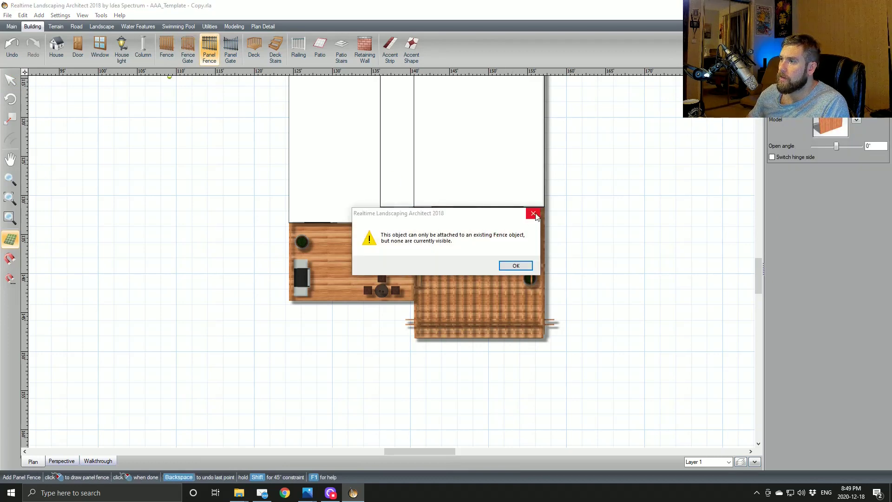
{"action": "left_click", "coordinate": [534, 214]}
{"action": "left_click", "coordinate": [251, 50]}
Step: Fence the backyard with Fence Style26: 6' out from the house, about 45'-10" down, 43'-11" across, 49'-2" up and 9'-9" back into the house
{"action": "left_click", "coordinate": [162, 53]}
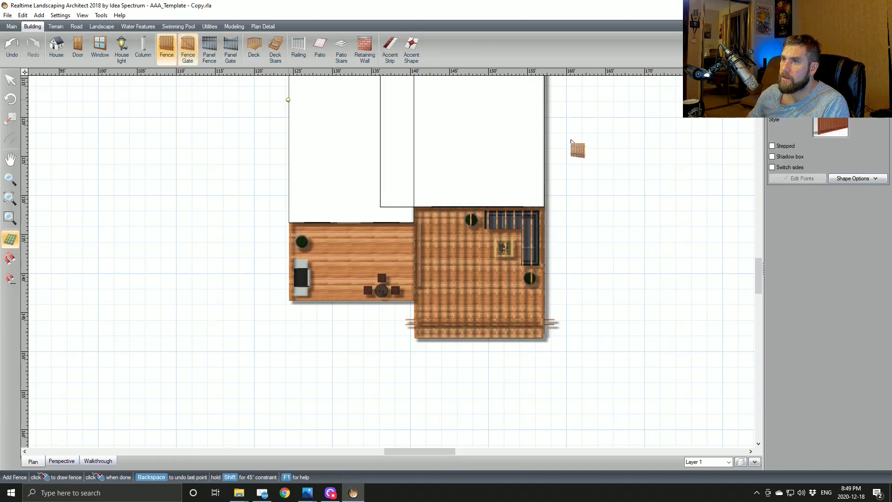
{"action": "left_click", "coordinate": [827, 125]}
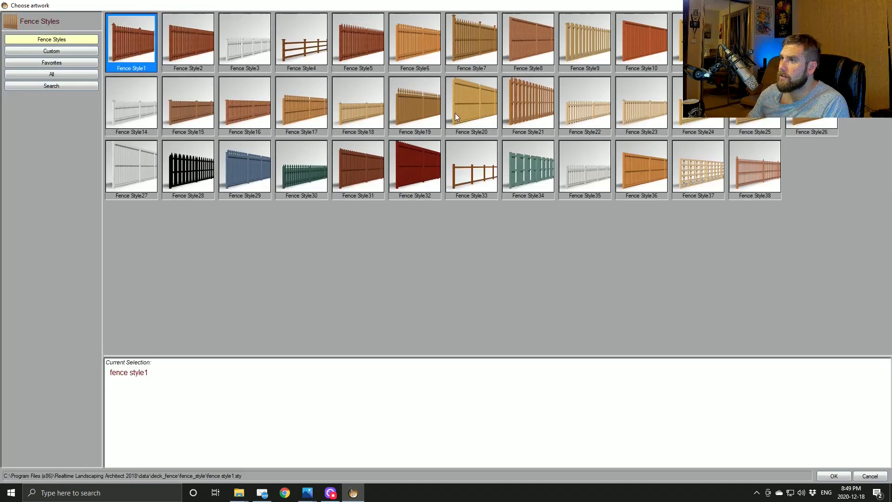
{"action": "double_click", "coordinate": [815, 124]}
{"action": "middle_click_drag", "start_coordinate": [258, 148], "coordinate": [286, 200]}
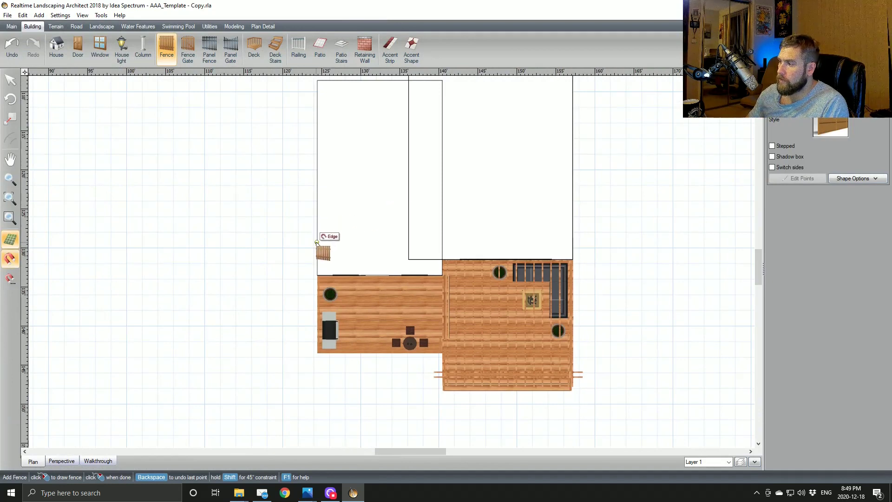
{"action": "left_click", "coordinate": [270, 242]}
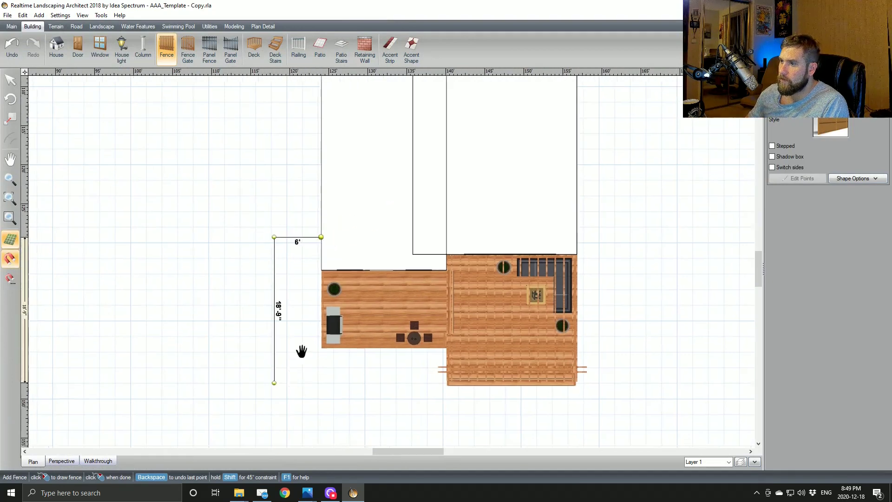
{"action": "left_click", "coordinate": [306, 367]}
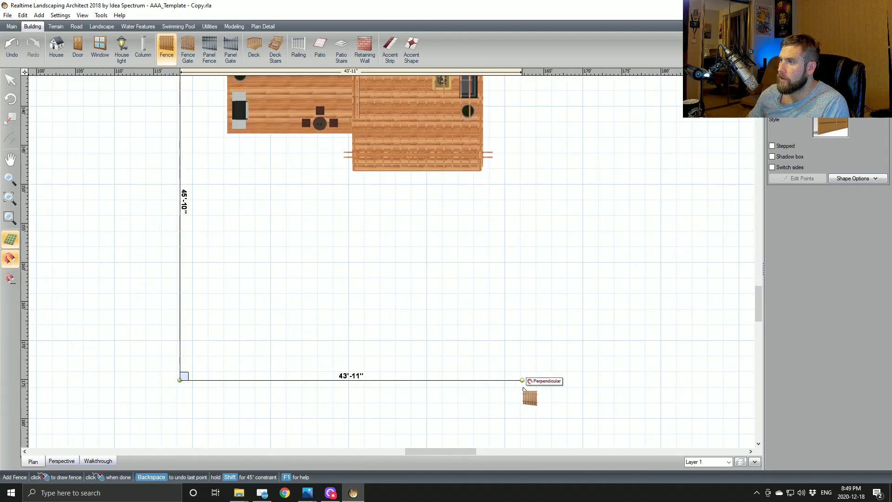
{"action": "left_click", "coordinate": [523, 386]}
{"action": "left_click", "coordinate": [519, 192]}
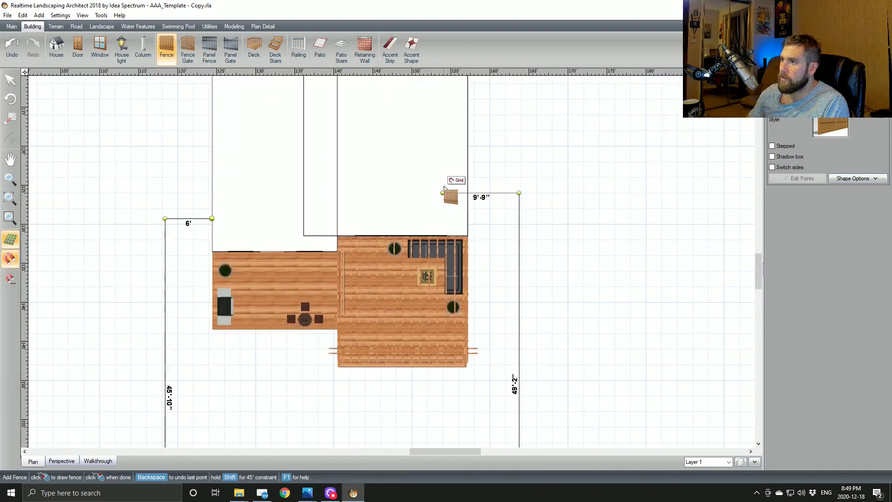
{"action": "right_click", "coordinate": [444, 188]}
Step: Check the new backyard fence around the decks in perspective view and return to plan view
{"action": "left_click", "coordinate": [65, 463]}
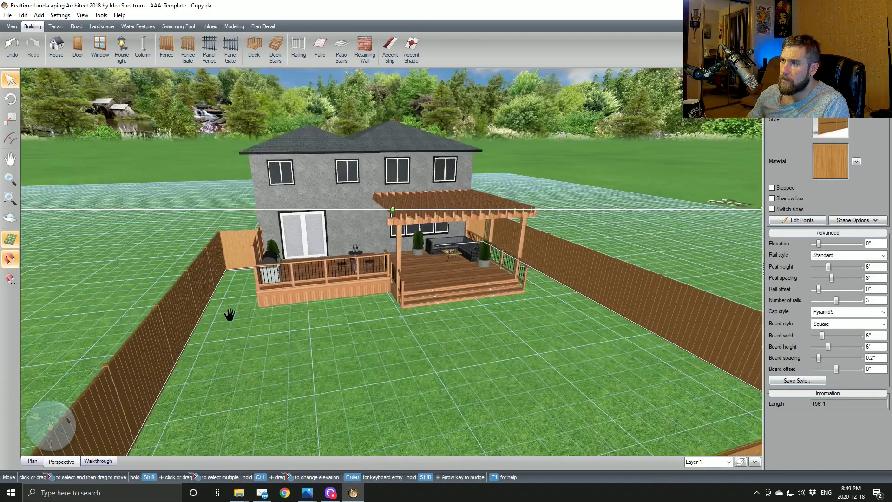
{"action": "scroll", "coordinate": [218, 331], "scroll_direction": "up", "scroll_amount": 3}
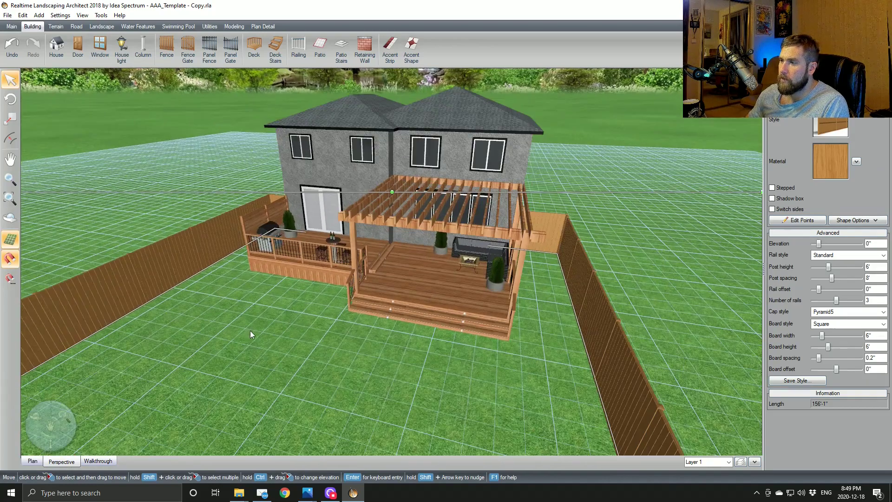
{"action": "left_click", "coordinate": [31, 461]}
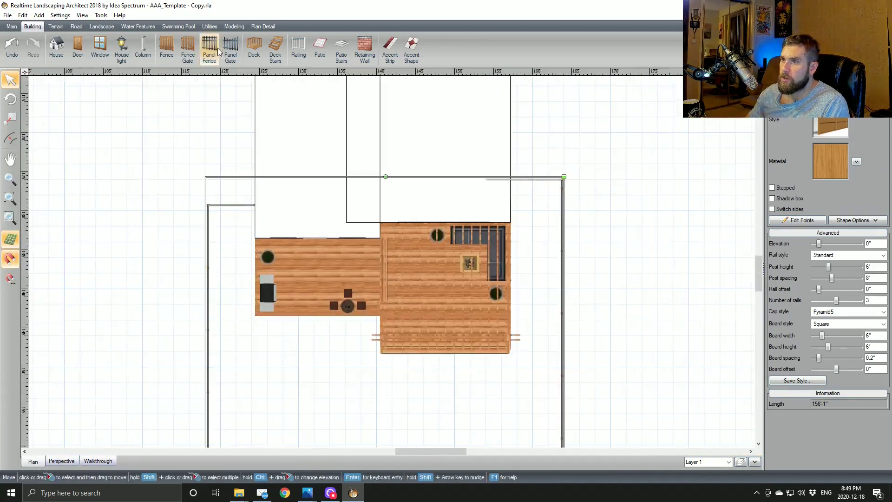
{"action": "left_click", "coordinate": [265, 27]}
{"action": "left_click", "coordinate": [204, 28]}
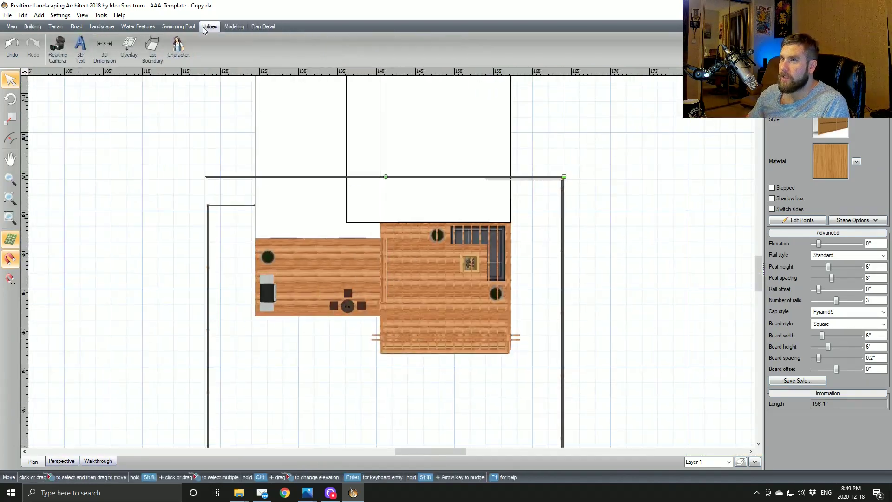
{"action": "left_click", "coordinate": [177, 27]}
{"action": "left_click", "coordinate": [140, 28]}
{"action": "left_click", "coordinate": [35, 27]}
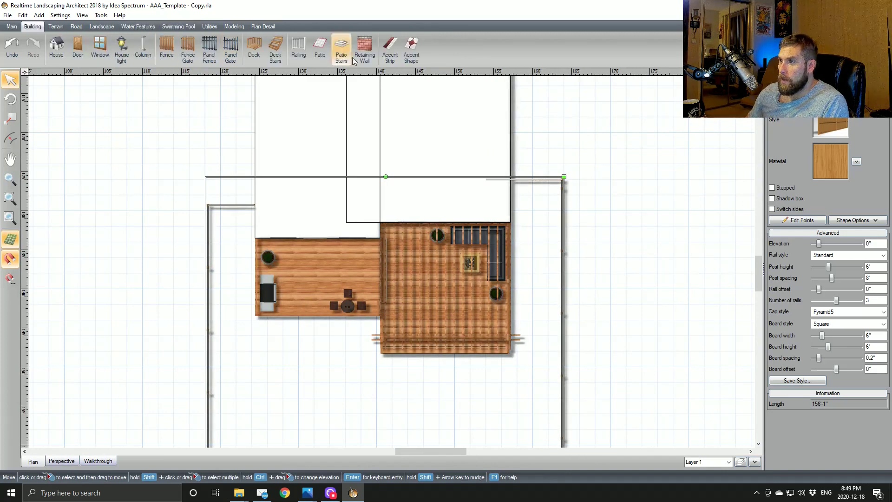
{"action": "scroll", "coordinate": [245, 201], "scroll_direction": "up", "scroll_amount": 1}
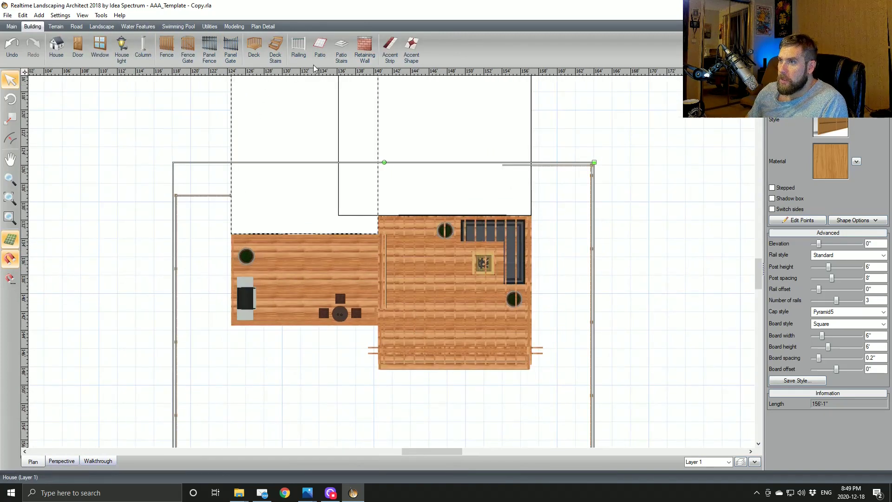
{"action": "left_click", "coordinate": [321, 50]}
{"action": "middle_click_drag", "start_coordinate": [413, 312], "coordinate": [396, 191]}
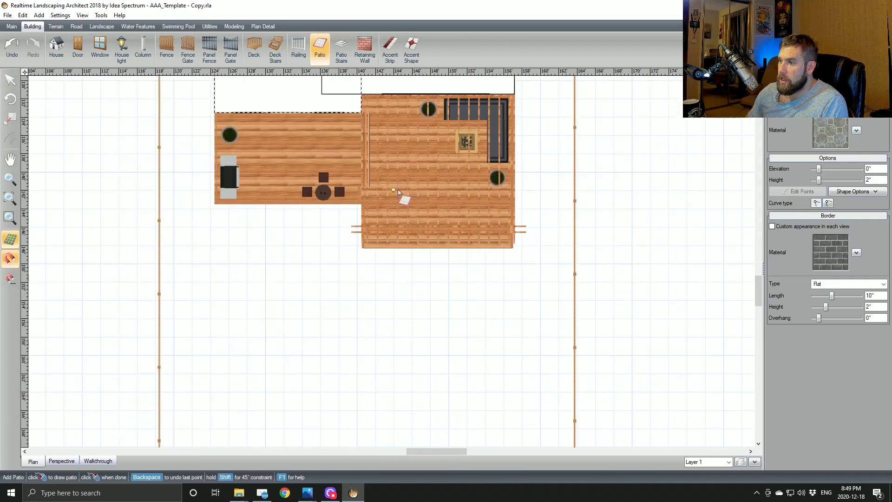
{"action": "scroll", "coordinate": [396, 191], "scroll_direction": "up", "scroll_amount": 1}
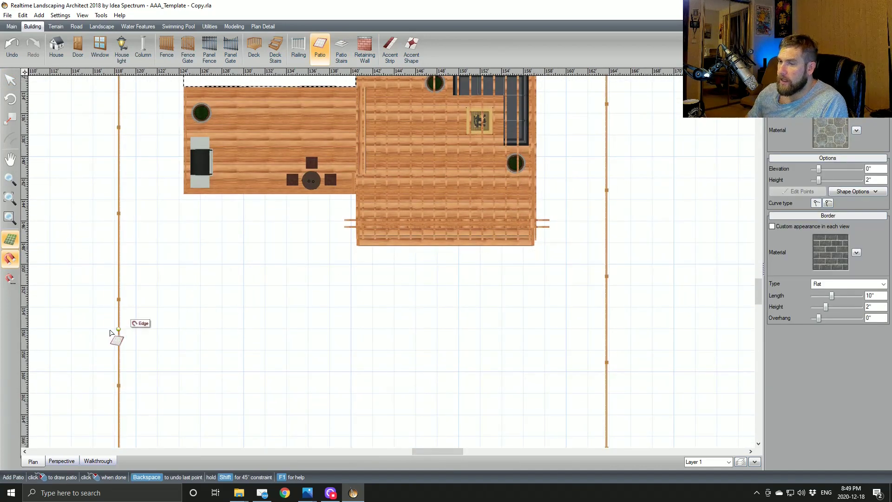
{"action": "scroll", "coordinate": [561, 270], "scroll_direction": "up", "scroll_amount": 1}
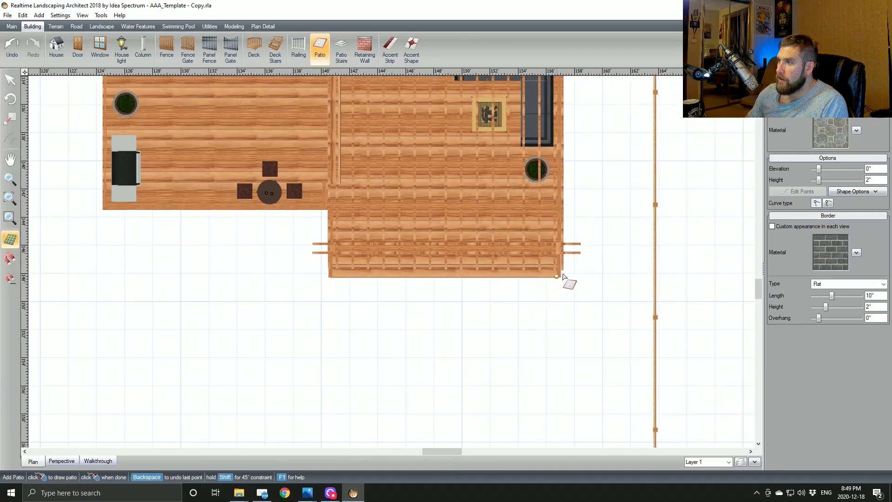
{"action": "left_click", "coordinate": [331, 291], "text": "shift"}
{"action": "middle_click_drag", "start_coordinate": [313, 381], "coordinate": [359, 278]}
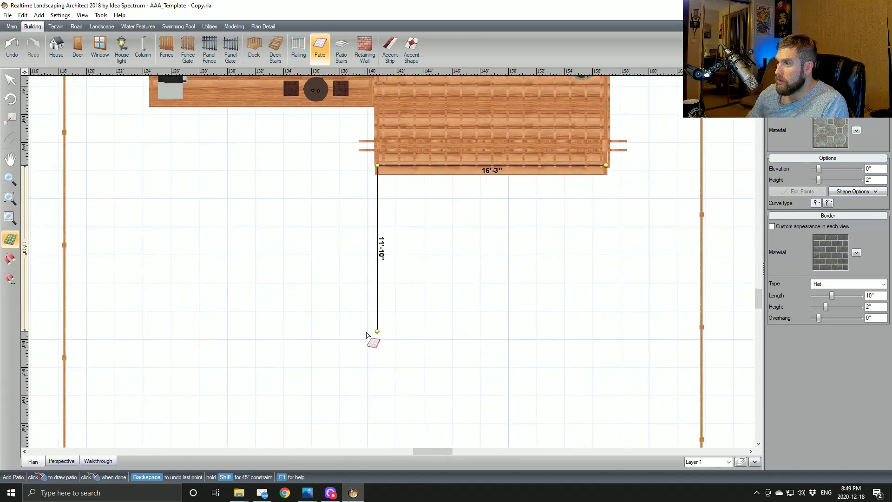
{"action": "left_click", "coordinate": [378, 334]}
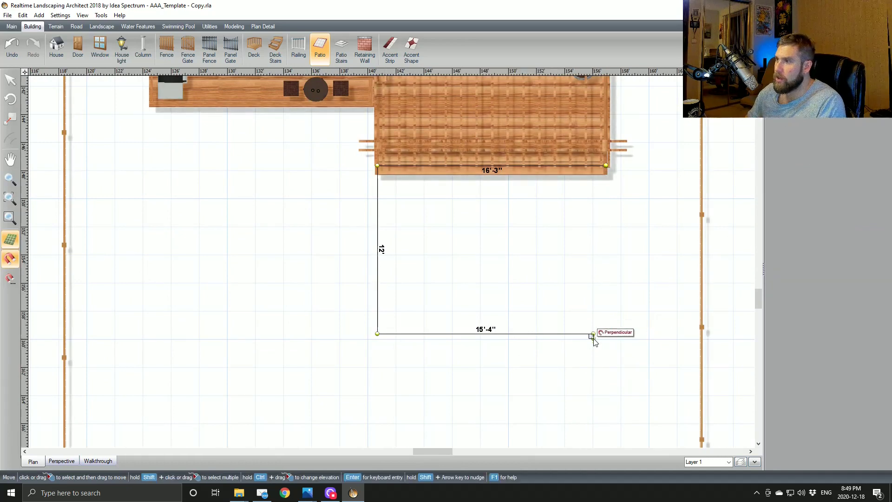
{"action": "key", "text": "Escape"}
{"action": "left_click", "coordinate": [292, 98]}
Step: Draw a rectangular patio about 16'-2" wide and 12' deep along the front edge of the pergola deck
{"action": "left_click", "coordinate": [319, 46]}
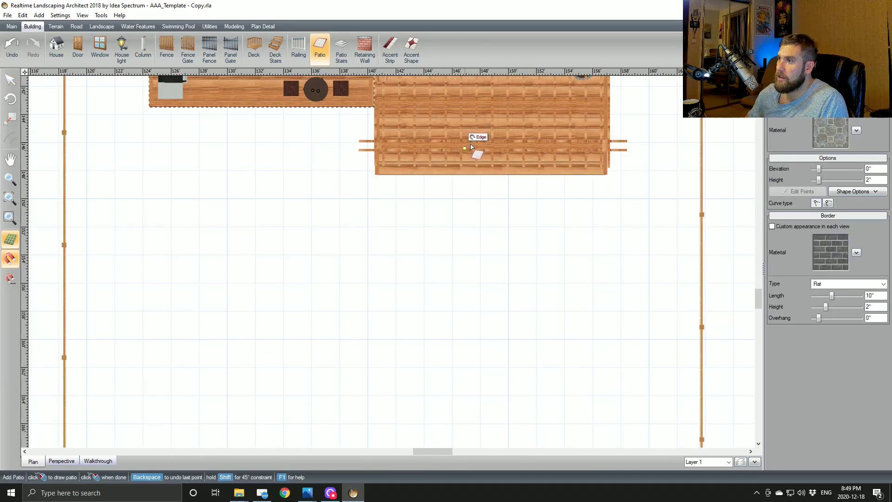
{"action": "scroll", "coordinate": [534, 243], "scroll_direction": "up", "scroll_amount": 2}
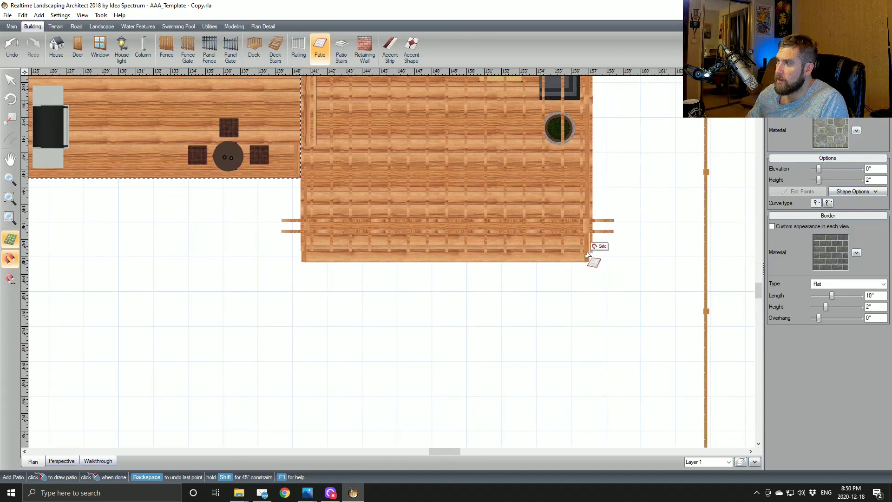
{"action": "left_click", "coordinate": [588, 255]}
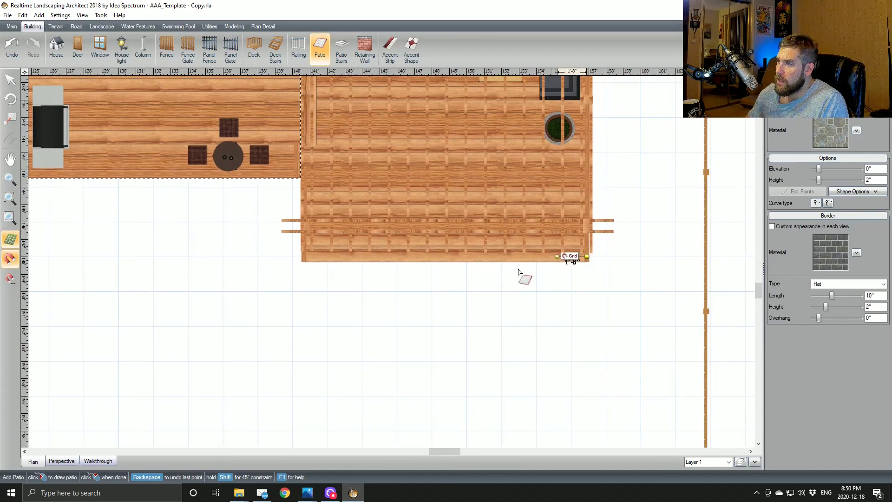
{"action": "left_click", "coordinate": [305, 257]}
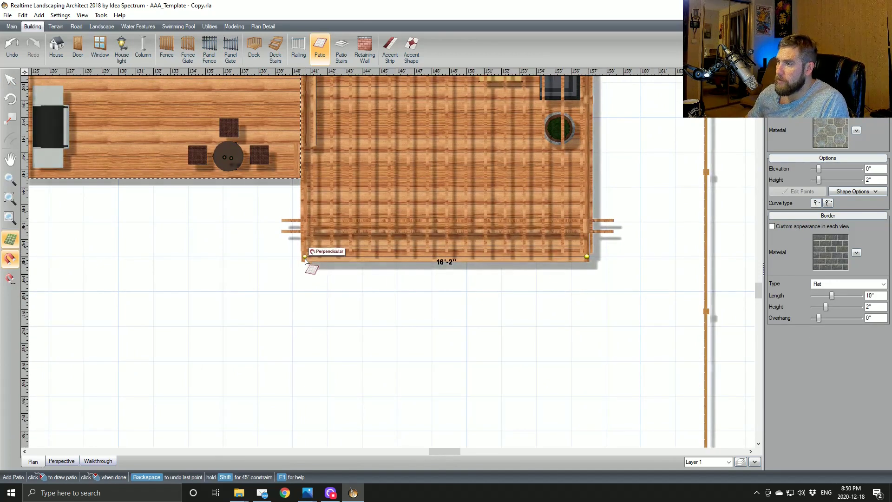
{"action": "middle_click_drag", "start_coordinate": [311, 365], "coordinate": [327, 278]}
{"action": "left_click", "coordinate": [320, 345]}
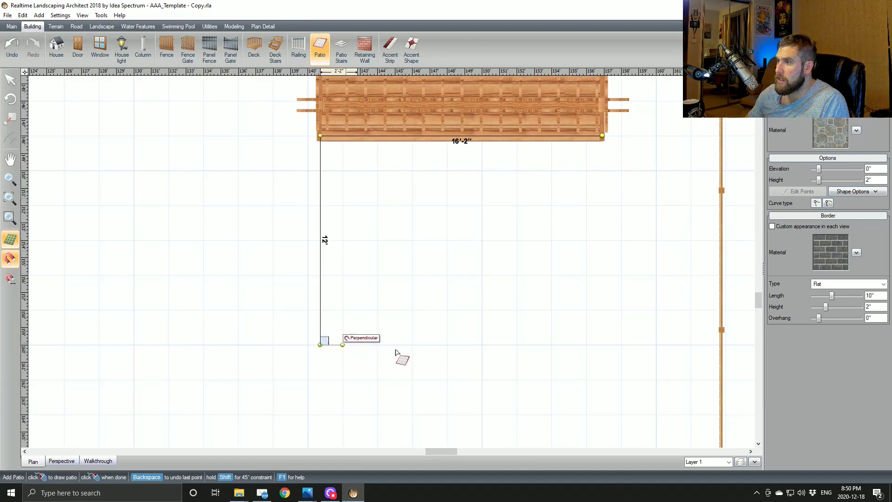
{"action": "left_click", "coordinate": [602, 344]}
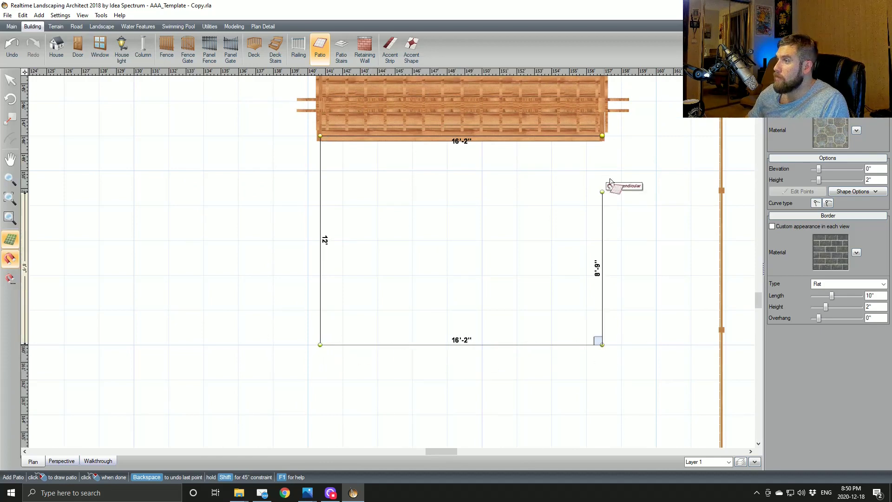
{"action": "left_click", "coordinate": [605, 142]}
Step: Draw a 4' wide gravel path from the fence beside the house, down past the barbecue deck and across to the patio
{"action": "middle_click_drag", "start_coordinate": [137, 223], "coordinate": [325, 303]}
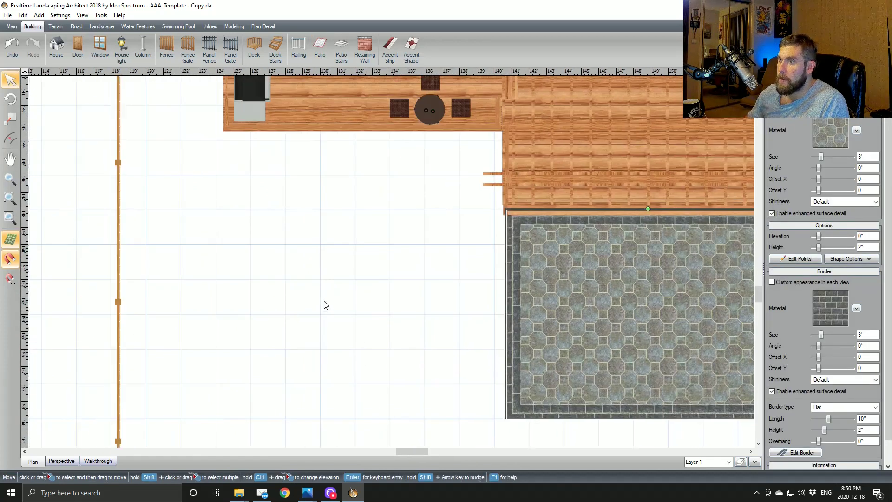
{"action": "scroll", "coordinate": [325, 303], "scroll_direction": "down", "scroll_amount": 1}
{"action": "middle_click_drag", "start_coordinate": [315, 253], "coordinate": [392, 317]}
{"action": "middle_click_drag", "start_coordinate": [627, 260], "coordinate": [540, 324]}
{"action": "scroll", "coordinate": [539, 325], "scroll_direction": "down", "scroll_amount": 1}
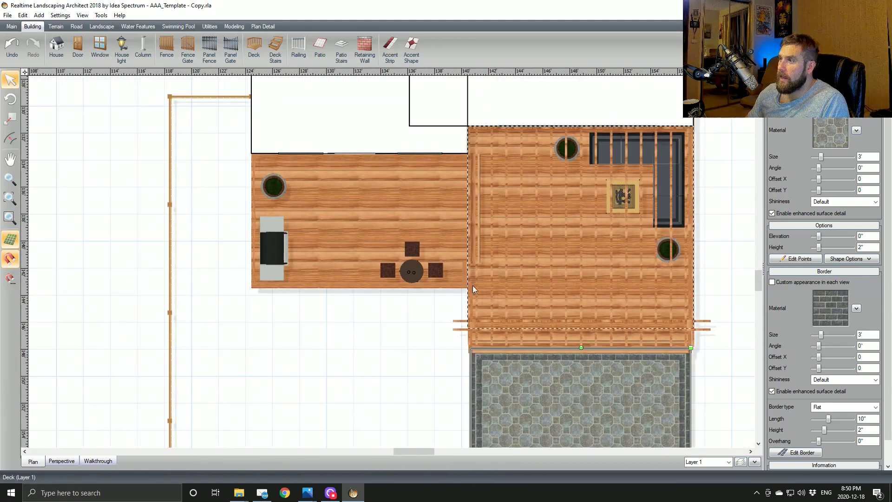
{"action": "left_click", "coordinate": [122, 82]}
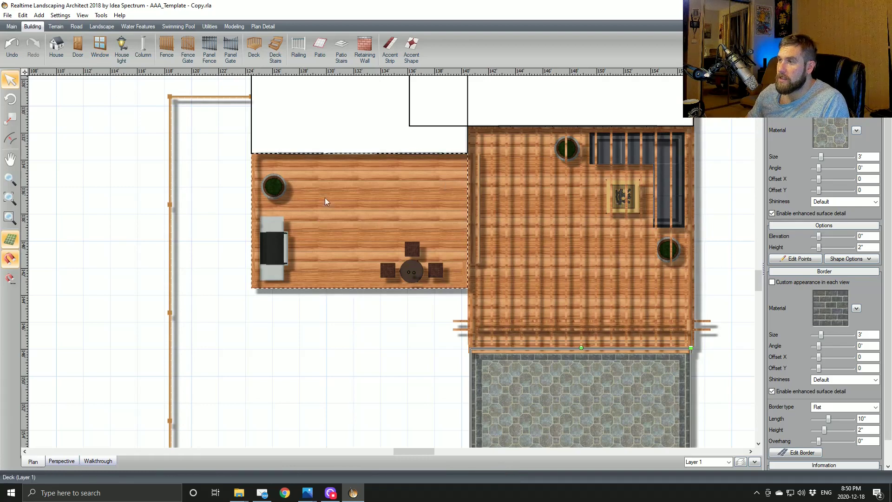
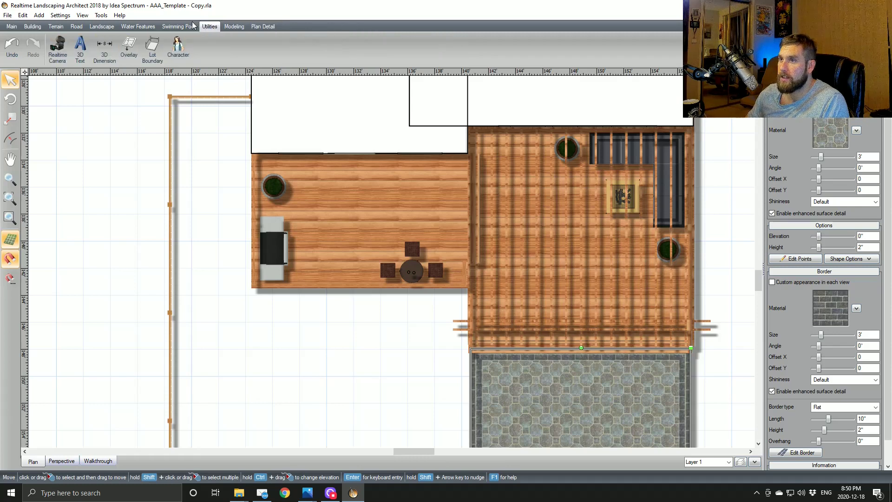
{"action": "left_click", "coordinate": [33, 27]}
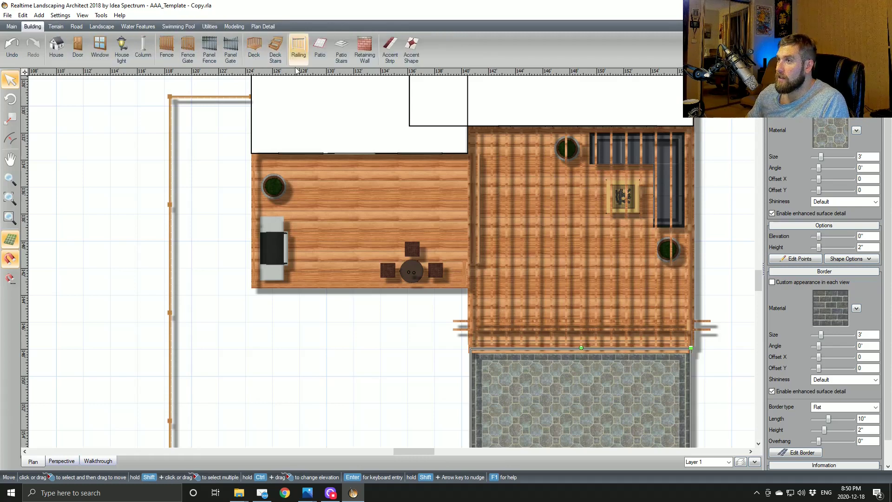
{"action": "left_click", "coordinate": [53, 27]}
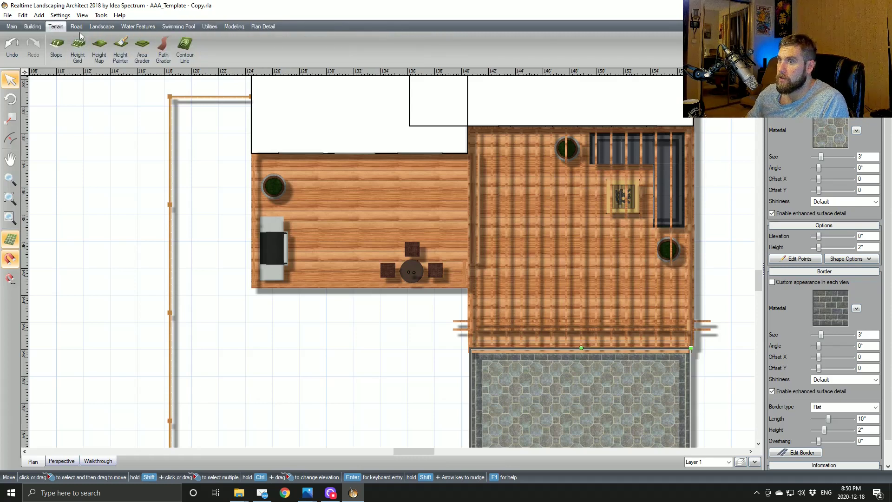
{"action": "left_click", "coordinate": [101, 27]}
{"action": "left_click", "coordinate": [78, 47]}
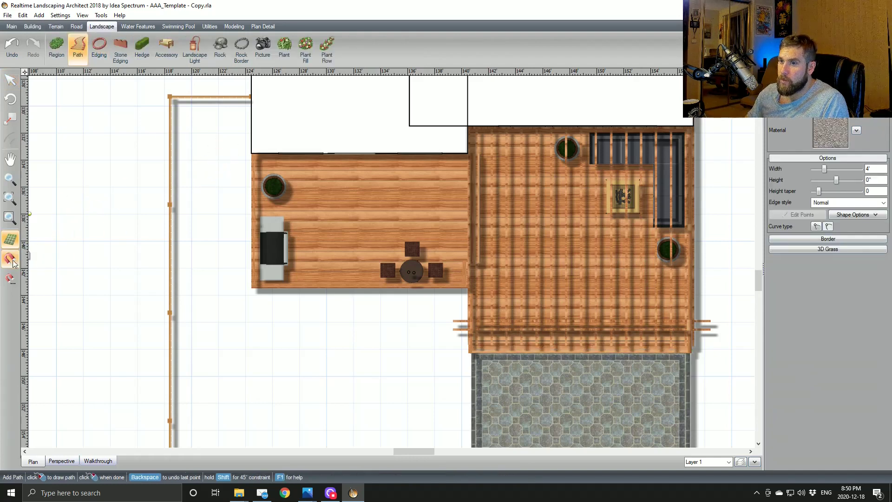
{"action": "left_click", "coordinate": [213, 98]}
{"action": "middle_click_drag", "start_coordinate": [226, 371], "coordinate": [232, 316]}
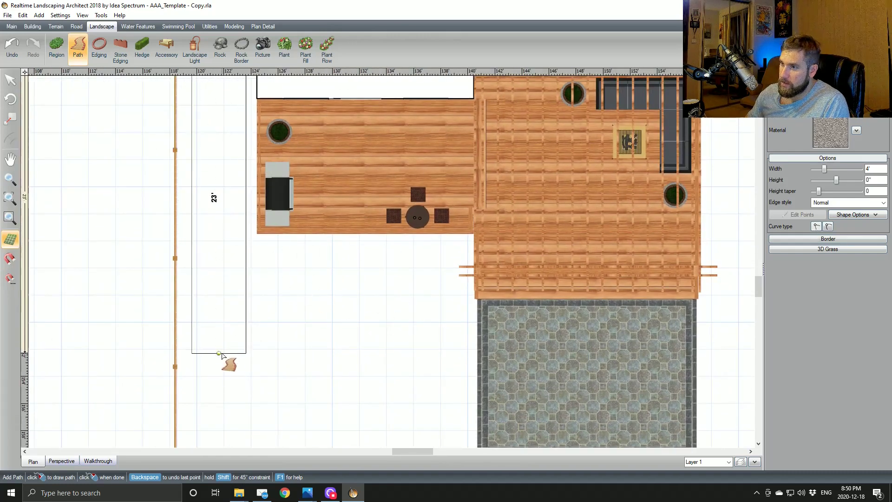
{"action": "left_click", "coordinate": [219, 373]}
{"action": "left_click", "coordinate": [490, 392]}
{"action": "right_click", "coordinate": [489, 392]}
Step: Draw a 4' wide path about 5'-8" out from the patio's other side and up along the fence, past its return to the house
{"action": "middle_click_drag", "start_coordinate": [510, 405], "coordinate": [479, 225]}
{"action": "scroll", "coordinate": [628, 211], "scroll_direction": "down", "scroll_amount": 3}
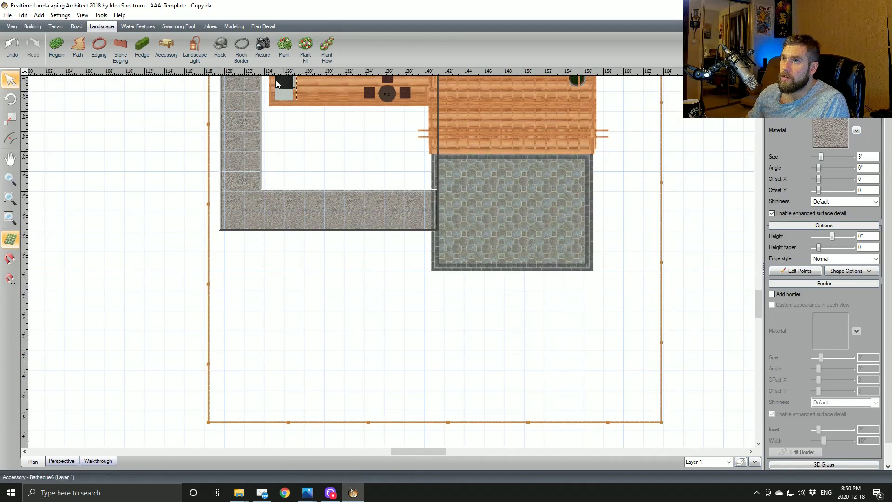
{"action": "left_click", "coordinate": [77, 46]}
{"action": "middle_click_drag", "start_coordinate": [628, 211], "coordinate": [516, 251]}
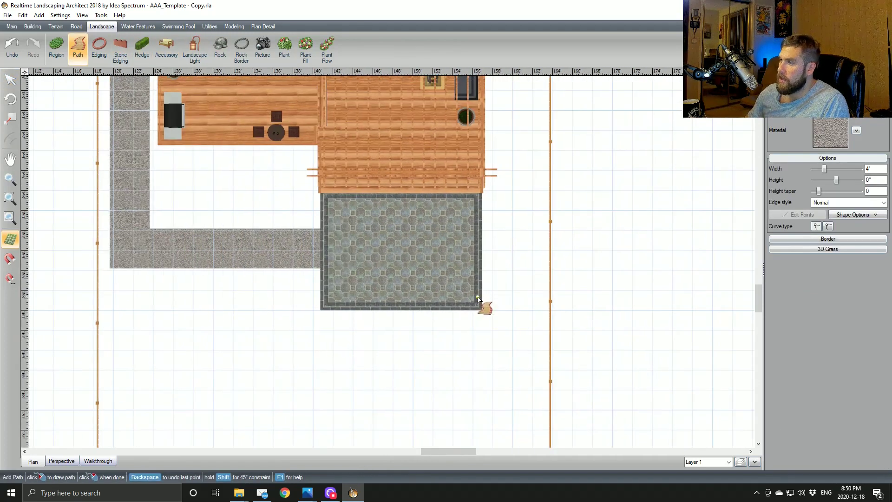
{"action": "left_click", "coordinate": [535, 295]}
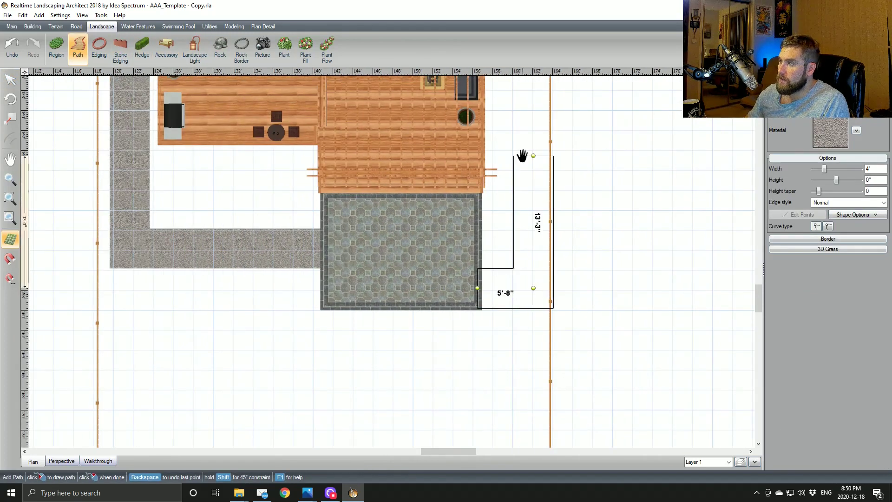
{"action": "scroll", "coordinate": [525, 160], "scroll_direction": "up", "scroll_amount": 5}
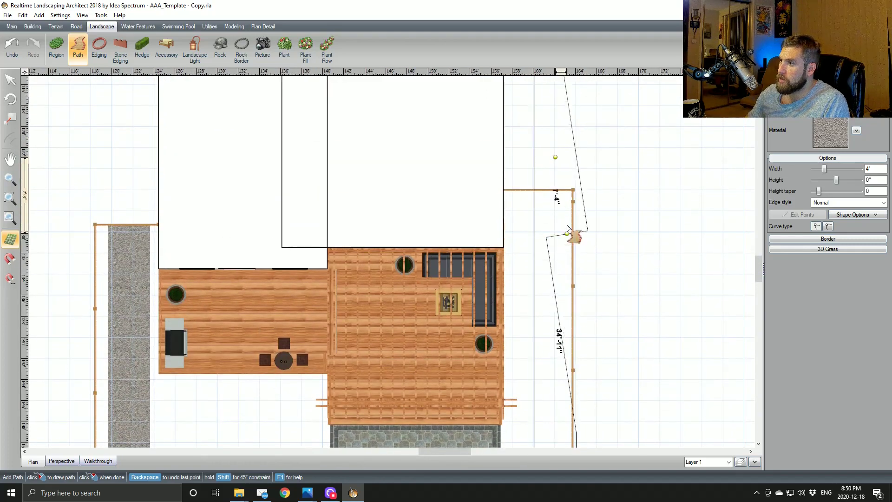
{"action": "left_click", "coordinate": [556, 116]}
{"action": "right_click", "coordinate": [556, 116]}
Step: Move the long leg of the pergola-side path inward off the fence, making its outer end edge about 6'-3" long
{"action": "scroll", "coordinate": [597, 311], "scroll_direction": "down", "scroll_amount": 2}
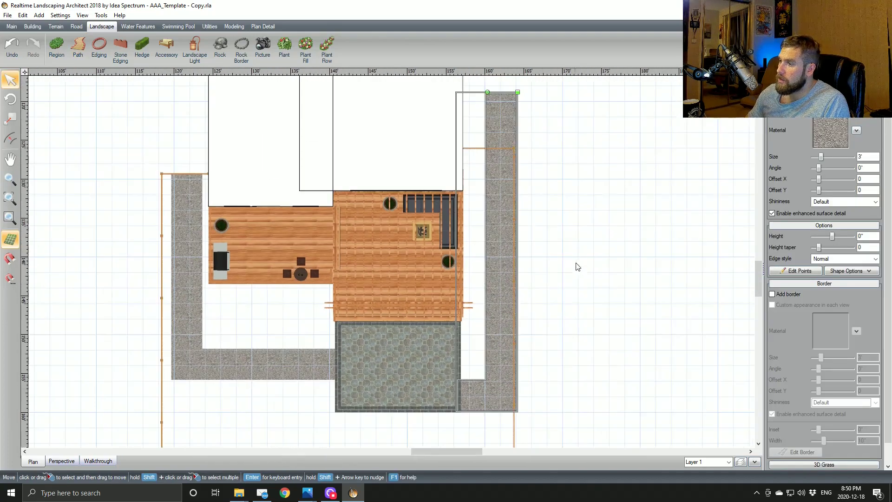
{"action": "scroll", "coordinate": [580, 274], "scroll_direction": "down", "scroll_amount": 1}
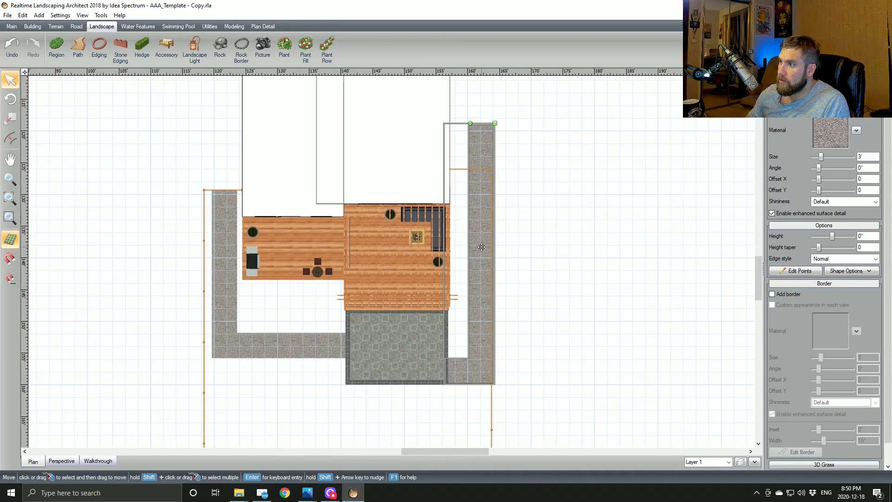
{"action": "left_click", "coordinate": [796, 271]}
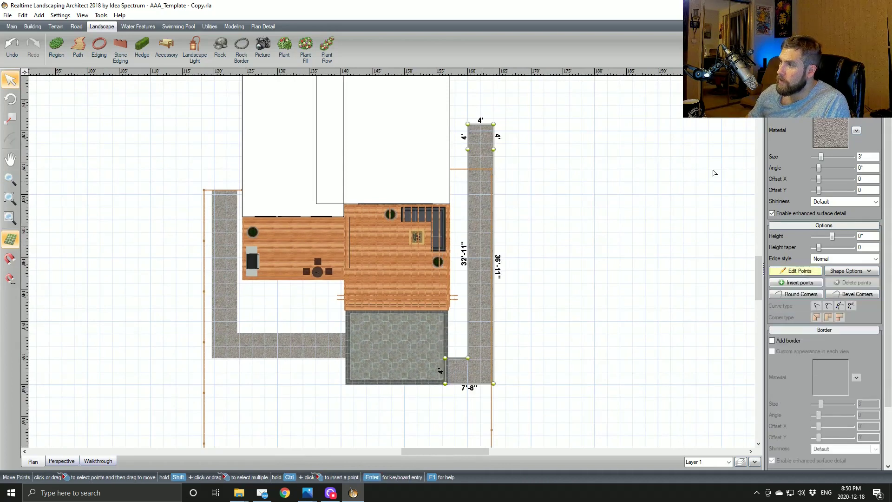
{"action": "left_click_drag", "start_coordinate": [545, 109], "coordinate": [462, 397]}
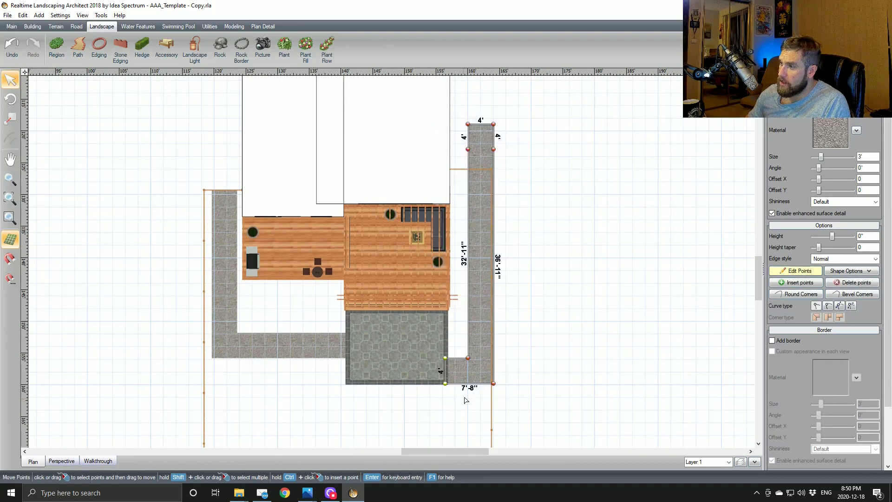
{"action": "scroll", "coordinate": [512, 361], "scroll_direction": "up", "scroll_amount": 1}
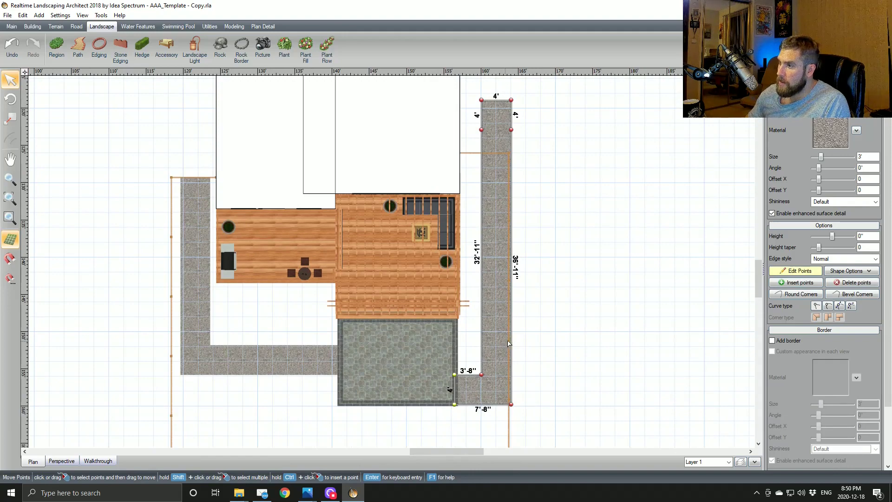
{"action": "left_click_drag", "start_coordinate": [510, 339], "coordinate": [500, 339]}
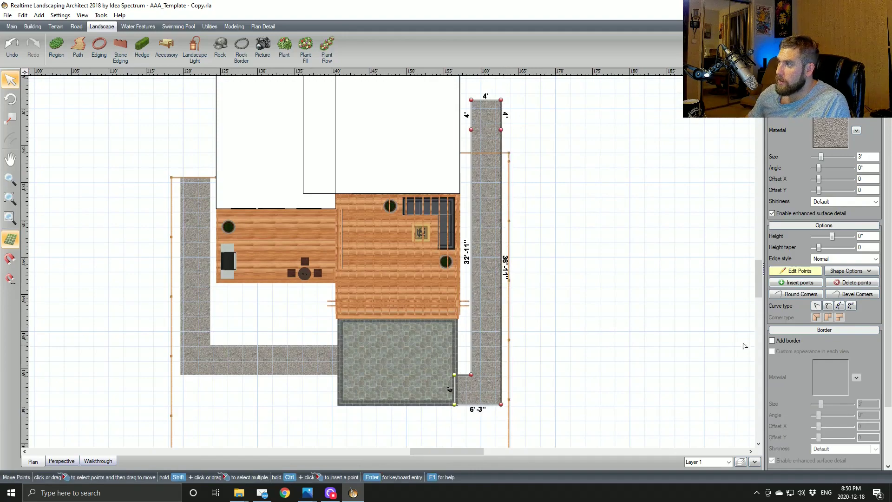
{"action": "left_click", "coordinate": [796, 270]}
{"action": "scroll", "coordinate": [589, 378], "scroll_direction": "down", "scroll_amount": 1}
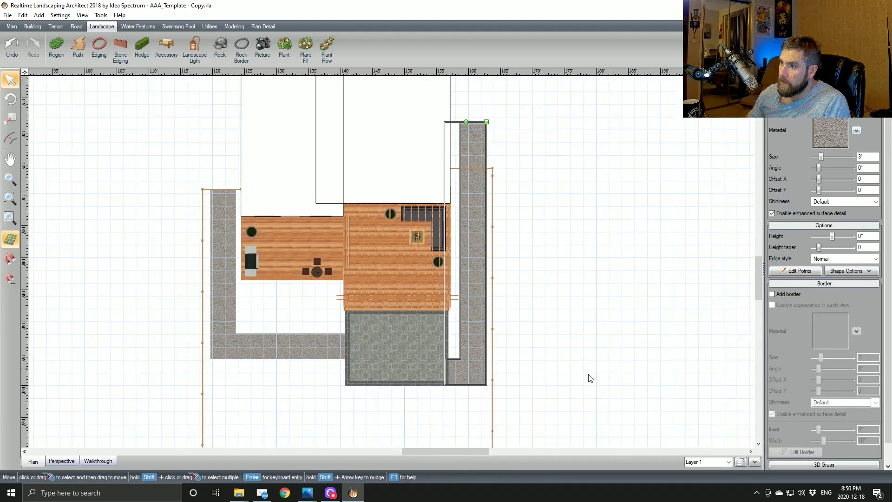
Step: Draw a straight plant row about 15' long on the lawn along the front edge of the barbecue deck
{"action": "left_click", "coordinate": [60, 461]}
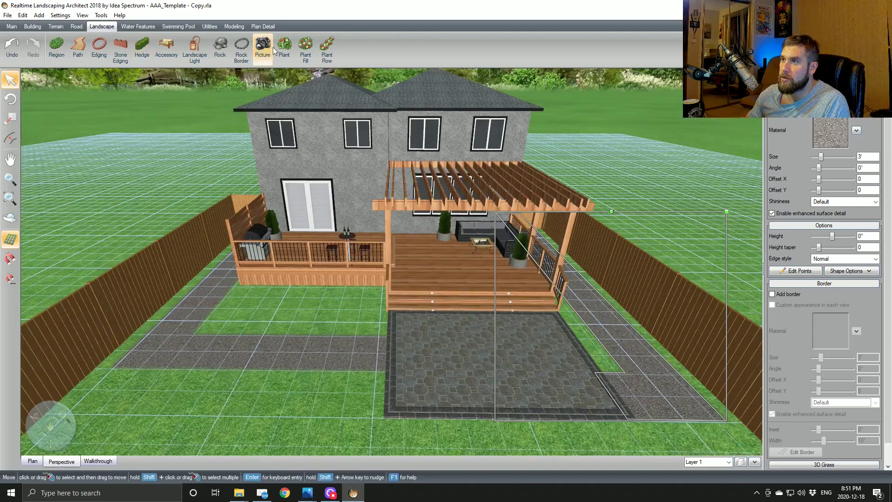
{"action": "left_click", "coordinate": [326, 49]}
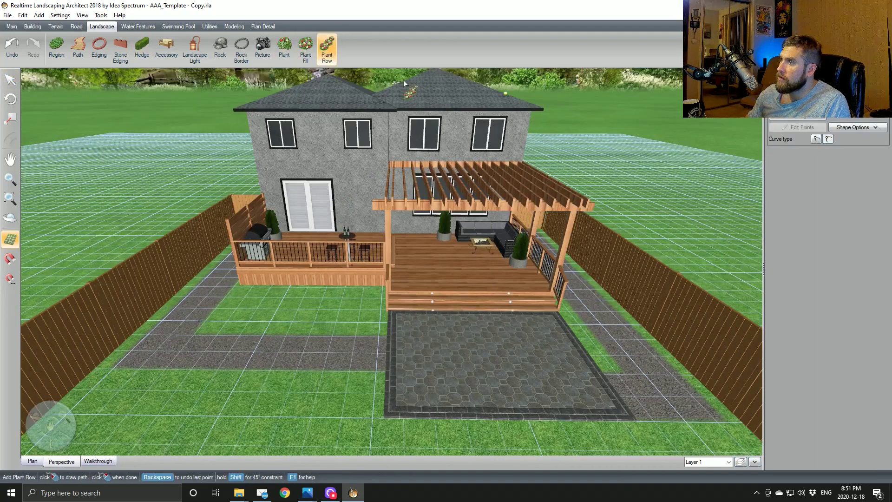
{"action": "left_click", "coordinate": [32, 461]}
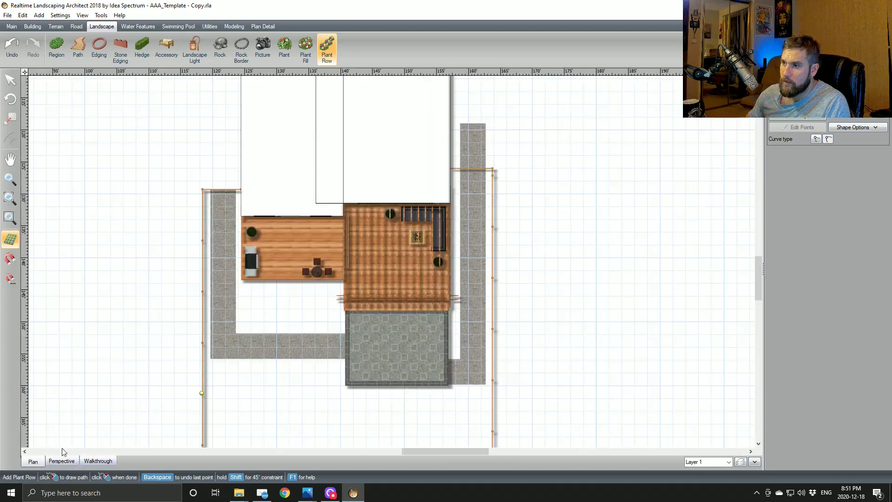
{"action": "scroll", "coordinate": [353, 309], "scroll_direction": "up", "scroll_amount": 4}
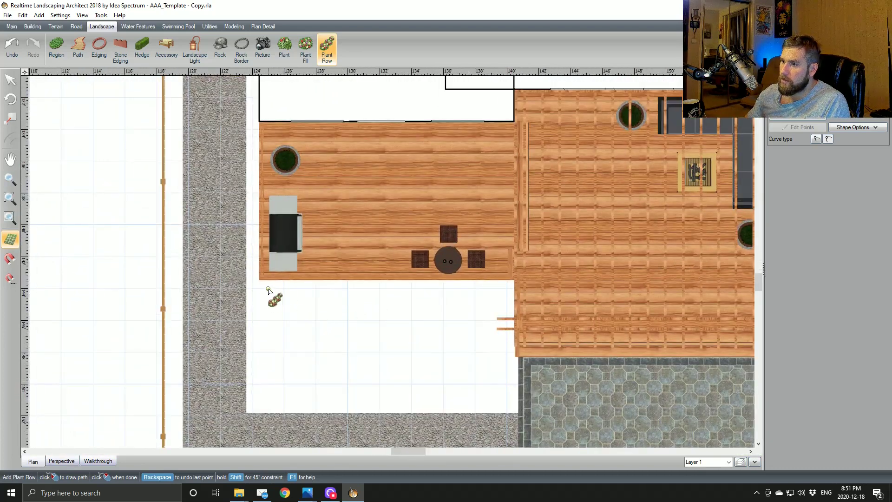
{"action": "left_click", "coordinate": [268, 290]}
{"action": "double_click", "coordinate": [510, 320]}
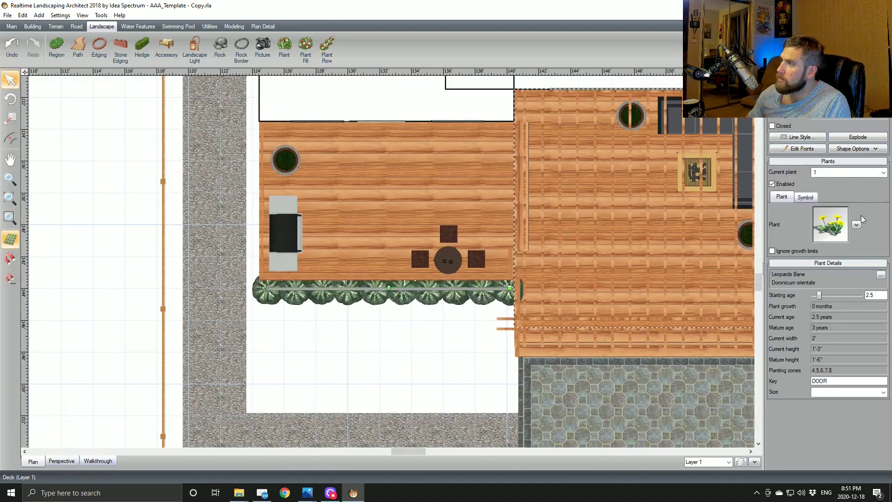
Step: Change the row's plant to the Butterfly Bush shrub and set its starting age to 1.7
{"action": "left_click", "coordinate": [832, 235]}
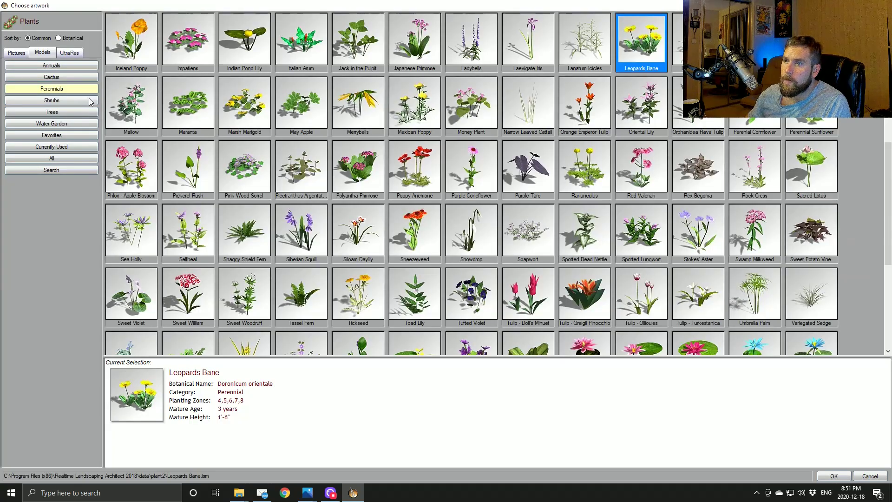
{"action": "left_click", "coordinate": [86, 100]}
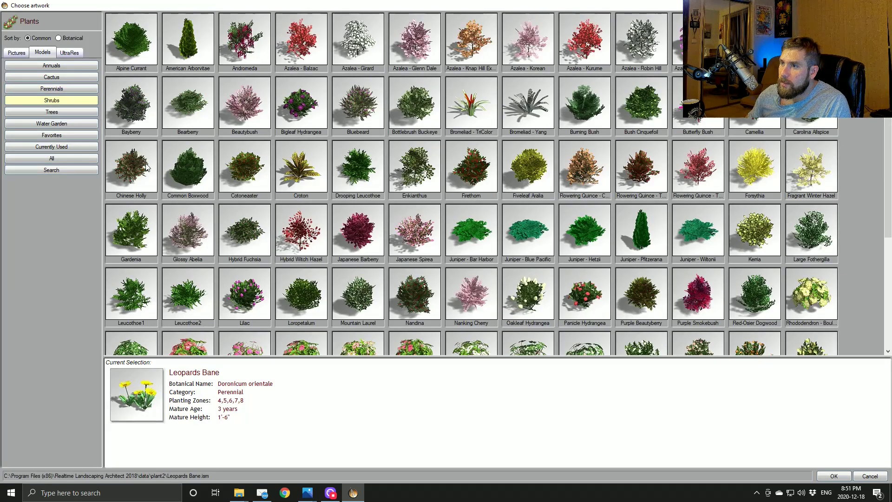
{"action": "scroll", "coordinate": [269, 229], "scroll_direction": "down", "scroll_amount": 3}
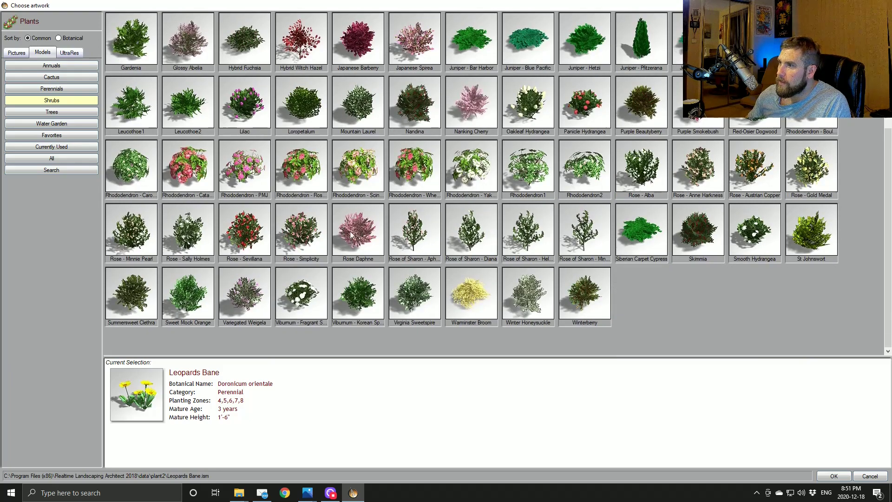
{"action": "scroll", "coordinate": [367, 213], "scroll_direction": "up", "scroll_amount": 3}
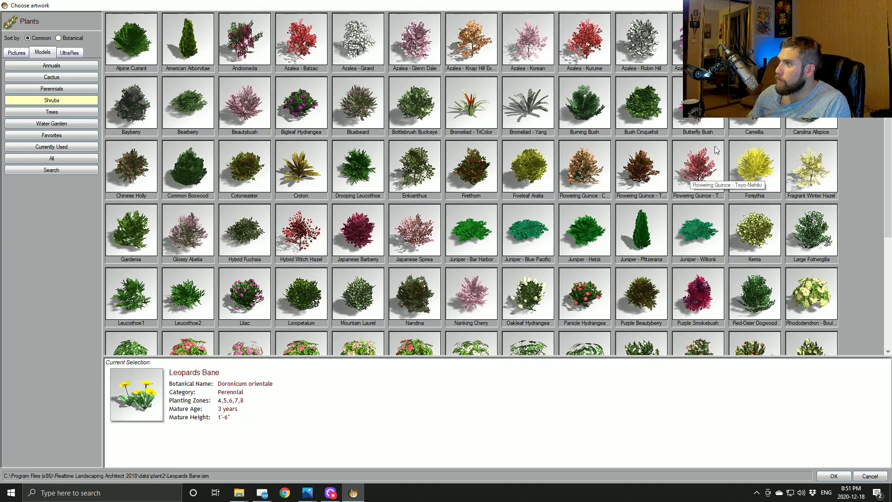
{"action": "double_click", "coordinate": [706, 121]}
{"action": "left_click", "coordinate": [68, 460]}
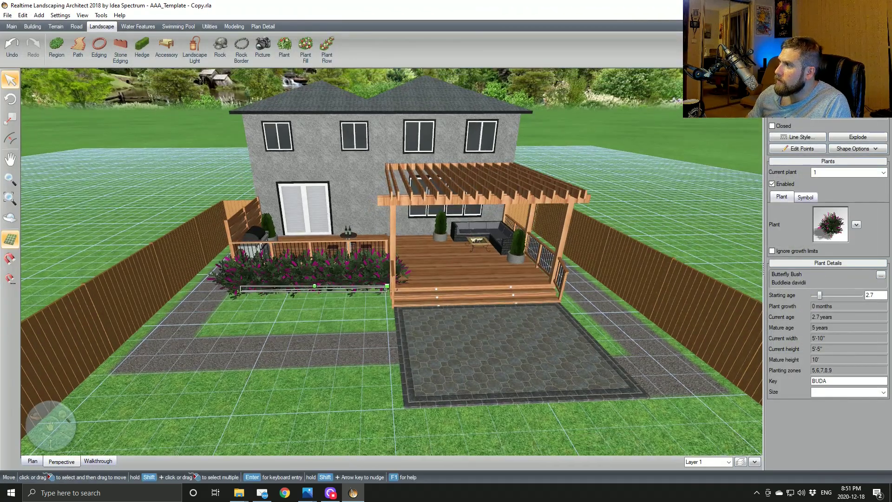
{"action": "left_click", "coordinate": [814, 295]}
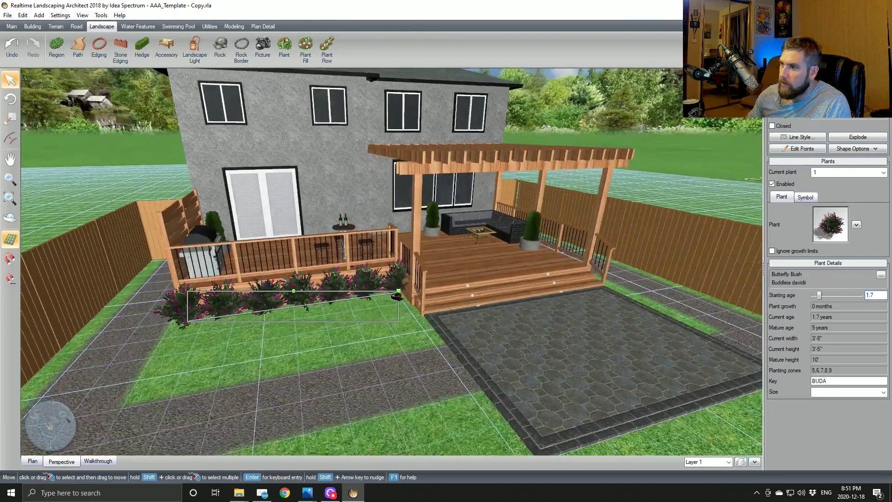
Step: Plant a Black Cherry tree in the open backyard and scale it down to about 19' tall
{"action": "middle_click_drag", "start_coordinate": [397, 296], "coordinate": [211, 209]}
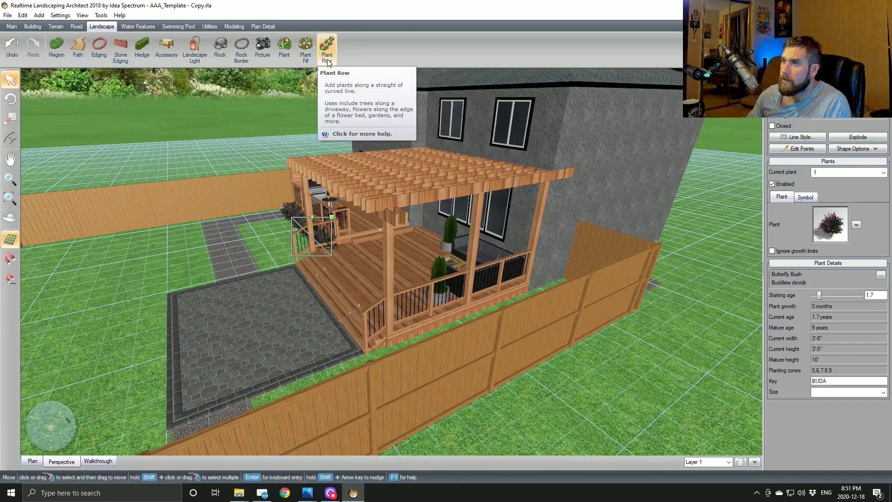
{"action": "left_click", "coordinate": [284, 47]}
{"action": "left_click", "coordinate": [133, 406]}
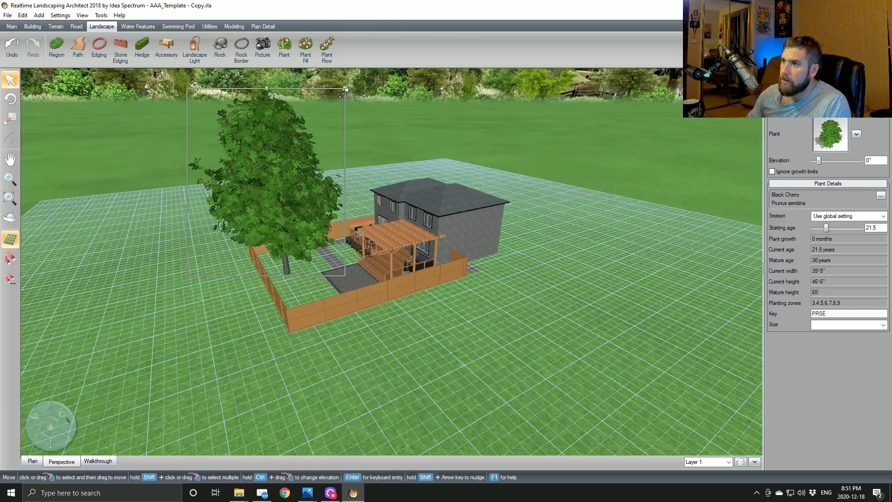
{"action": "left_click_drag", "start_coordinate": [344, 92], "coordinate": [318, 171]}
{"action": "middle_click_drag", "start_coordinate": [318, 332], "coordinate": [320, 328]}
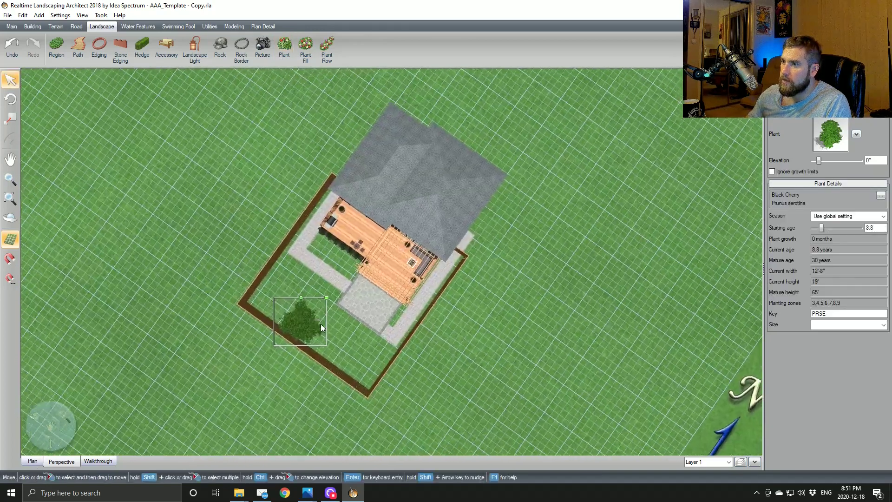
Step: Place Black Cherry trees in both rear fence corners and switch the one on the pergola side to a Japanese Tree Lilac
{"action": "left_click_drag", "start_coordinate": [318, 328], "coordinate": [378, 368]}
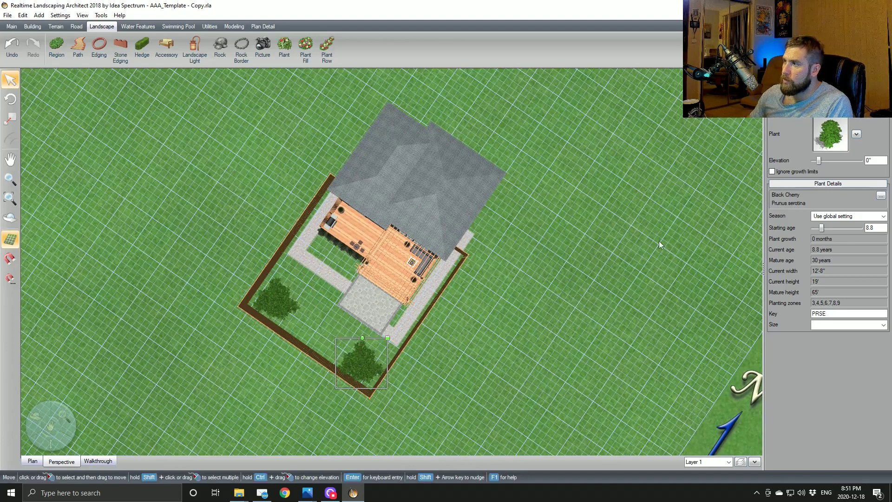
{"action": "left_click", "coordinate": [857, 134]}
{"action": "left_click", "coordinate": [811, 146]}
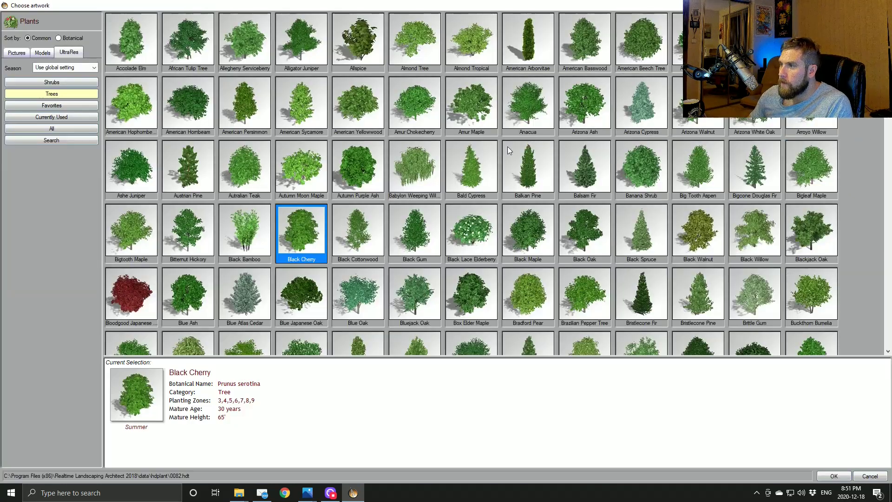
{"action": "scroll", "coordinate": [496, 179], "scroll_direction": "down", "scroll_amount": 12}
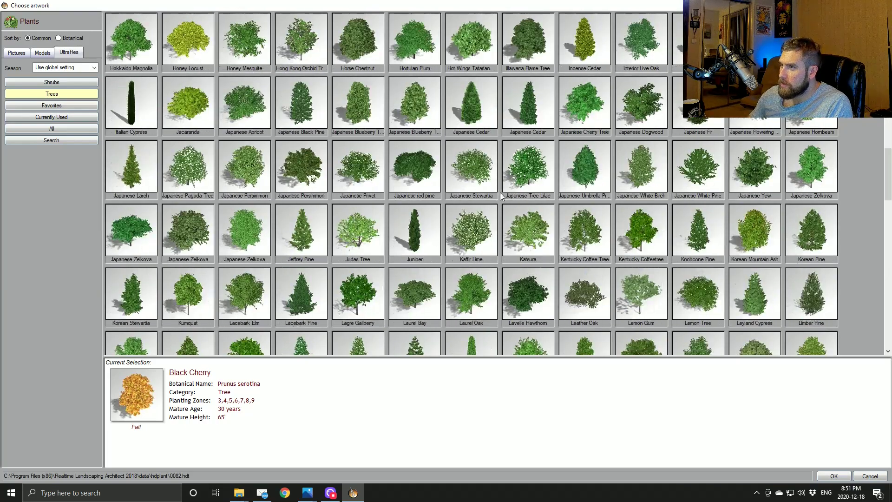
{"action": "double_click", "coordinate": [524, 173]}
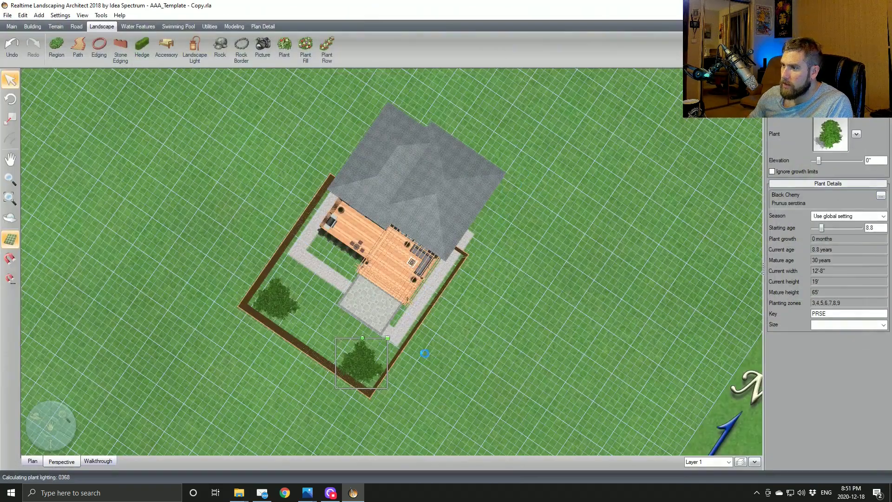
Step: Scale the Japanese Tree Lilac down to about 13' tall and adjust its position in its fence corner
{"action": "middle_click_drag", "start_coordinate": [418, 353], "coordinate": [441, 211]}
{"action": "scroll", "coordinate": [440, 224], "scroll_direction": "up", "scroll_amount": 3}
{"action": "left_click_drag", "start_coordinate": [417, 210], "coordinate": [403, 238]}
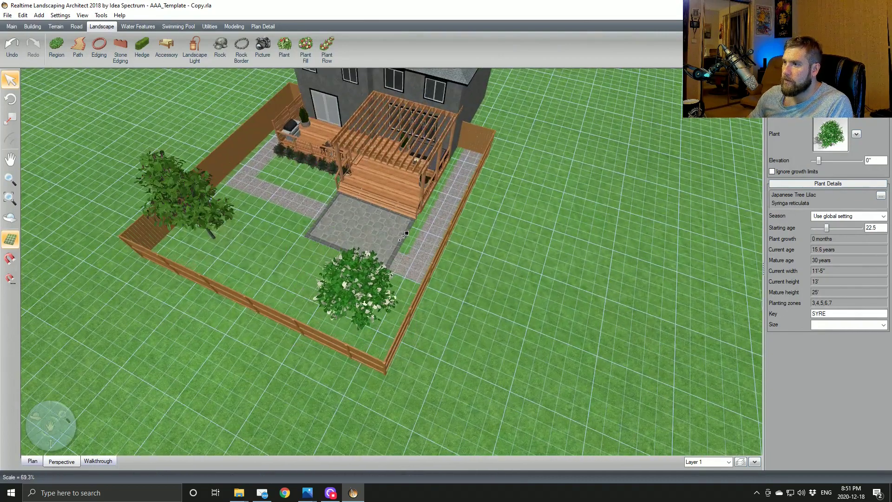
{"action": "middle_click_drag", "start_coordinate": [402, 247], "coordinate": [405, 237]}
{"action": "scroll", "coordinate": [405, 237], "scroll_direction": "up", "scroll_amount": 3}
{"action": "left_click_drag", "start_coordinate": [401, 250], "coordinate": [425, 260]}
{"action": "middle_click_drag", "start_coordinate": [316, 237], "coordinate": [408, 225]}
{"action": "scroll", "coordinate": [409, 225], "scroll_direction": "down", "scroll_amount": 3}
Step: Resize the Black Cherry tree to about 21'-9" tall and shift it slightly toward the side fence
{"action": "left_click", "coordinate": [221, 208]}
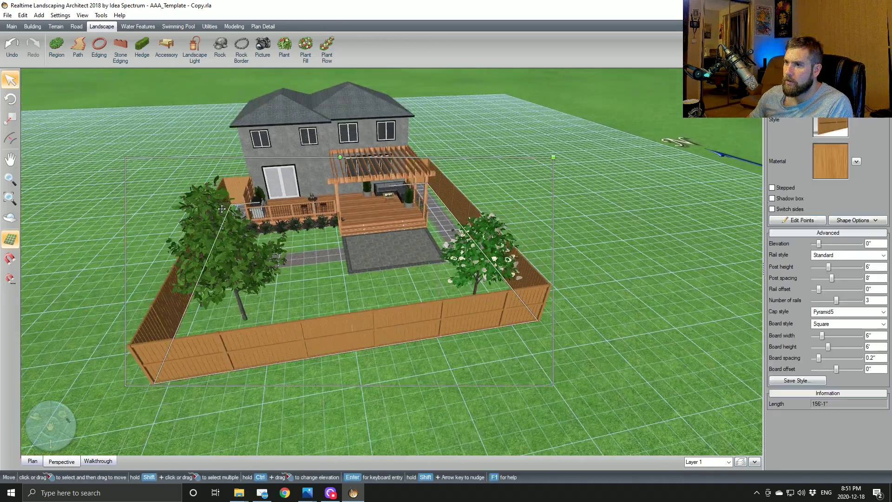
{"action": "left_click", "coordinate": [218, 219]}
{"action": "left_click_drag", "start_coordinate": [291, 175], "coordinate": [274, 199]}
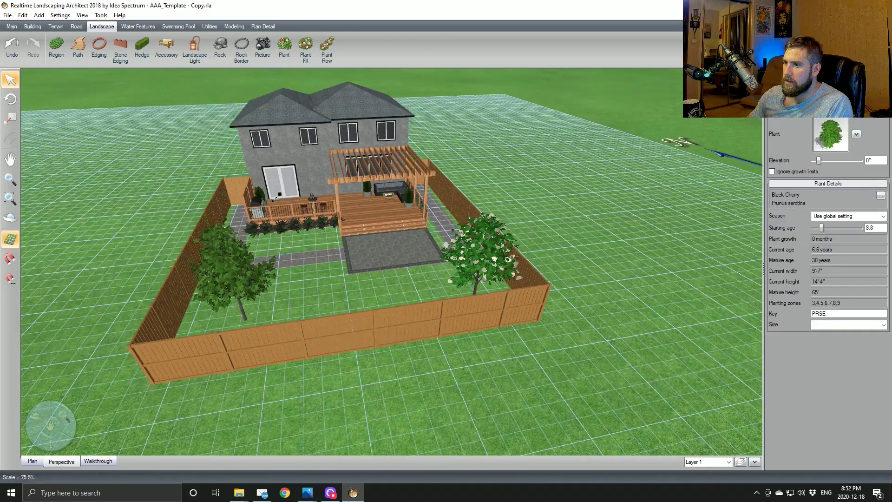
{"action": "left_click_drag", "start_coordinate": [224, 260], "coordinate": [211, 259]}
{"action": "left_click_drag", "start_coordinate": [251, 234], "coordinate": [280, 217]}
{"action": "middle_click_drag", "start_coordinate": [261, 228], "coordinate": [486, 204]}
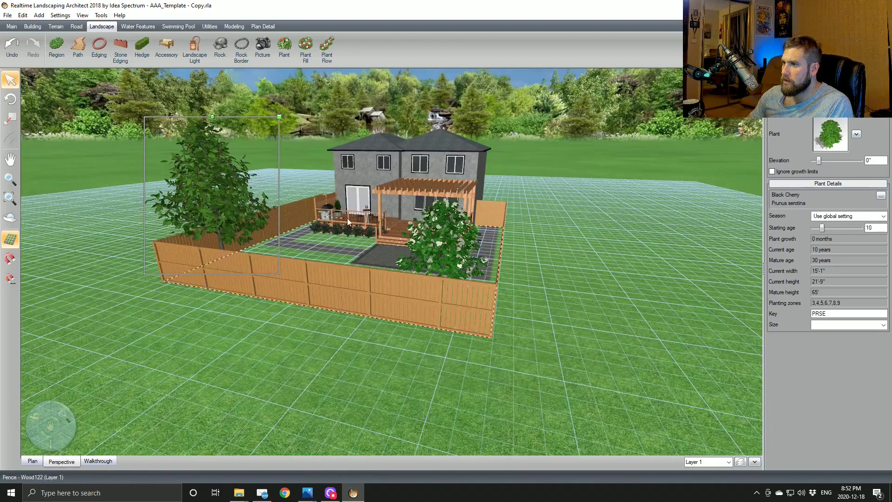
Step: Scale the Japanese Tree Lilac up to about 16'-5" tall
{"action": "left_click", "coordinate": [396, 231]}
{"action": "left_click", "coordinate": [454, 225]}
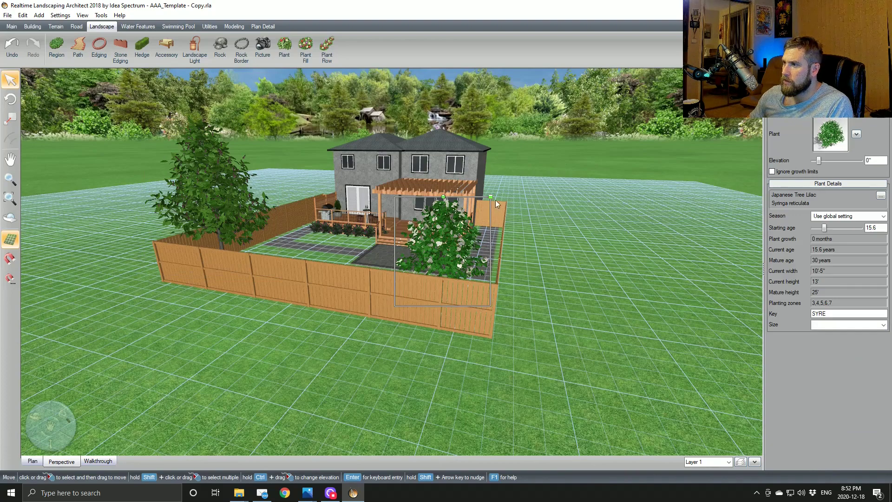
{"action": "left_click_drag", "start_coordinate": [491, 197], "coordinate": [506, 184]}
{"action": "middle_click_drag", "start_coordinate": [478, 239], "coordinate": [369, 286]}
Step: Plant an Italian Cypress in the grass strip between the patio and the pergola-side gravel path
{"action": "scroll", "coordinate": [369, 285], "scroll_direction": "up", "scroll_amount": 3}
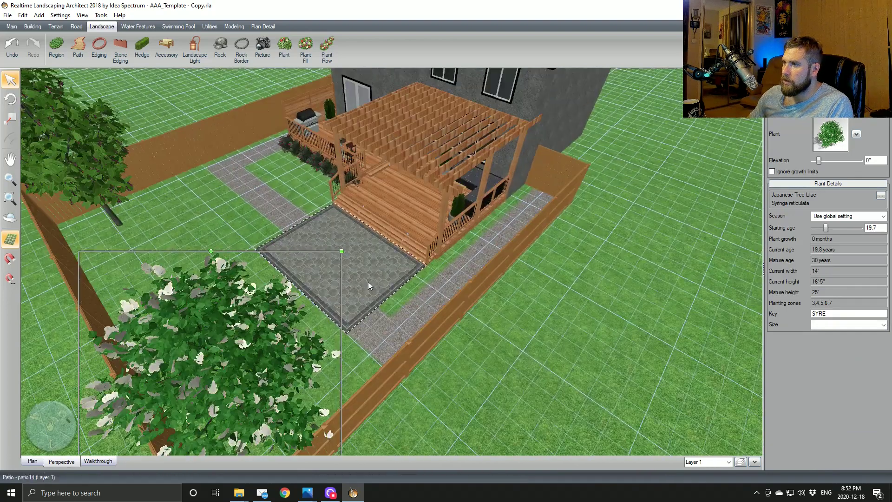
{"action": "right_click_drag", "start_coordinate": [368, 285], "coordinate": [335, 315]}
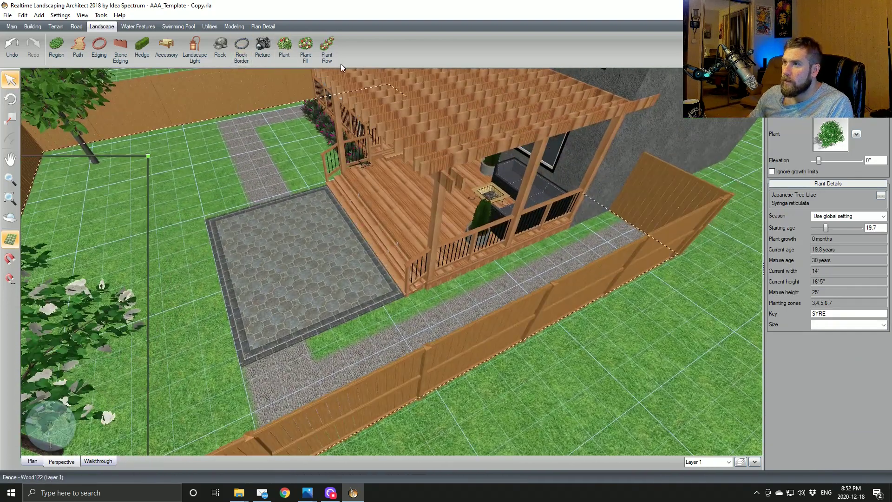
{"action": "left_click", "coordinate": [284, 47]}
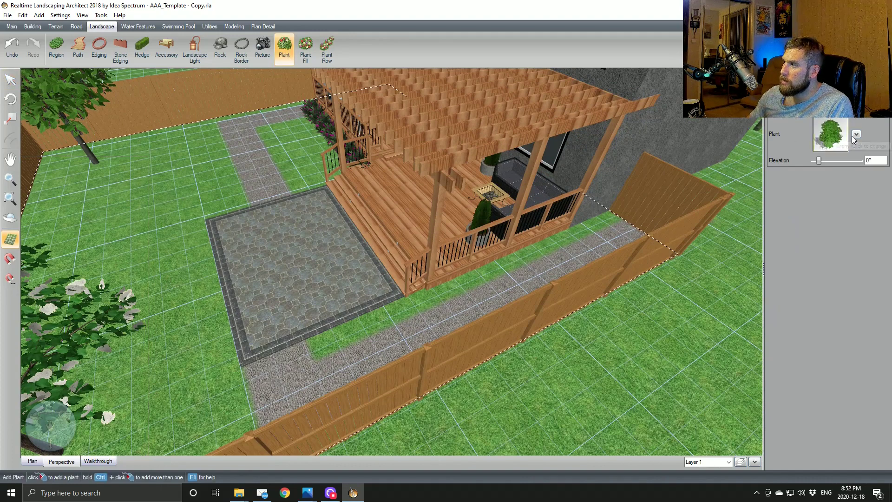
{"action": "left_click", "coordinate": [857, 134]}
{"action": "left_click", "coordinate": [832, 144]}
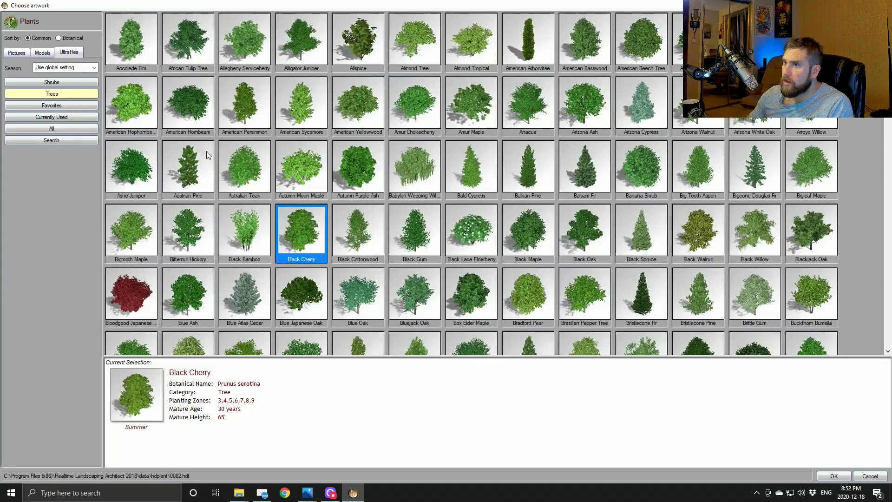
{"action": "left_click", "coordinate": [89, 106]}
{"action": "double_click", "coordinate": [171, 60]}
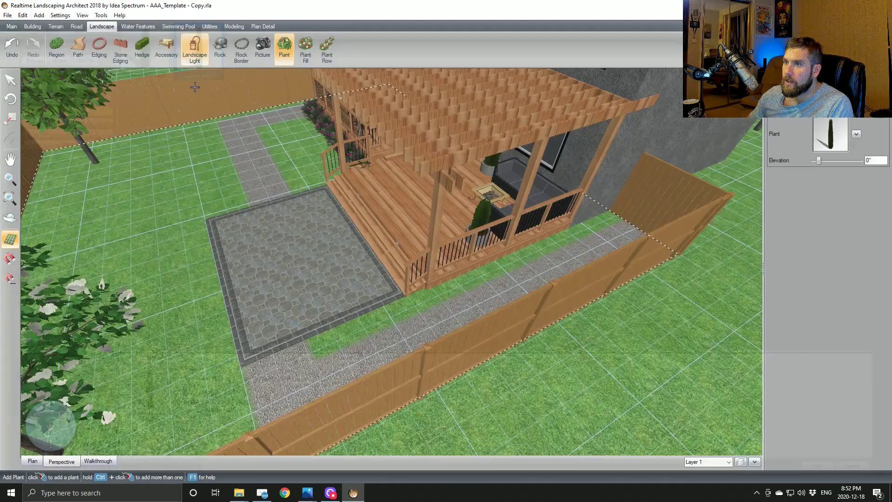
{"action": "scroll", "coordinate": [297, 363], "scroll_direction": "up", "scroll_amount": 3}
{"action": "left_click", "coordinate": [282, 406]}
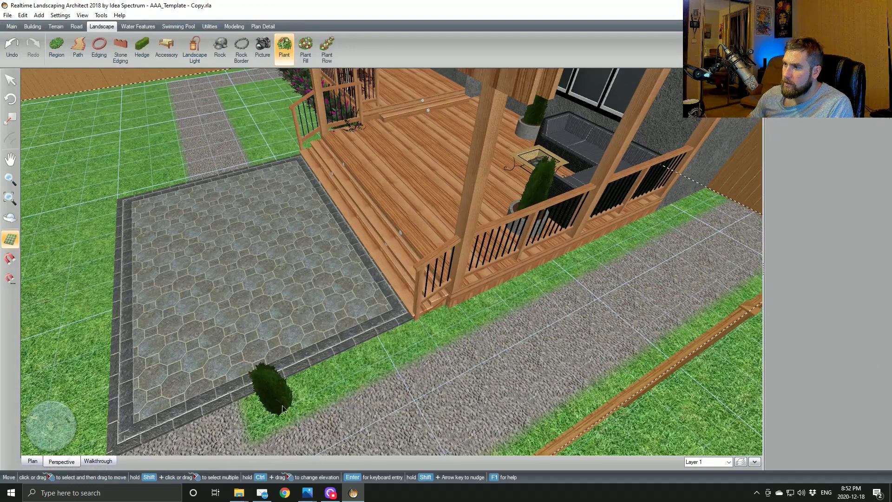
Step: Move the Italian Cypress up beside the pergola deck's stairs and enlarge it to about 4'-5" tall
{"action": "left_click", "coordinate": [32, 460]}
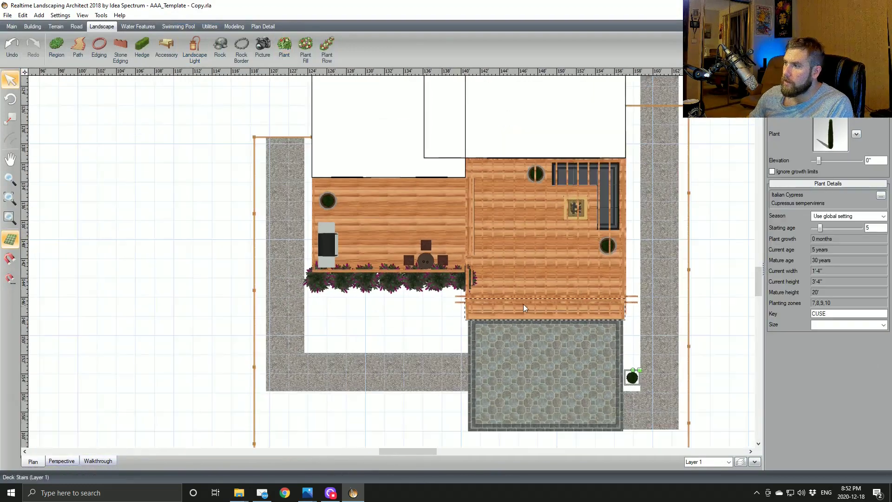
{"action": "scroll", "coordinate": [445, 394], "scroll_direction": "up", "scroll_amount": 3}
{"action": "left_click_drag", "start_coordinate": [439, 376], "coordinate": [440, 260]}
{"action": "scroll", "coordinate": [442, 258], "scroll_direction": "up", "scroll_amount": 4}
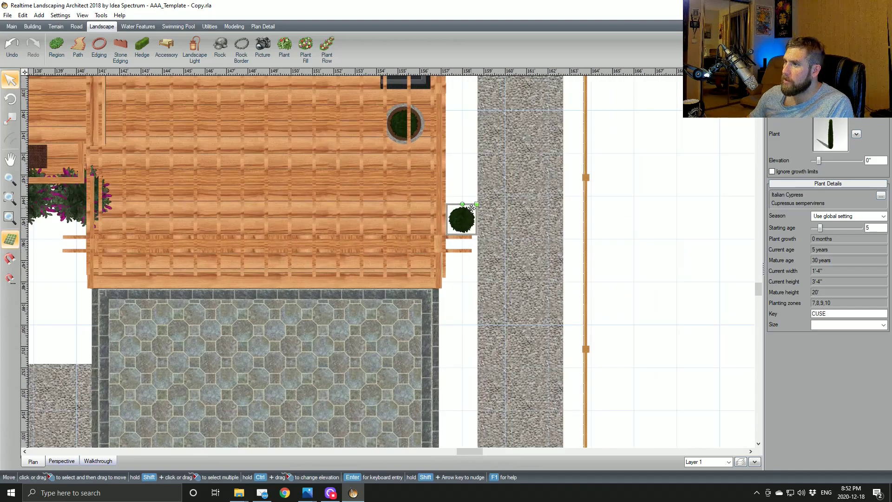
{"action": "middle_click_drag", "start_coordinate": [486, 203], "coordinate": [471, 229]}
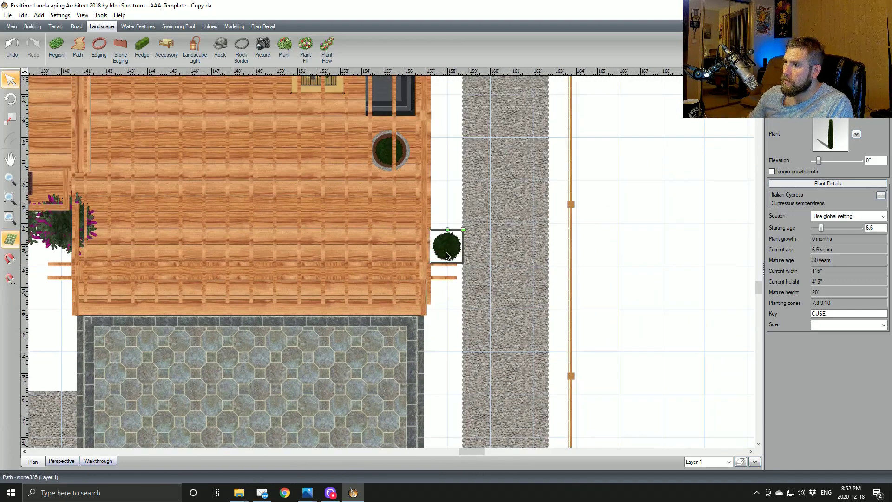
Step: Copy the Italian Cypress and place the duplicate about 3' farther along the pergola deck's side, toward the house
{"action": "right_click", "coordinate": [445, 258]}
{"action": "left_click", "coordinate": [460, 147]}
{"action": "left_click", "coordinate": [450, 245]}
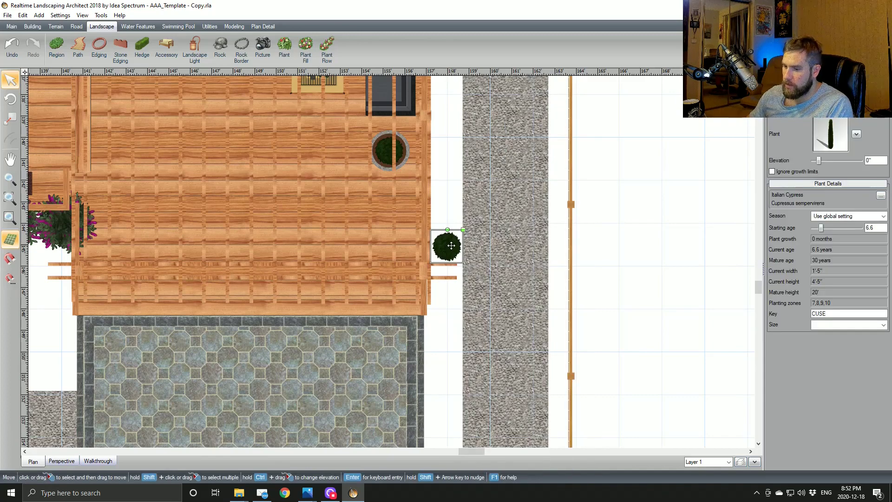
{"action": "key", "text": "ctrl+c"}
{"action": "key", "text": "ctrl+v"}
{"action": "left_click_drag", "start_coordinate": [490, 196], "coordinate": [448, 175]}
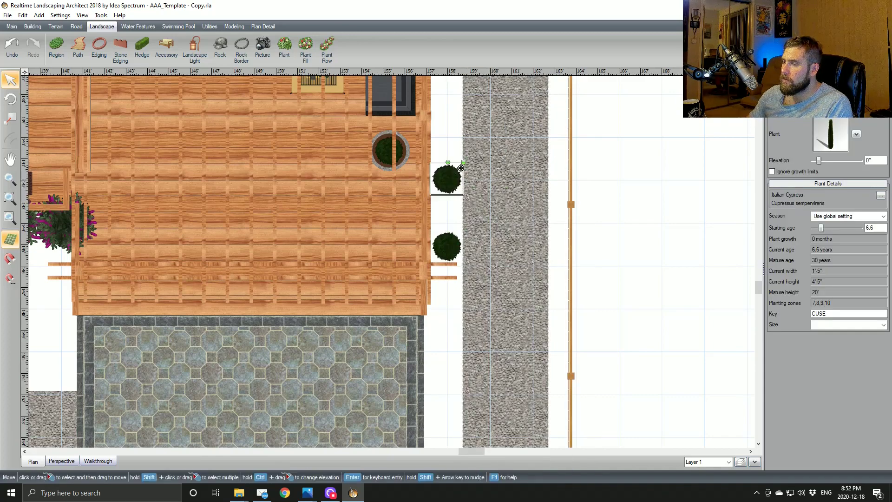
{"action": "middle_click_drag", "start_coordinate": [450, 181], "coordinate": [446, 308]}
Step: Add three more Italian Cypress copies to continue the evenly spaced row along the pergola deck's side to the house
{"action": "key", "text": "ctrl+v"}
{"action": "left_click_drag", "start_coordinate": [476, 314], "coordinate": [433, 220]}
{"action": "key", "text": "ctrl+v"}
{"action": "middle_click_drag", "start_coordinate": [473, 236], "coordinate": [471, 310]}
{"action": "left_click_drag", "start_coordinate": [479, 401], "coordinate": [434, 170]}
{"action": "key", "text": "ctrl+v"}
{"action": "scroll", "coordinate": [389, 376], "scroll_direction": "down", "scroll_amount": 2}
{"action": "middle_click_drag", "start_coordinate": [389, 376], "coordinate": [416, 296]}
{"action": "left_click", "coordinate": [77, 460]}
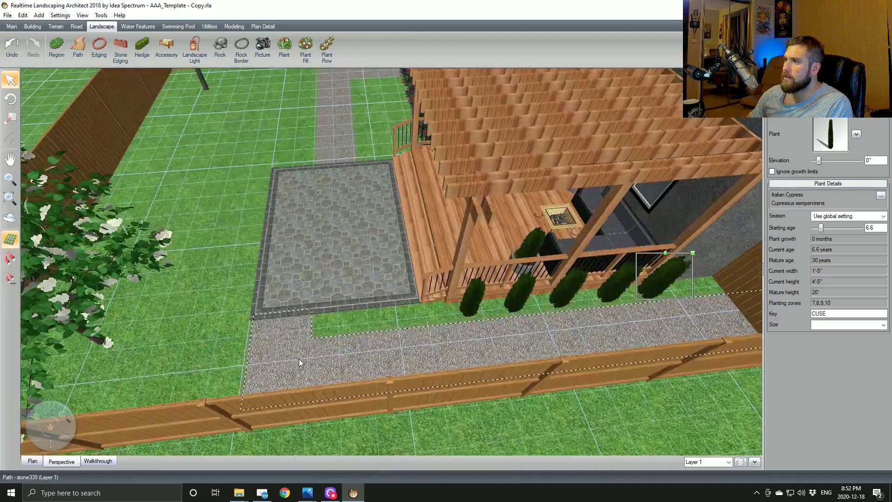
Step: Select the row of five Italian Cypresses beside the pergola deck and shift them together slightly toward the patio
{"action": "middle_click_drag", "start_coordinate": [299, 362], "coordinate": [380, 349]}
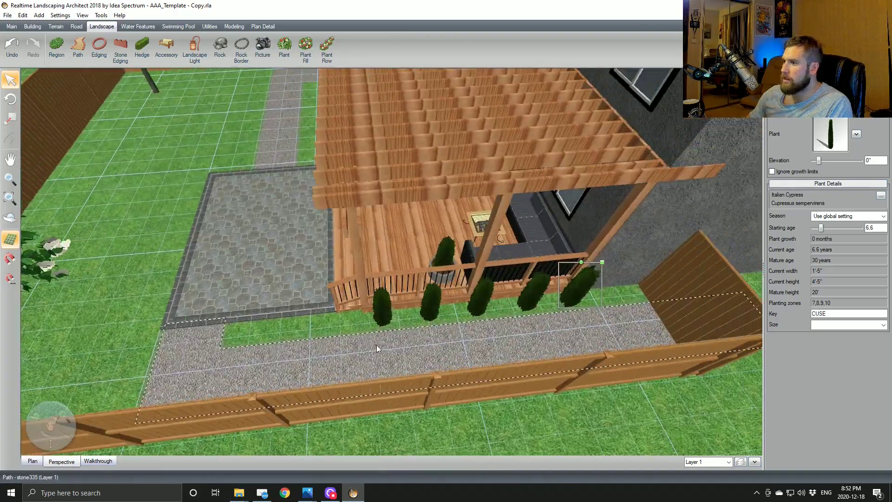
{"action": "left_click", "coordinate": [375, 318]}
{"action": "left_click", "coordinate": [426, 312], "text": "shift"}
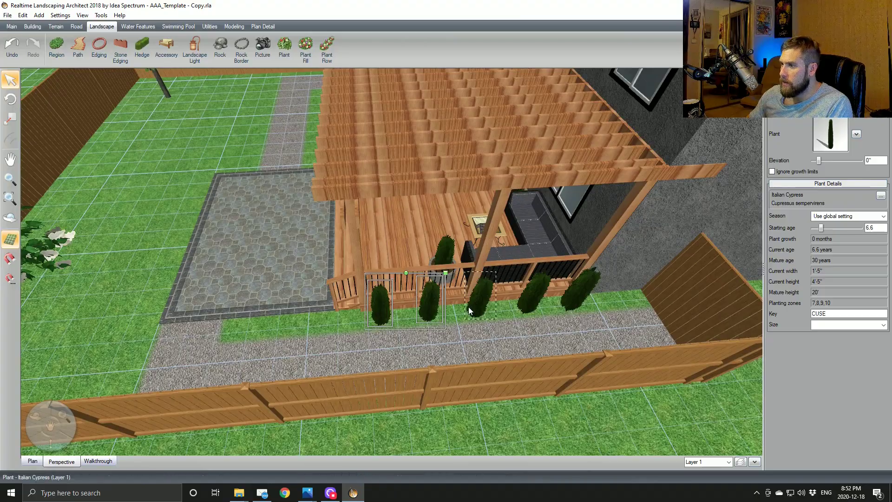
{"action": "left_click", "coordinate": [529, 310], "text": "shift"}
{"action": "left_click", "coordinate": [568, 300], "text": "shift"}
{"action": "left_click_drag", "start_coordinate": [572, 298], "coordinate": [566, 297]}
Step: Examine the decks, pergola, patio and shrub rows from several angles and distances across the backyard
{"action": "scroll", "coordinate": [564, 299], "scroll_direction": "down", "scroll_amount": 4}
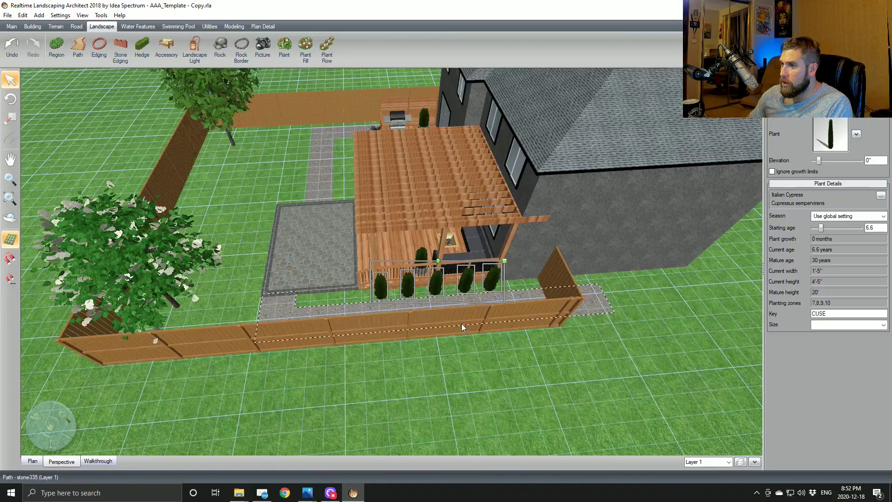
{"action": "right_click_drag", "start_coordinate": [462, 327], "coordinate": [456, 308]}
{"action": "middle_click_drag", "start_coordinate": [455, 308], "coordinate": [496, 325]}
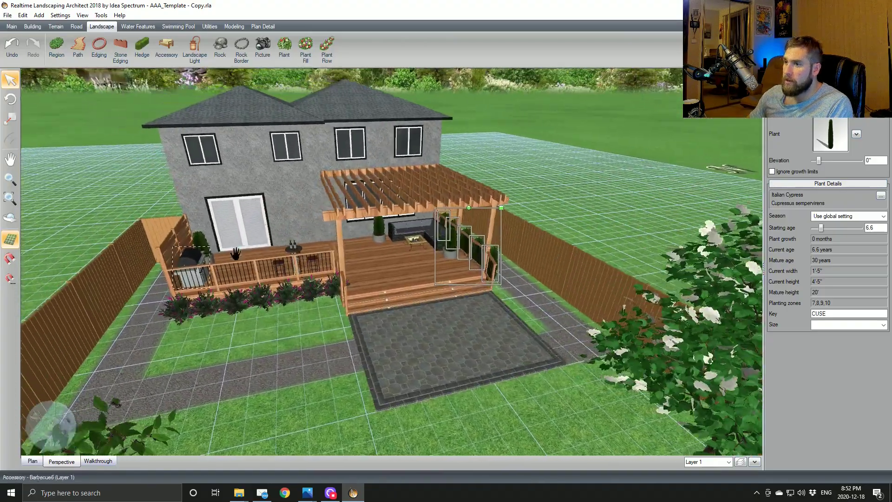
{"action": "right_click_drag", "start_coordinate": [409, 302], "coordinate": [317, 265]}
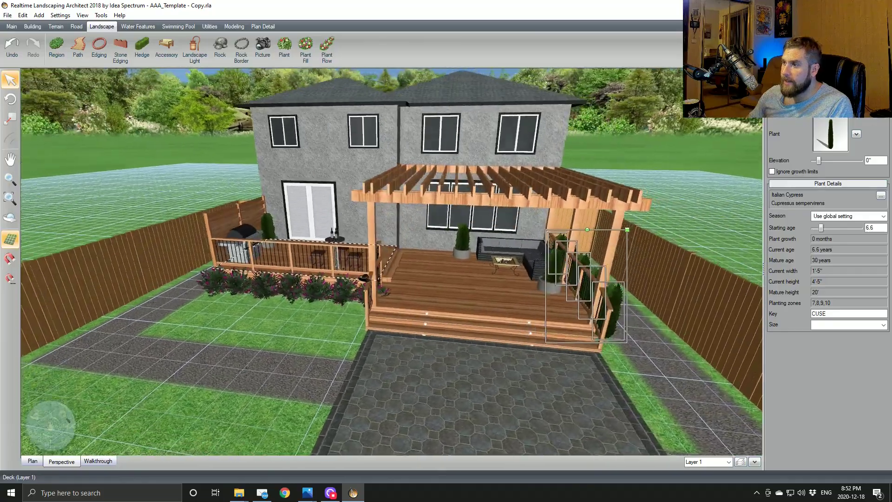
{"action": "scroll", "coordinate": [364, 279], "scroll_direction": "up", "scroll_amount": 5}
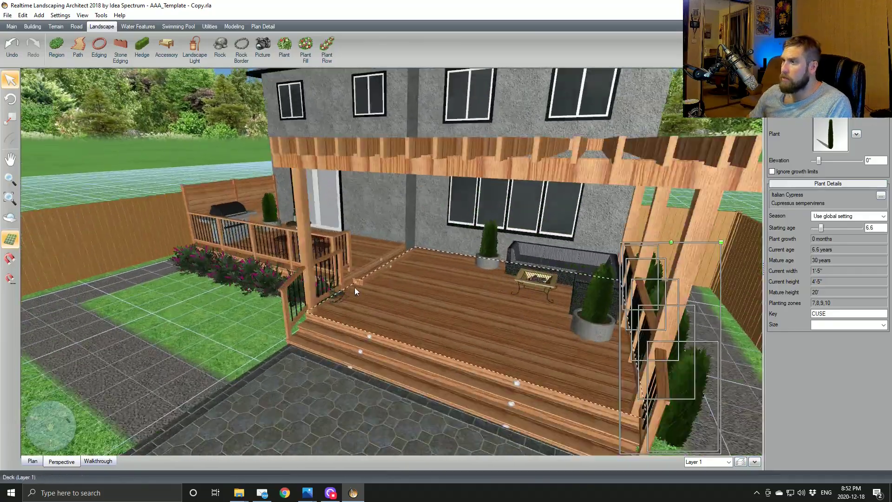
{"action": "scroll", "coordinate": [356, 291], "scroll_direction": "down", "scroll_amount": 5}
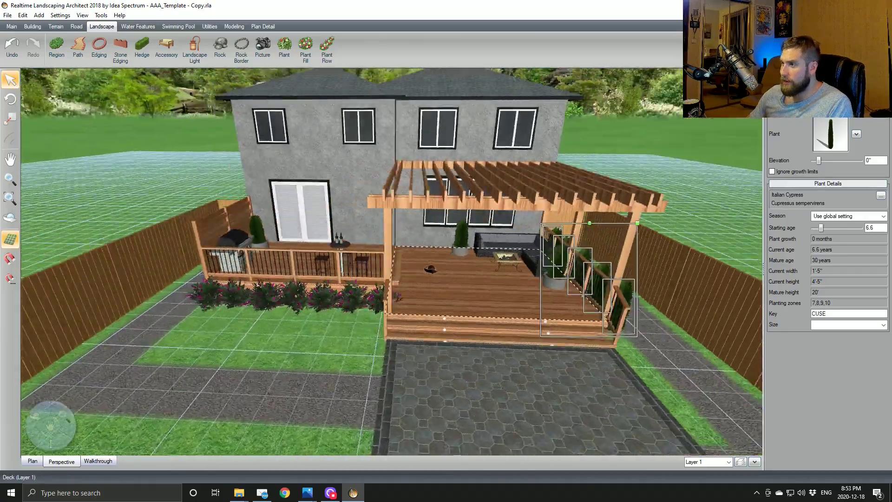
{"action": "right_click_drag", "start_coordinate": [431, 269], "coordinate": [301, 260]}
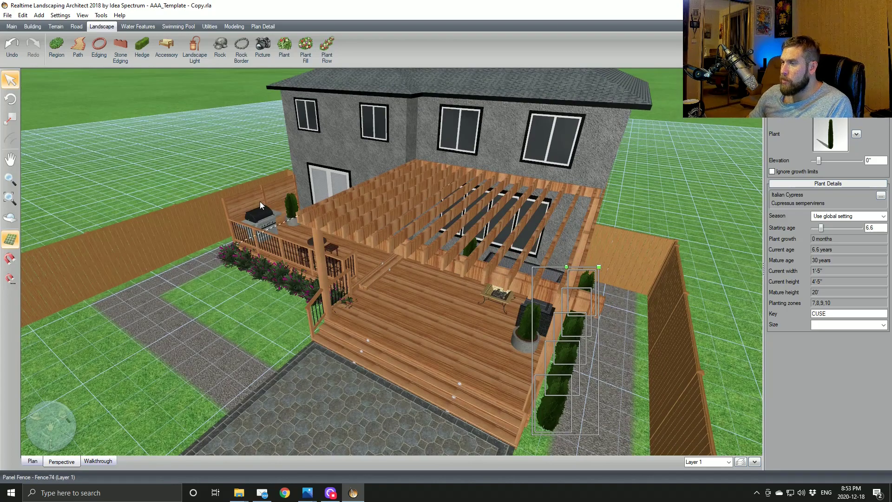
{"action": "right_click_drag", "start_coordinate": [261, 205], "coordinate": [327, 219]}
{"action": "right_click_drag", "start_coordinate": [380, 282], "coordinate": [316, 284]}
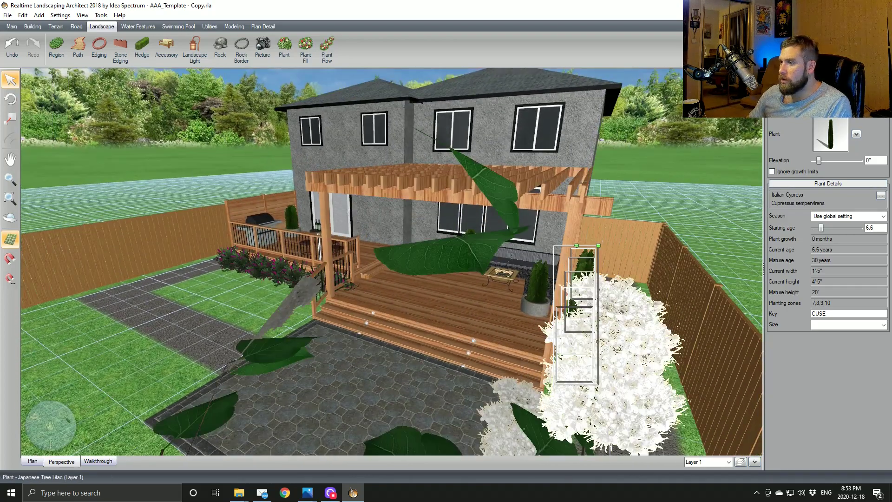
{"action": "right_click_drag", "start_coordinate": [316, 283], "coordinate": [339, 282]}
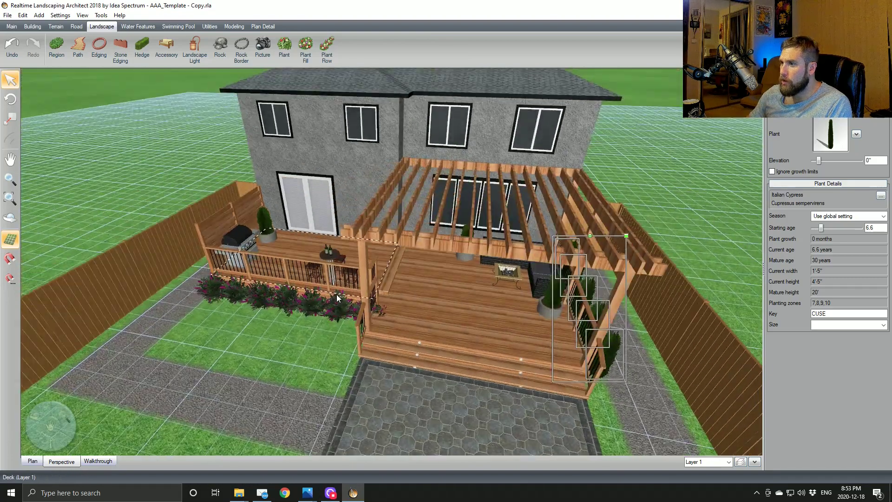
{"action": "scroll", "coordinate": [339, 282], "scroll_direction": "up", "scroll_amount": 3}
{"action": "scroll", "coordinate": [326, 272], "scroll_direction": "down", "scroll_amount": 5}
{"action": "scroll", "coordinate": [325, 272], "scroll_direction": "up", "scroll_amount": 1}
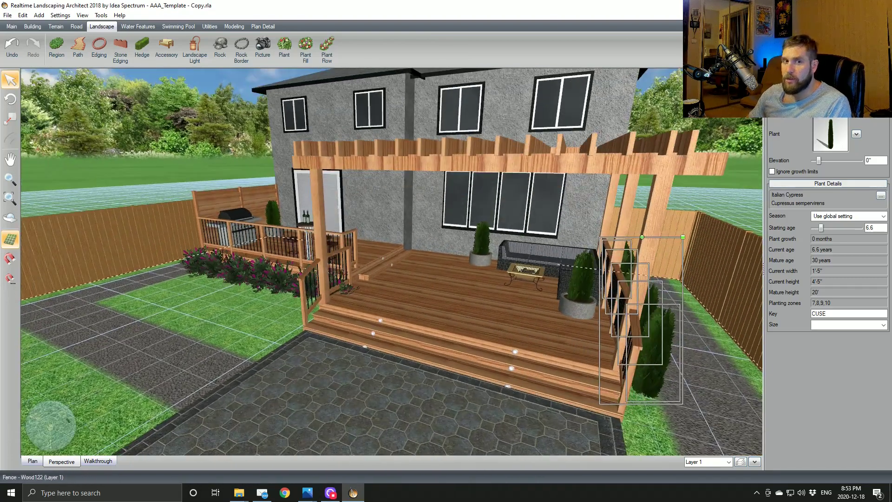